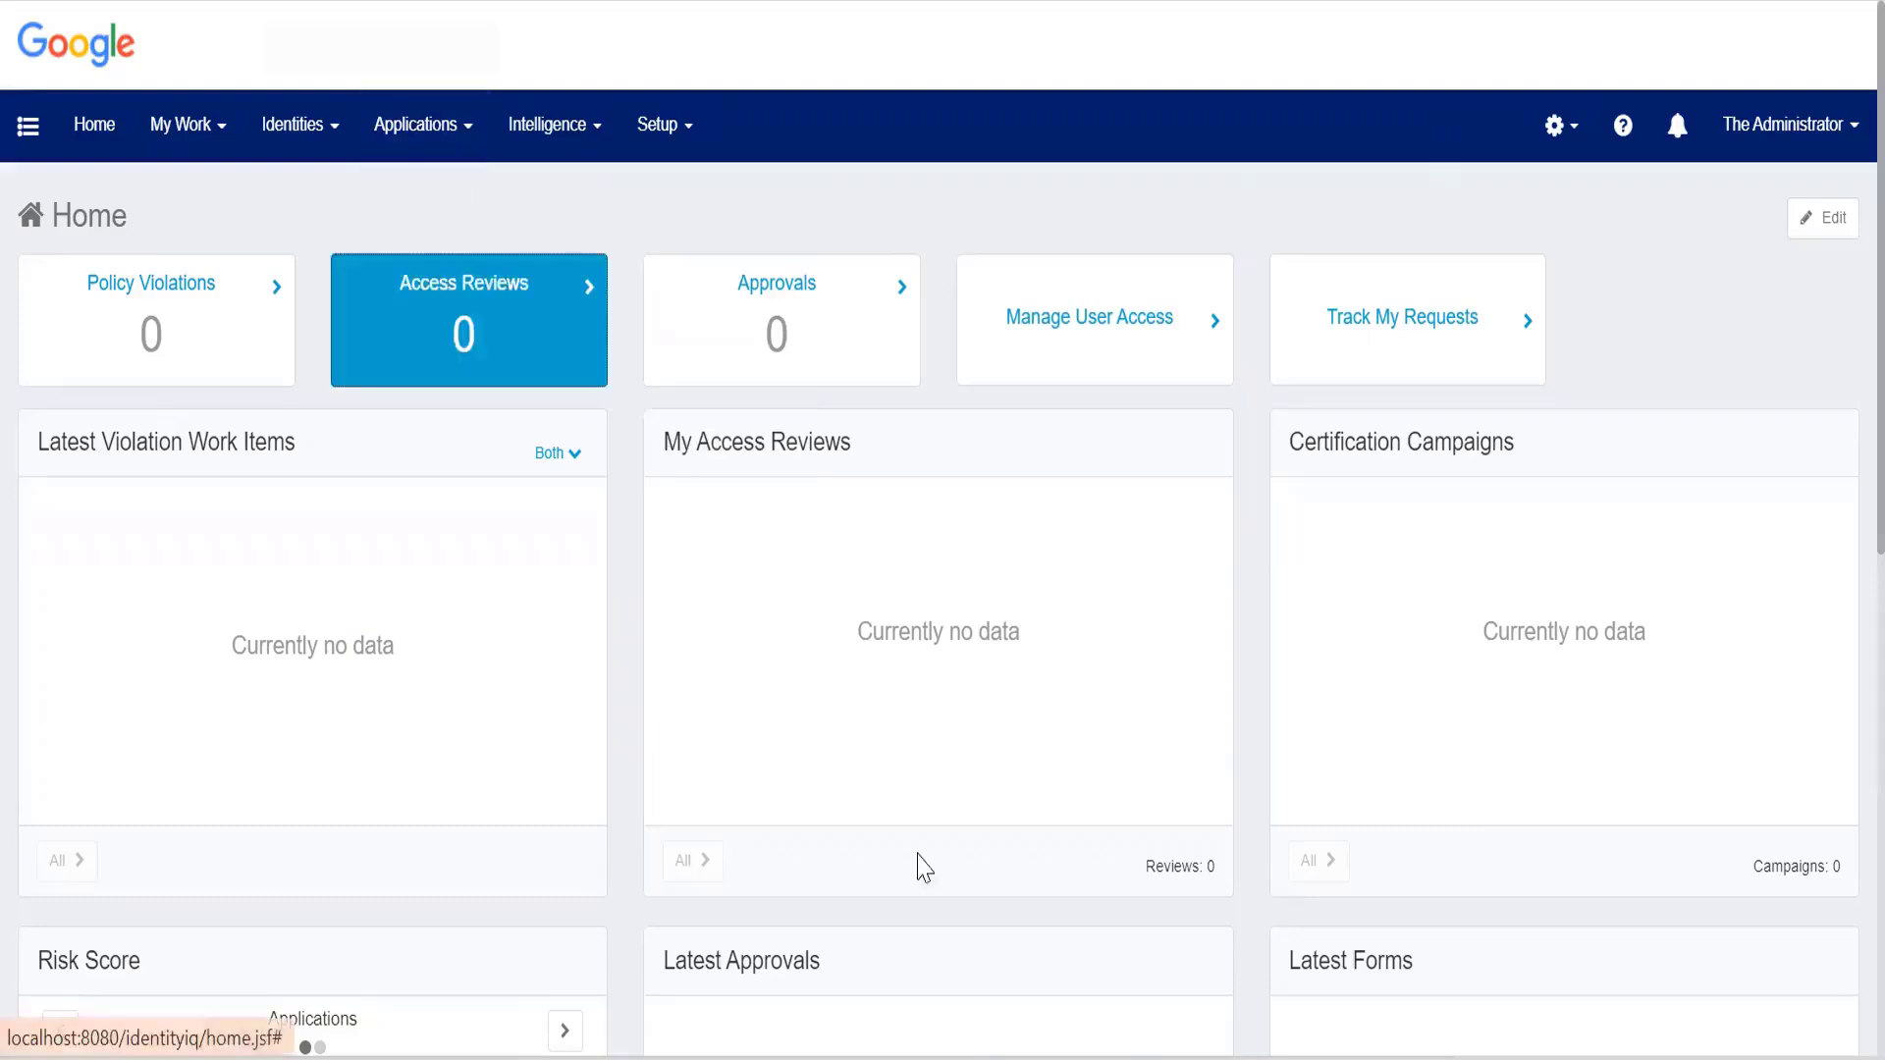
Switch to MySQL Workbench and connect to the local MySQL instance as root, entering the account password.
mouse_move(1136, 1058)
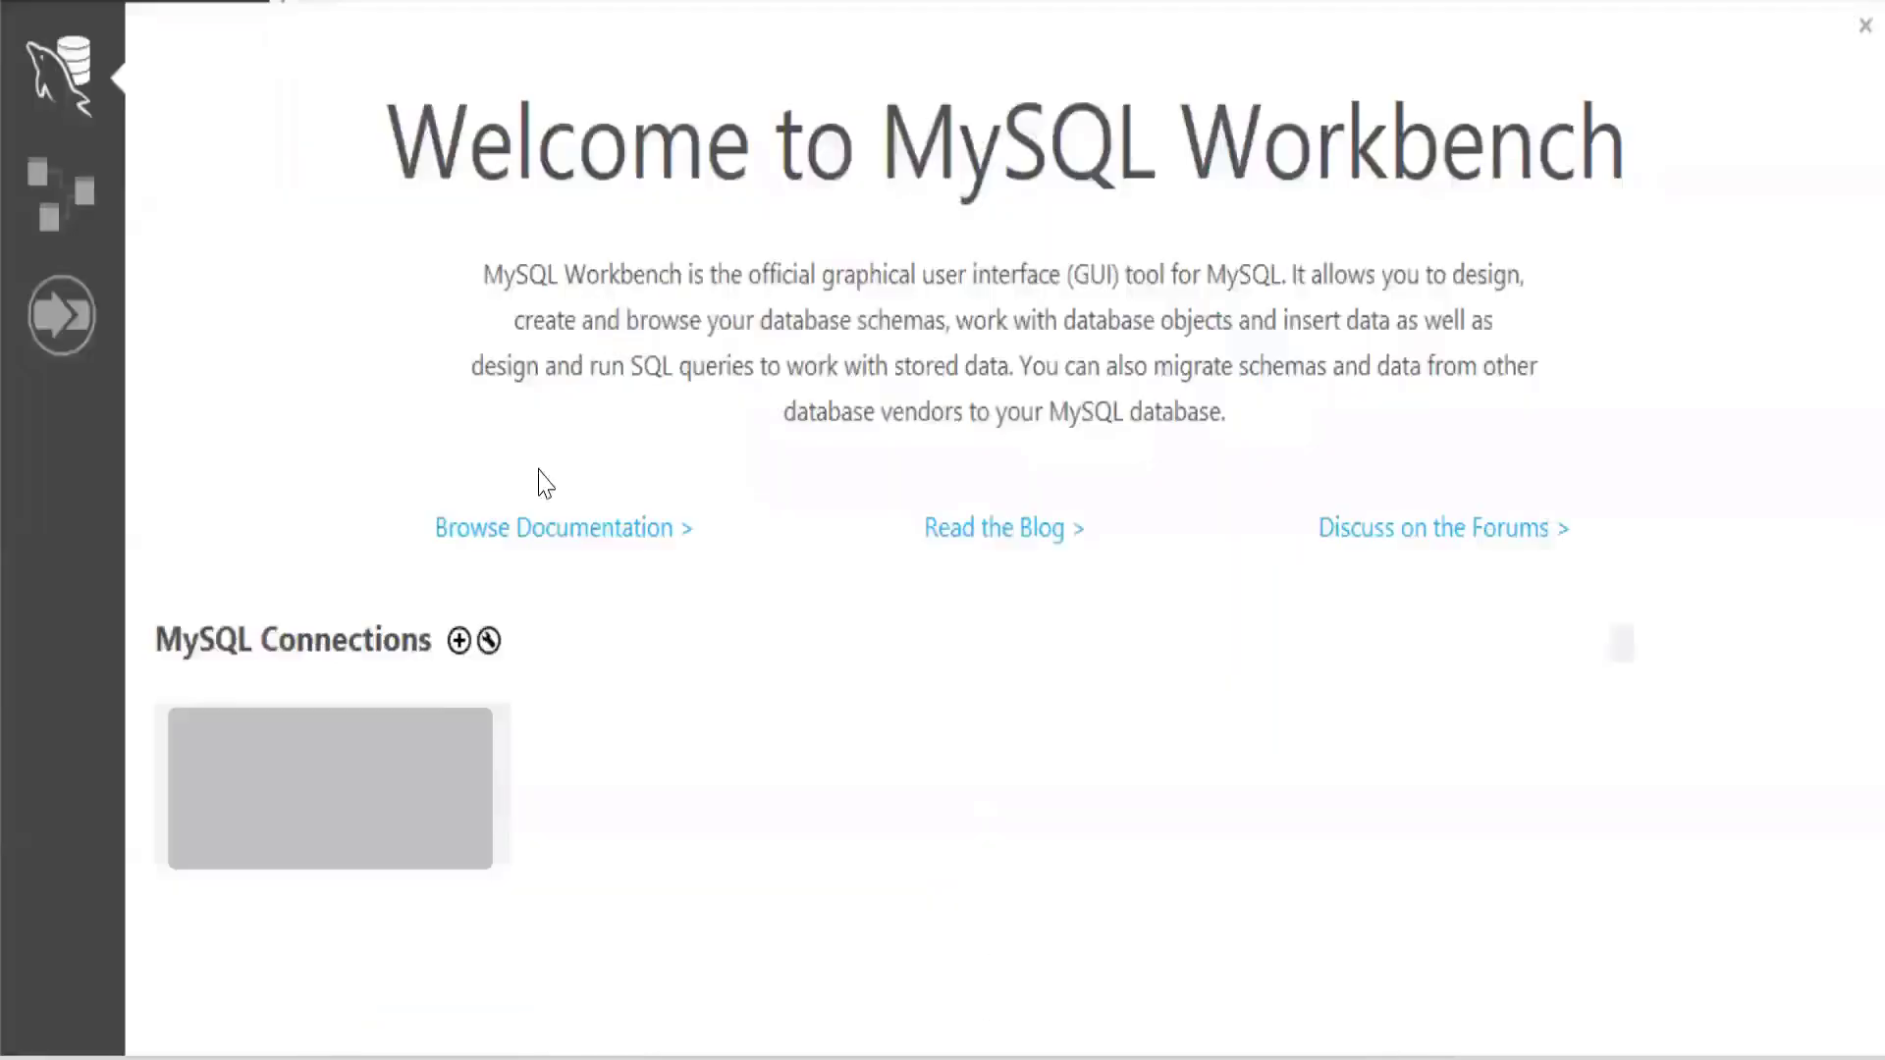
click(319, 770)
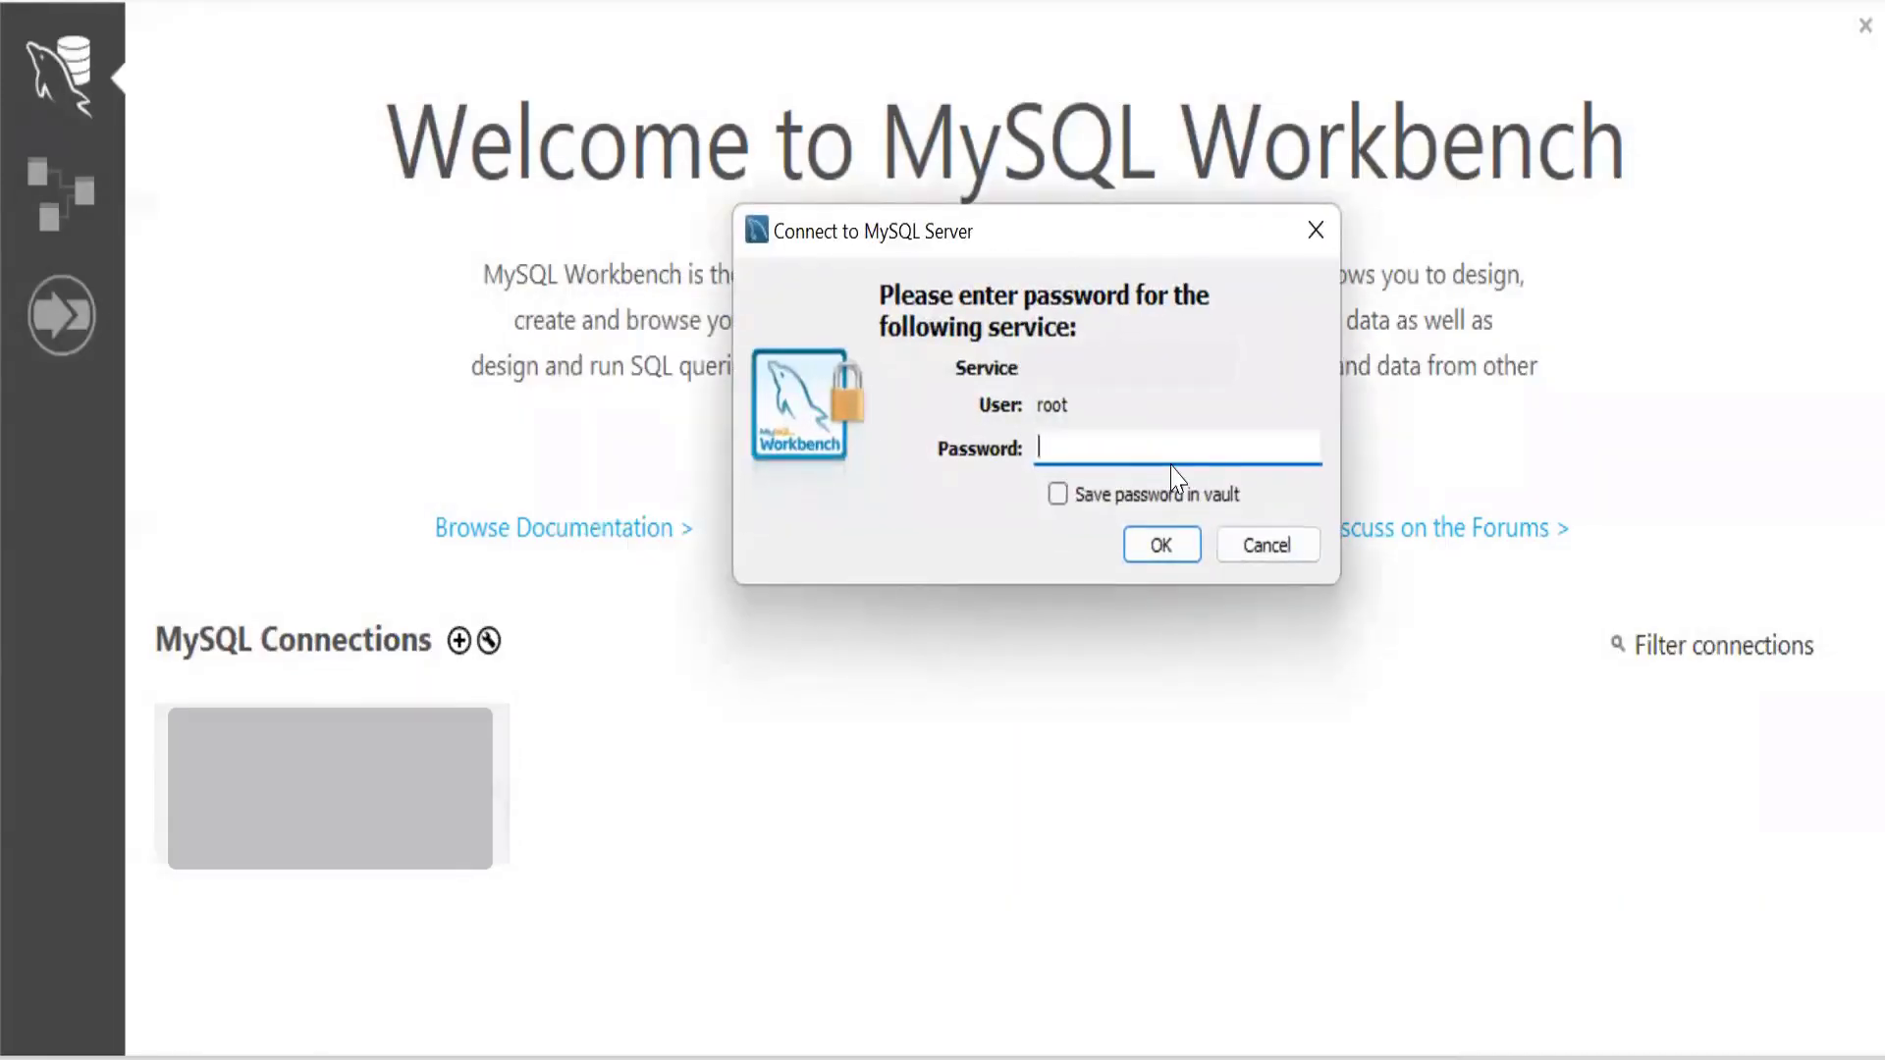
text(root)
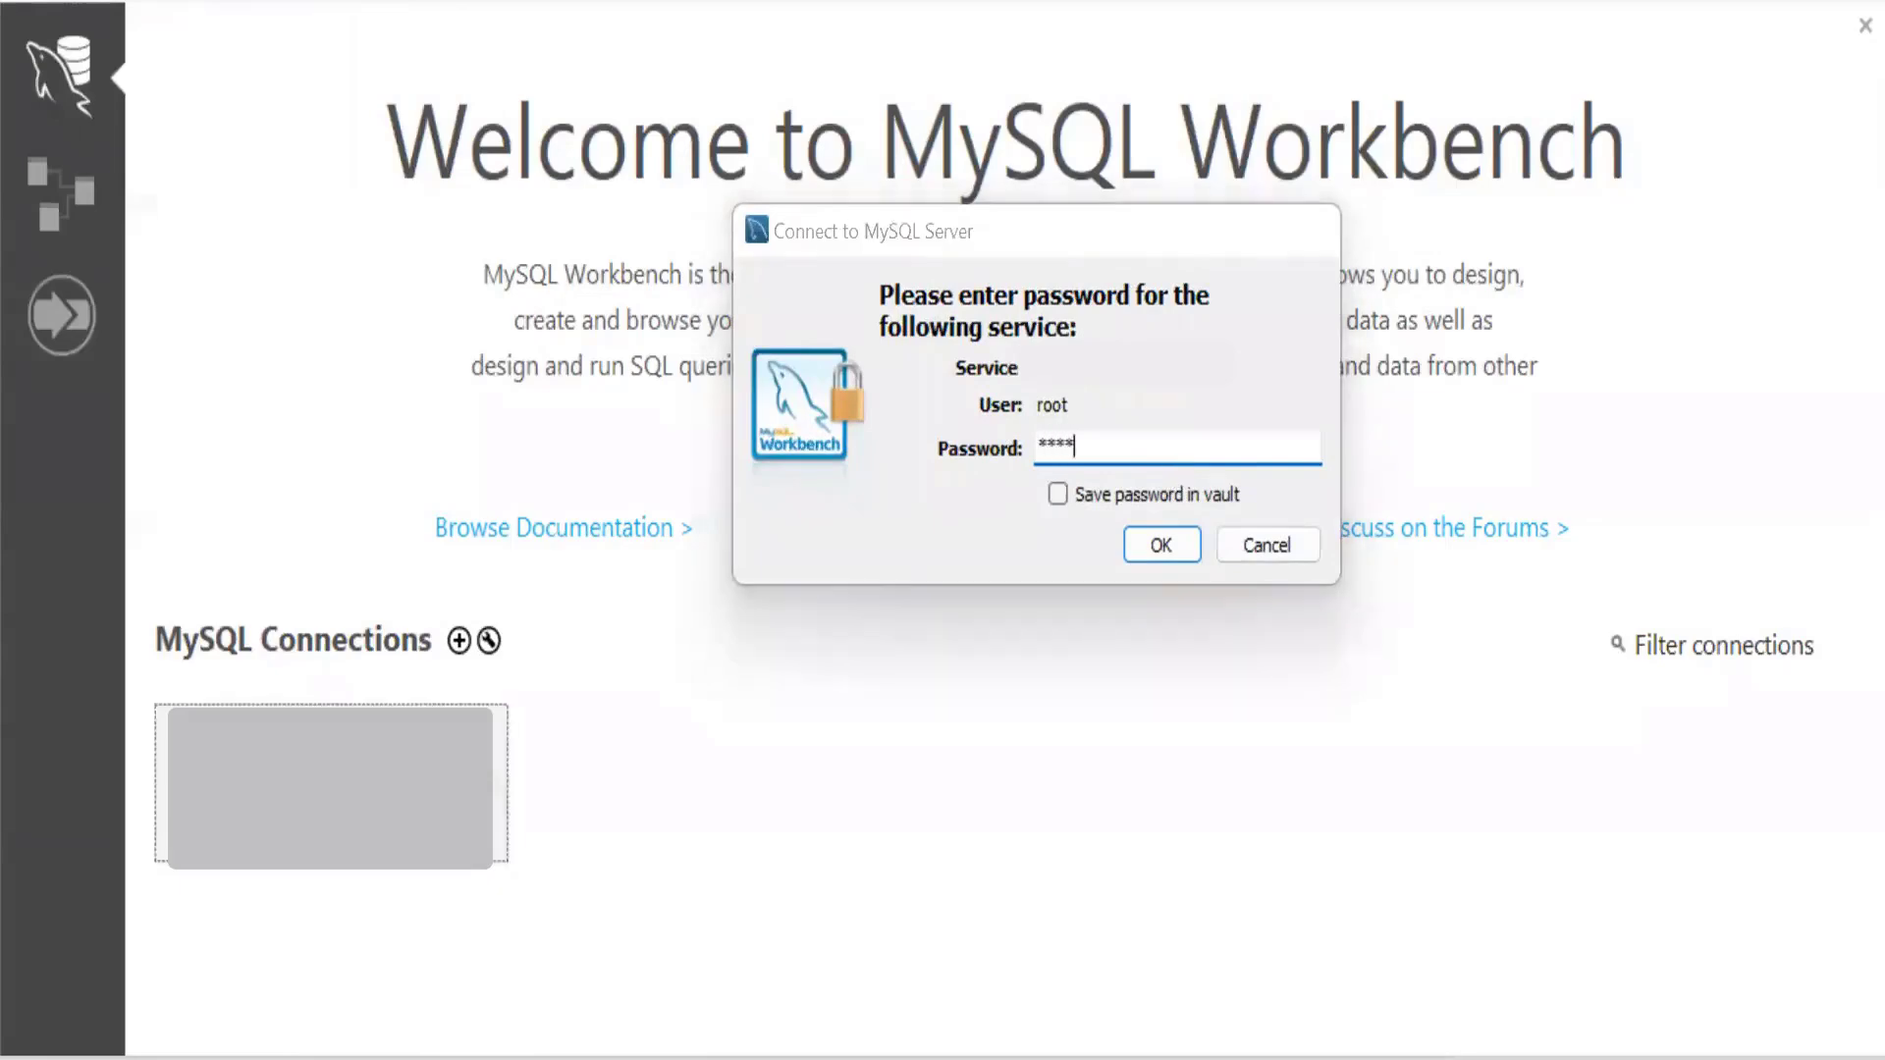
key(Return)
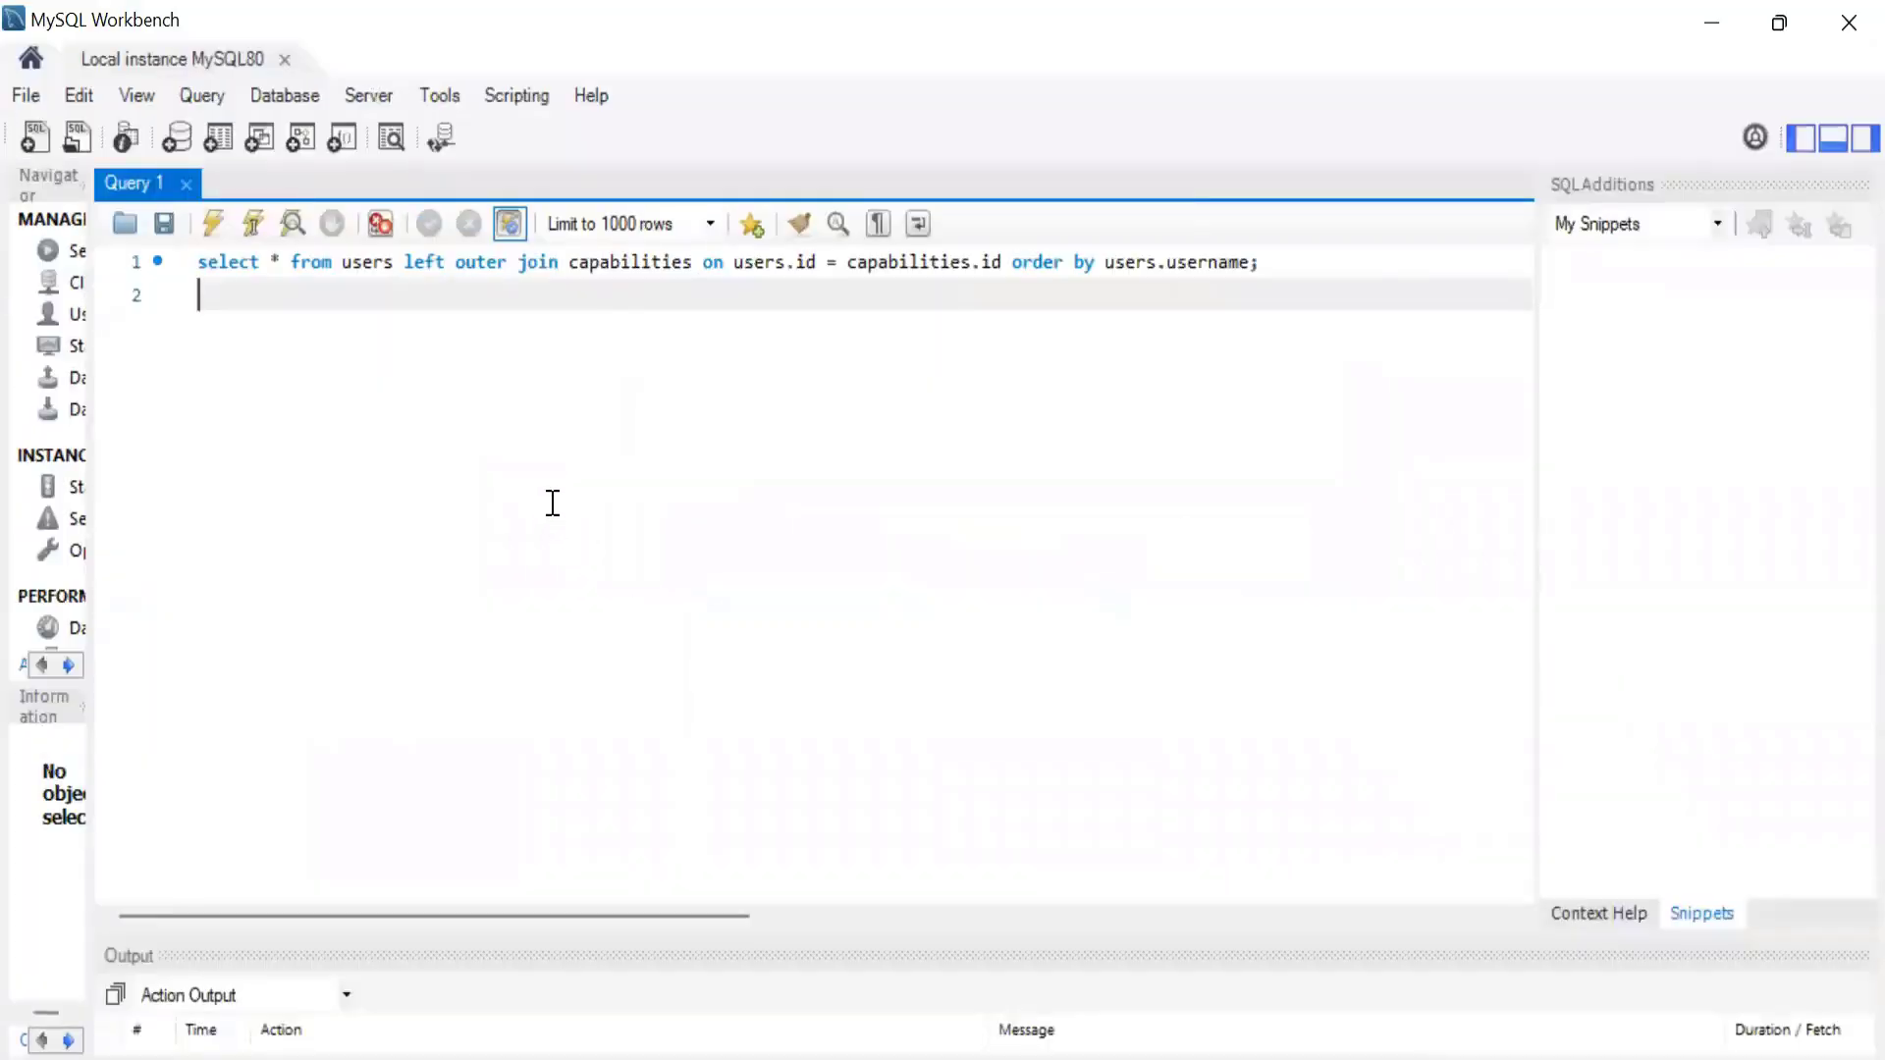
Move the existing users and capabilities join query out of the query editor into the new 10 note in Notepad++.
key(ctrl+a)
key(ctrl+c)
key(BackSpace)
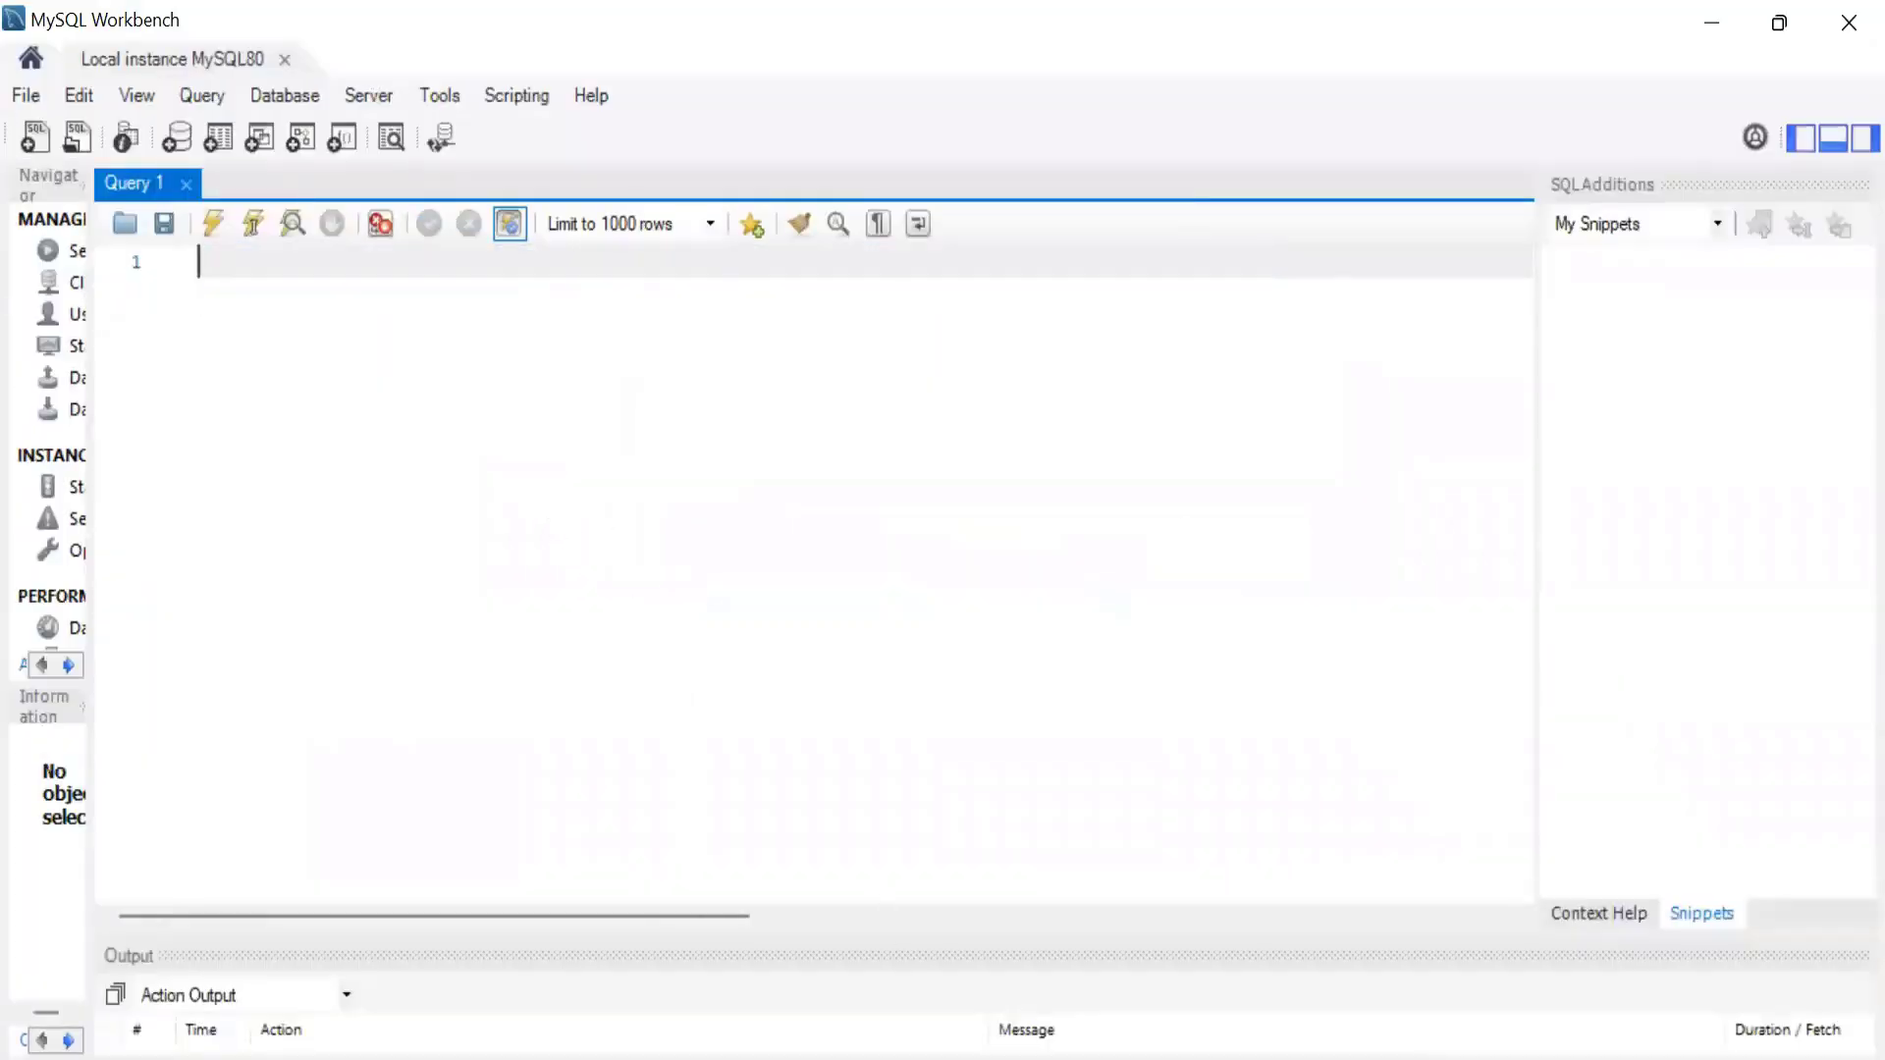
key(alt+Tab)
key(ctrl+v)
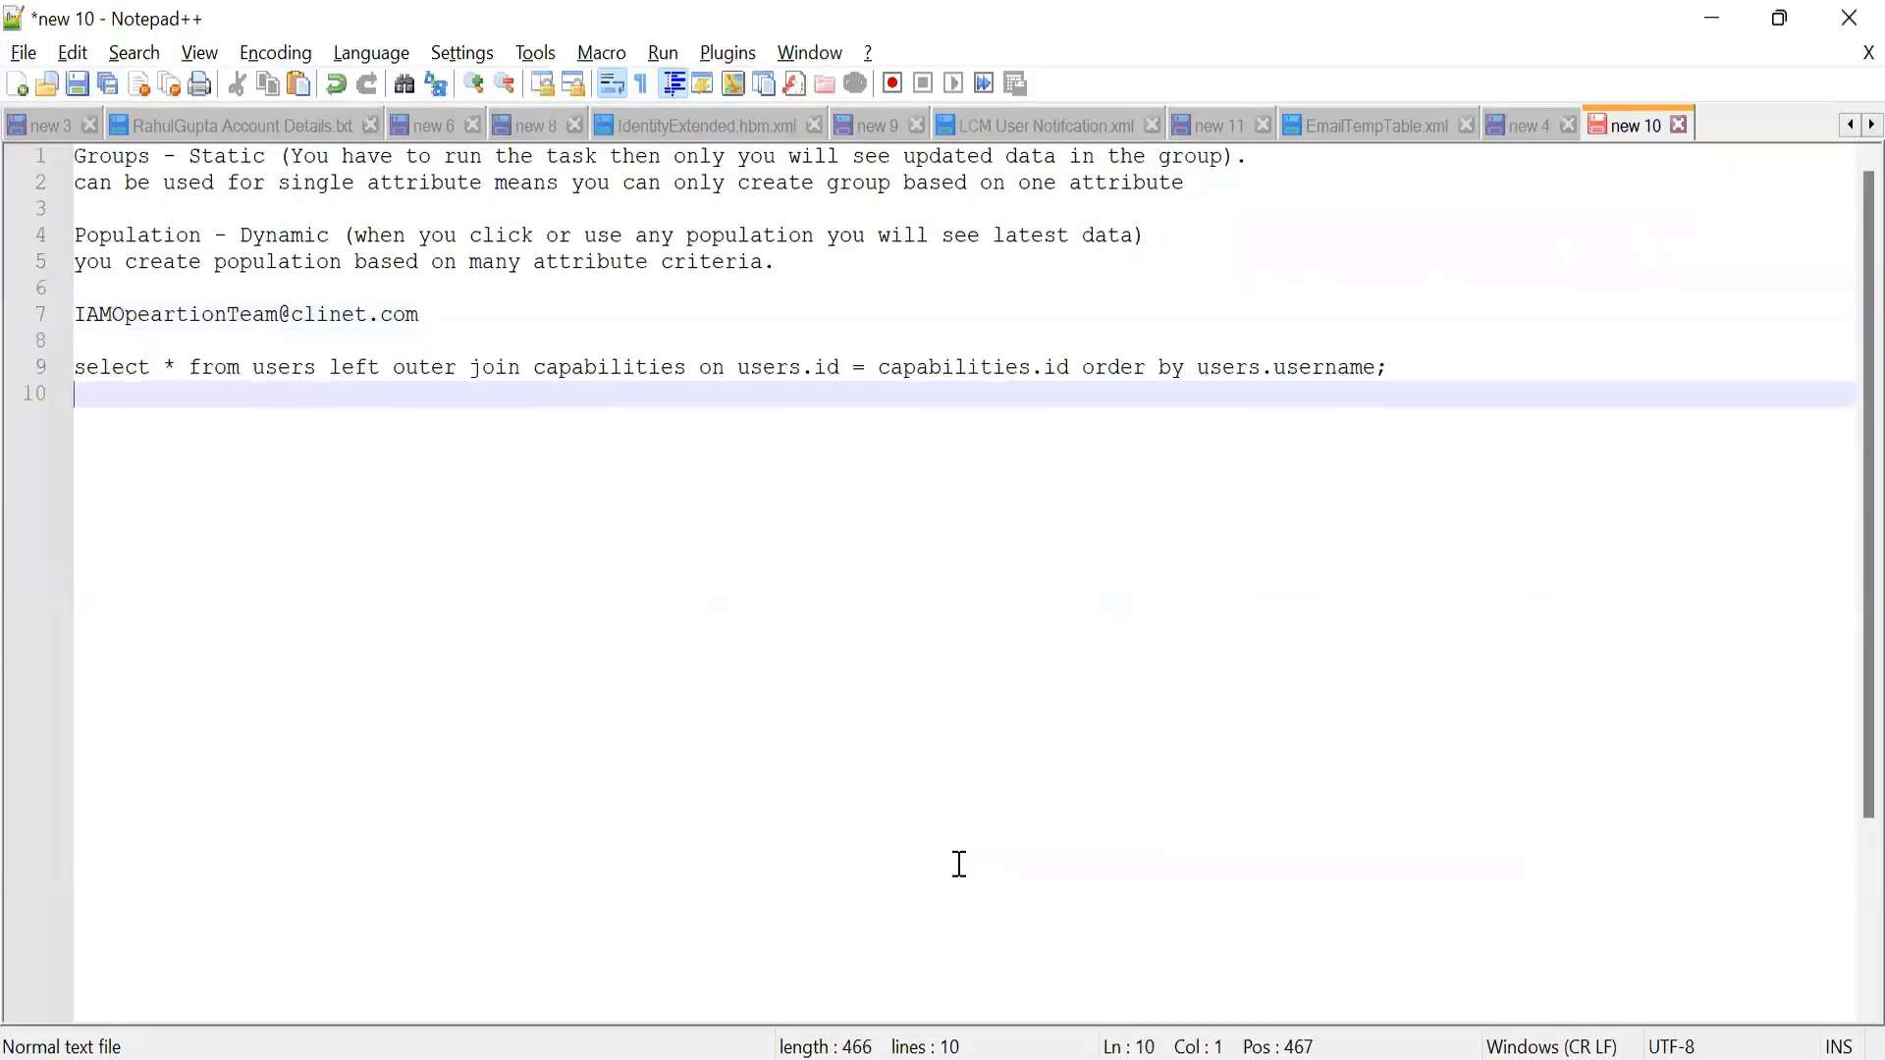
Return to MySQL Workbench, run "show databases;" and select trakk in the list of databases.
key(alt+Tab)
text(sh)
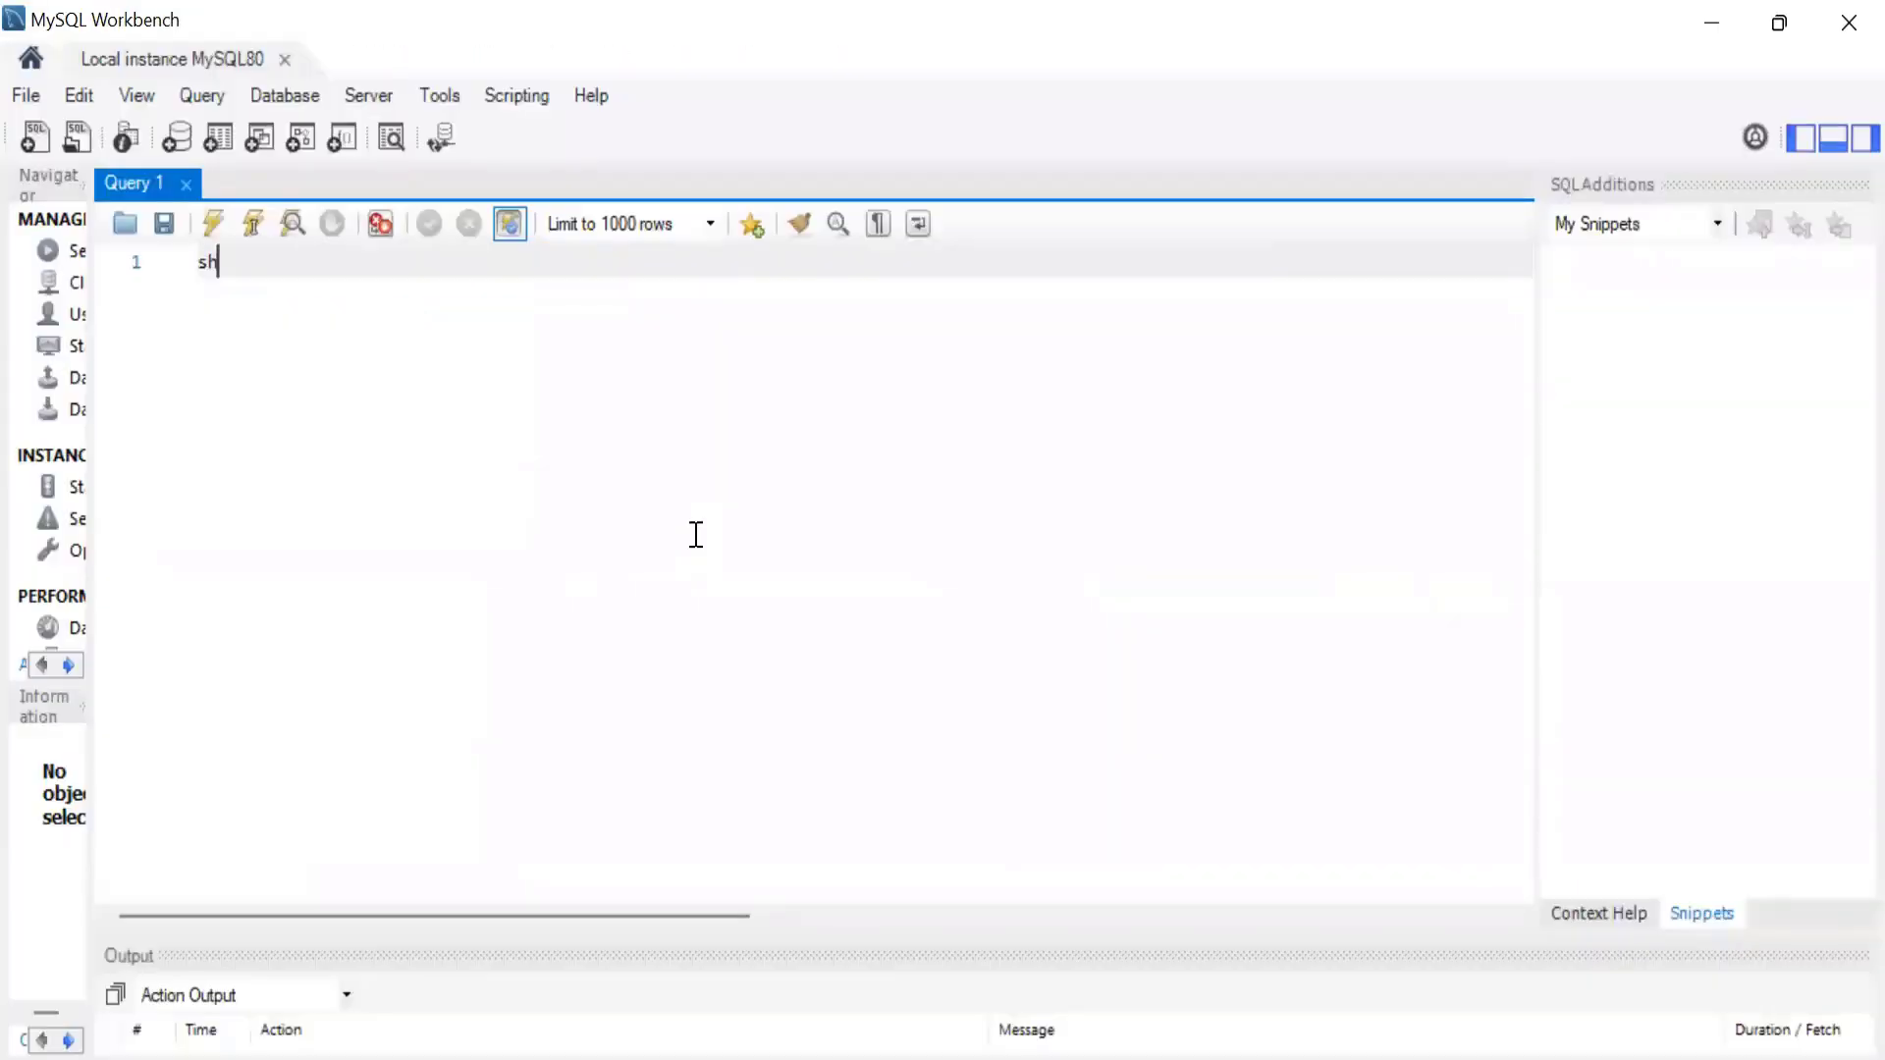
text(ow databases;)
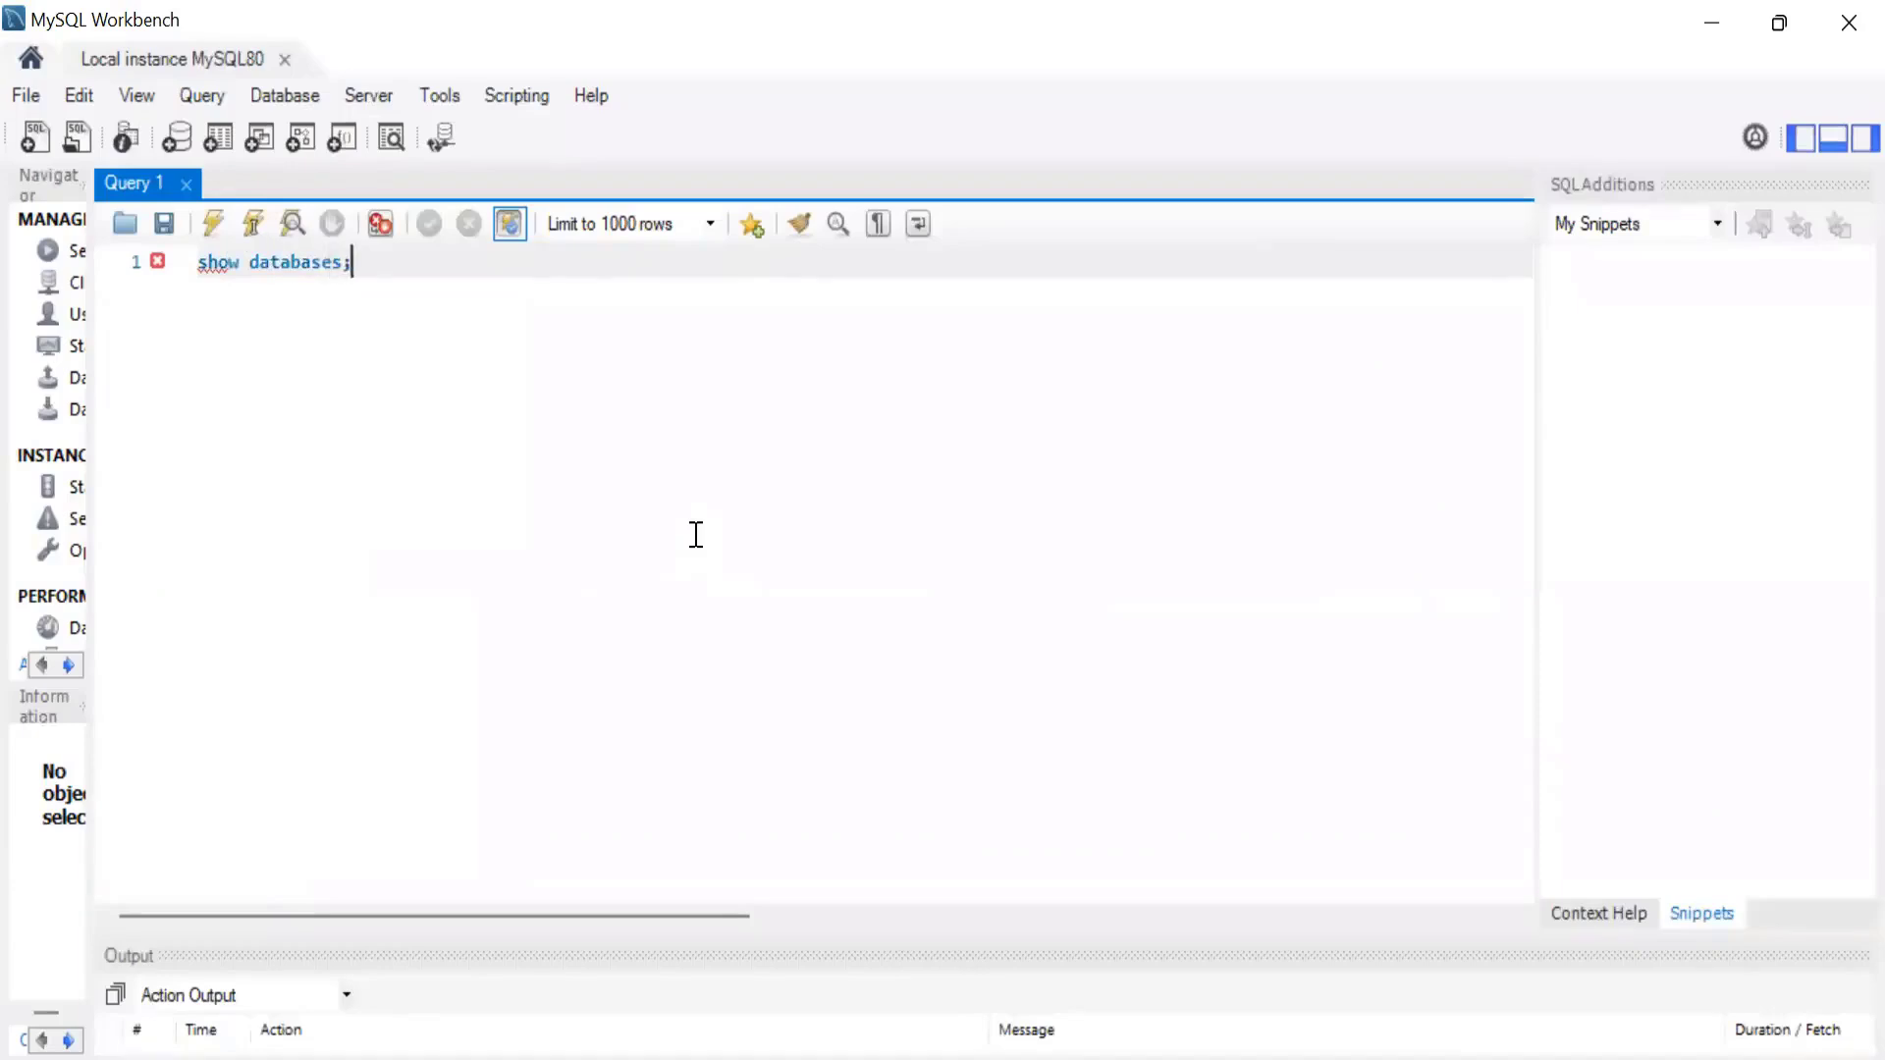
key(ctrl+a)
click(206, 226)
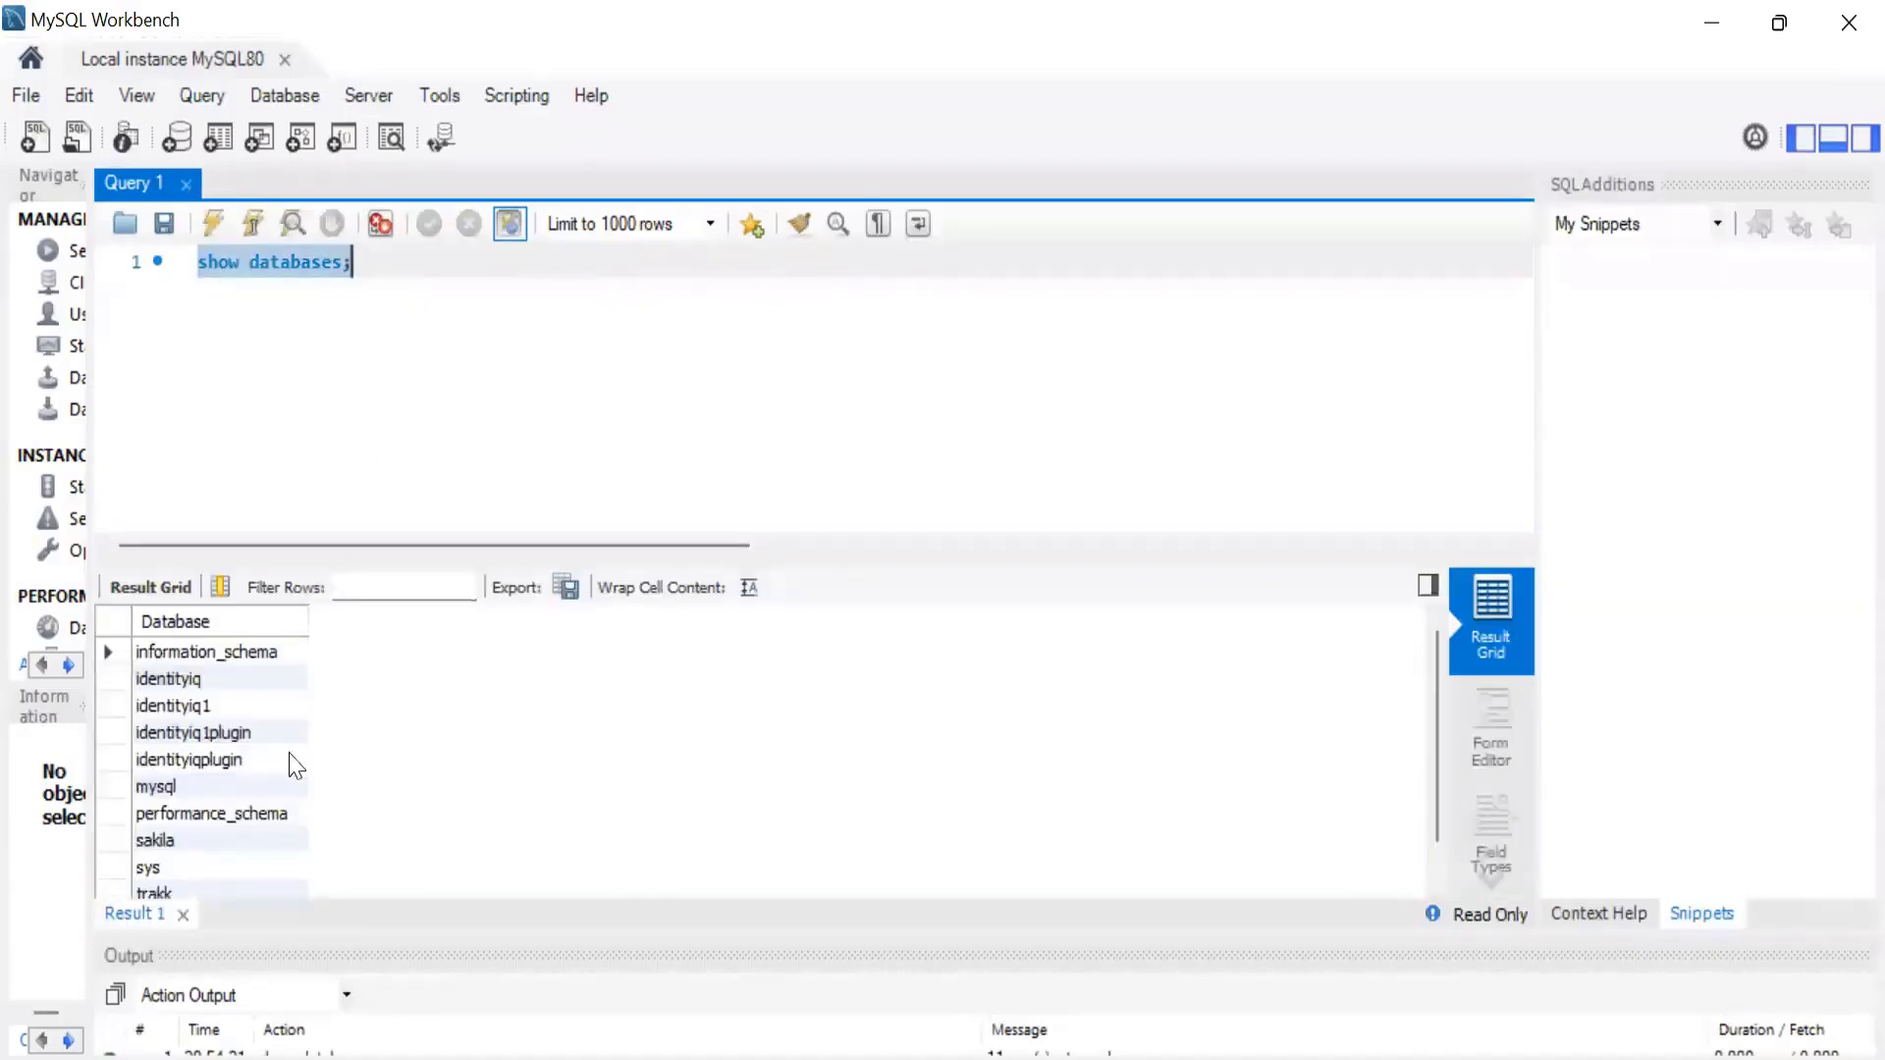
scroll(280, 785, down, 1)
click(162, 840)
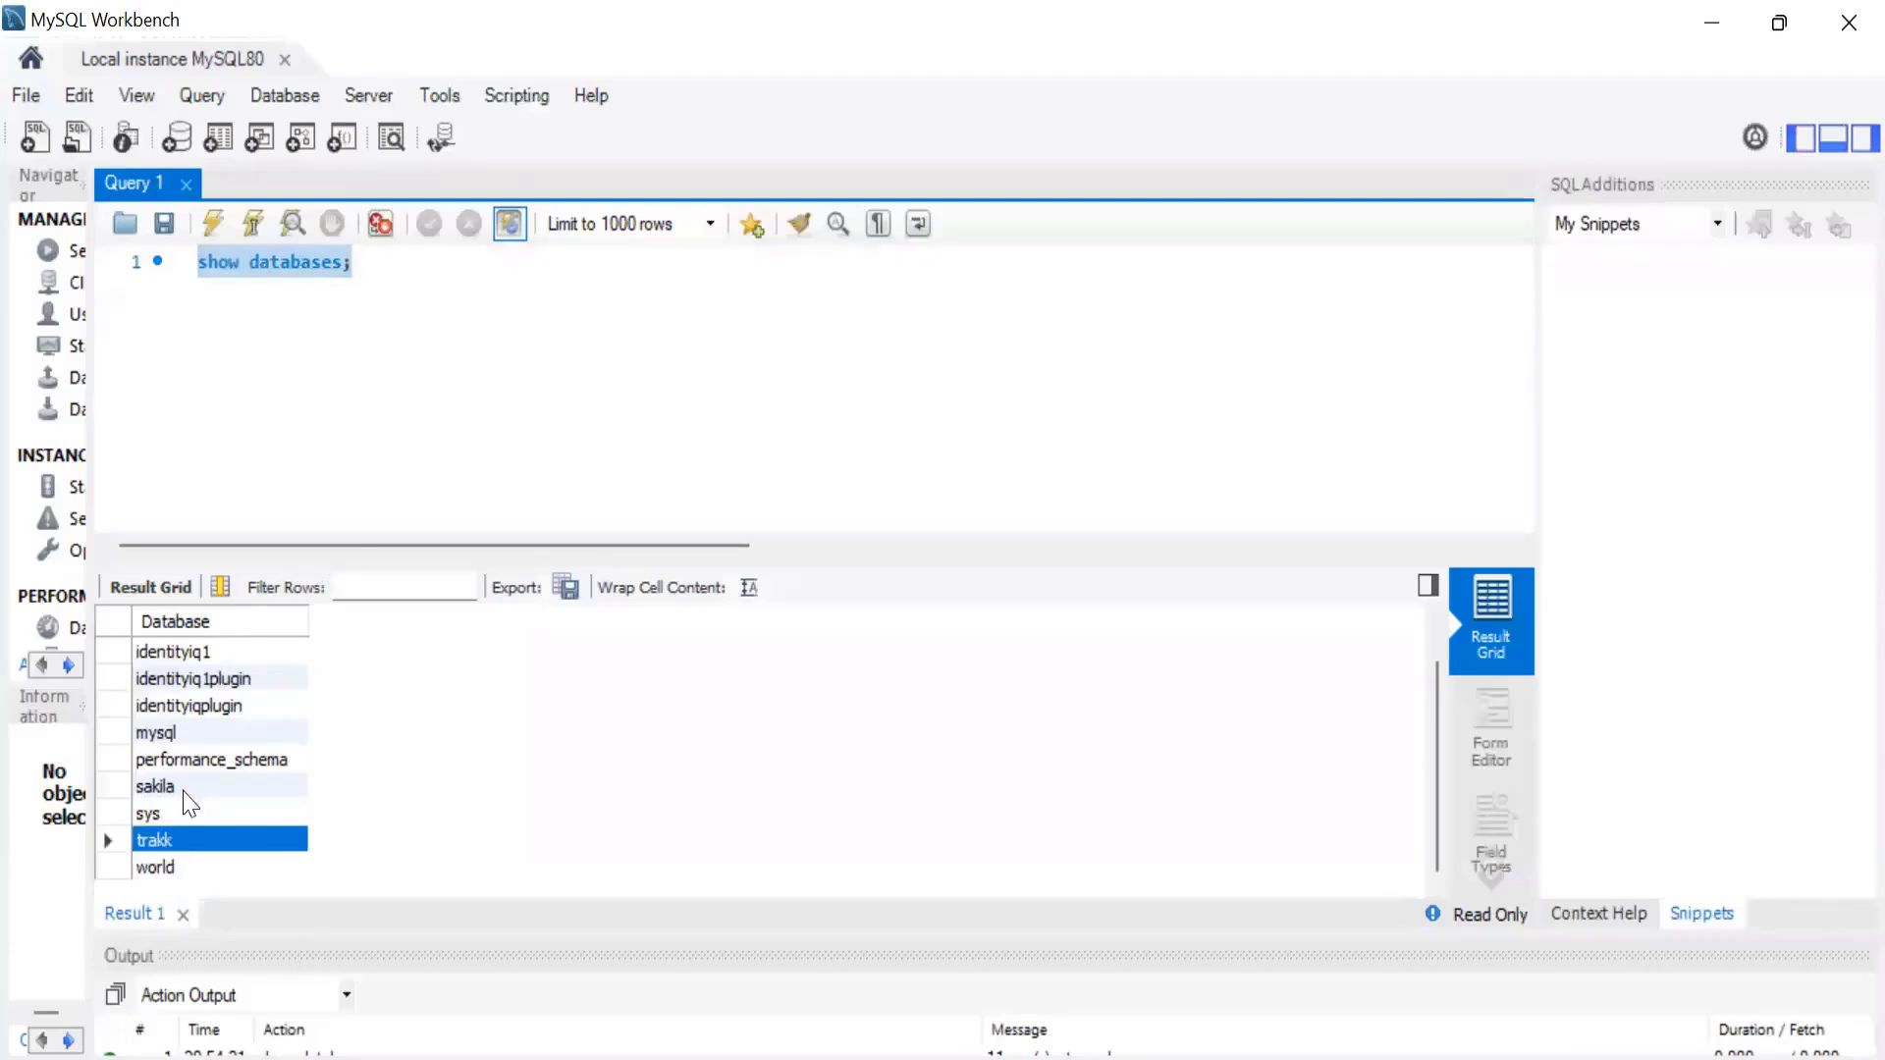
Replace the query with "use trakk;", run it, and enlarge the action output area.
click(105, 261)
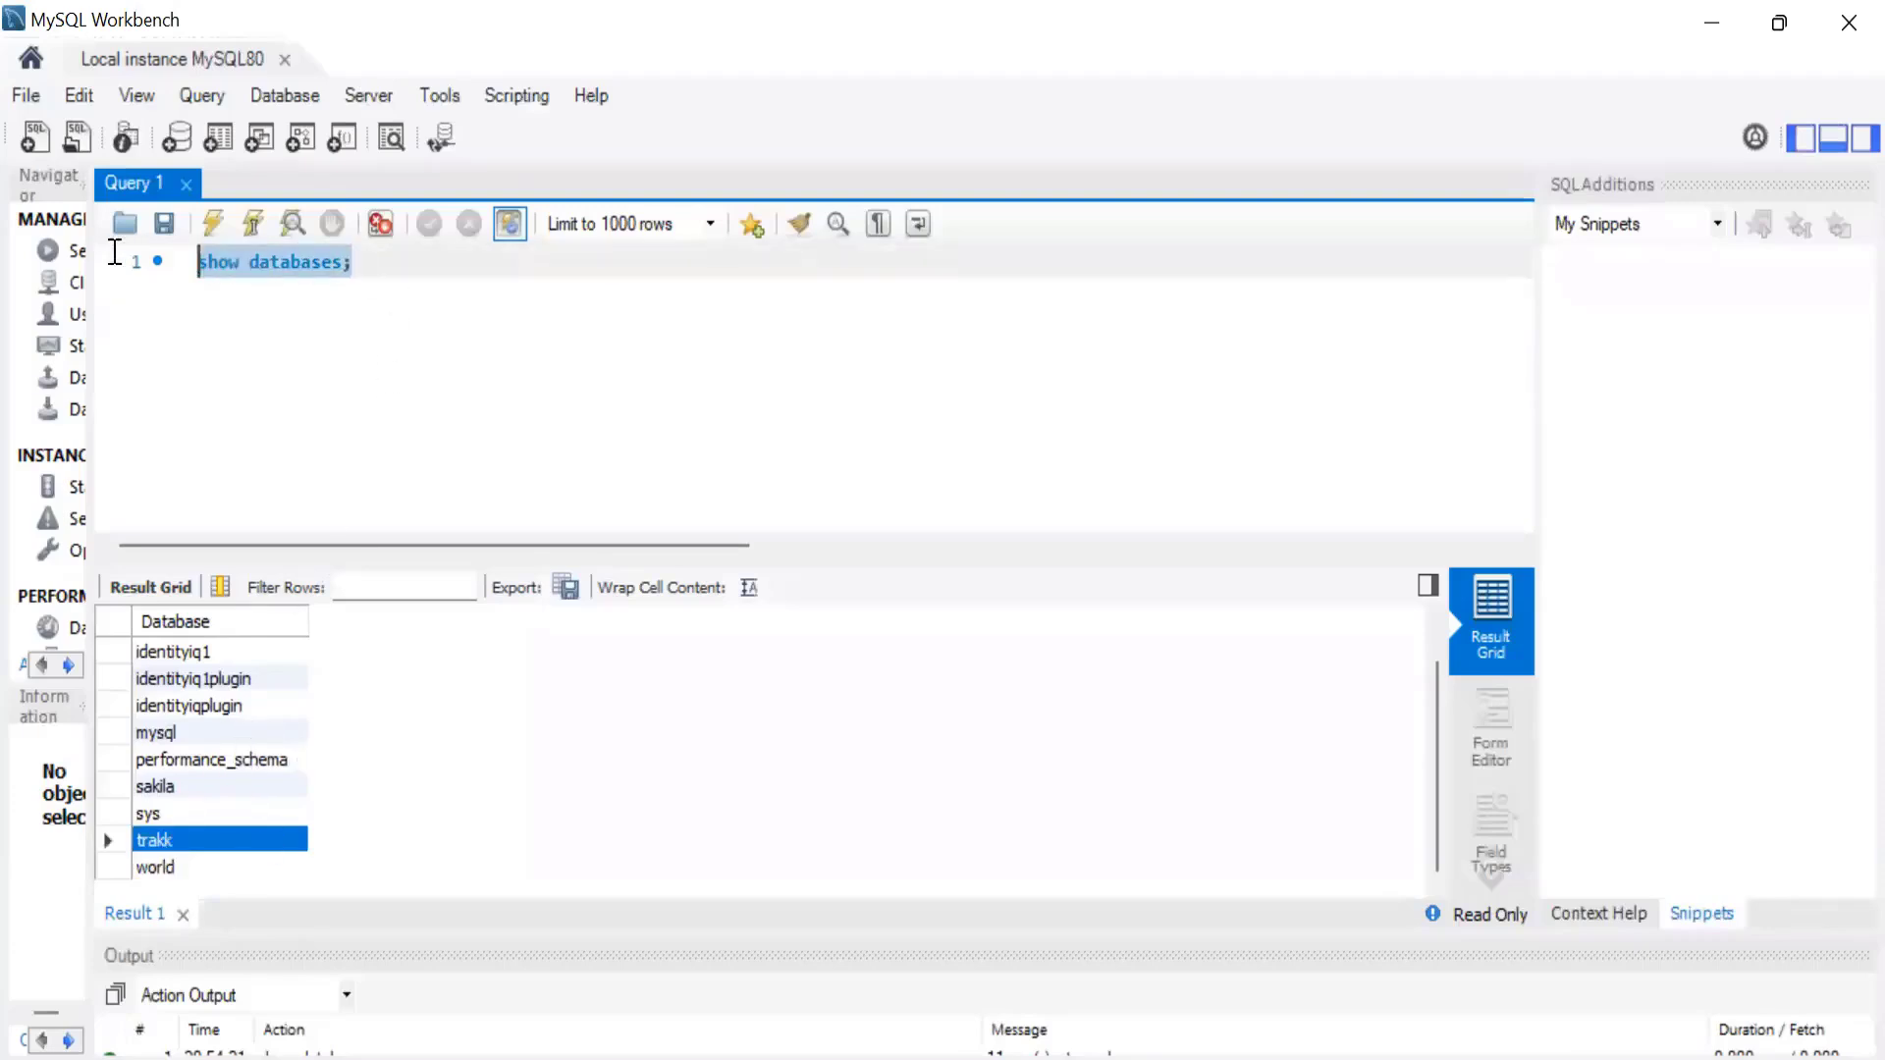
text(use)
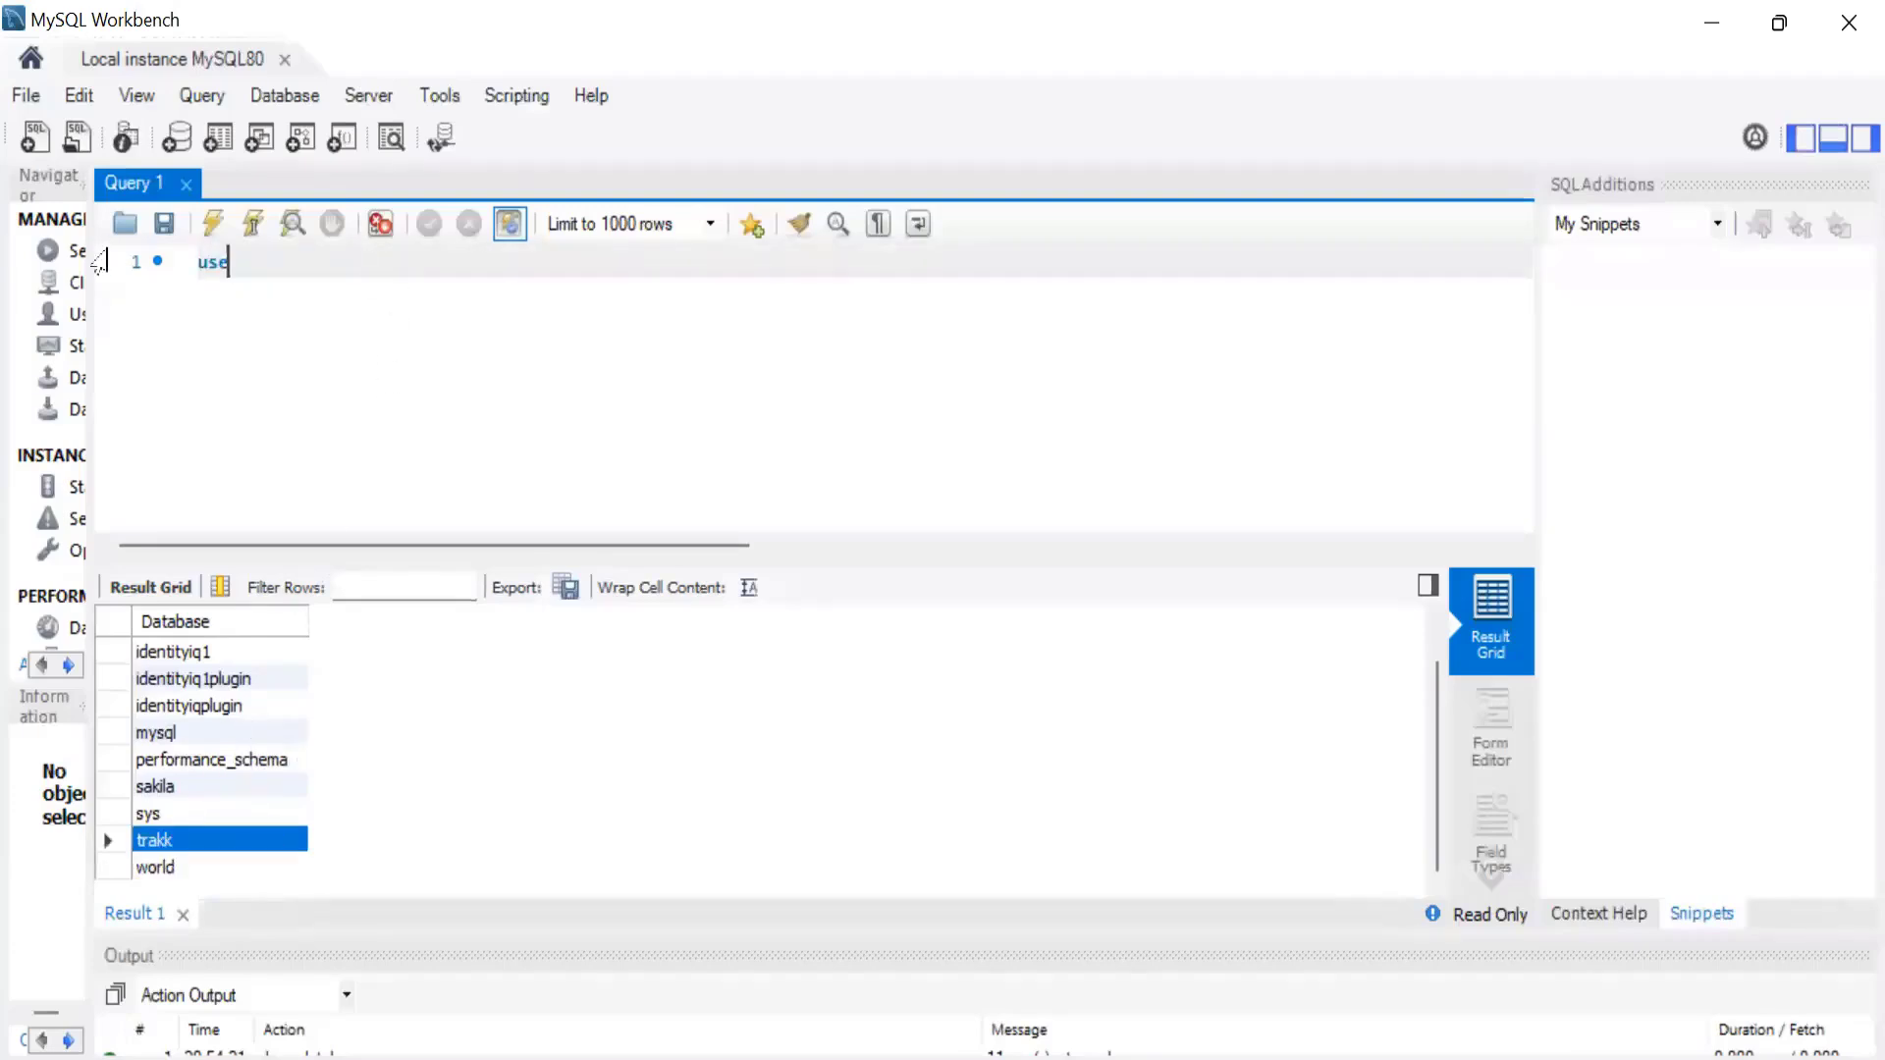
text( trakkl\)
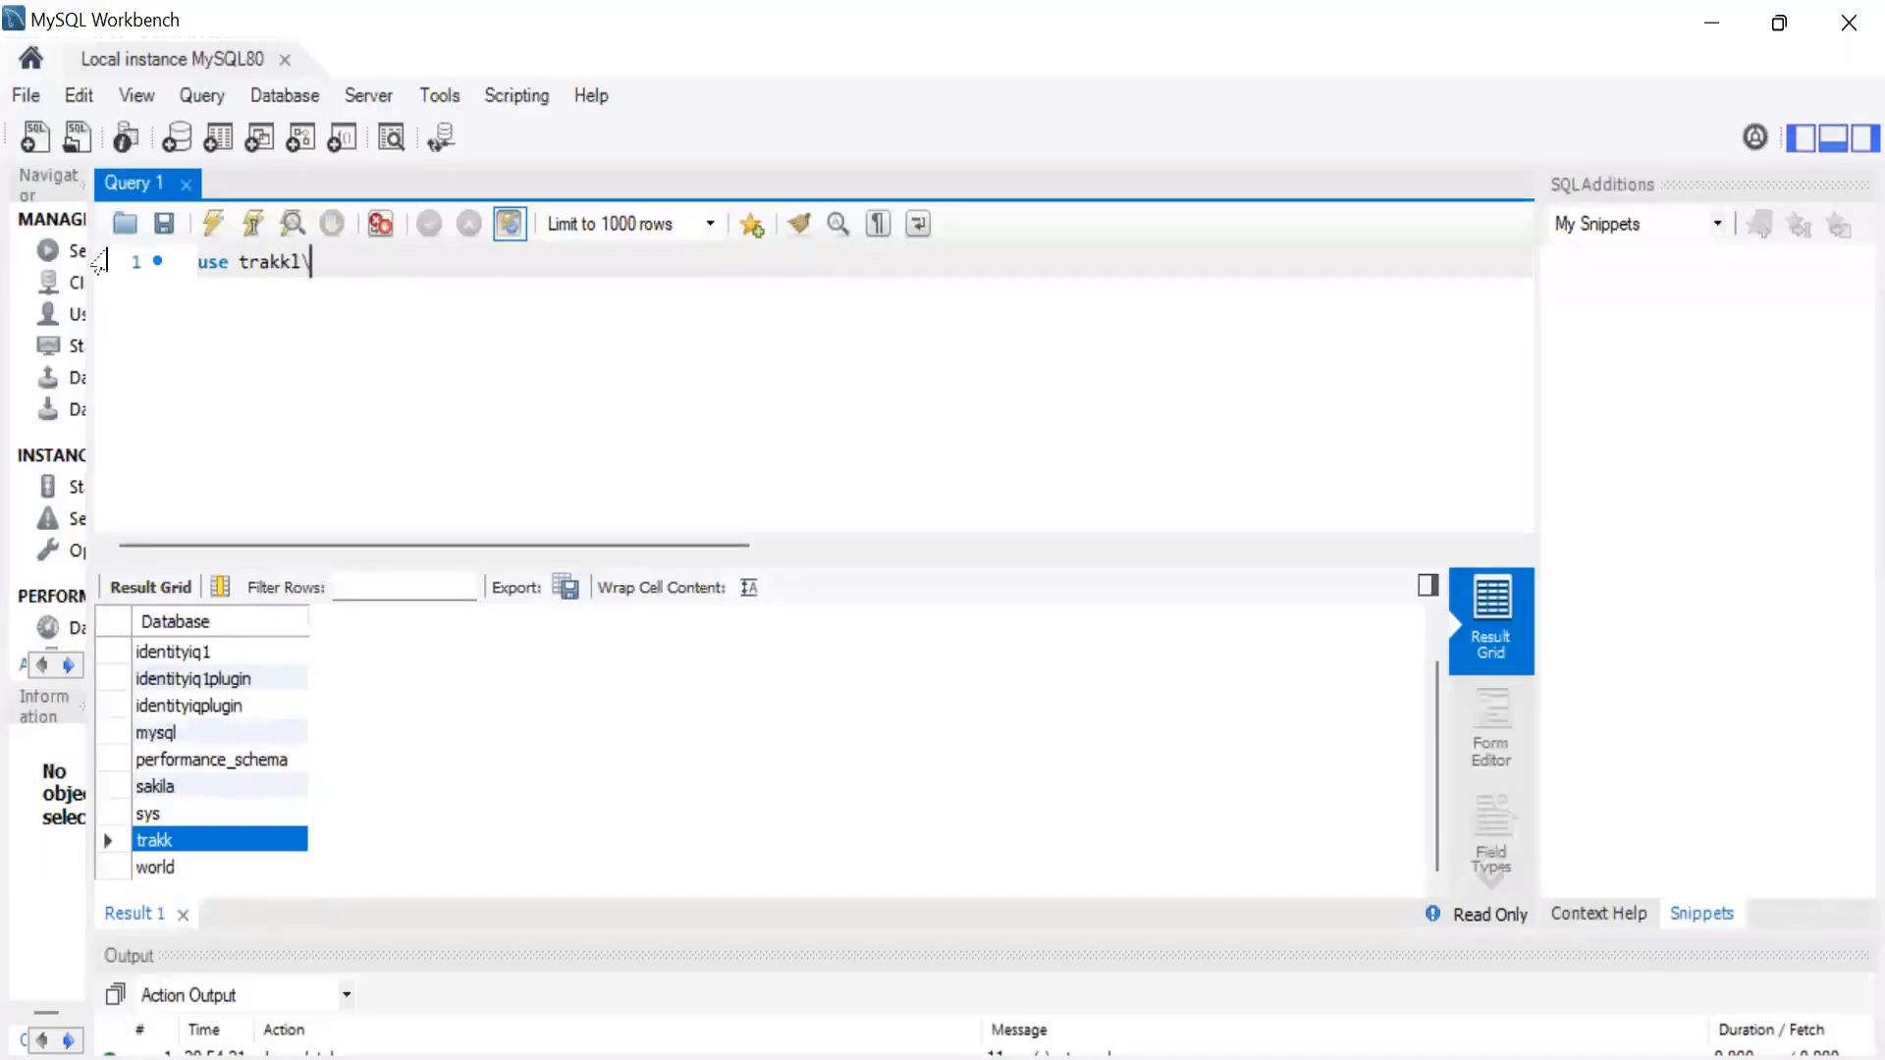
key(BackSpace)
key(BackSpace)
text(;)
click(98, 261)
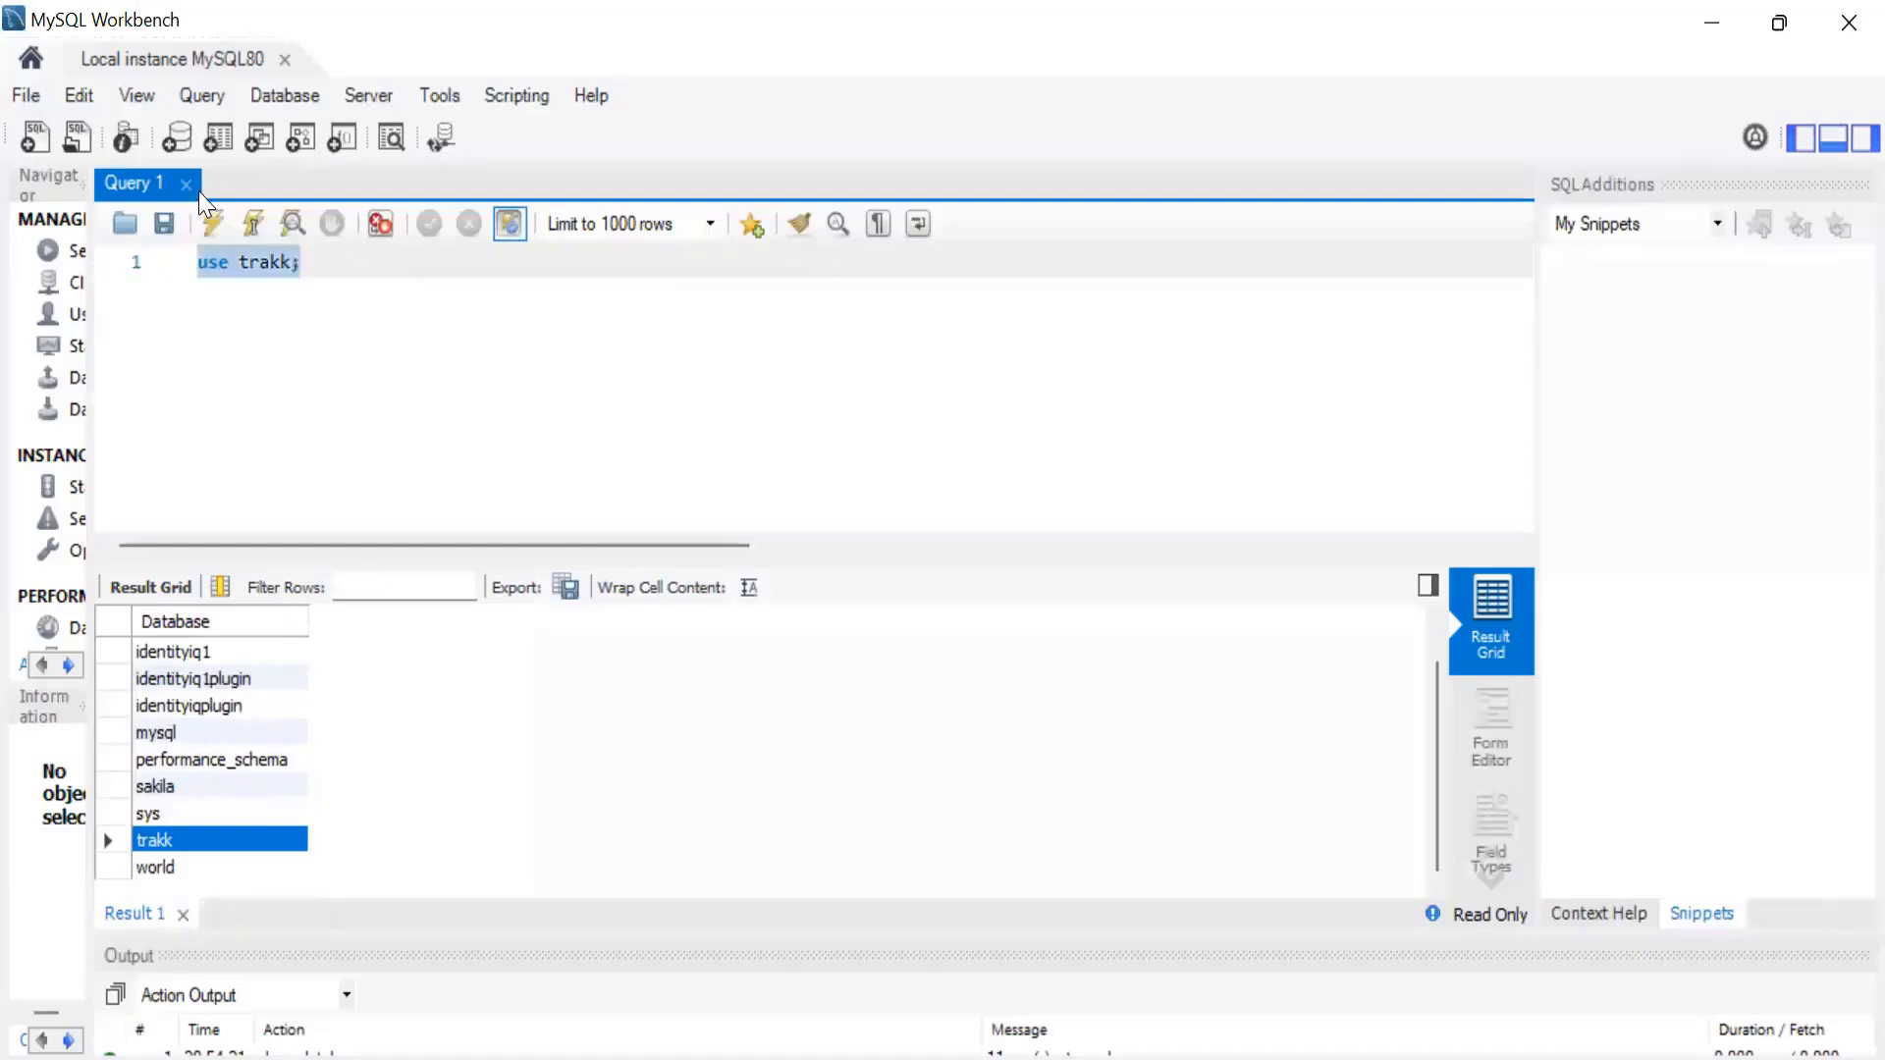
click(214, 225)
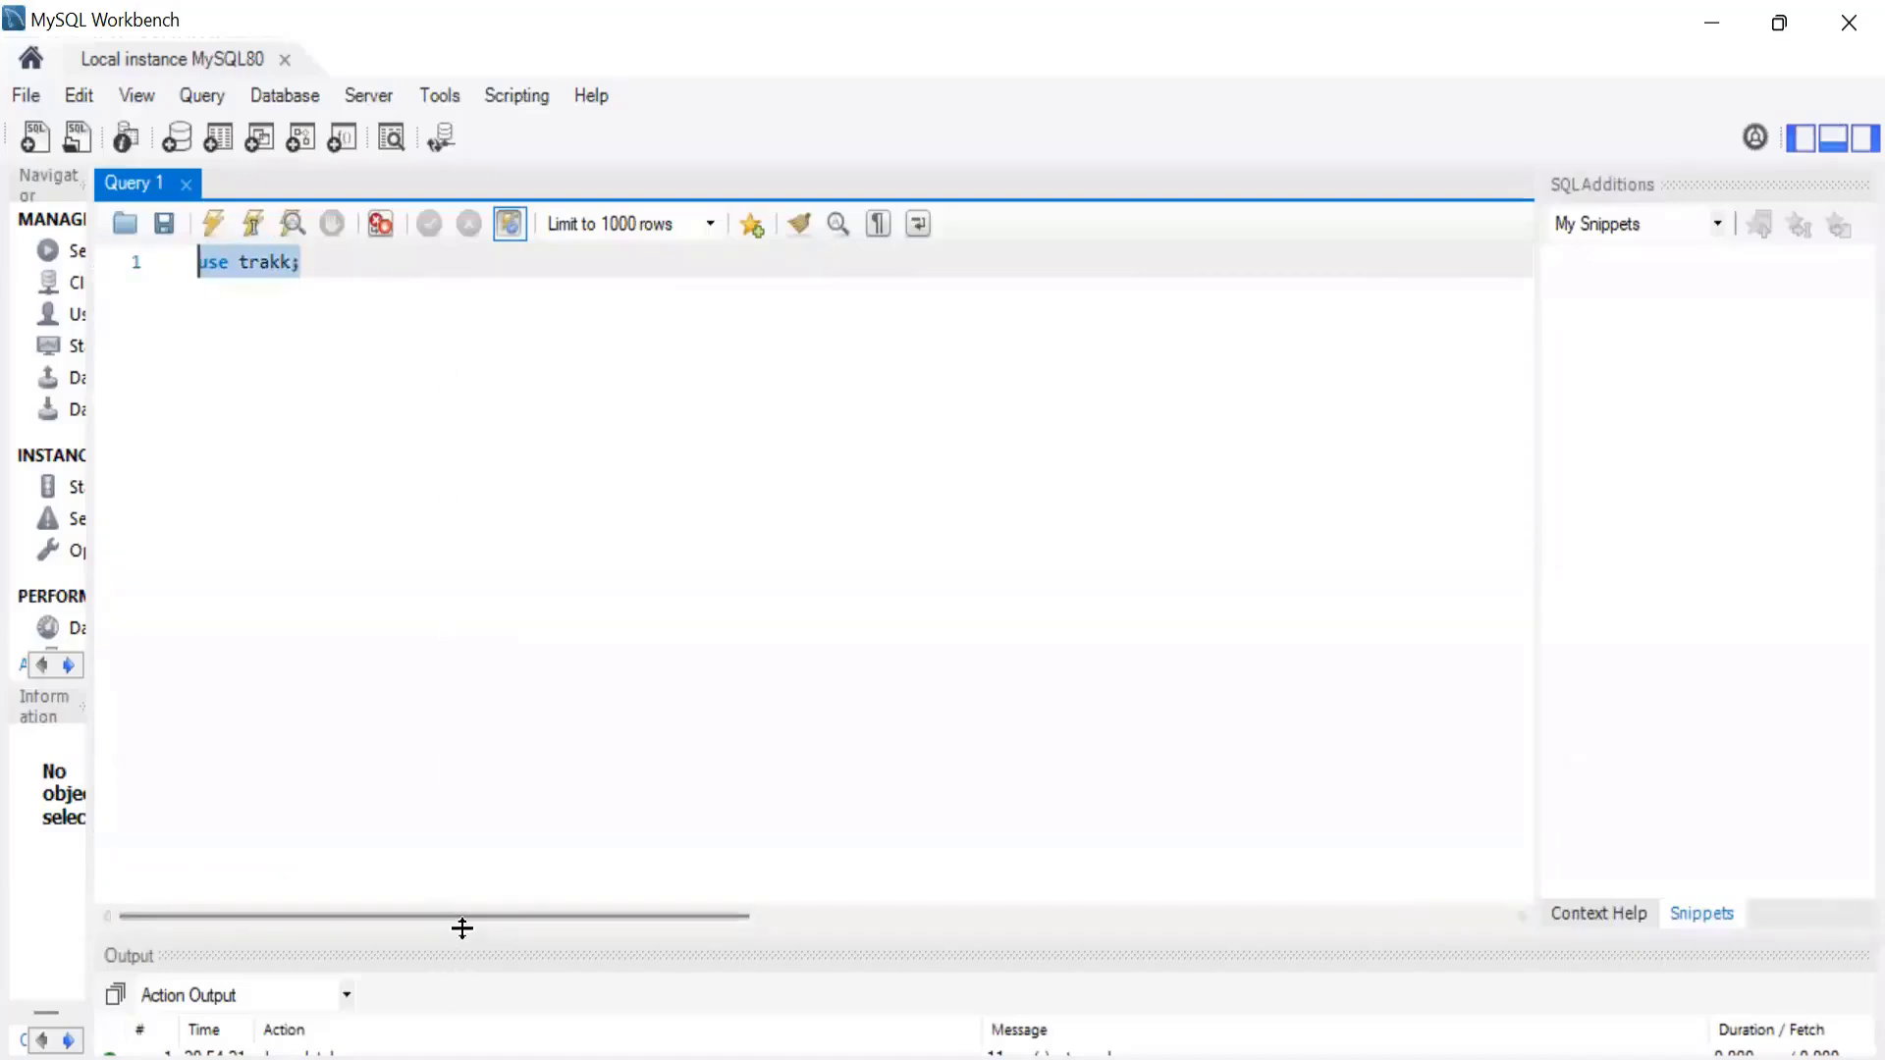
drag(463, 926, 460, 756)
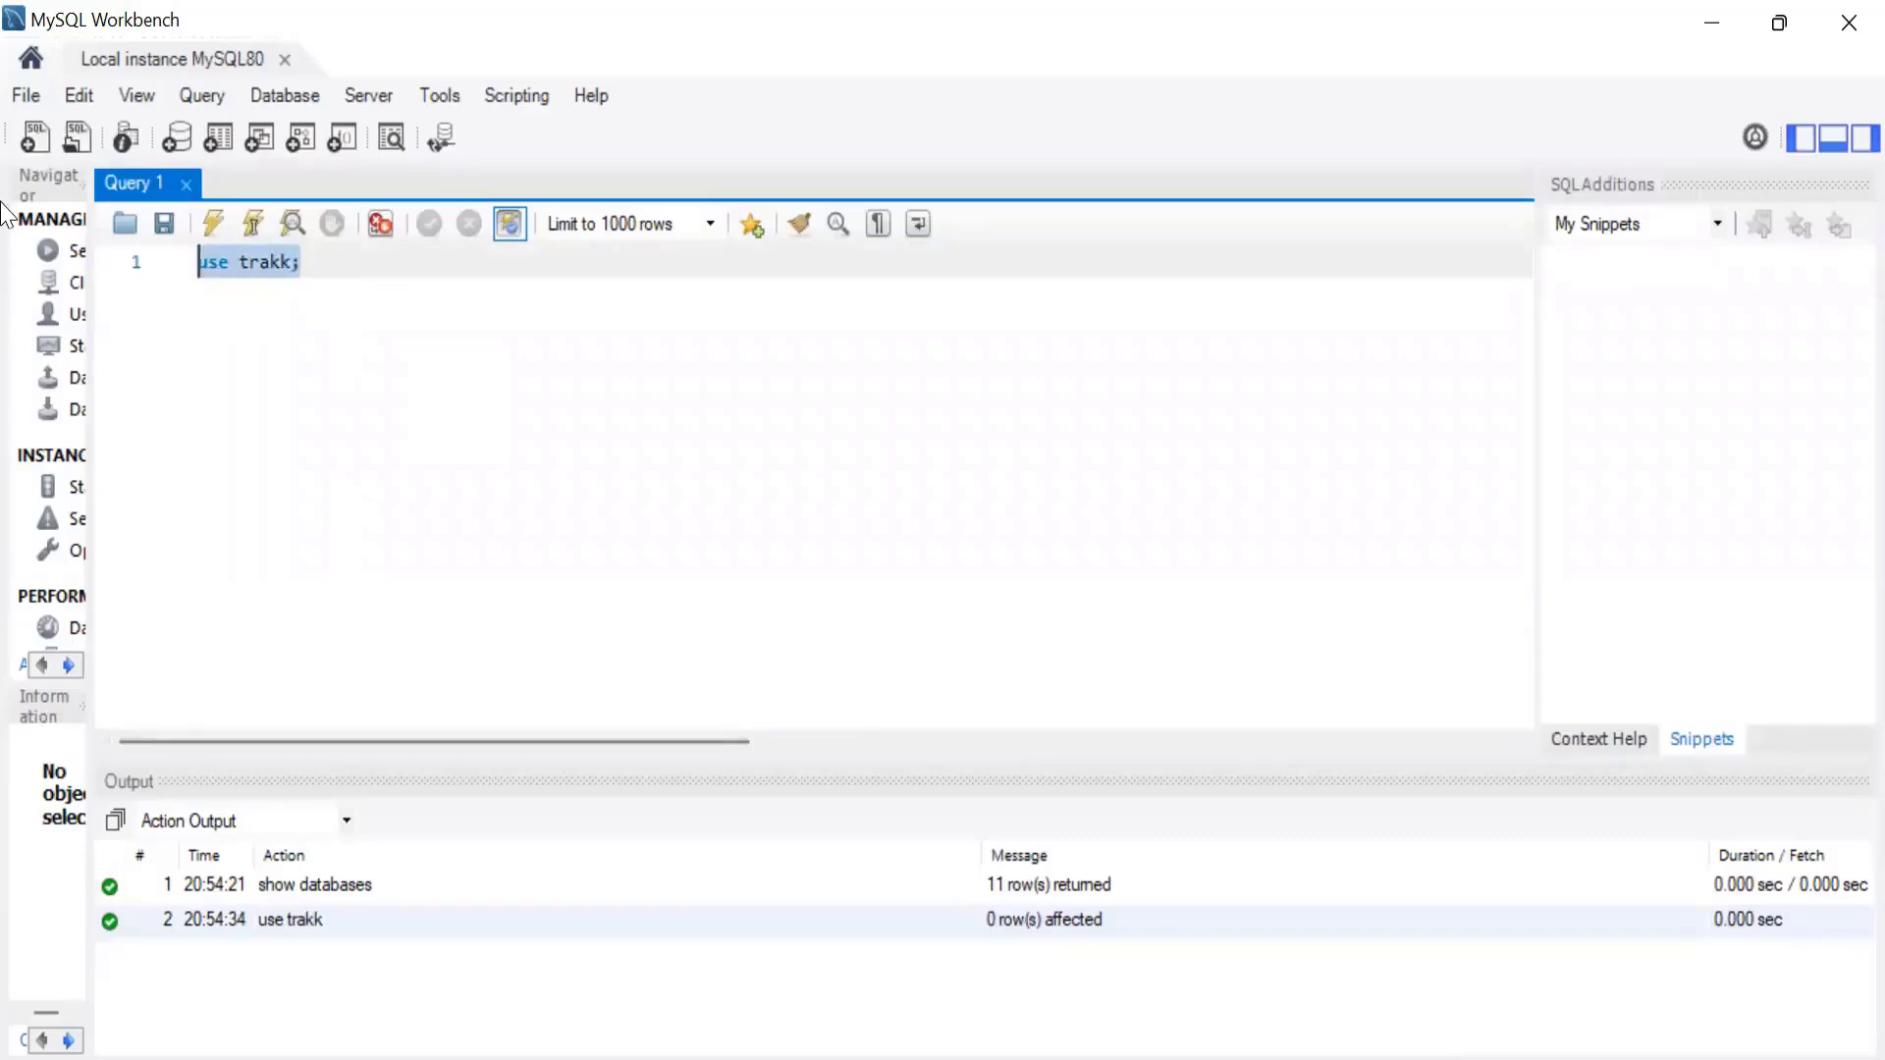
Replace the query with "show tables;" and run it.
text(show tb)
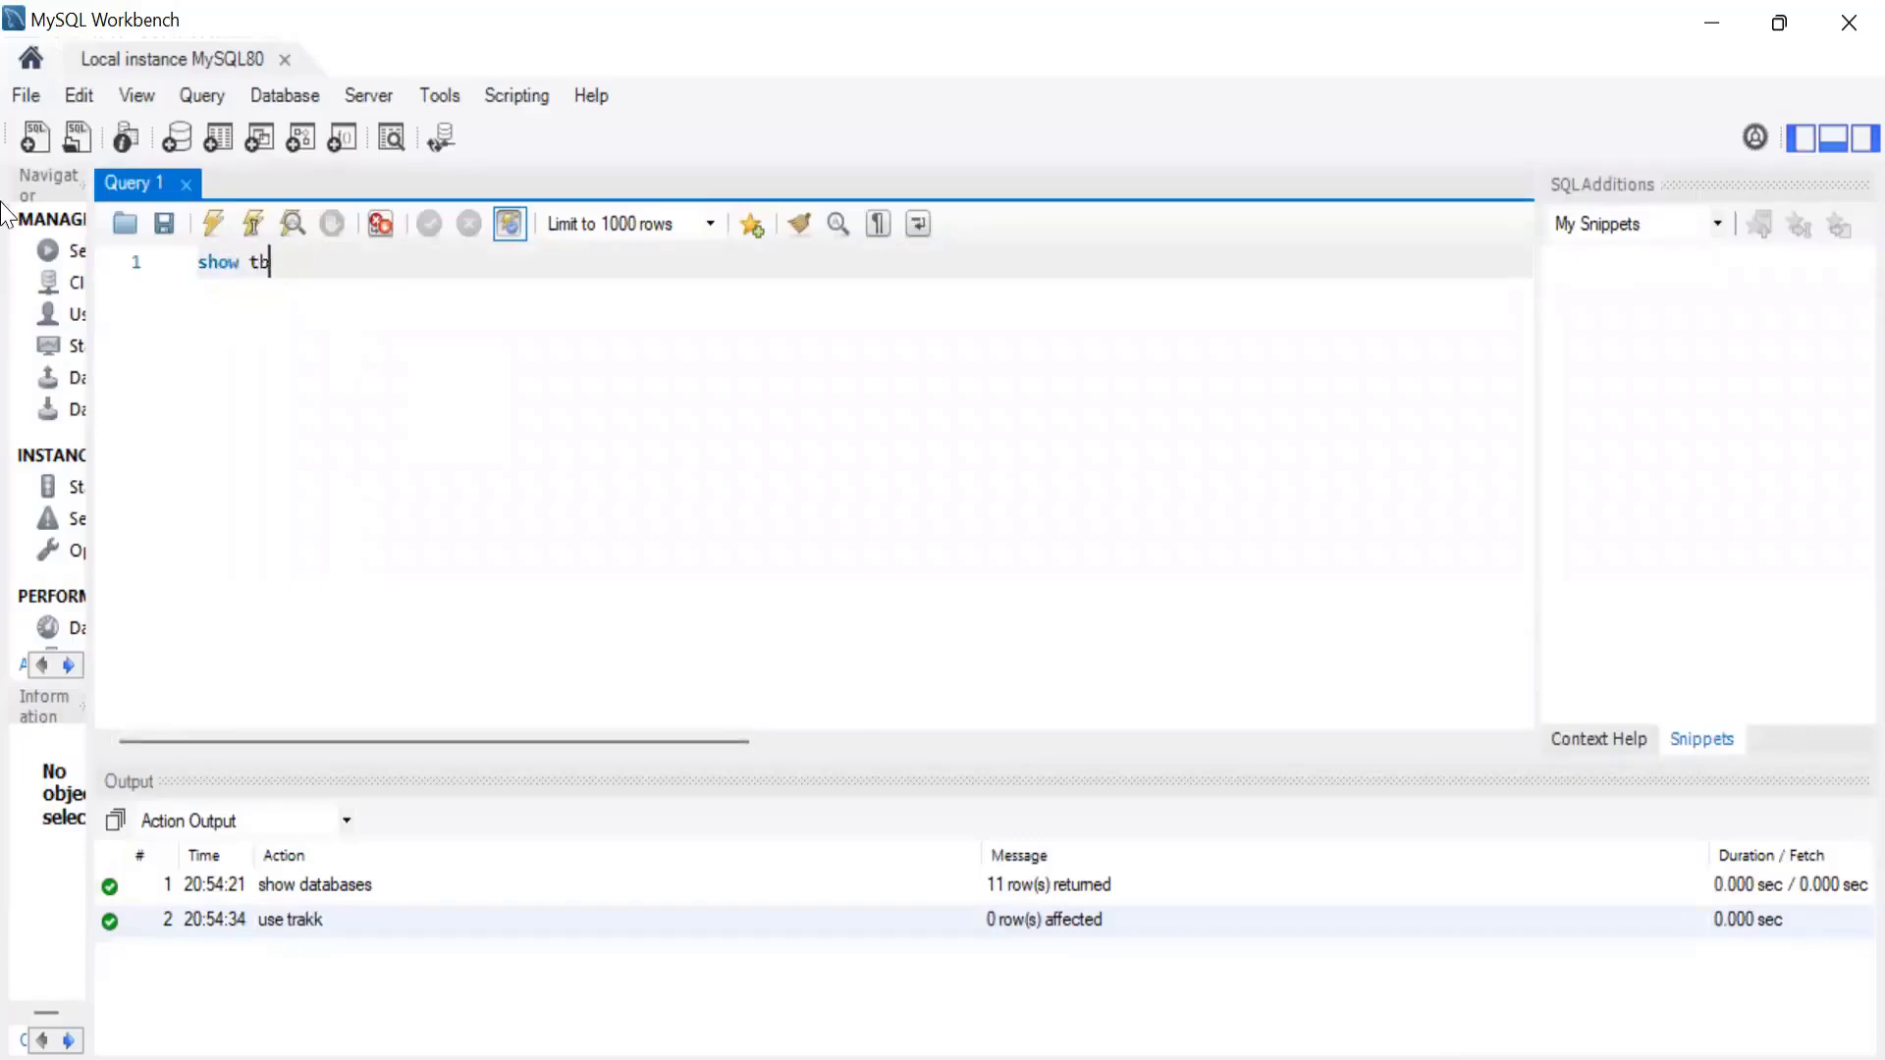
key(BackSpace)
text(ables;)
key(ctrl+a)
click(229, 222)
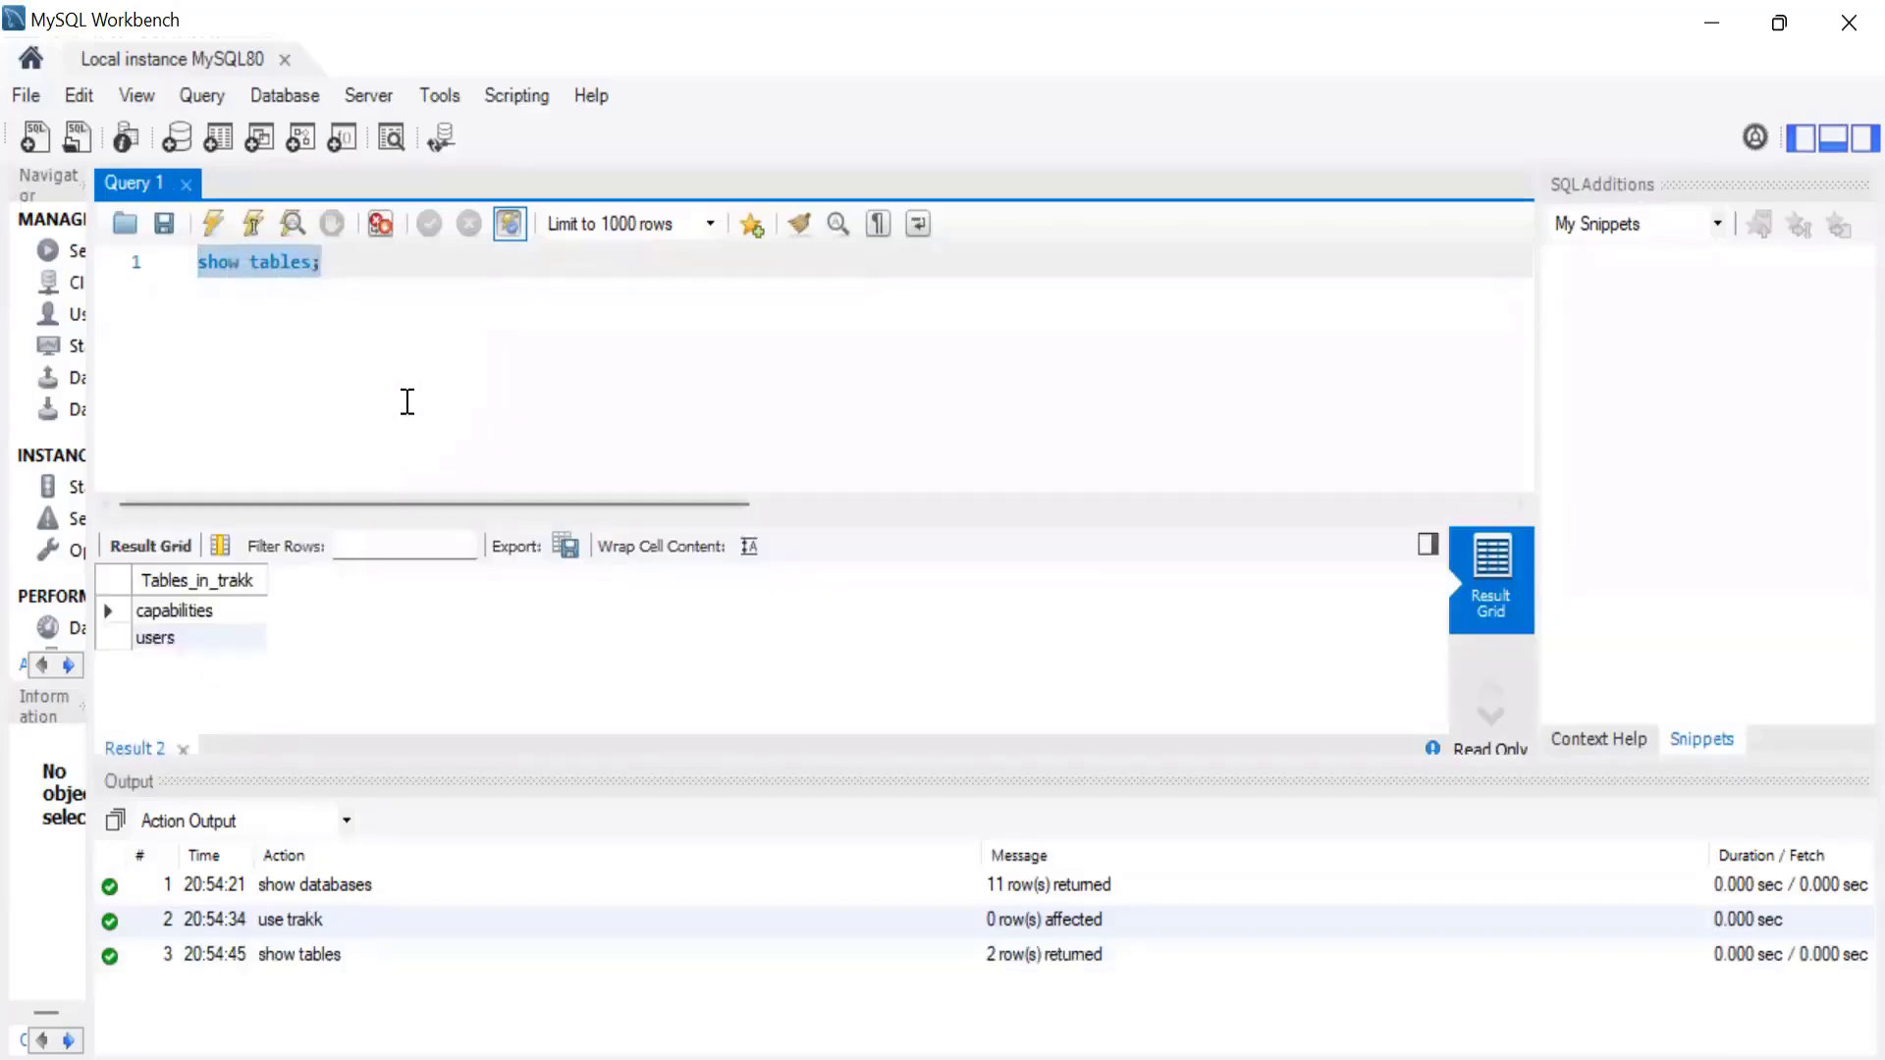
Replace the query with "select * from users;", run it, and shrink the action output area to give the results more room.
drag(396, 252, 78, 251)
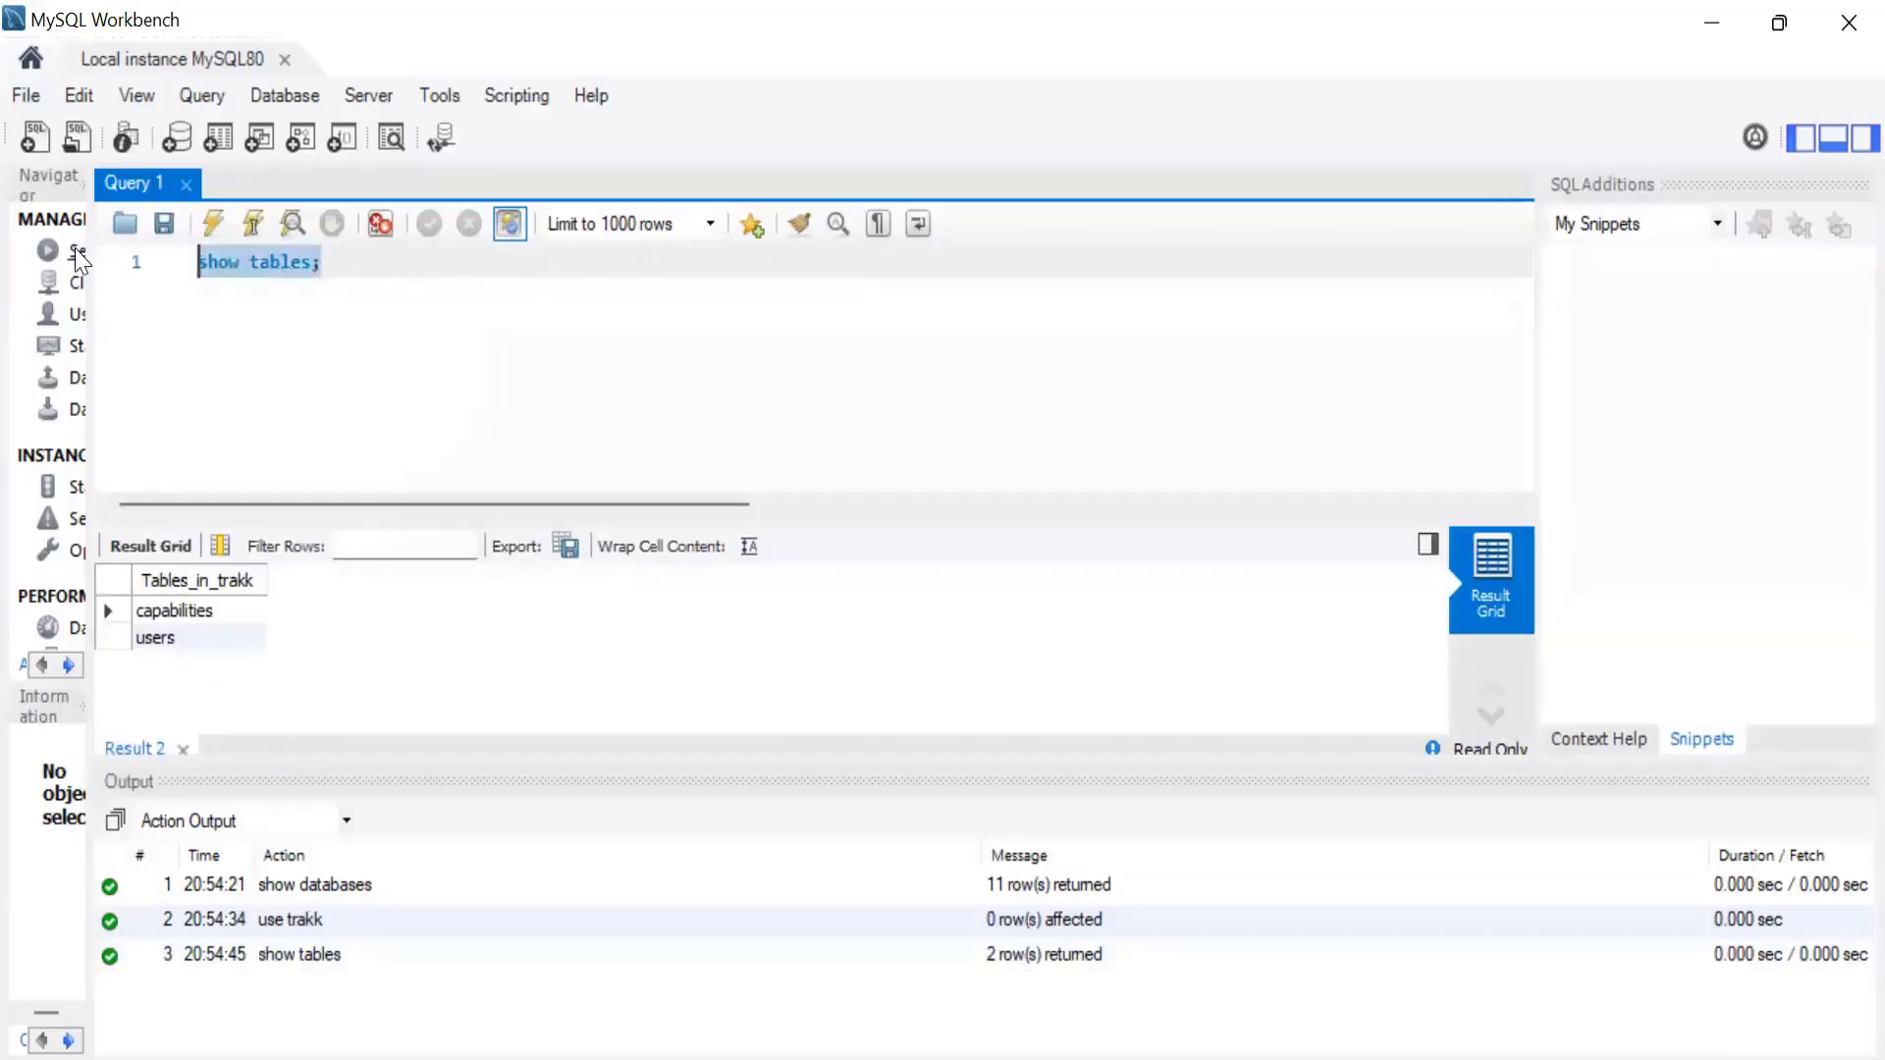
key(BackSpace)
text(sele)
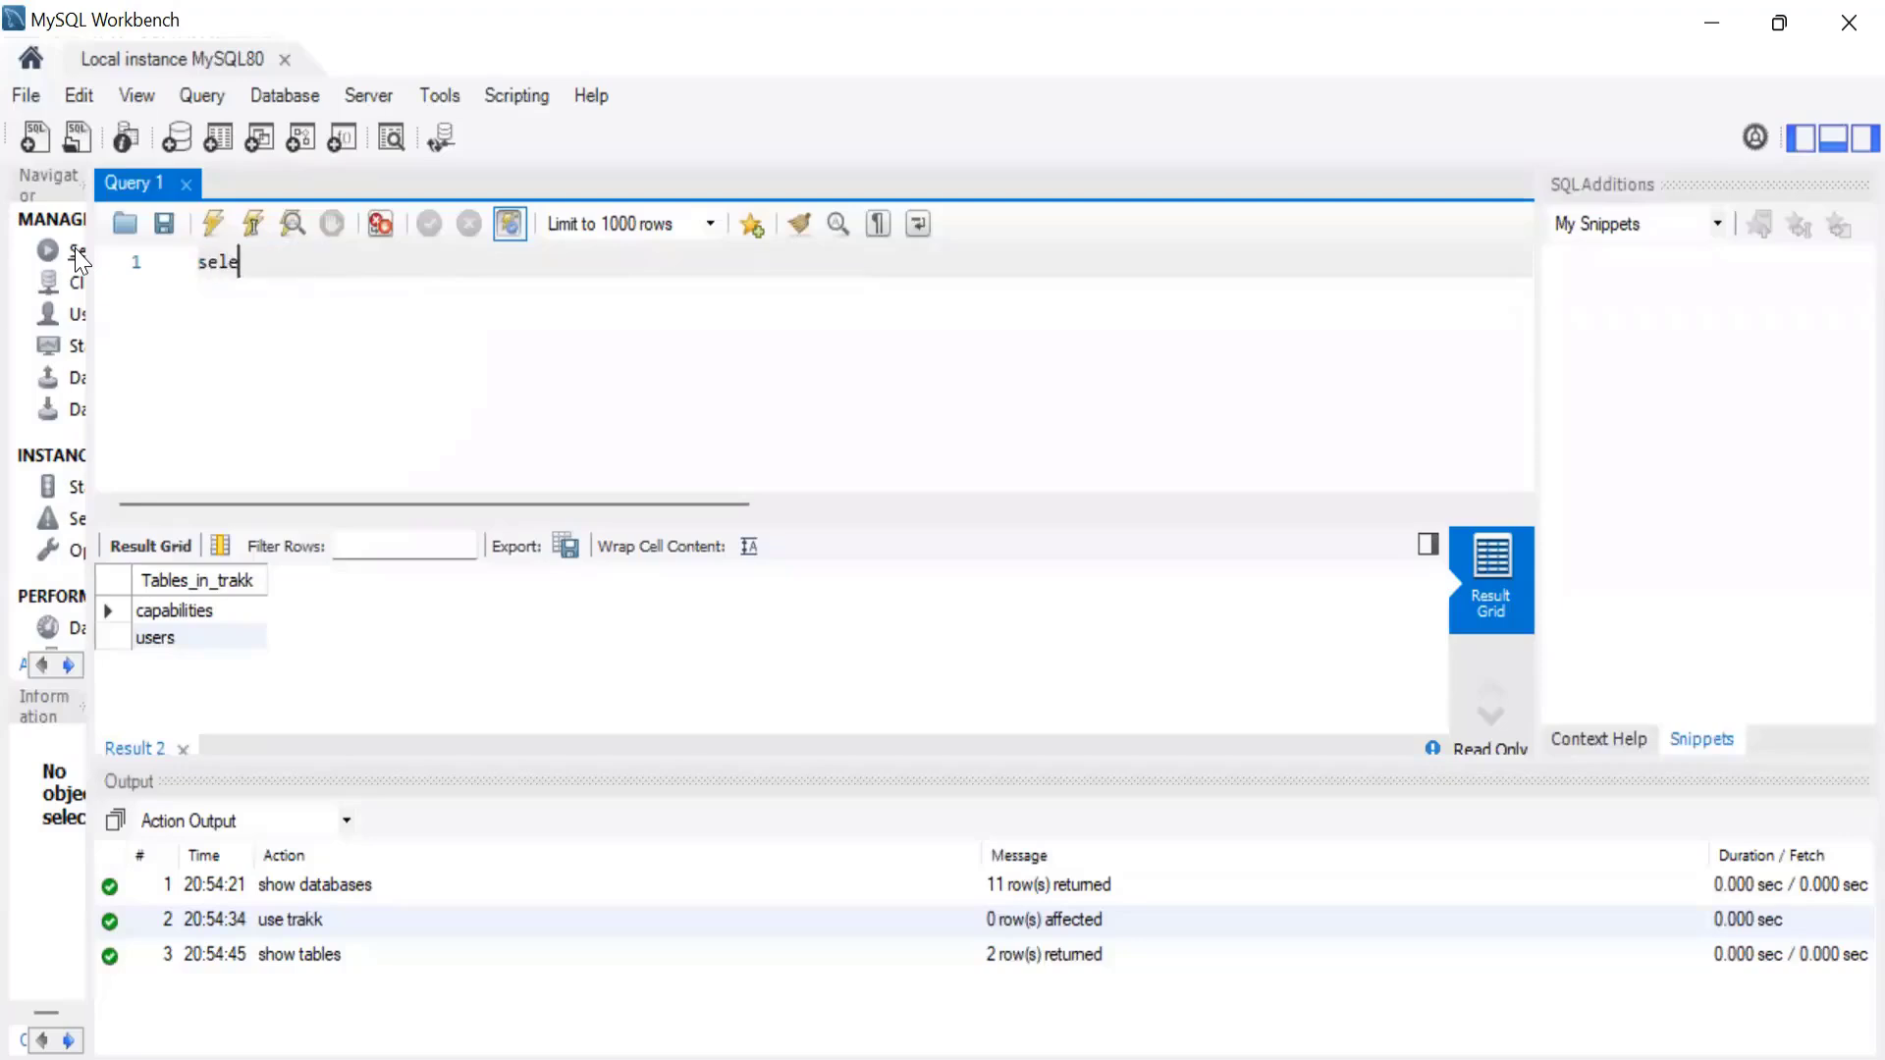
text(ct * from users;)
key(ctrl+a)
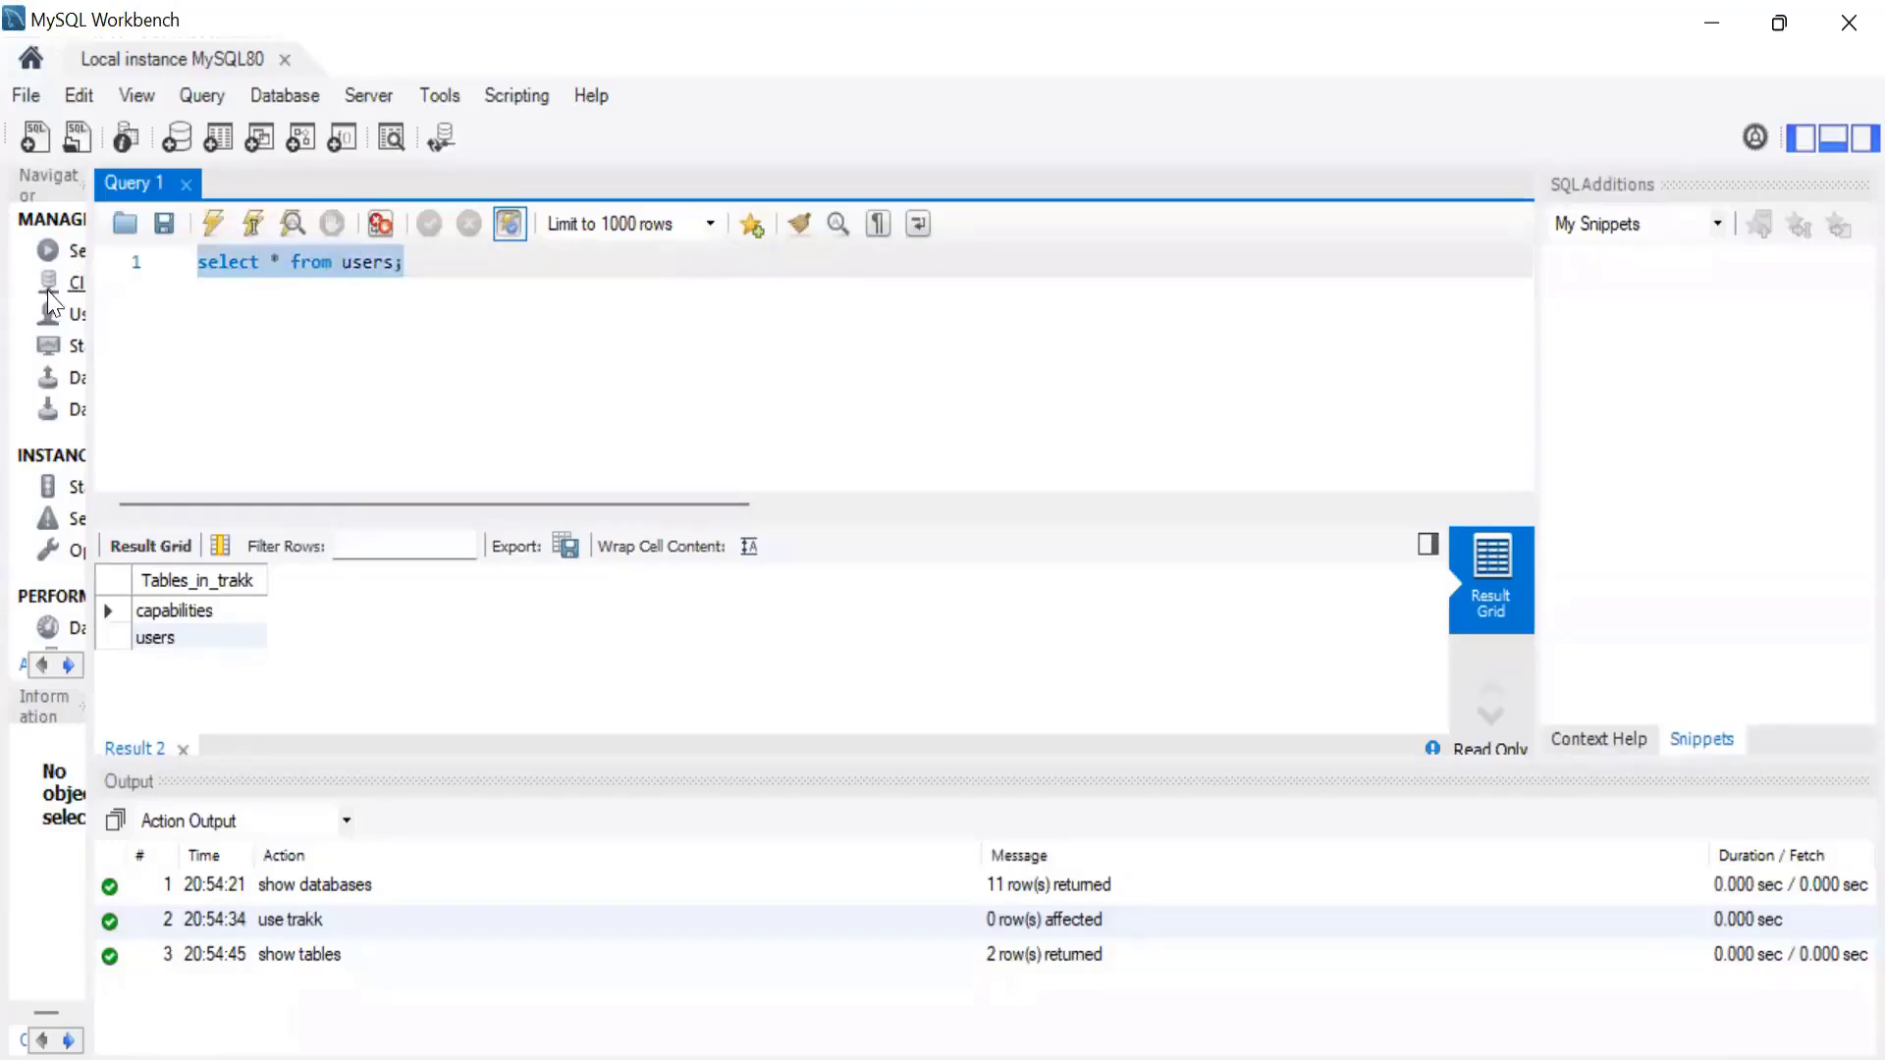
click(211, 222)
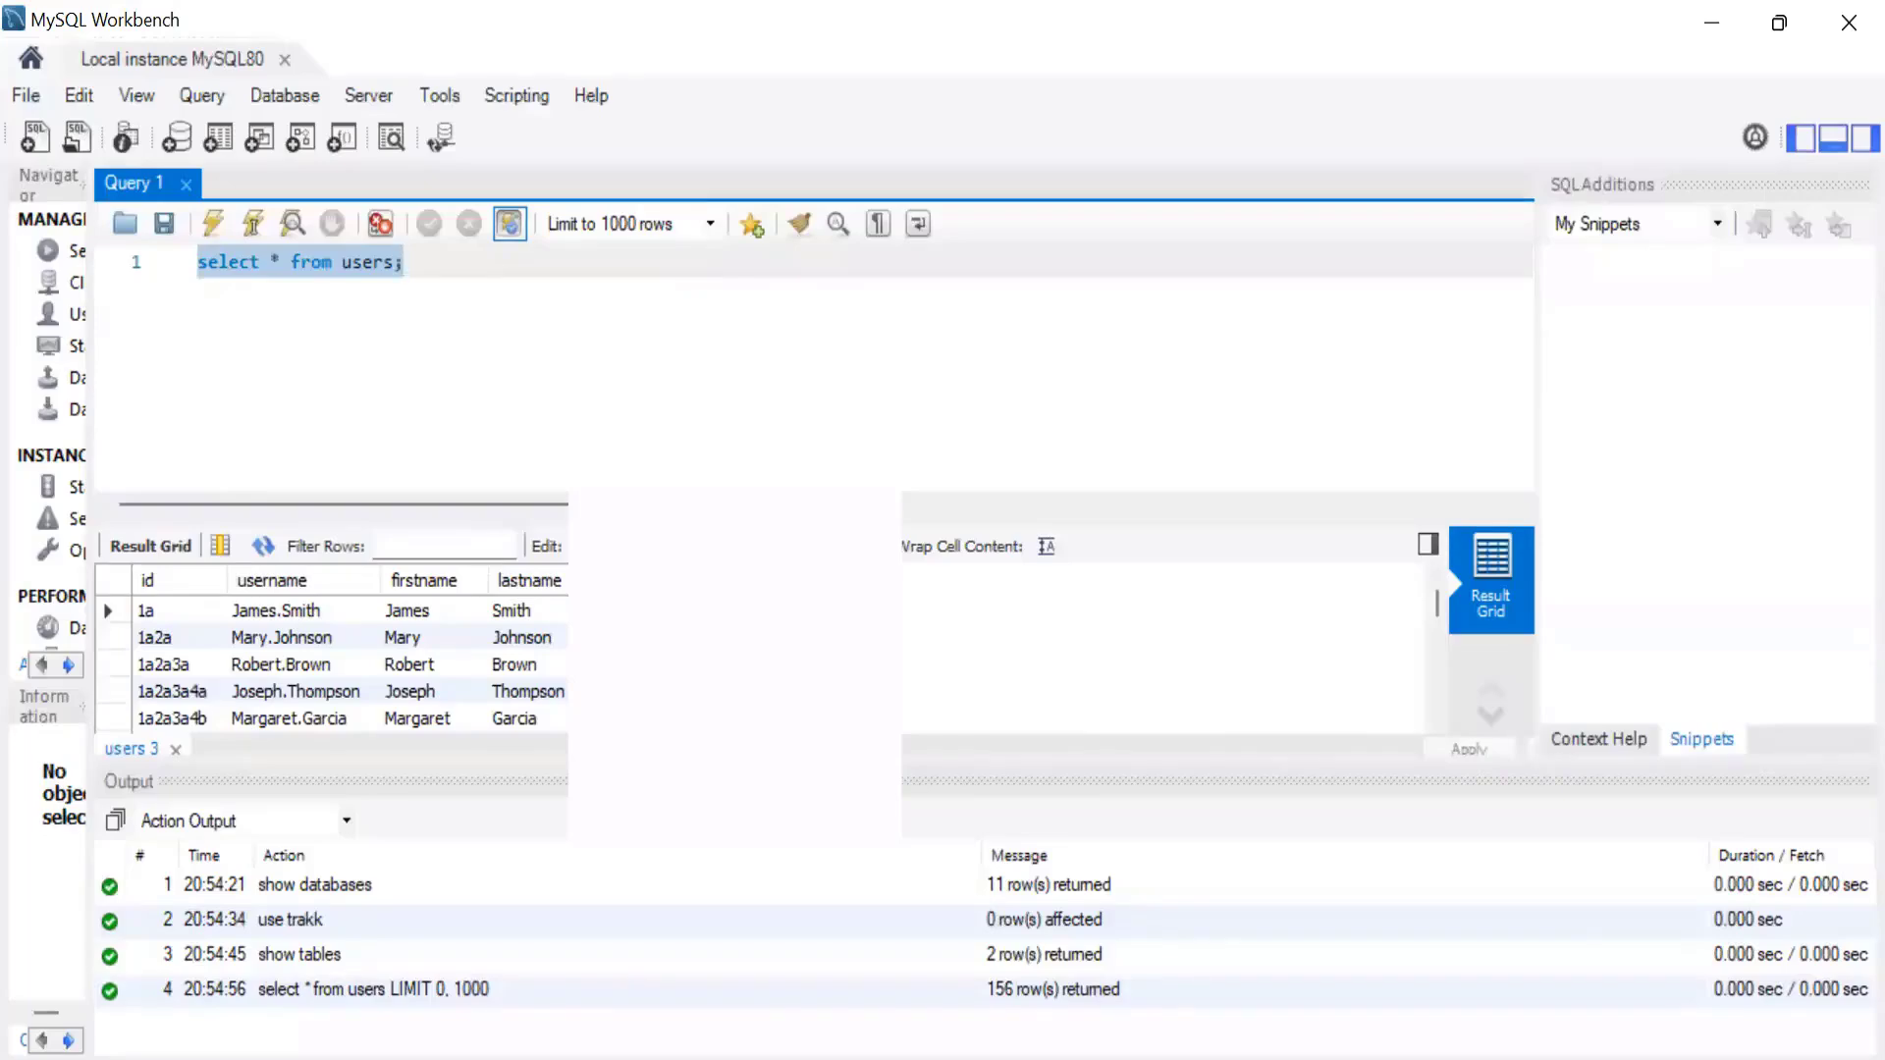
drag(609, 761, 609, 892)
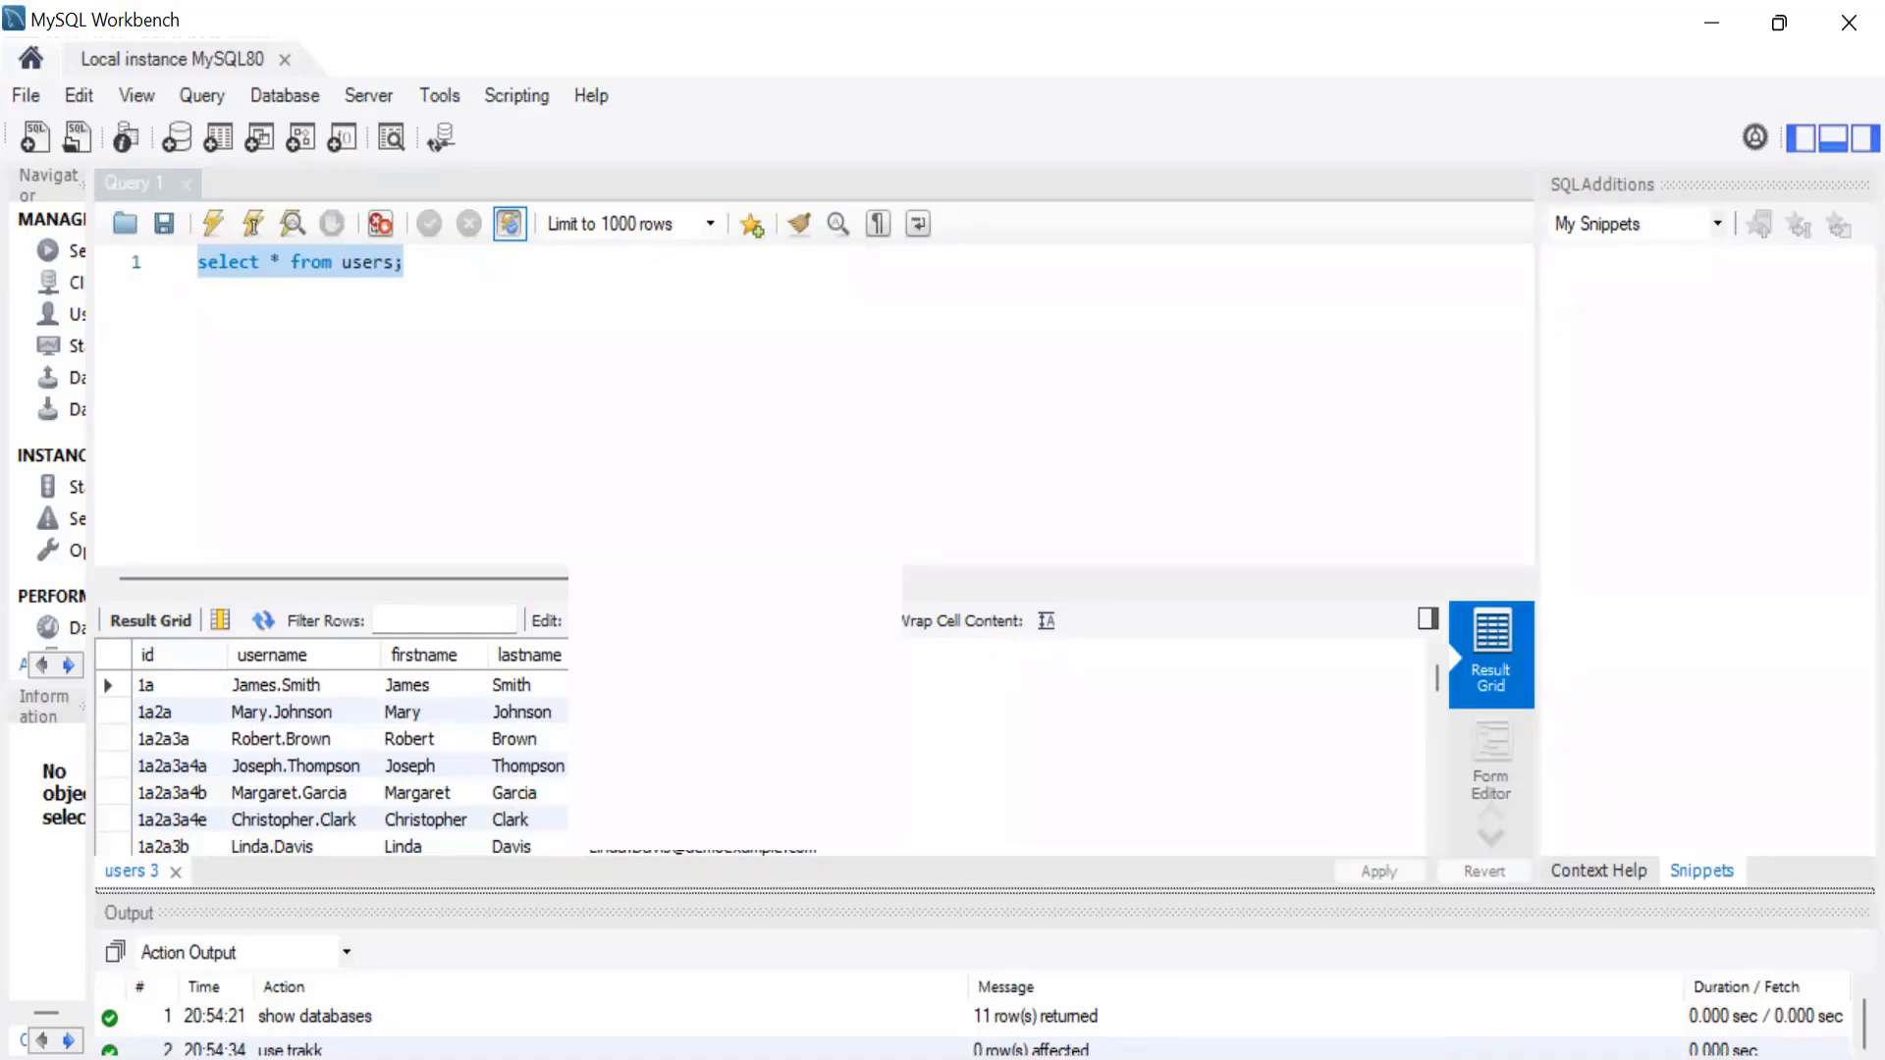
Change the queried table from users to capabilities and run the query.
click(410, 339)
double_click(376, 265)
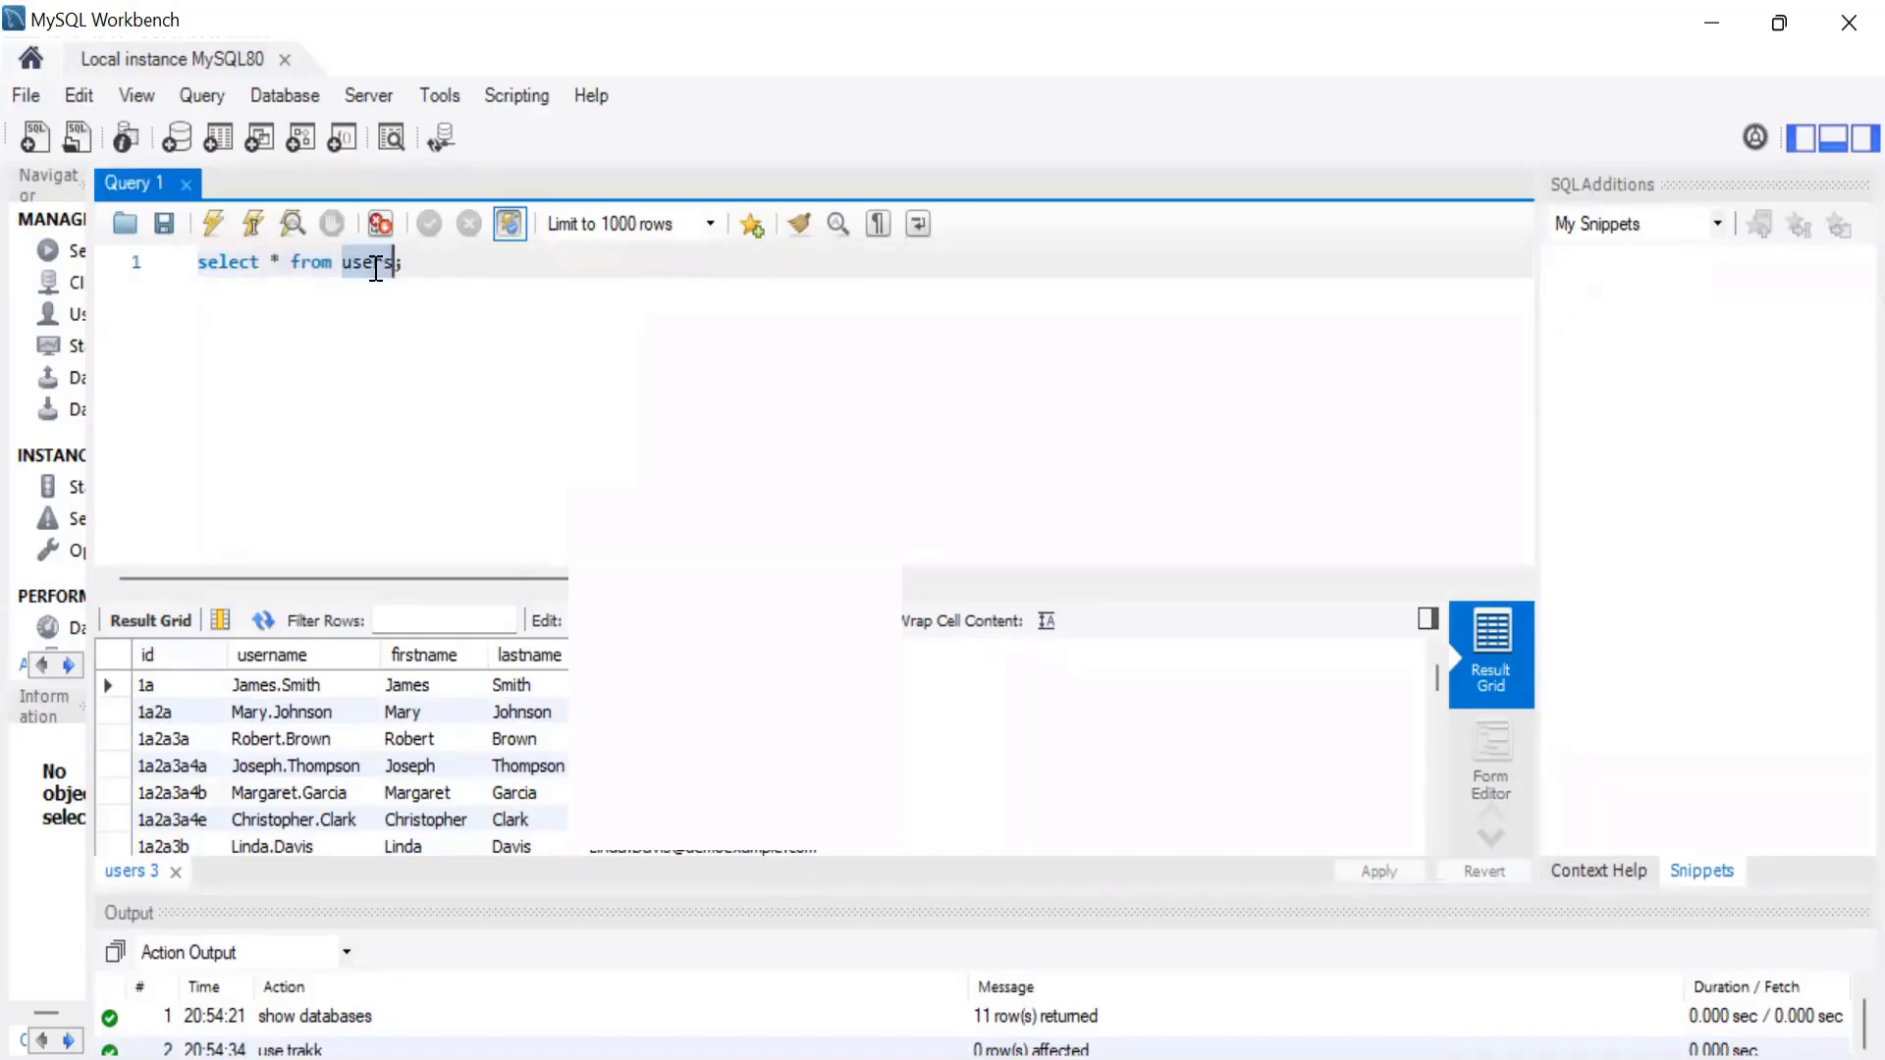
text(capabilities)
key(ctrl+a)
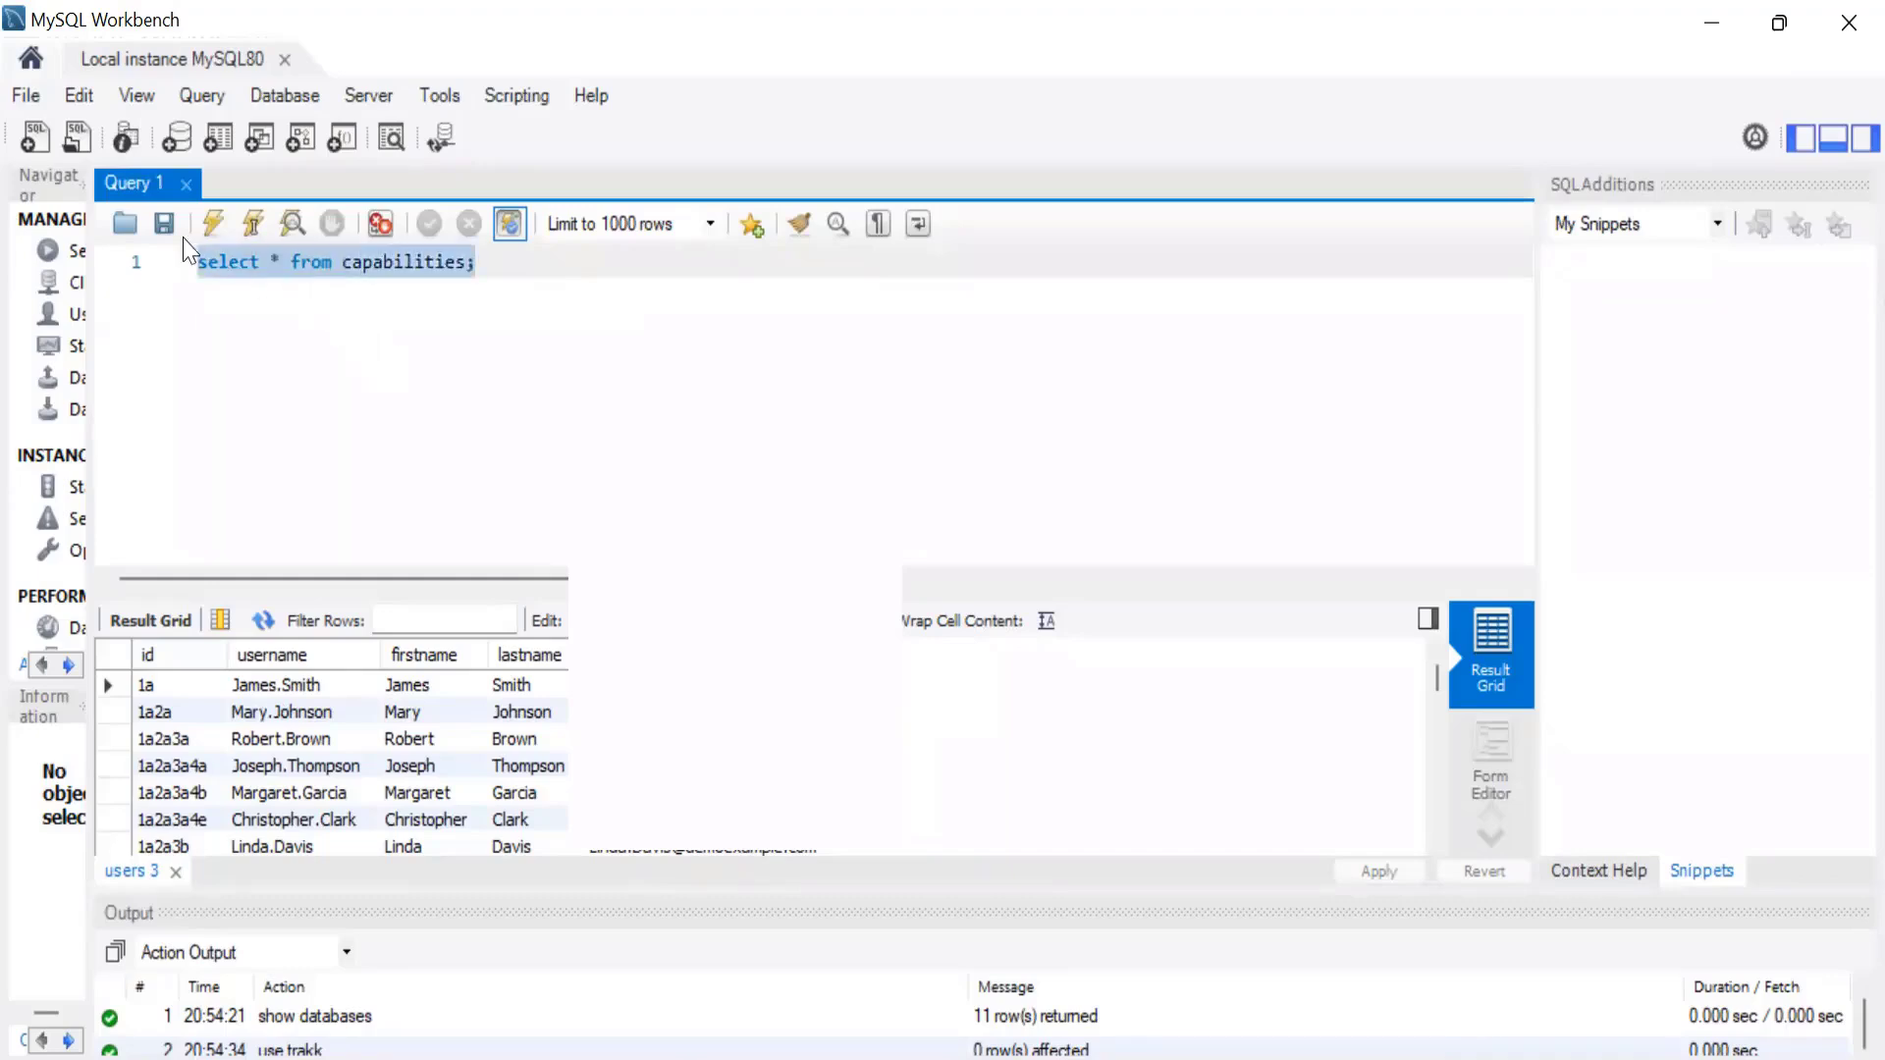
click(214, 225)
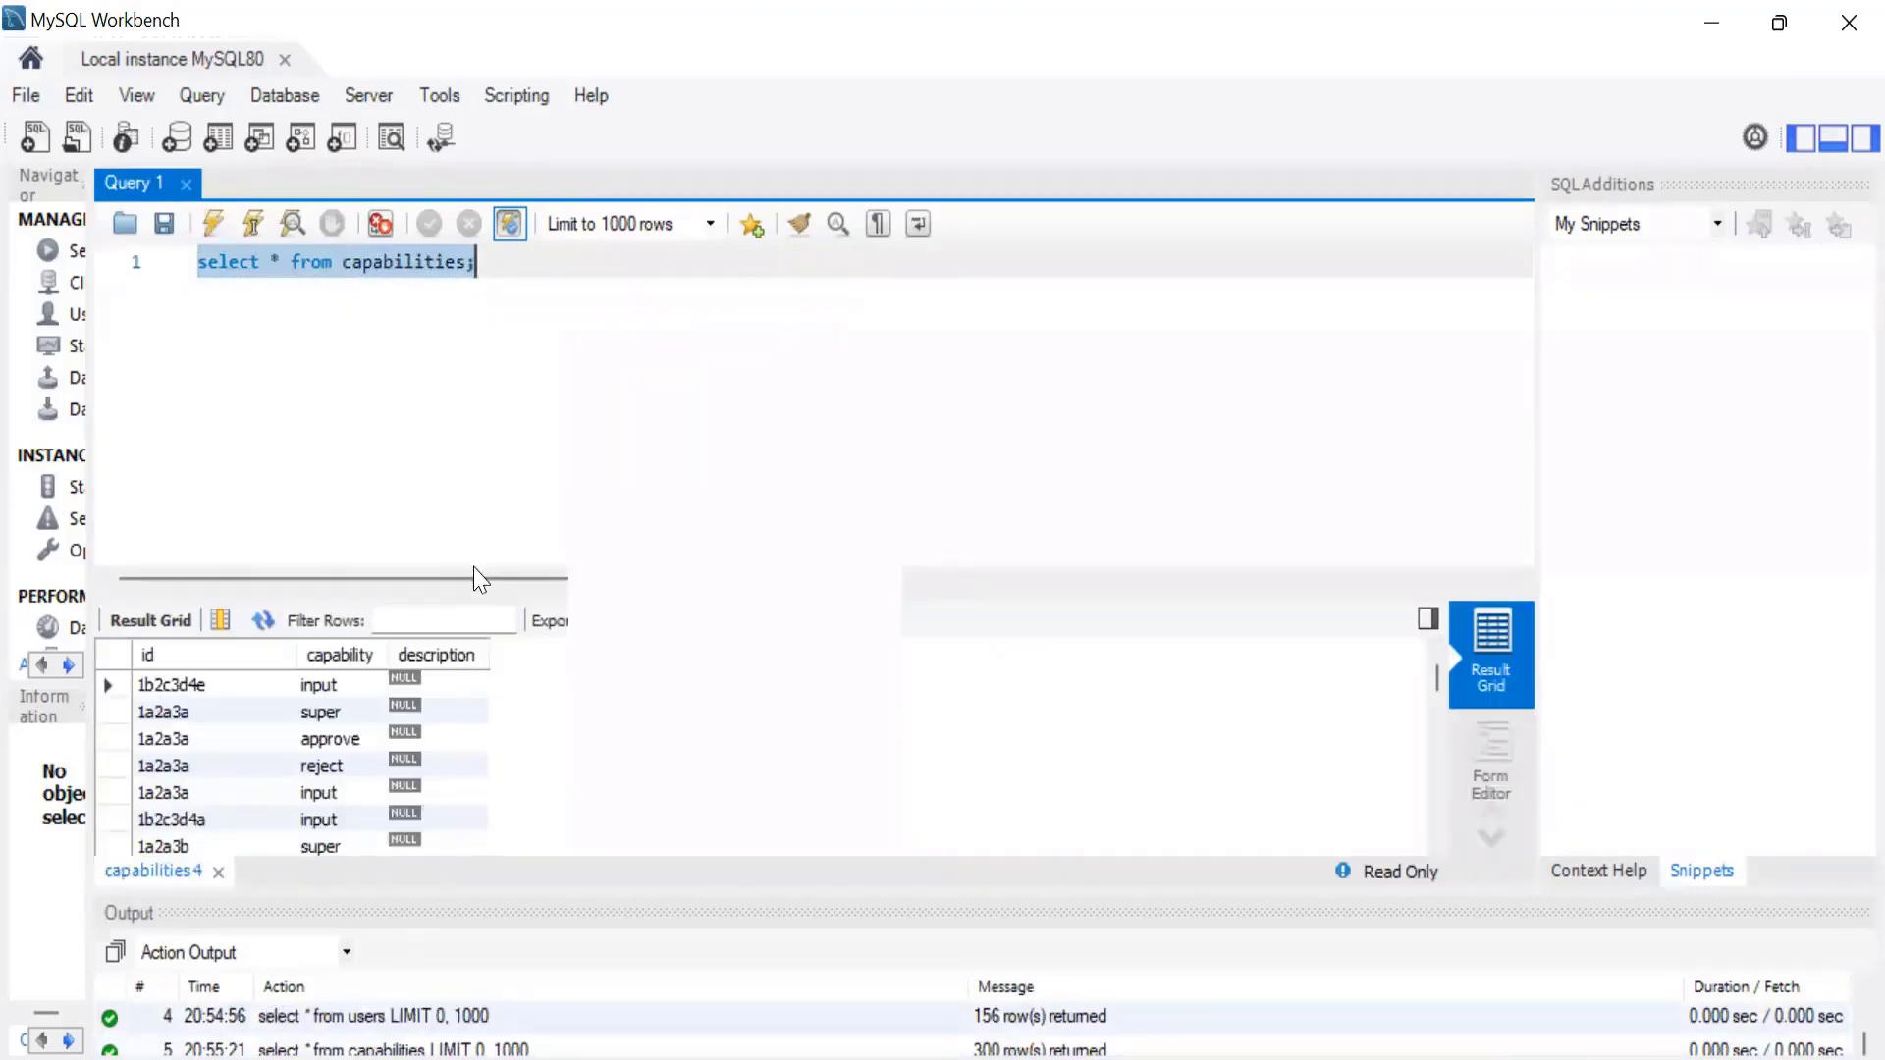
Enlarge the result grid and widen the capability and description columns.
drag(481, 594, 505, 470)
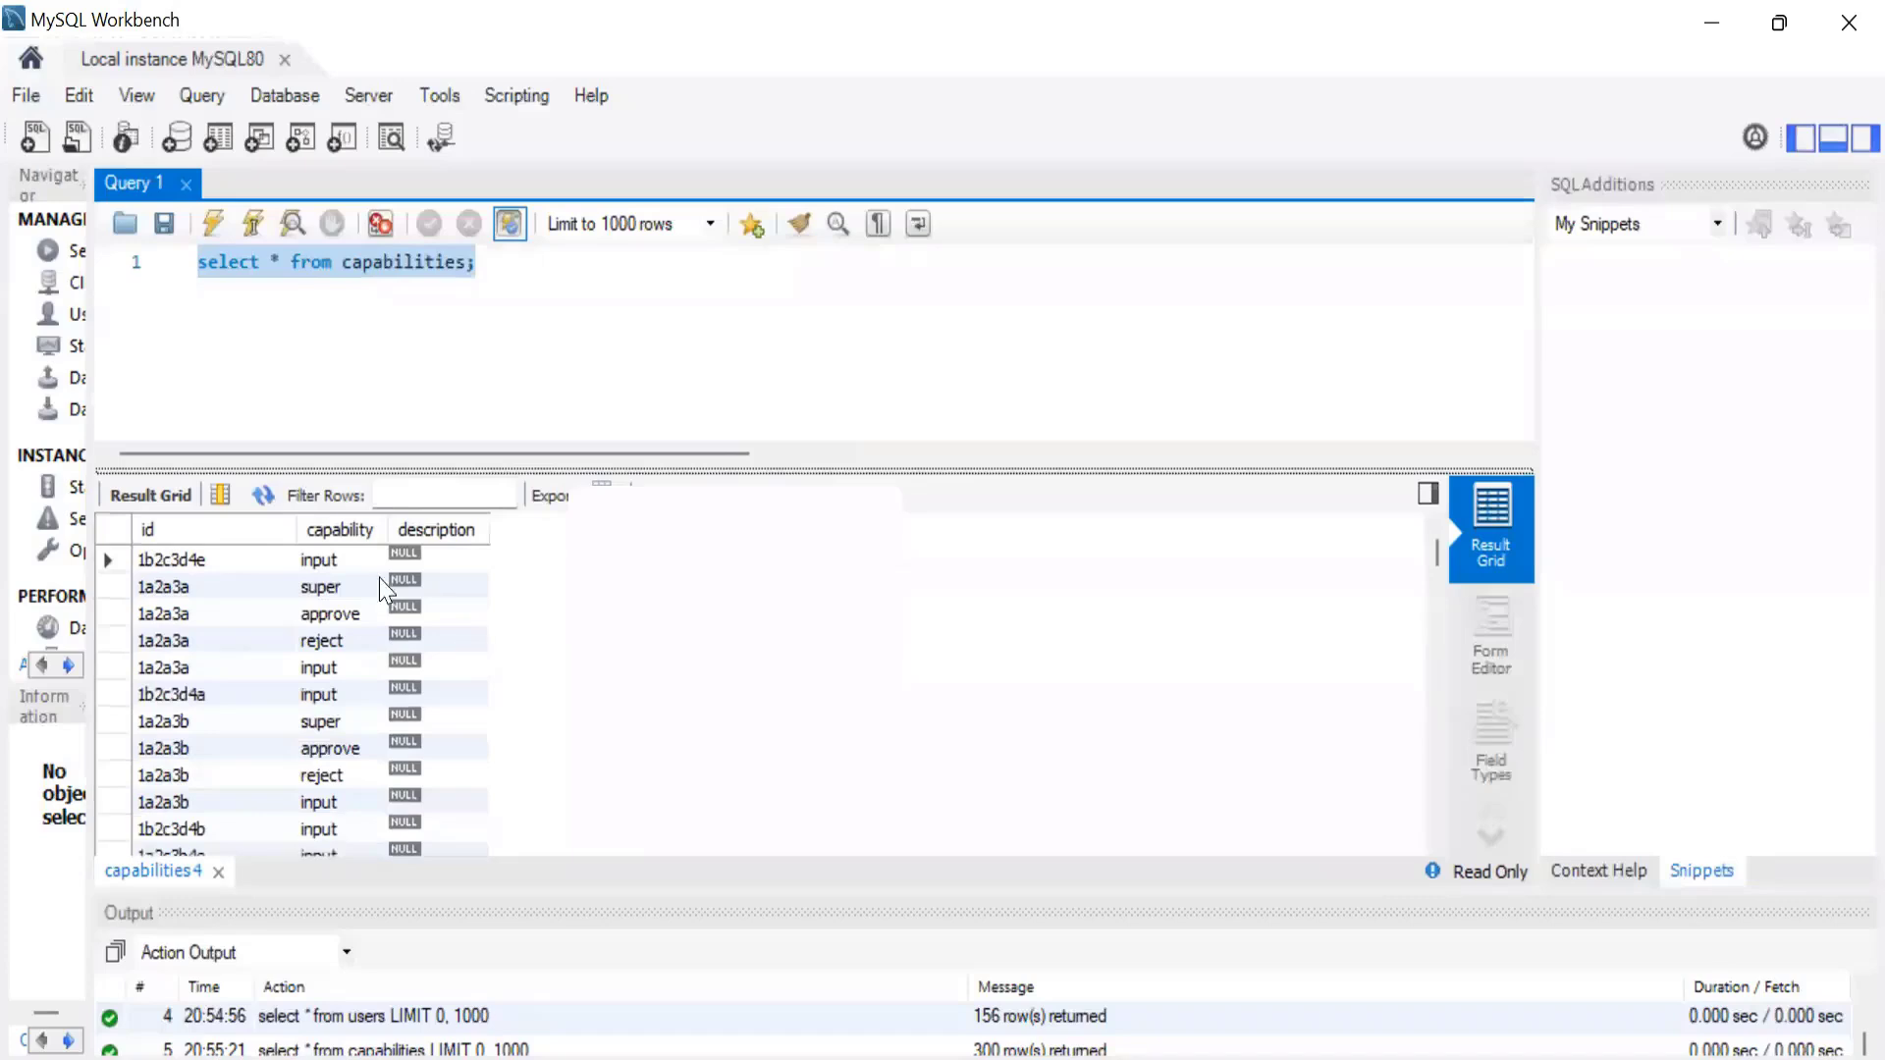
drag(383, 528, 474, 531)
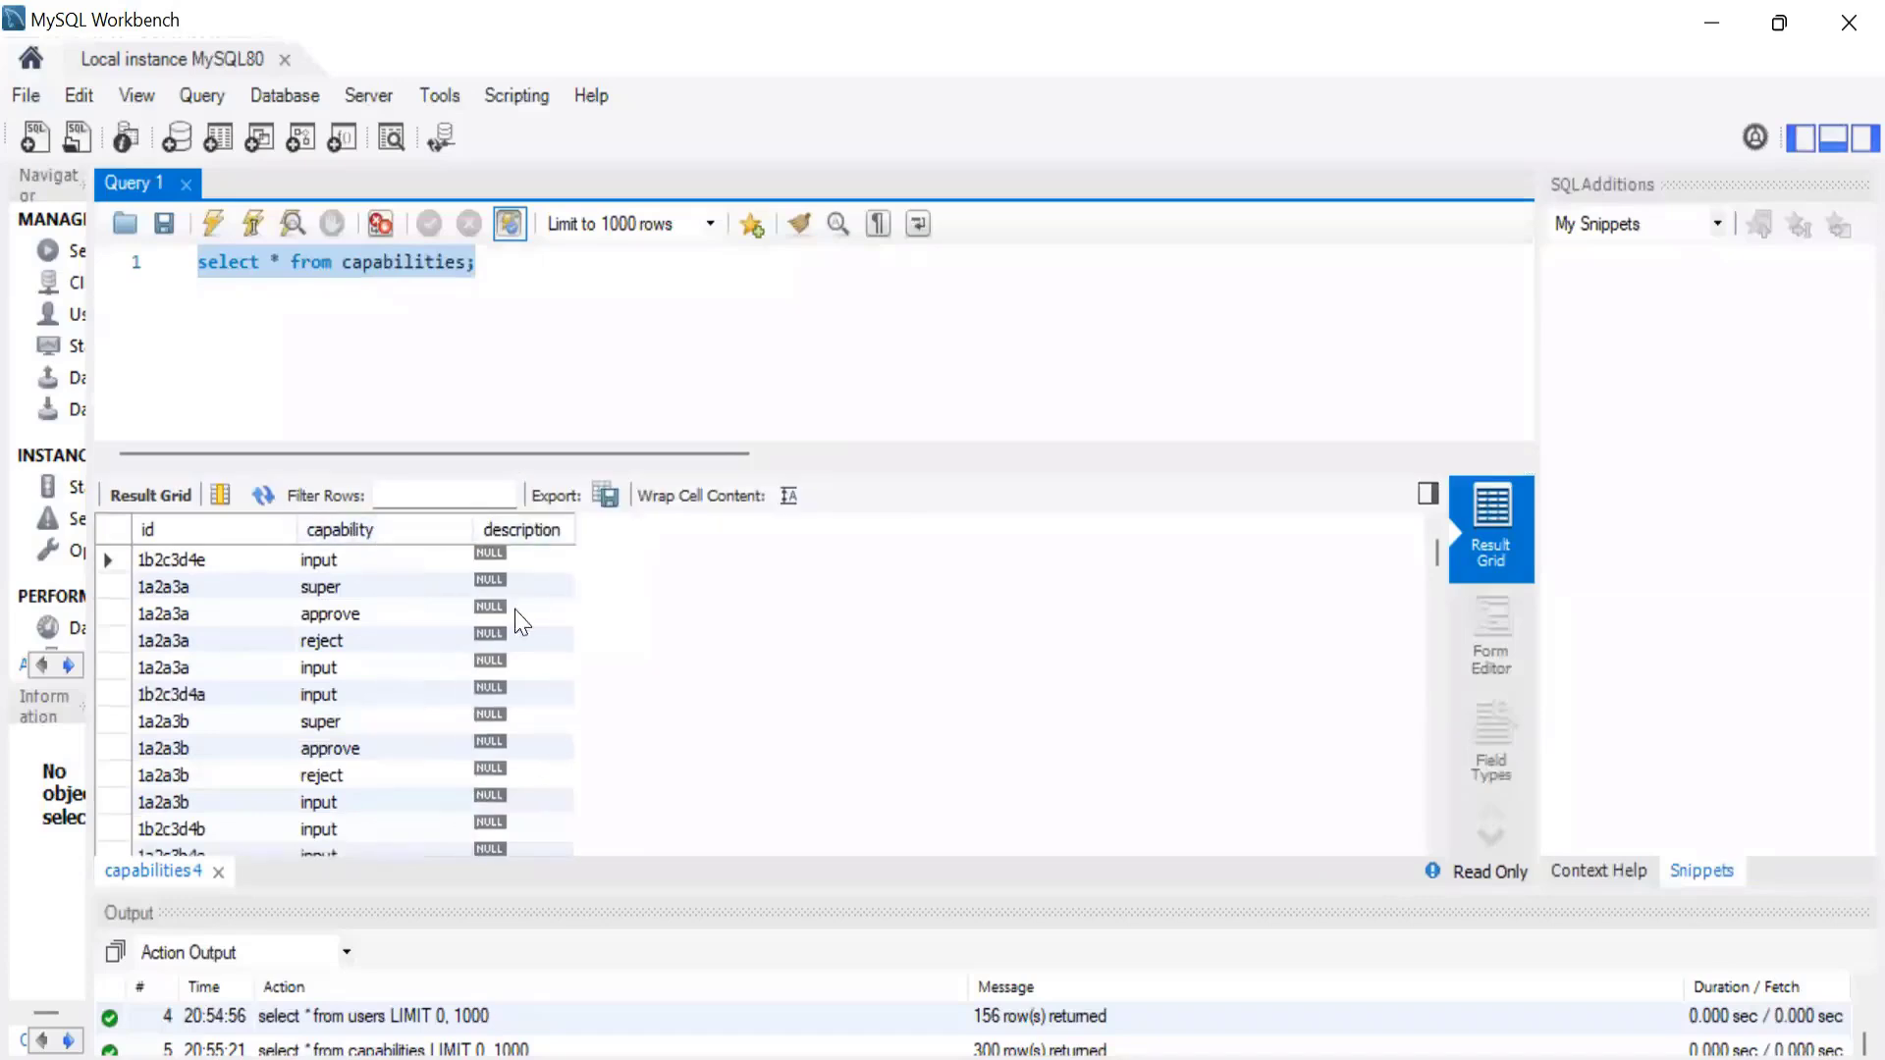
double_click(575, 530)
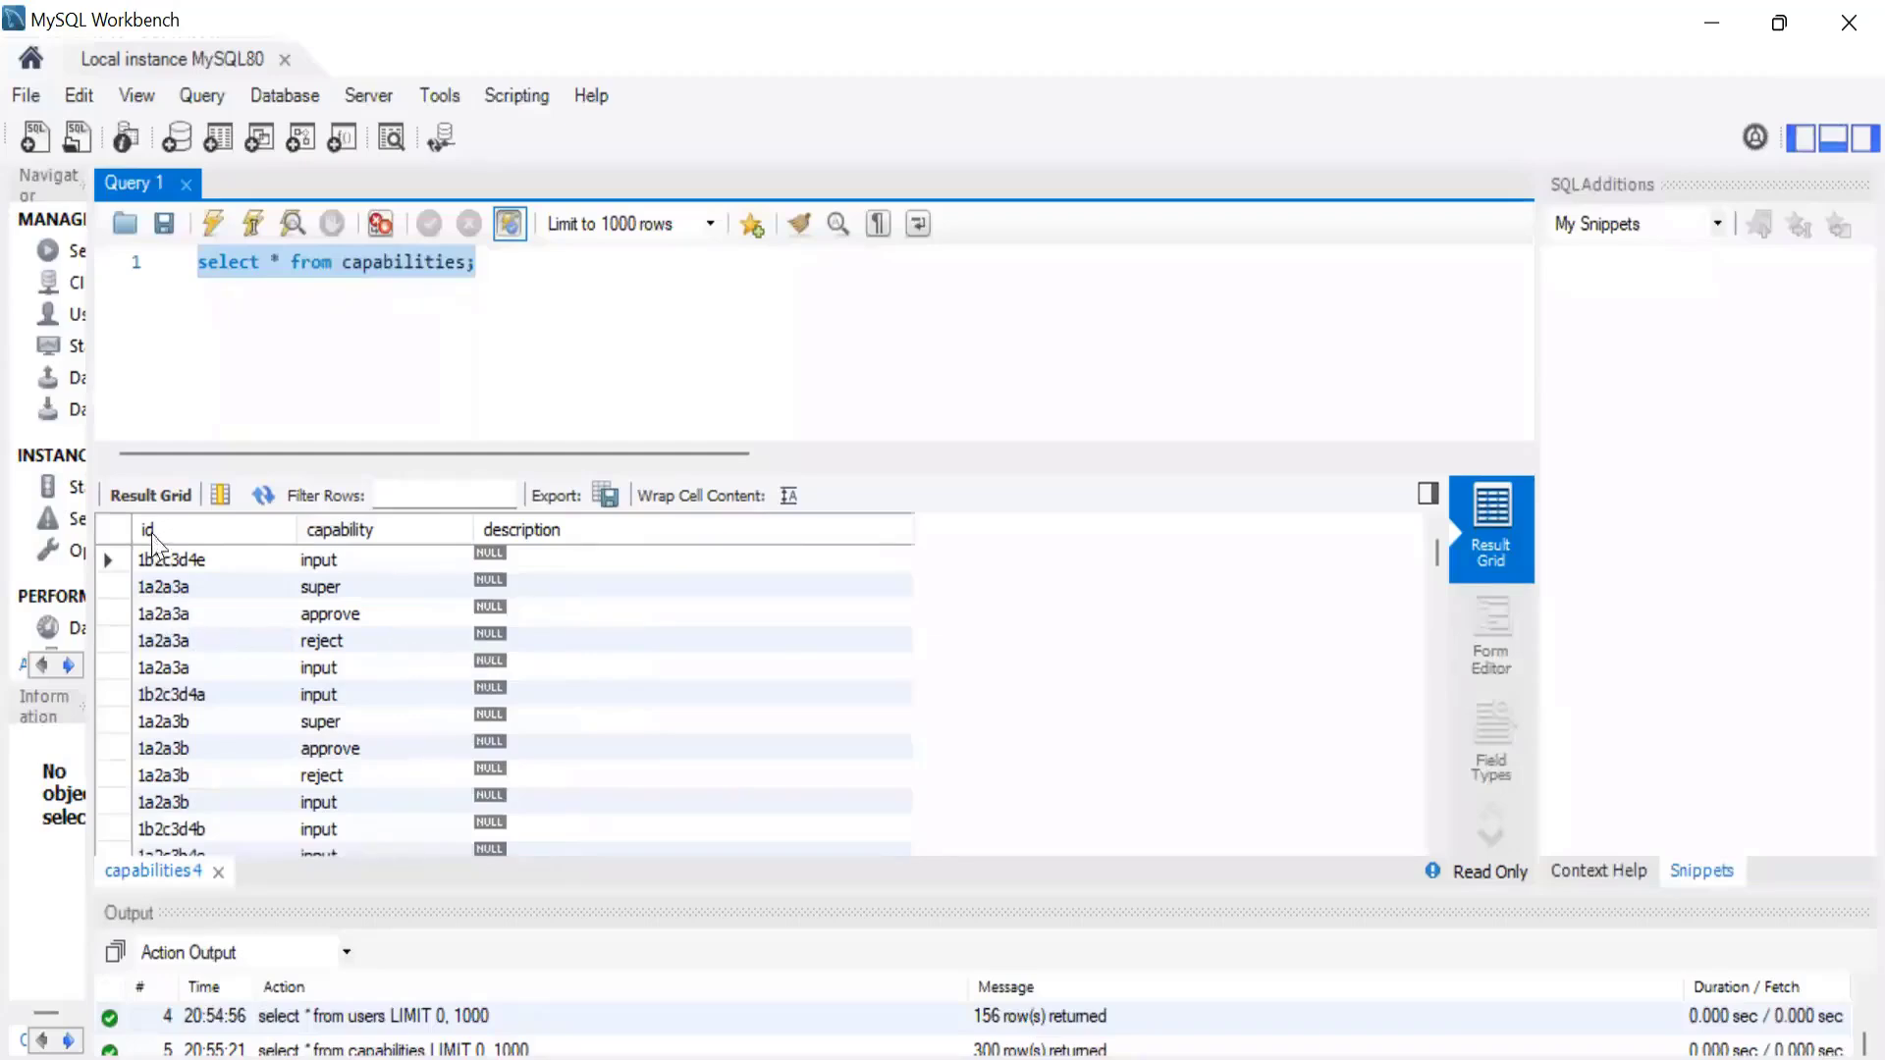
Review the capabilities records and select the four id cells with value 1a2a3a to examine that user's capabilities.
scroll(171, 658, down, 3)
scroll(172, 658, up, 3)
click(505, 420)
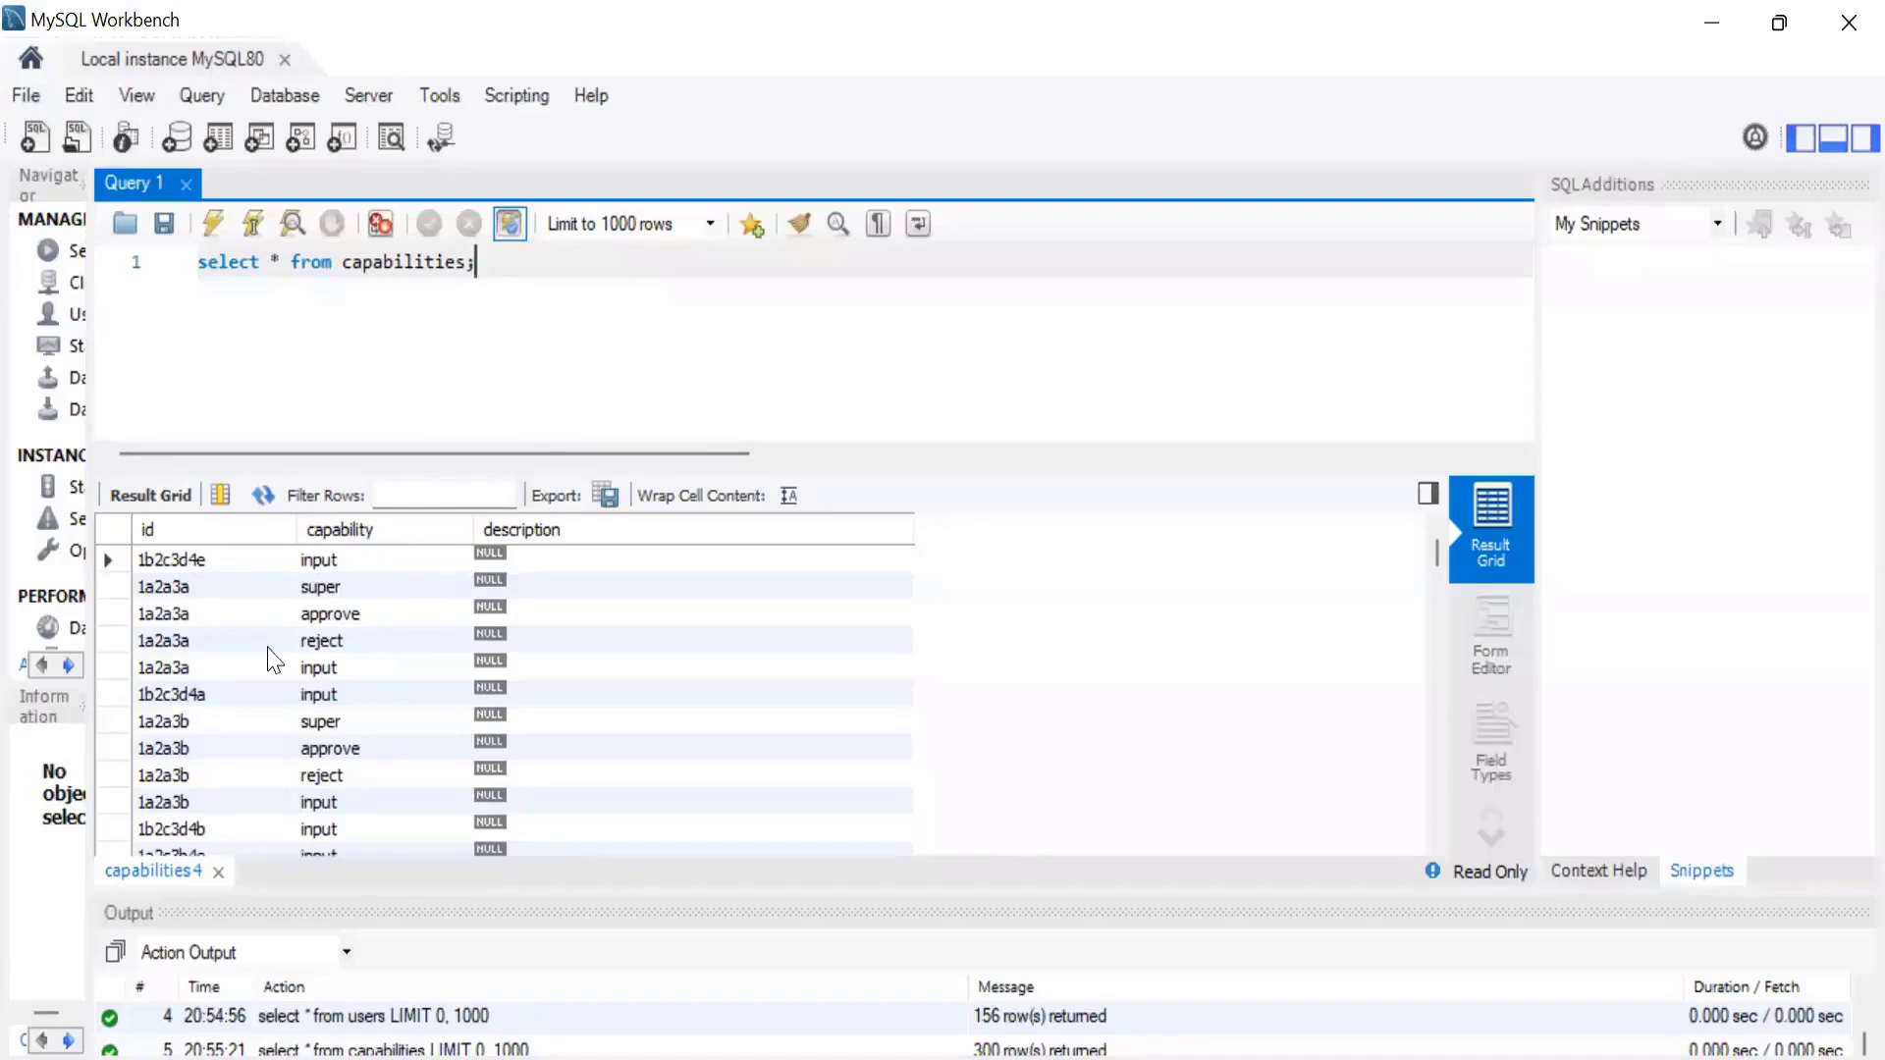
click(150, 587)
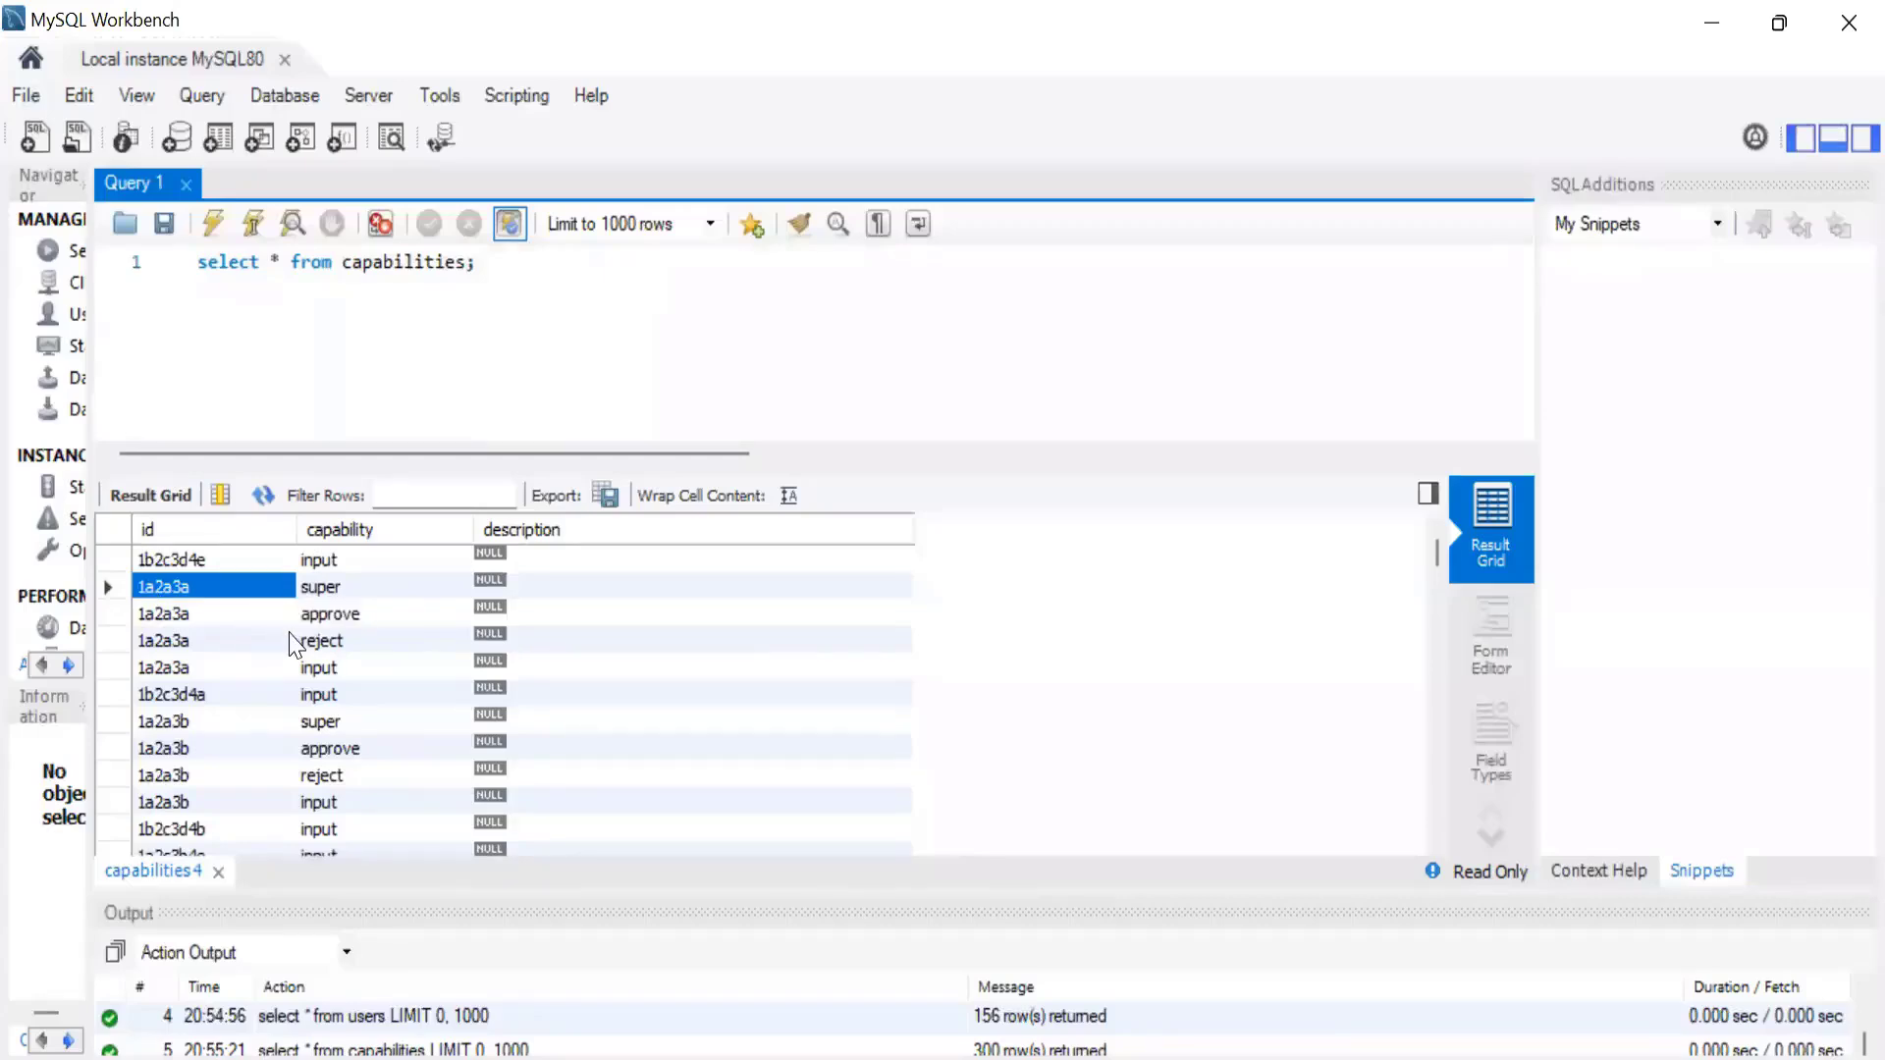
shift+click(231, 614)
shift+click(201, 669)
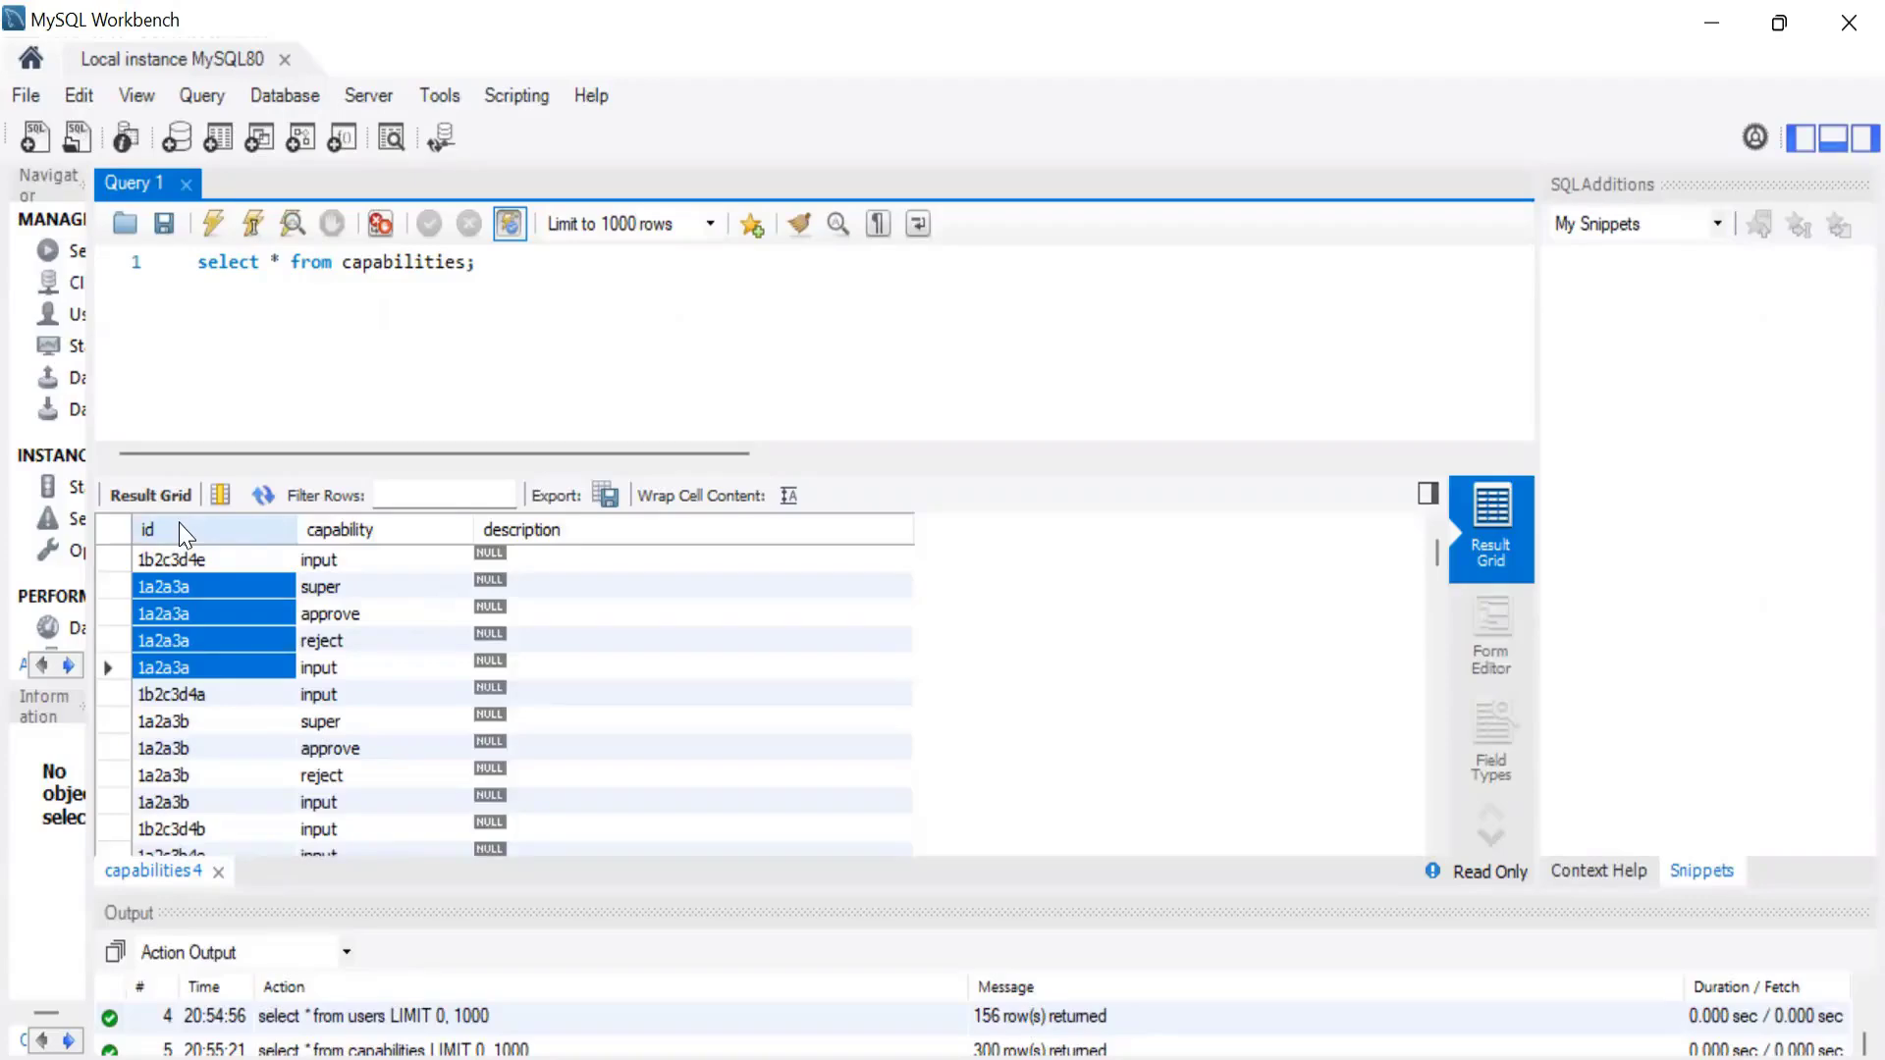
Switch to SailPoint IdentityIQ in the browser and open the Application Definition page.
click(967, 1057)
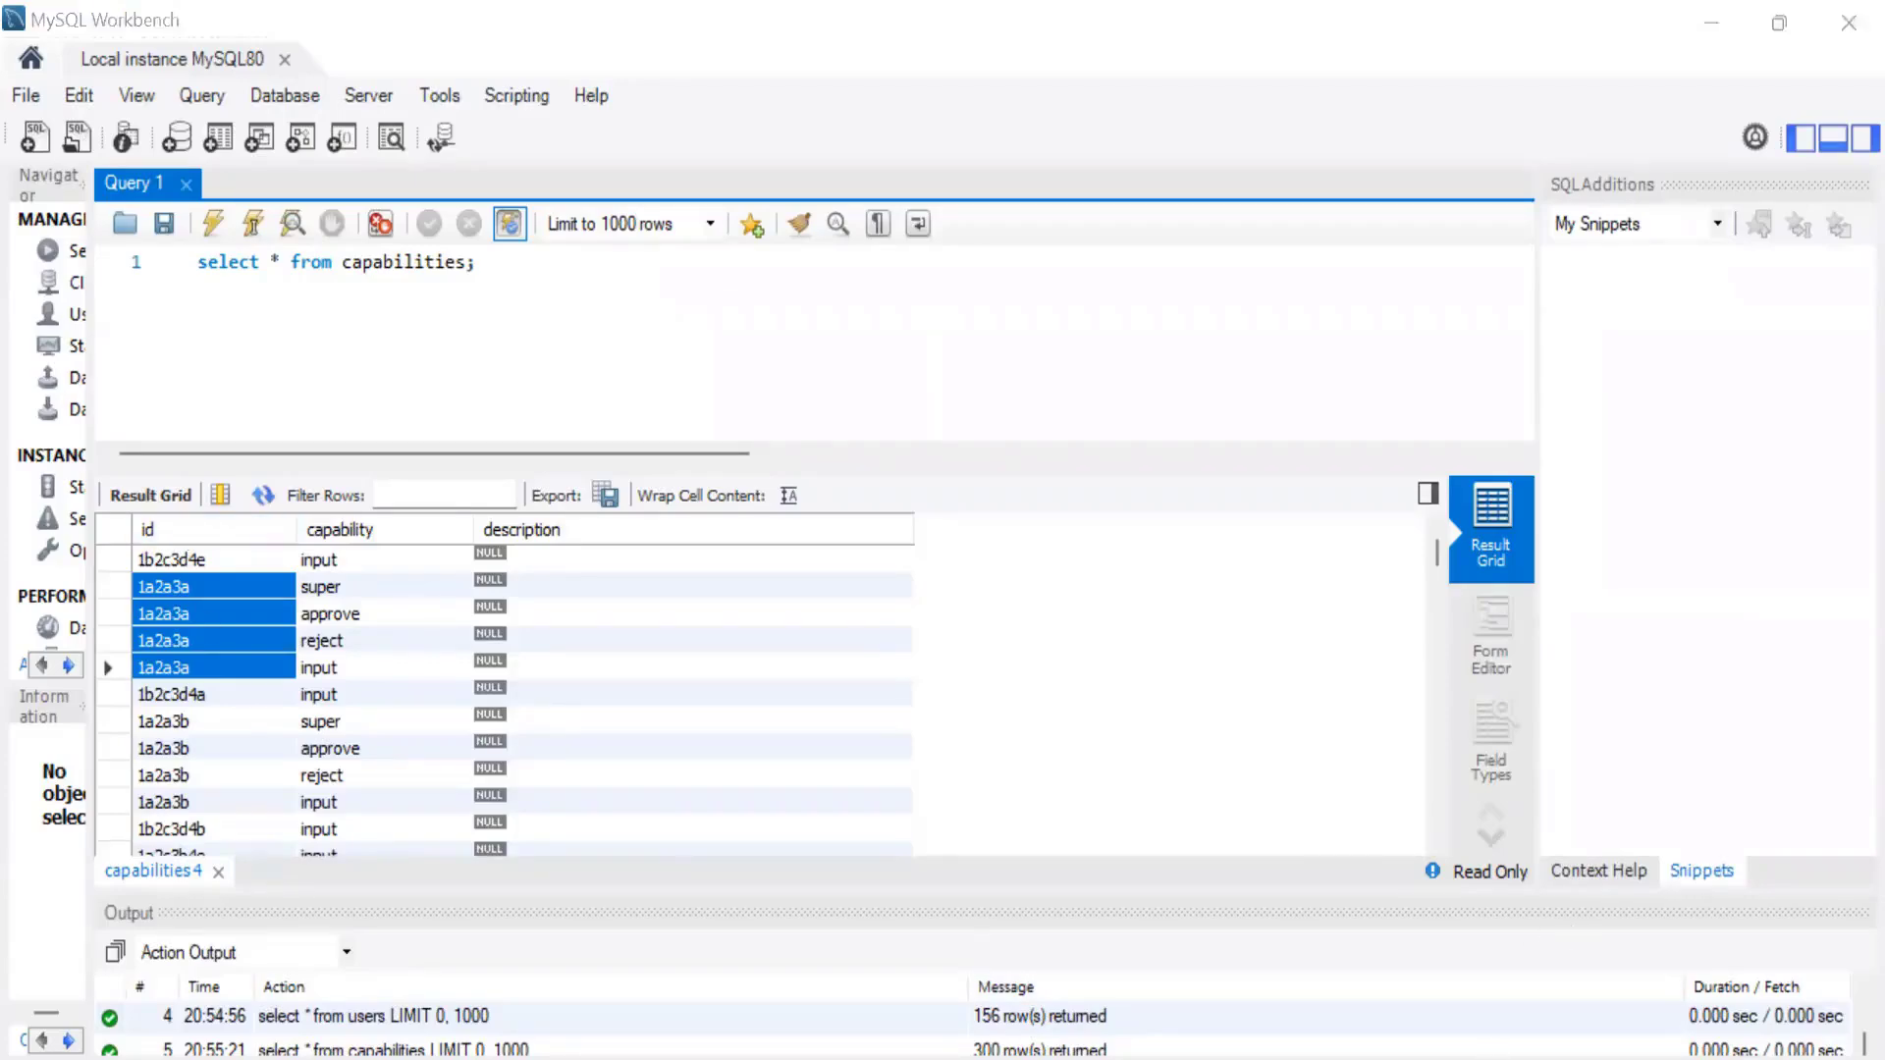
key(alt+Tab)
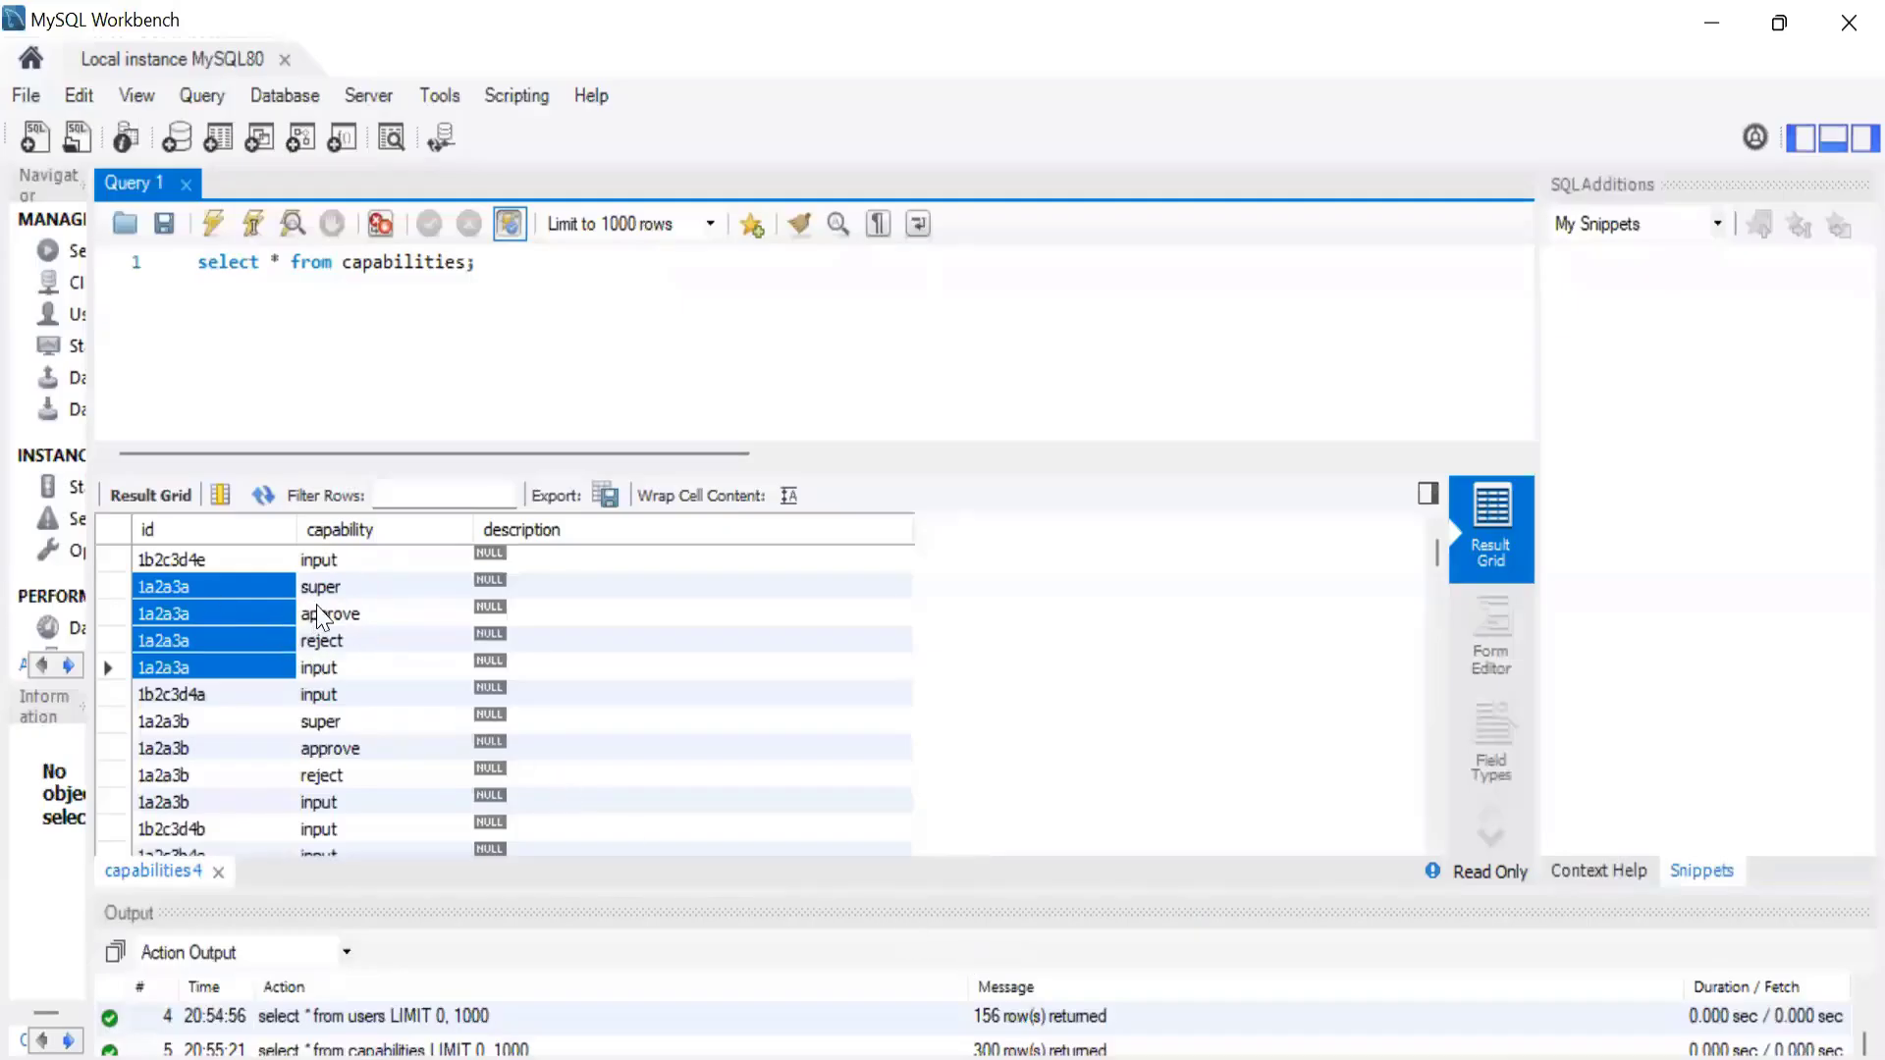
key(alt+Tab)
mouse_move(417, 119)
click(397, 194)
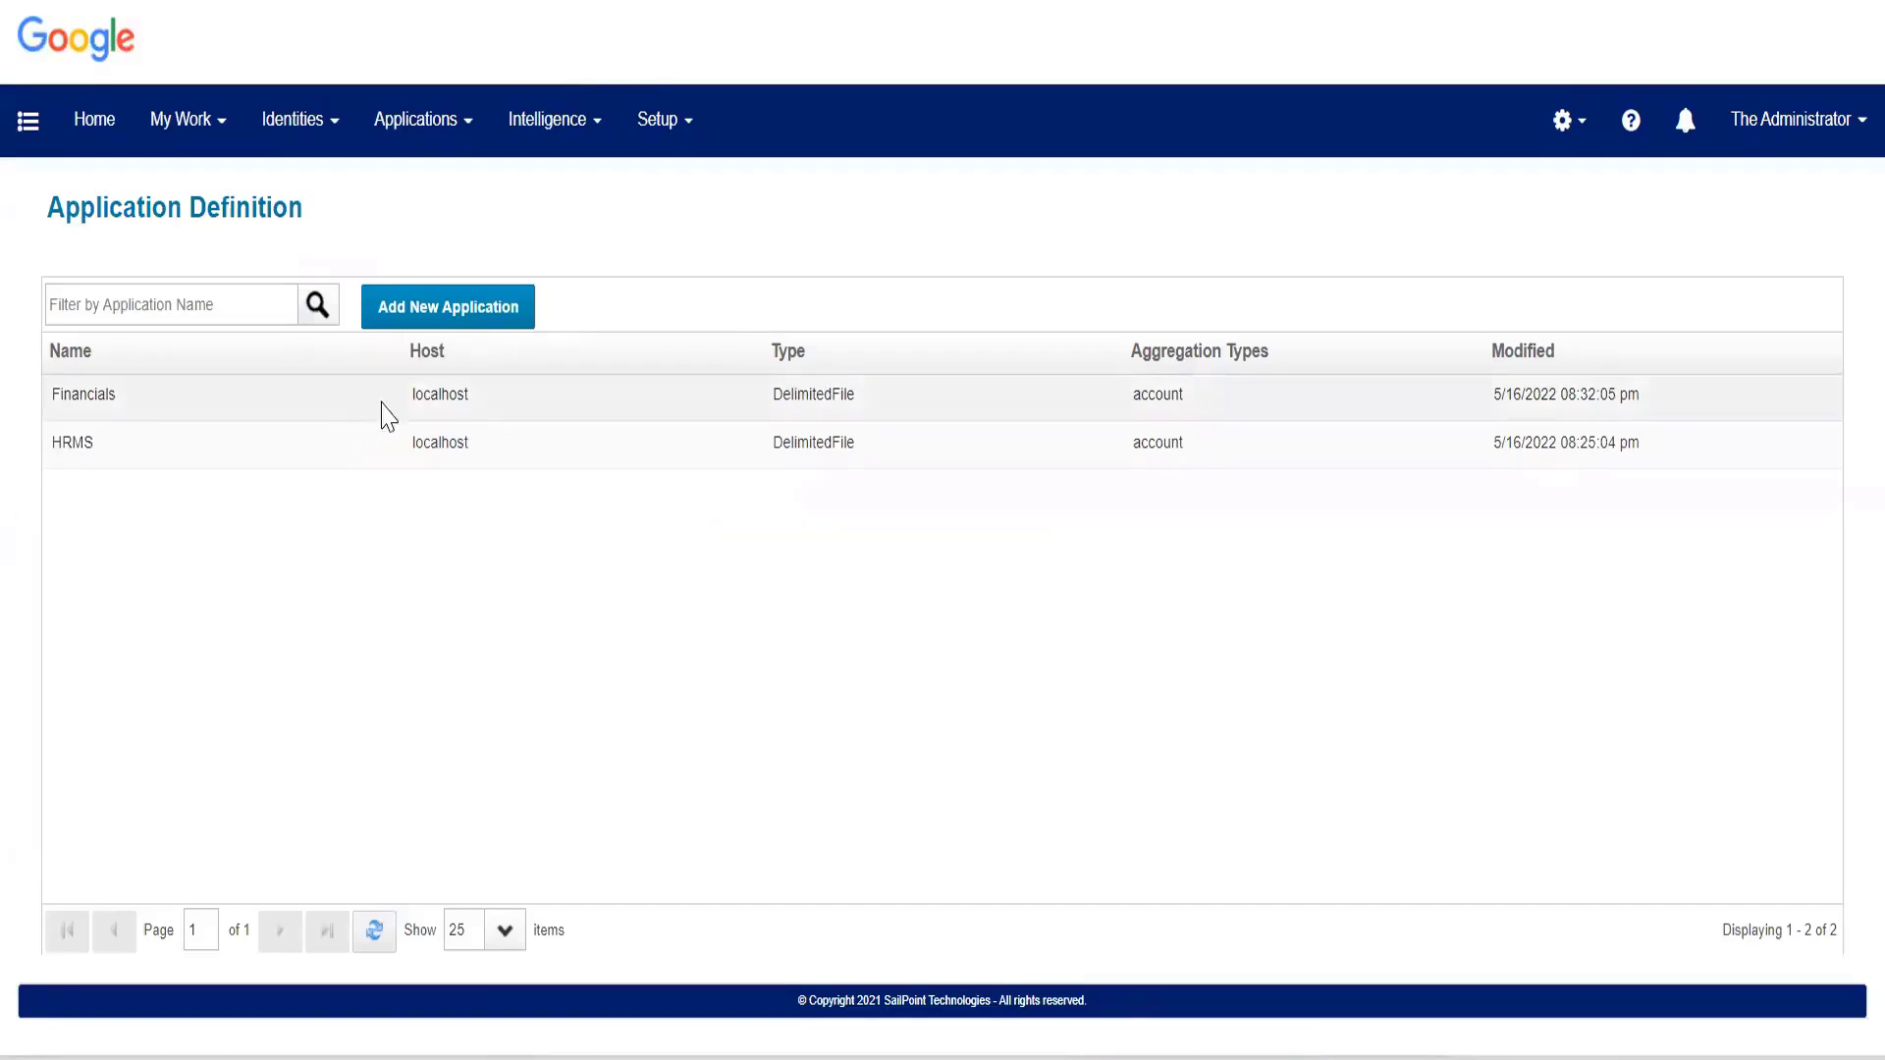
Add a new application named TRAKK with The Administrator as its owner.
click(411, 324)
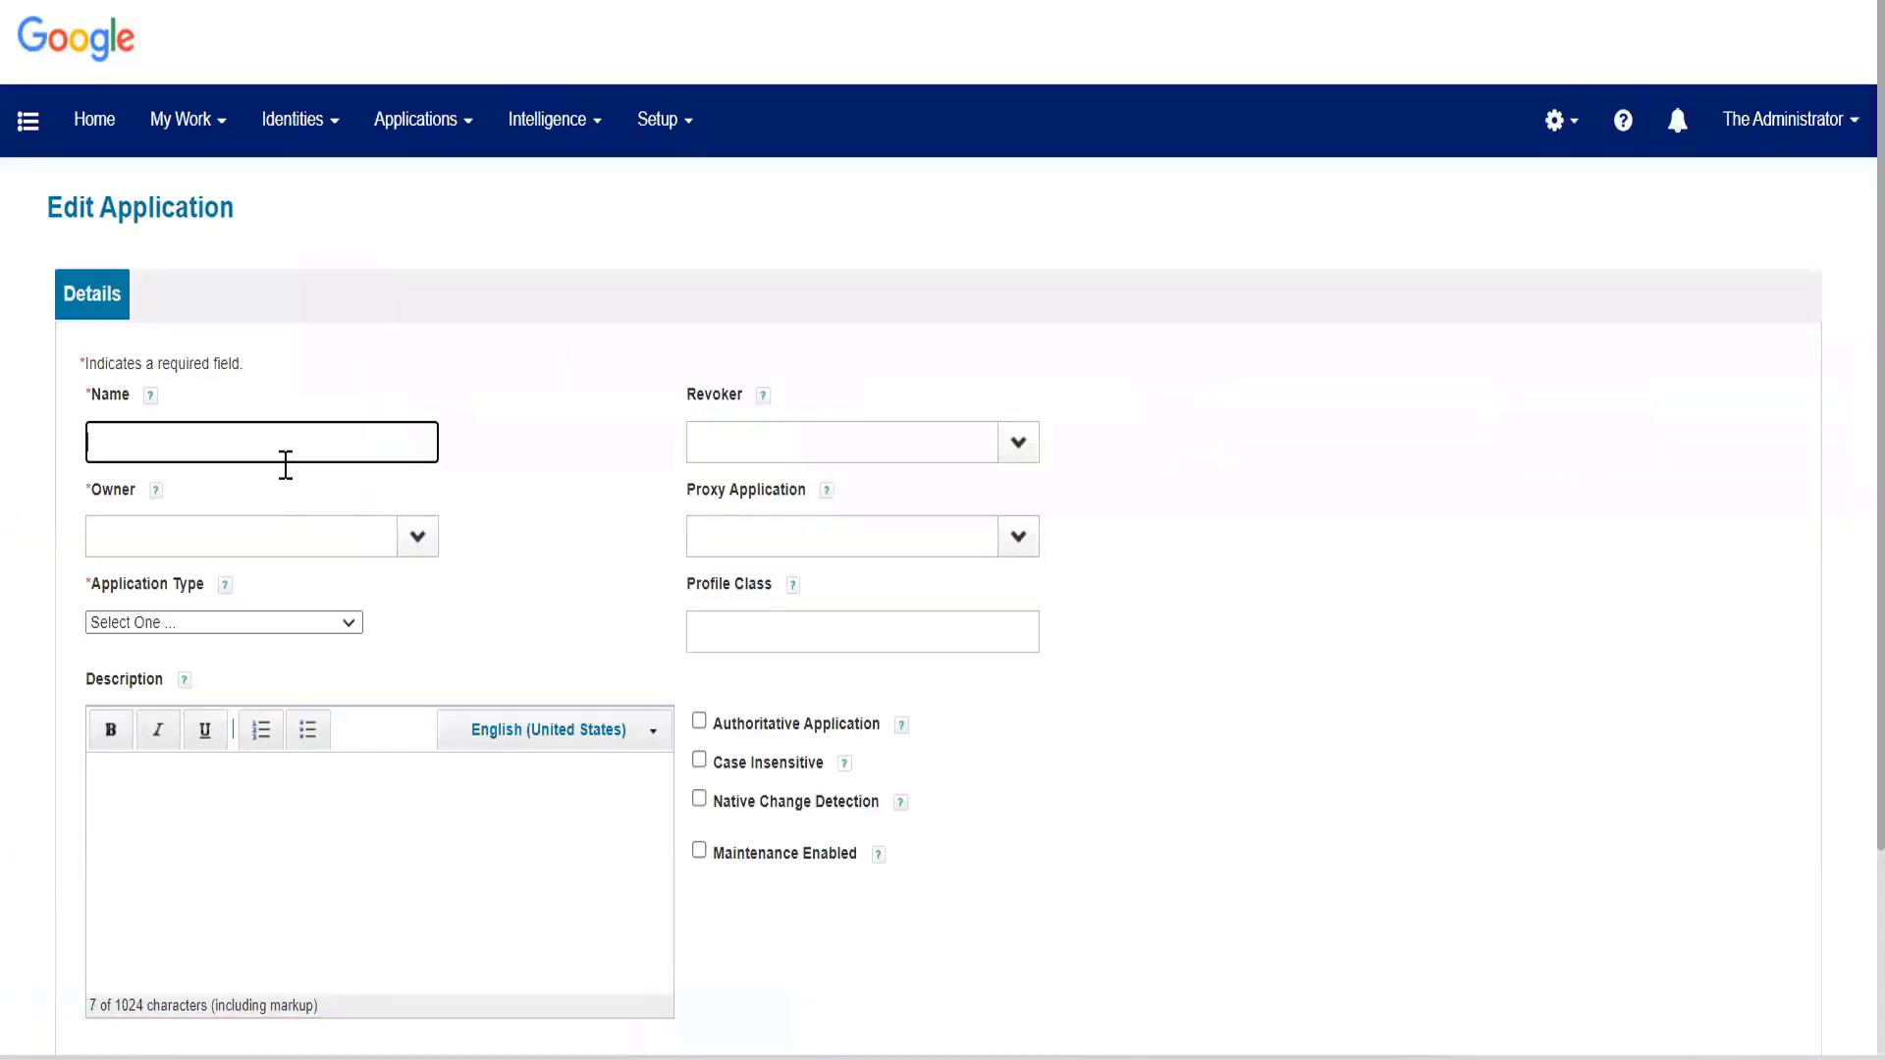
text(TRAKK)
click(296, 538)
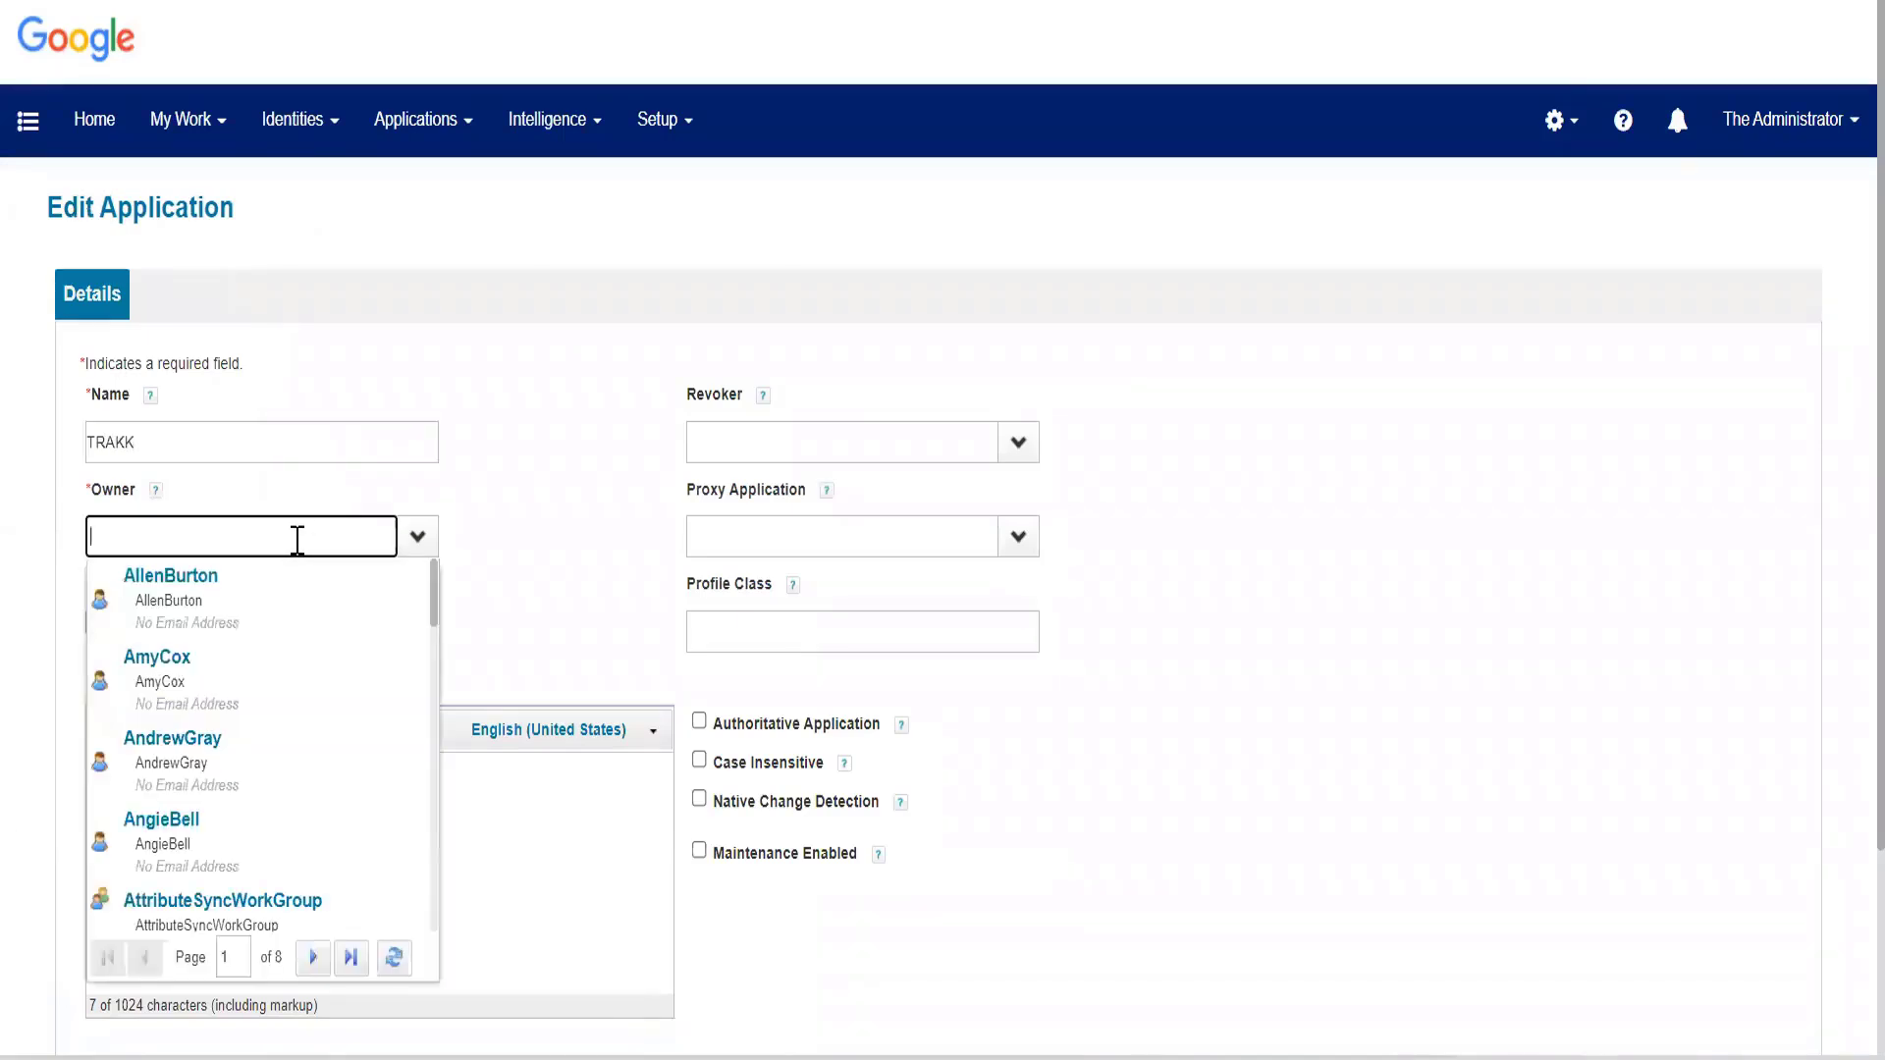
text(sp)
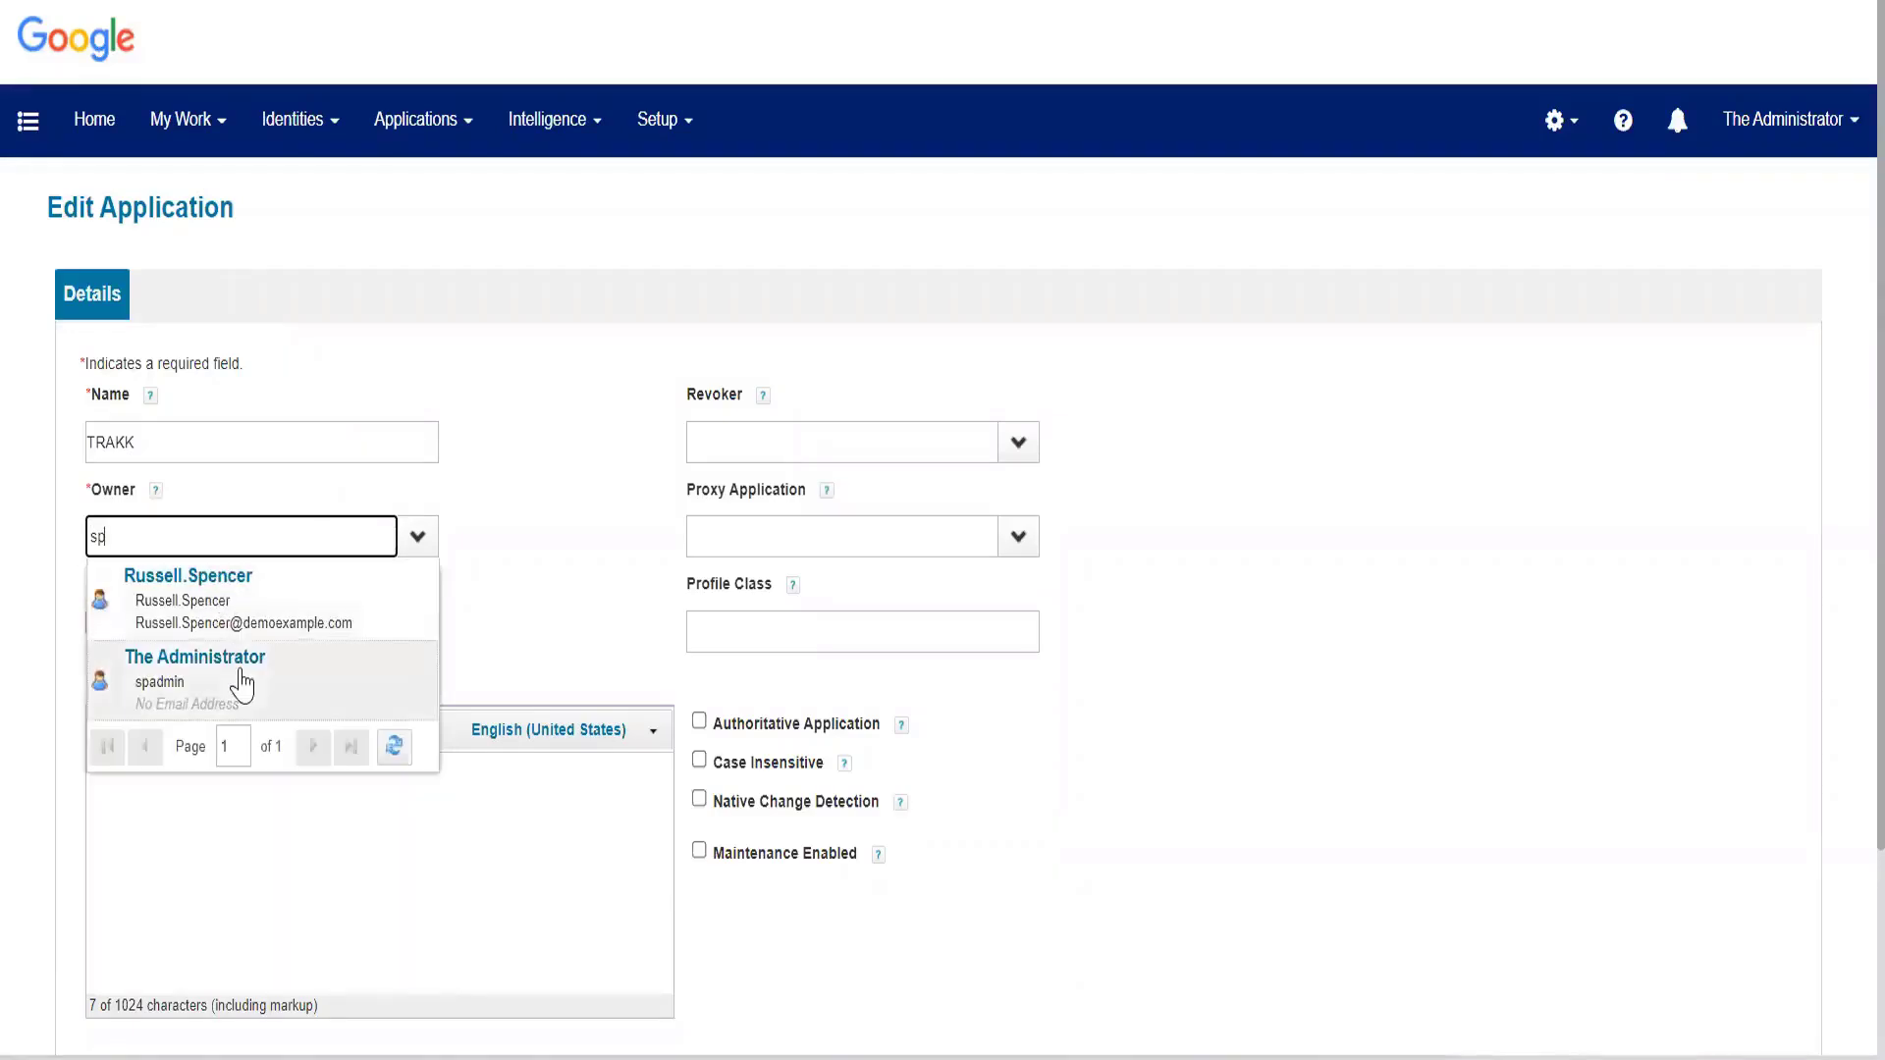
click(245, 683)
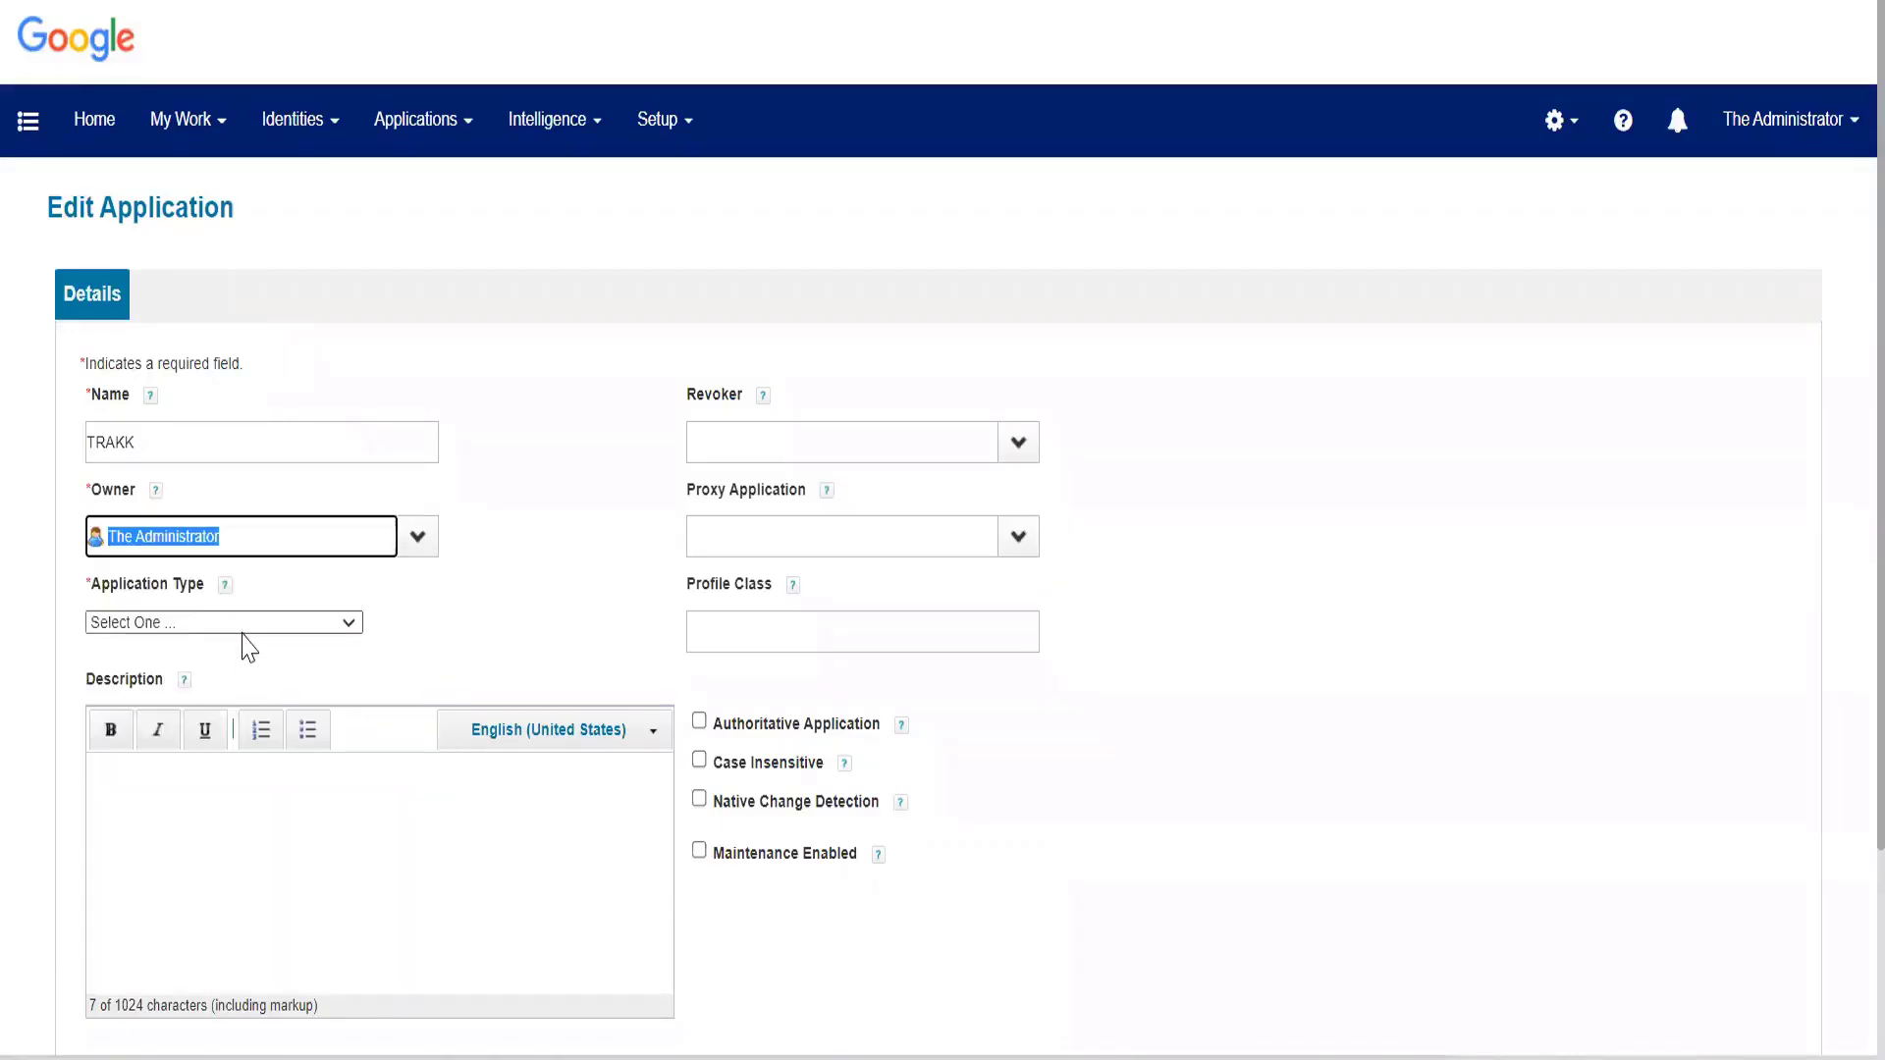
Set the TRAKK application type to JDBC, leaving the Authoritative Application option off.
click(244, 628)
text(j)
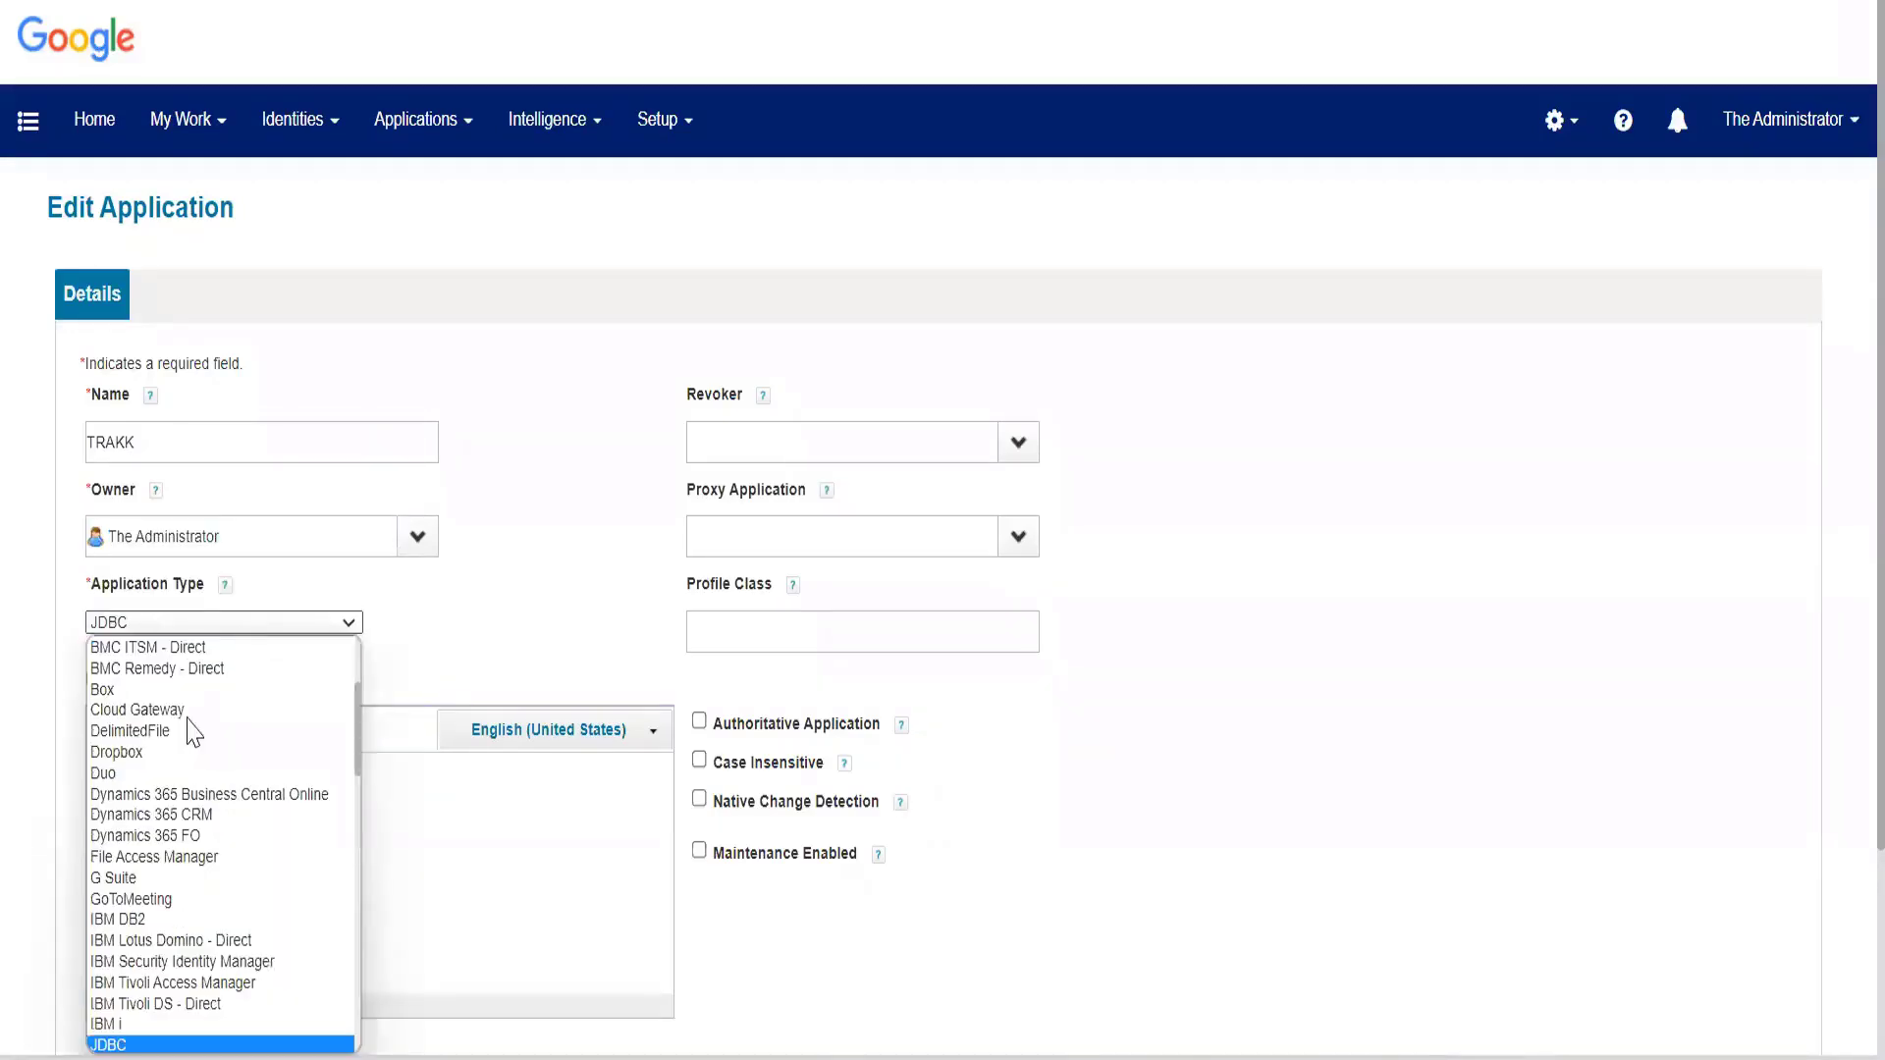
click(176, 1044)
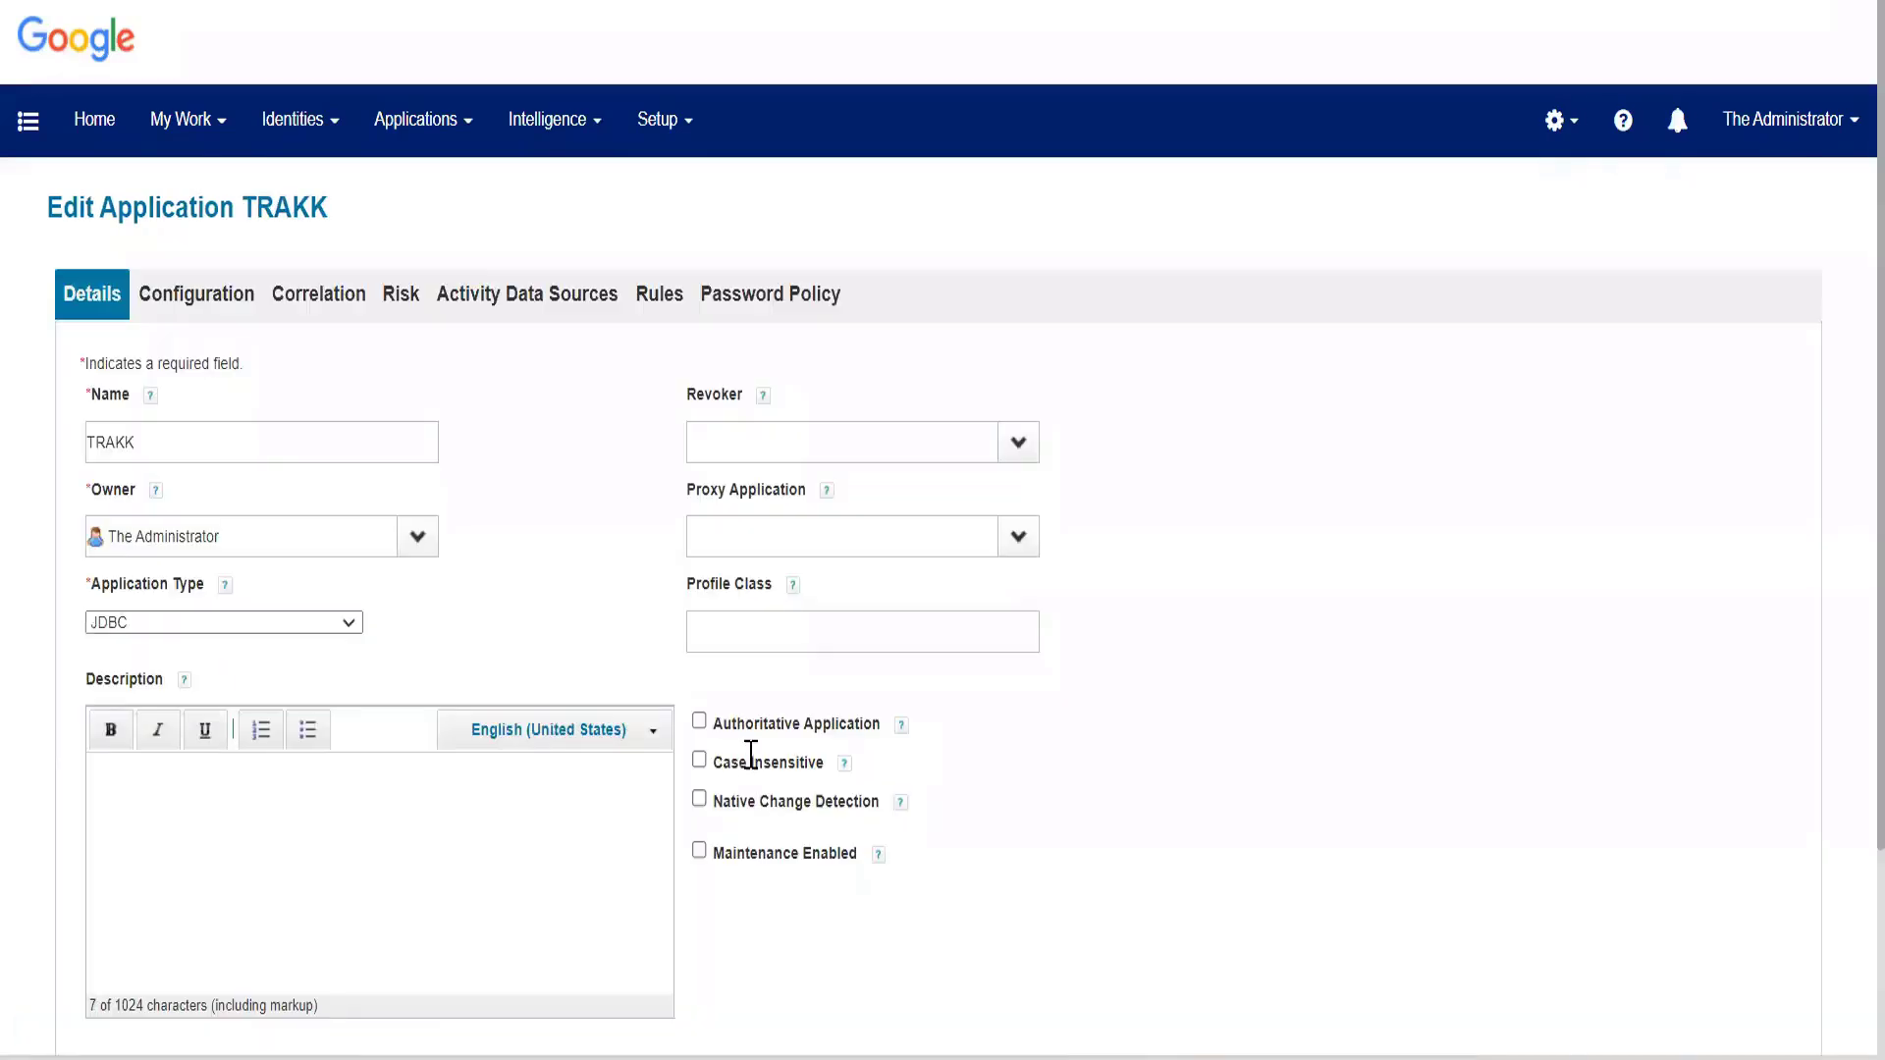
double_click(699, 722)
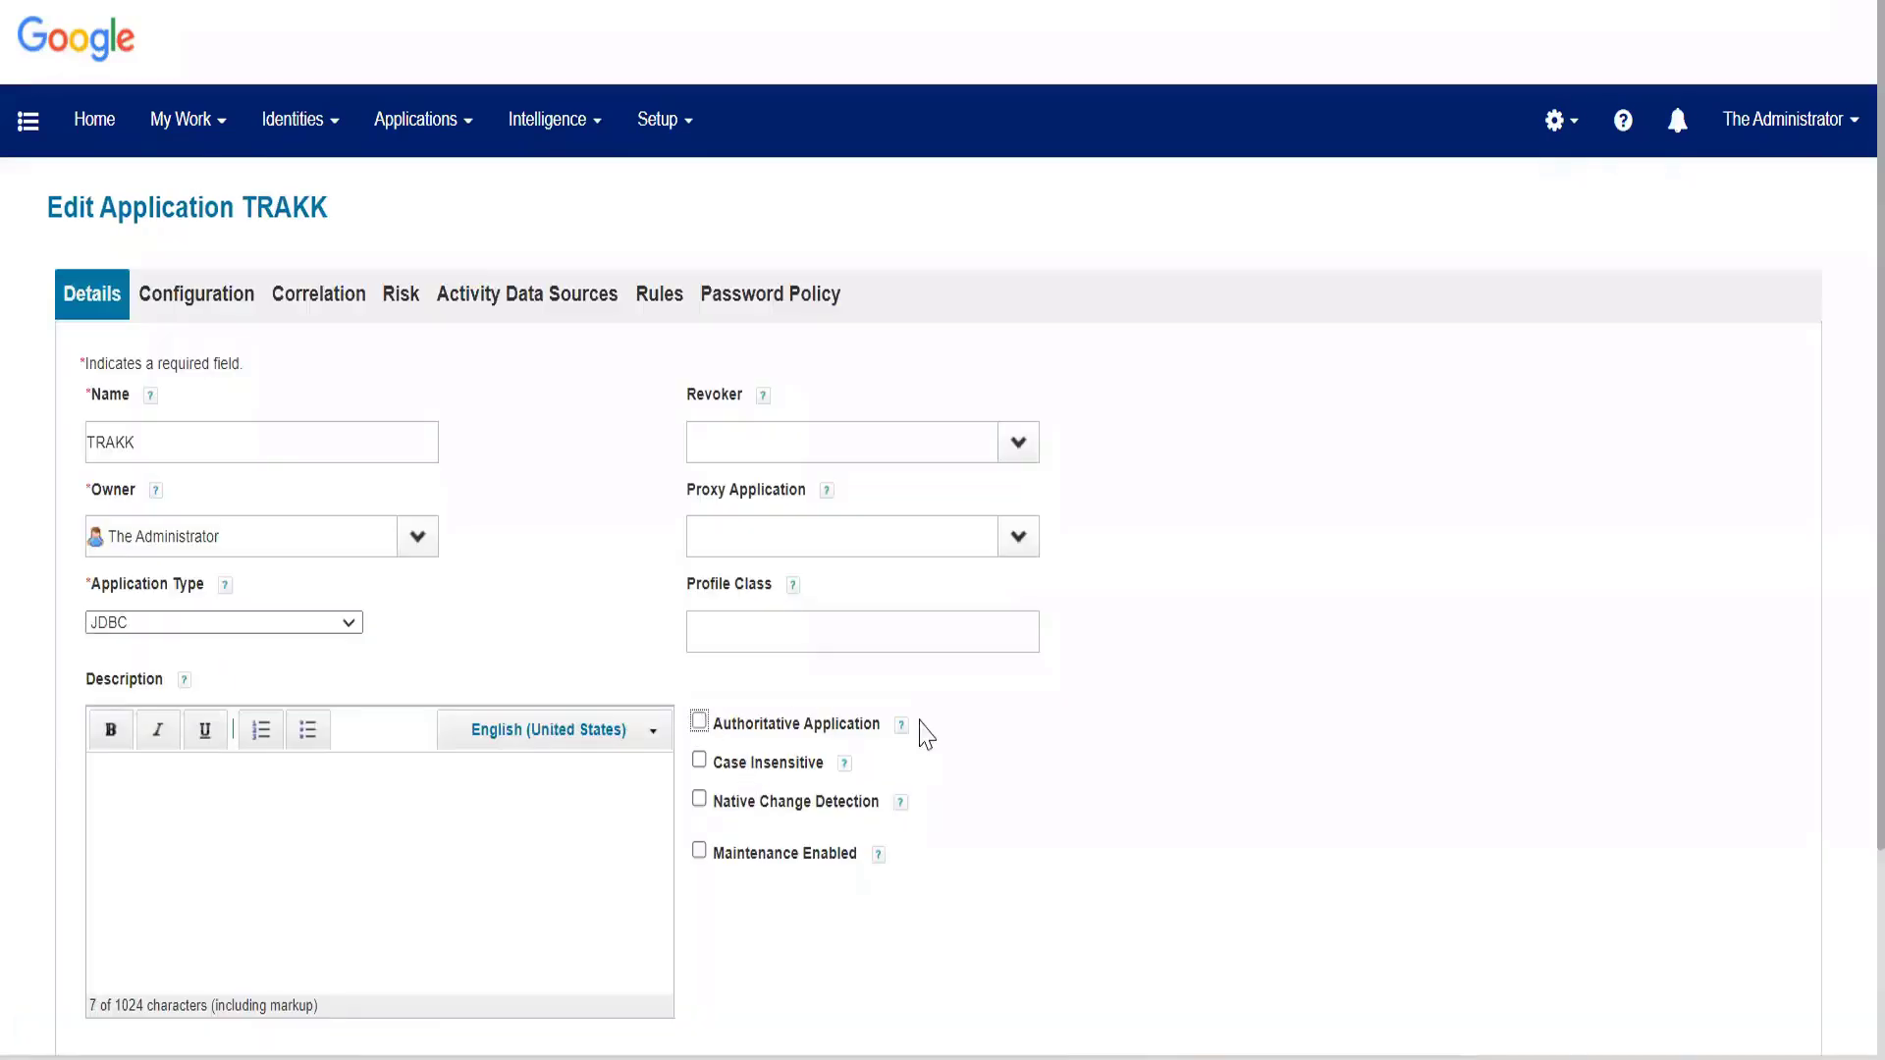
Open the application's configuration settings and enter the connection password for the JDBC account connection.
click(216, 313)
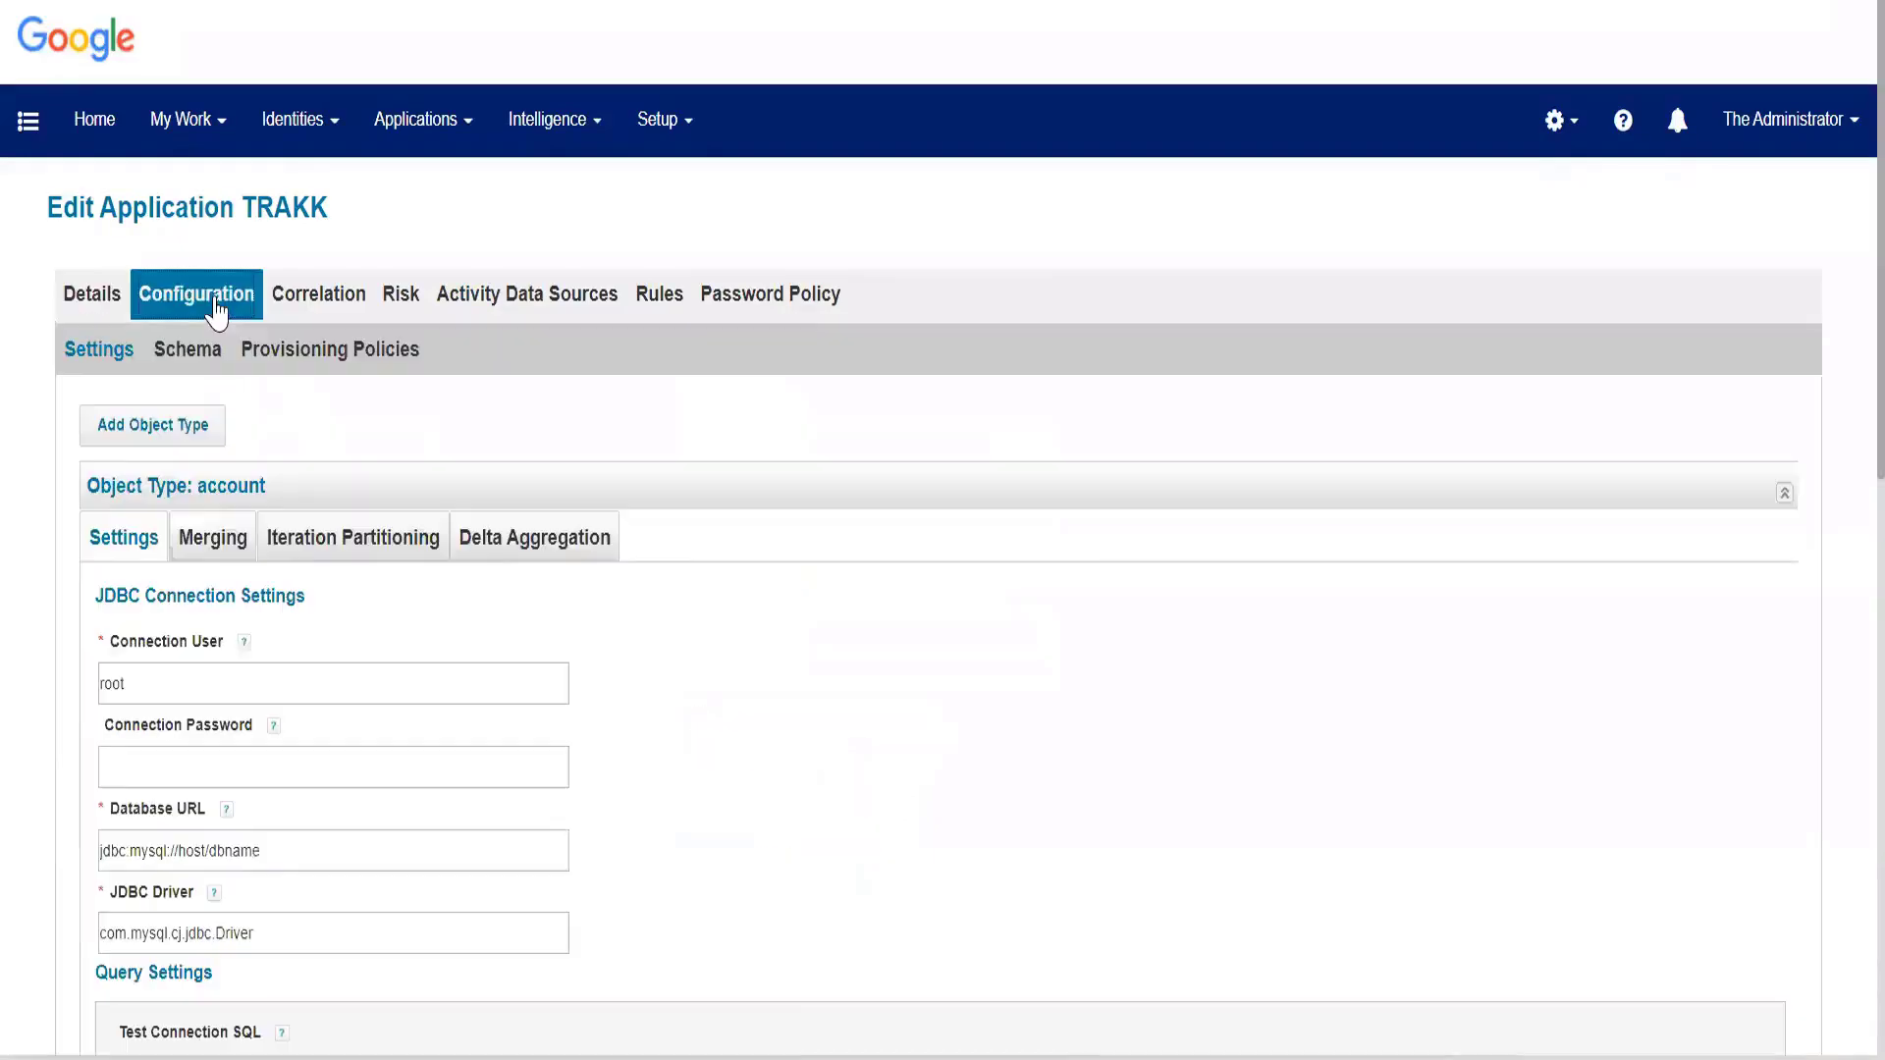
scroll(273, 560, down, 3)
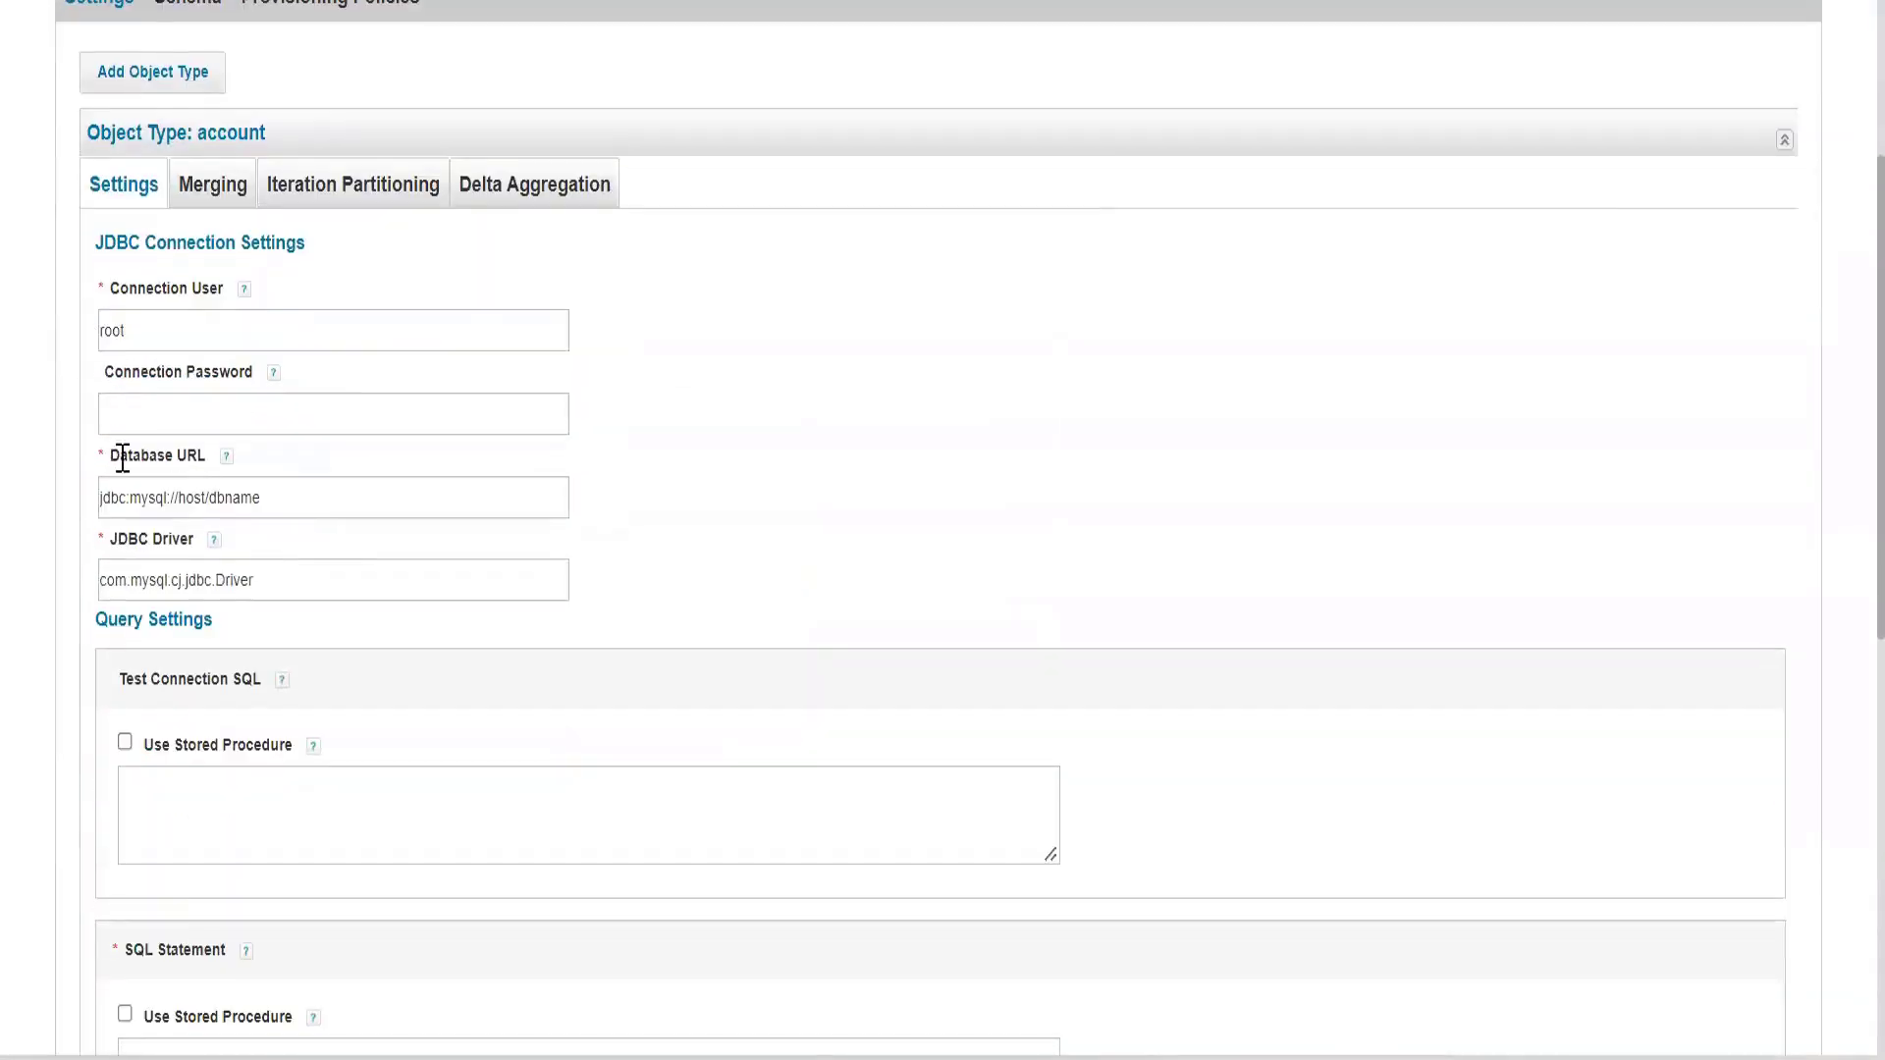
double_click(173, 324)
click(173, 410)
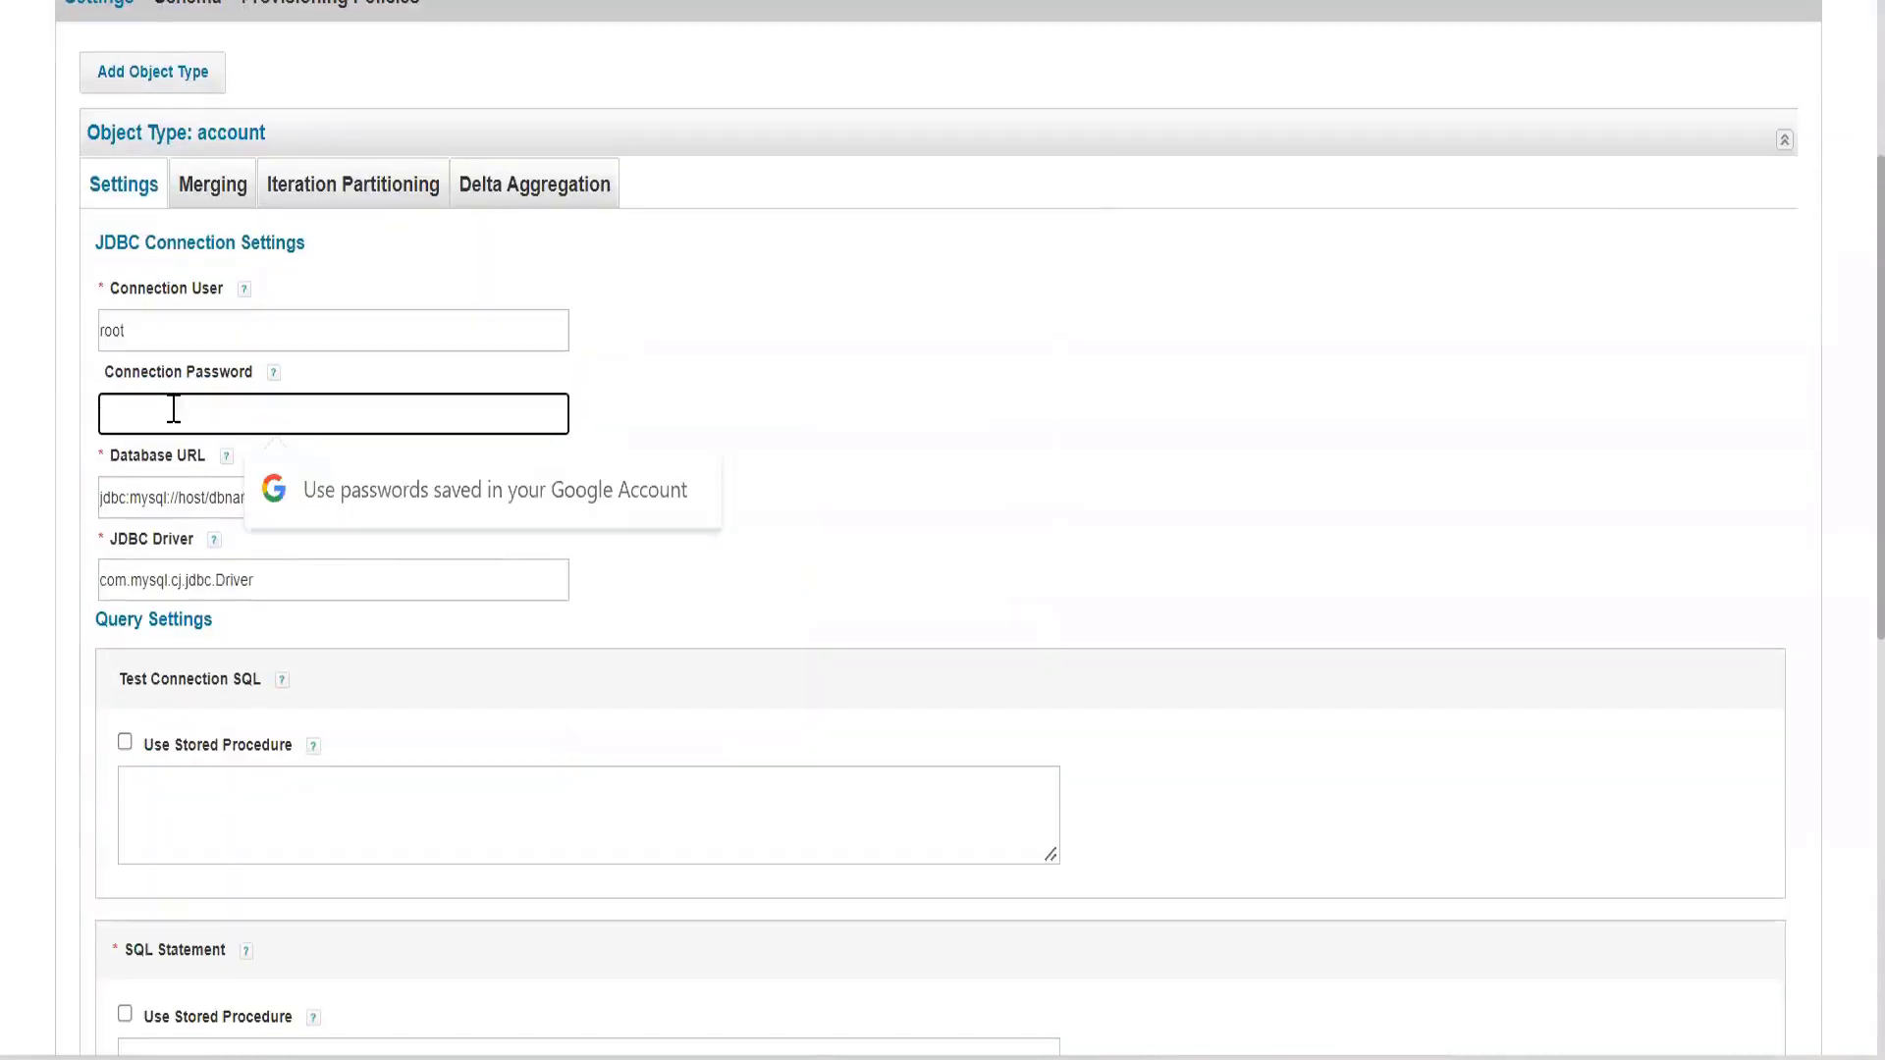
text(••••)
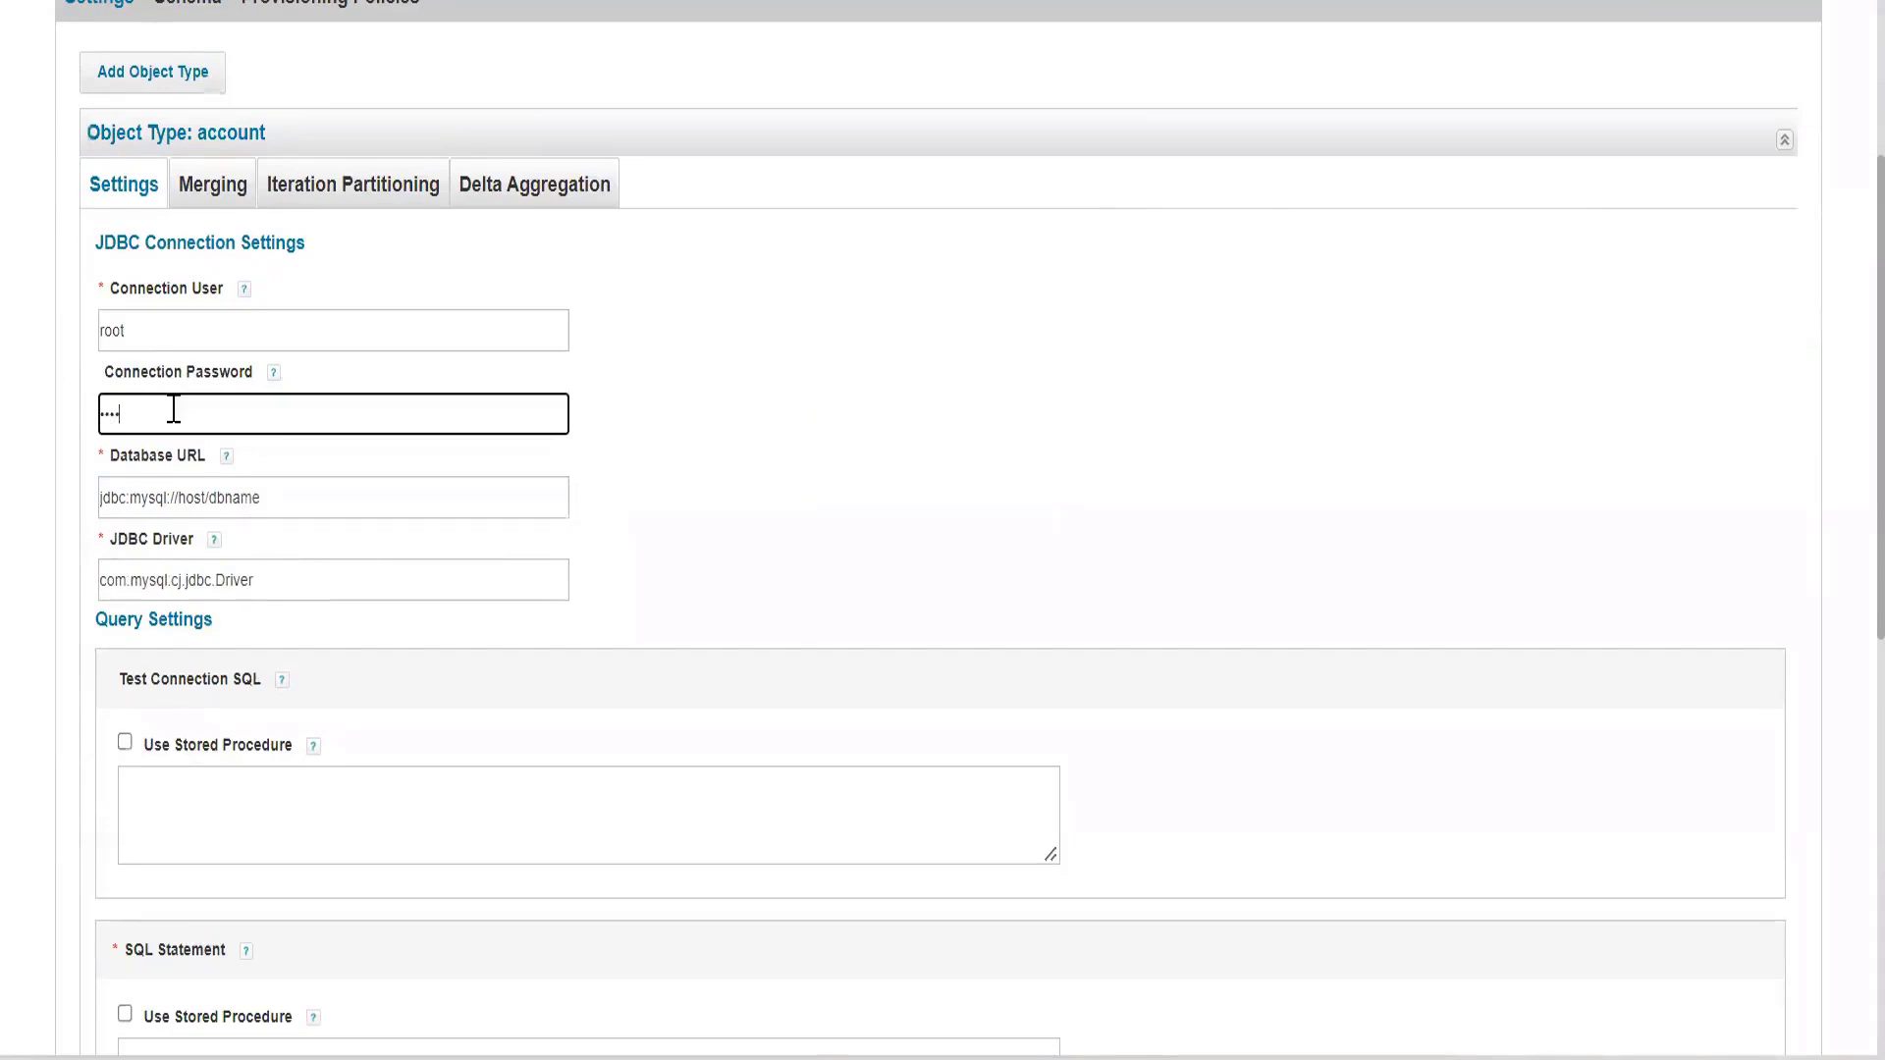
Set the database URL to jdbc:mysql://localhost:3306/trakk.
triple_click(303, 497)
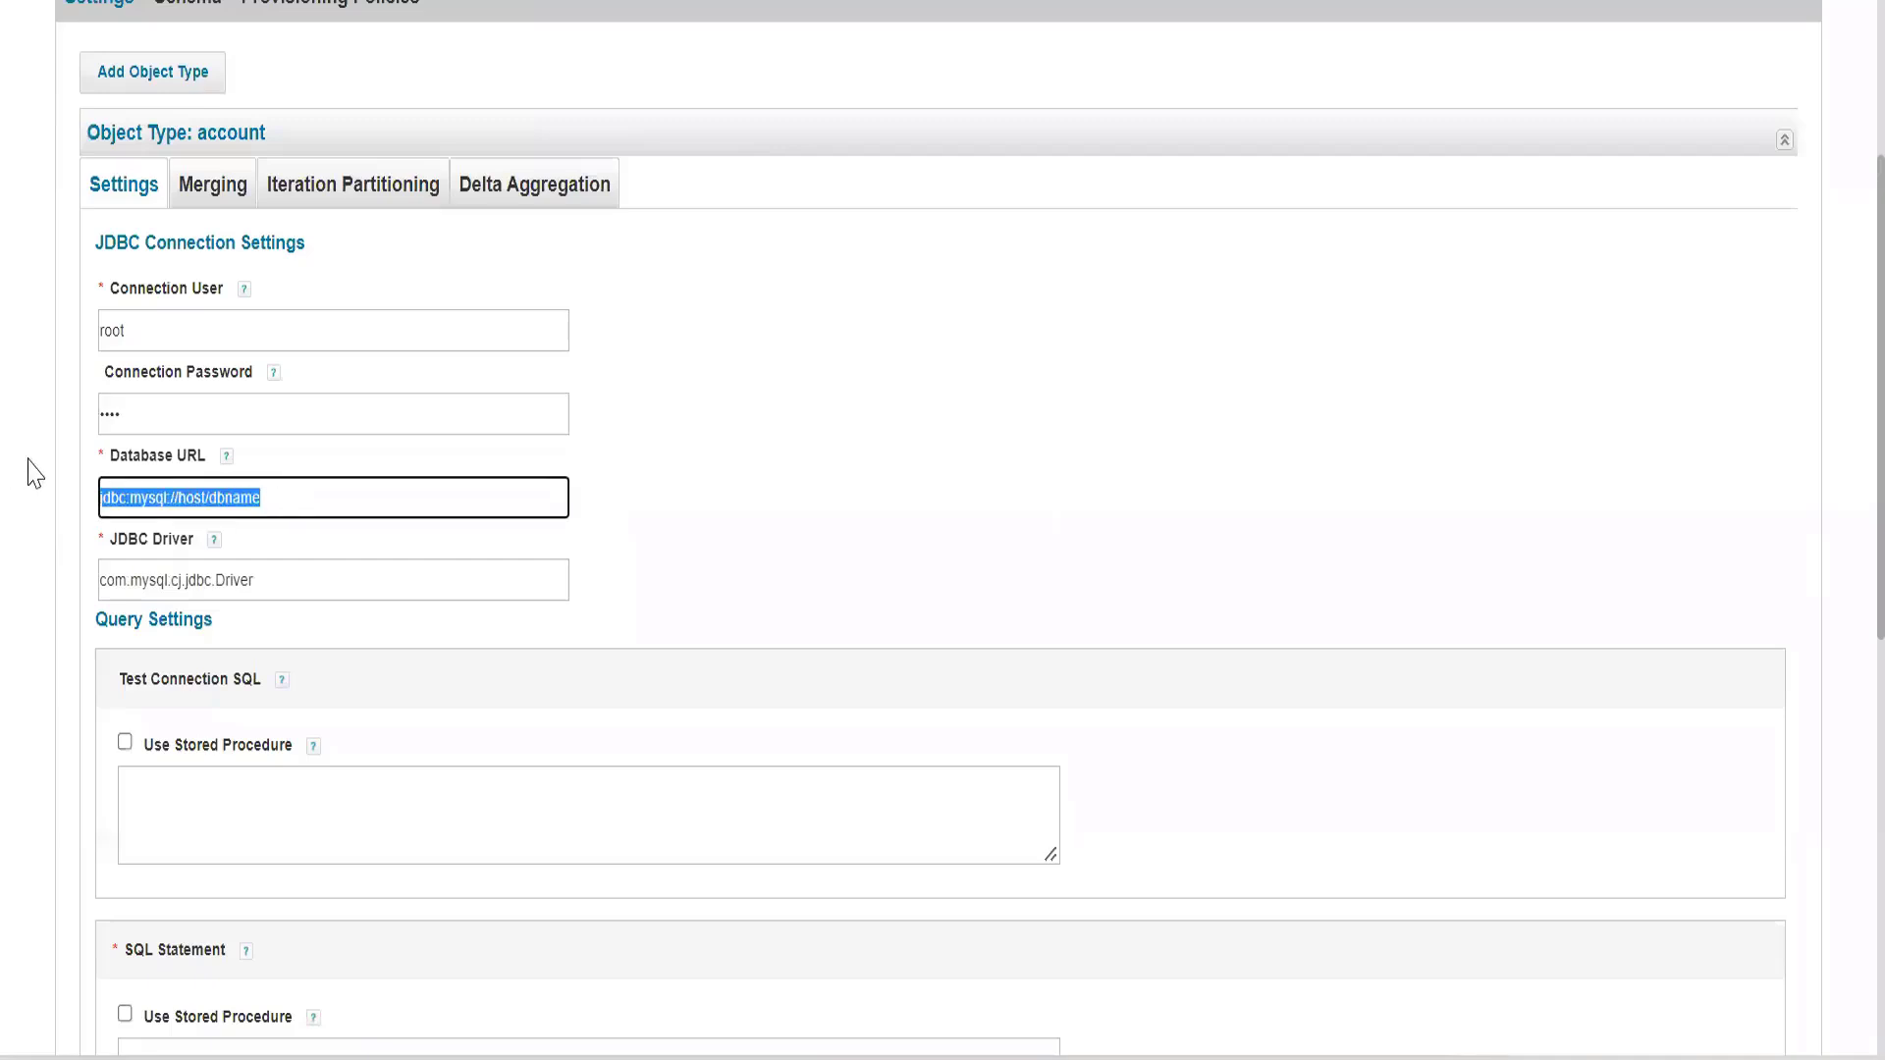
click(29, 460)
click(156, 497)
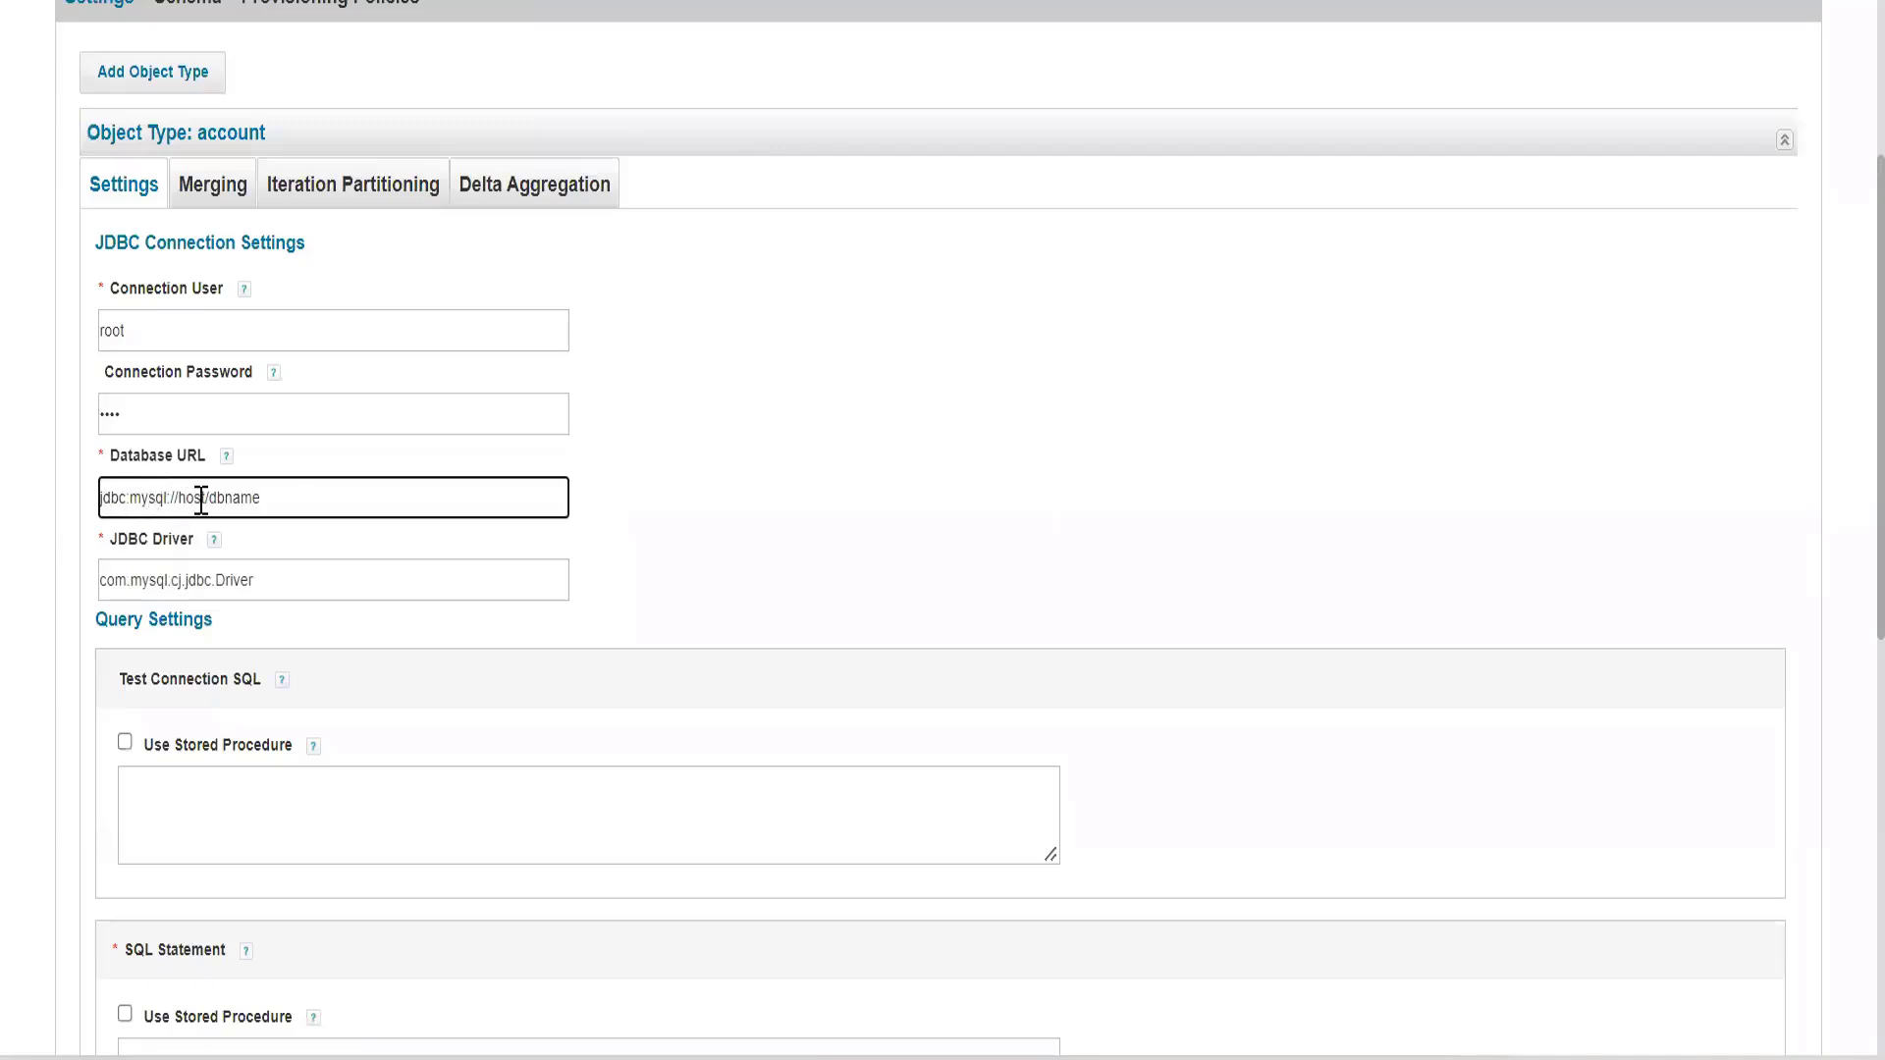
double_click(201, 501)
text(localhost:3306)
key(Right)
key(shift+Right)
key(shift+Right)
key(shift+Right)
key(shift+Right)
key(shift+Right)
key(shift+Right)
text(trakk)
key(alt+Tab)
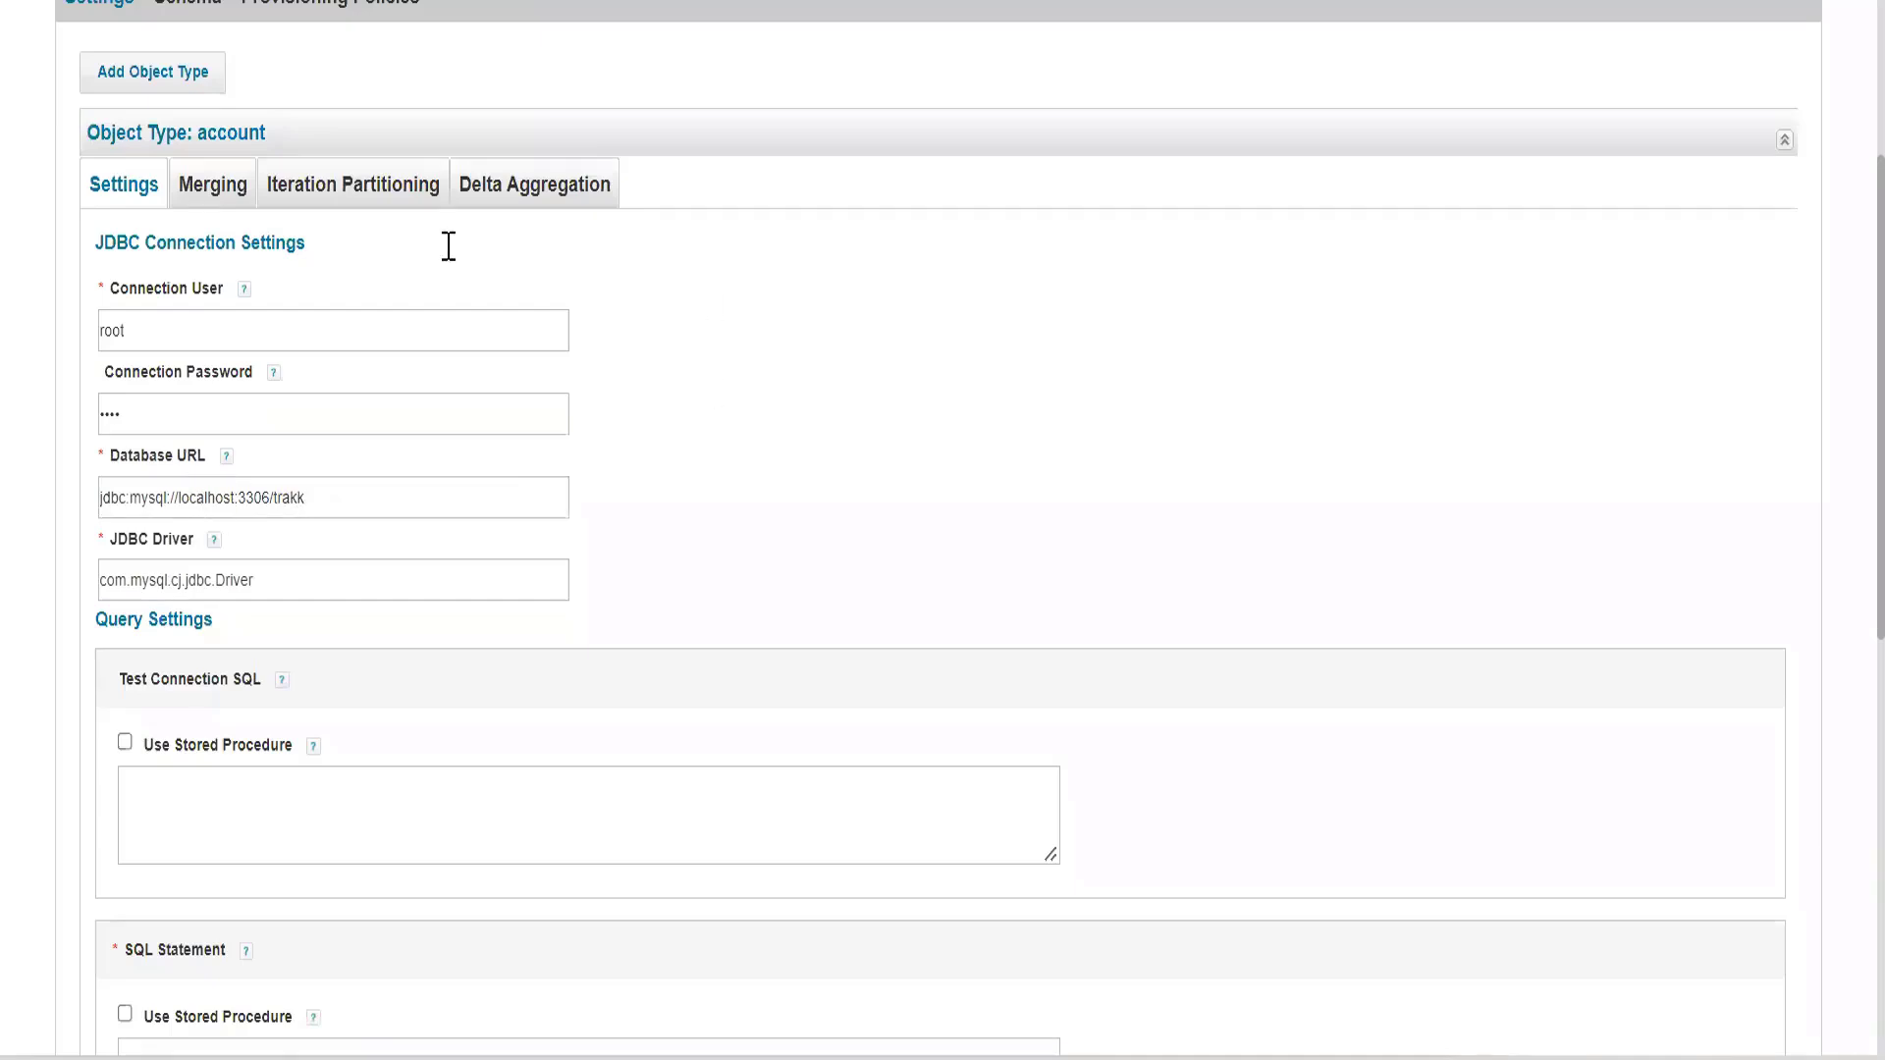
key(alt+Tab)
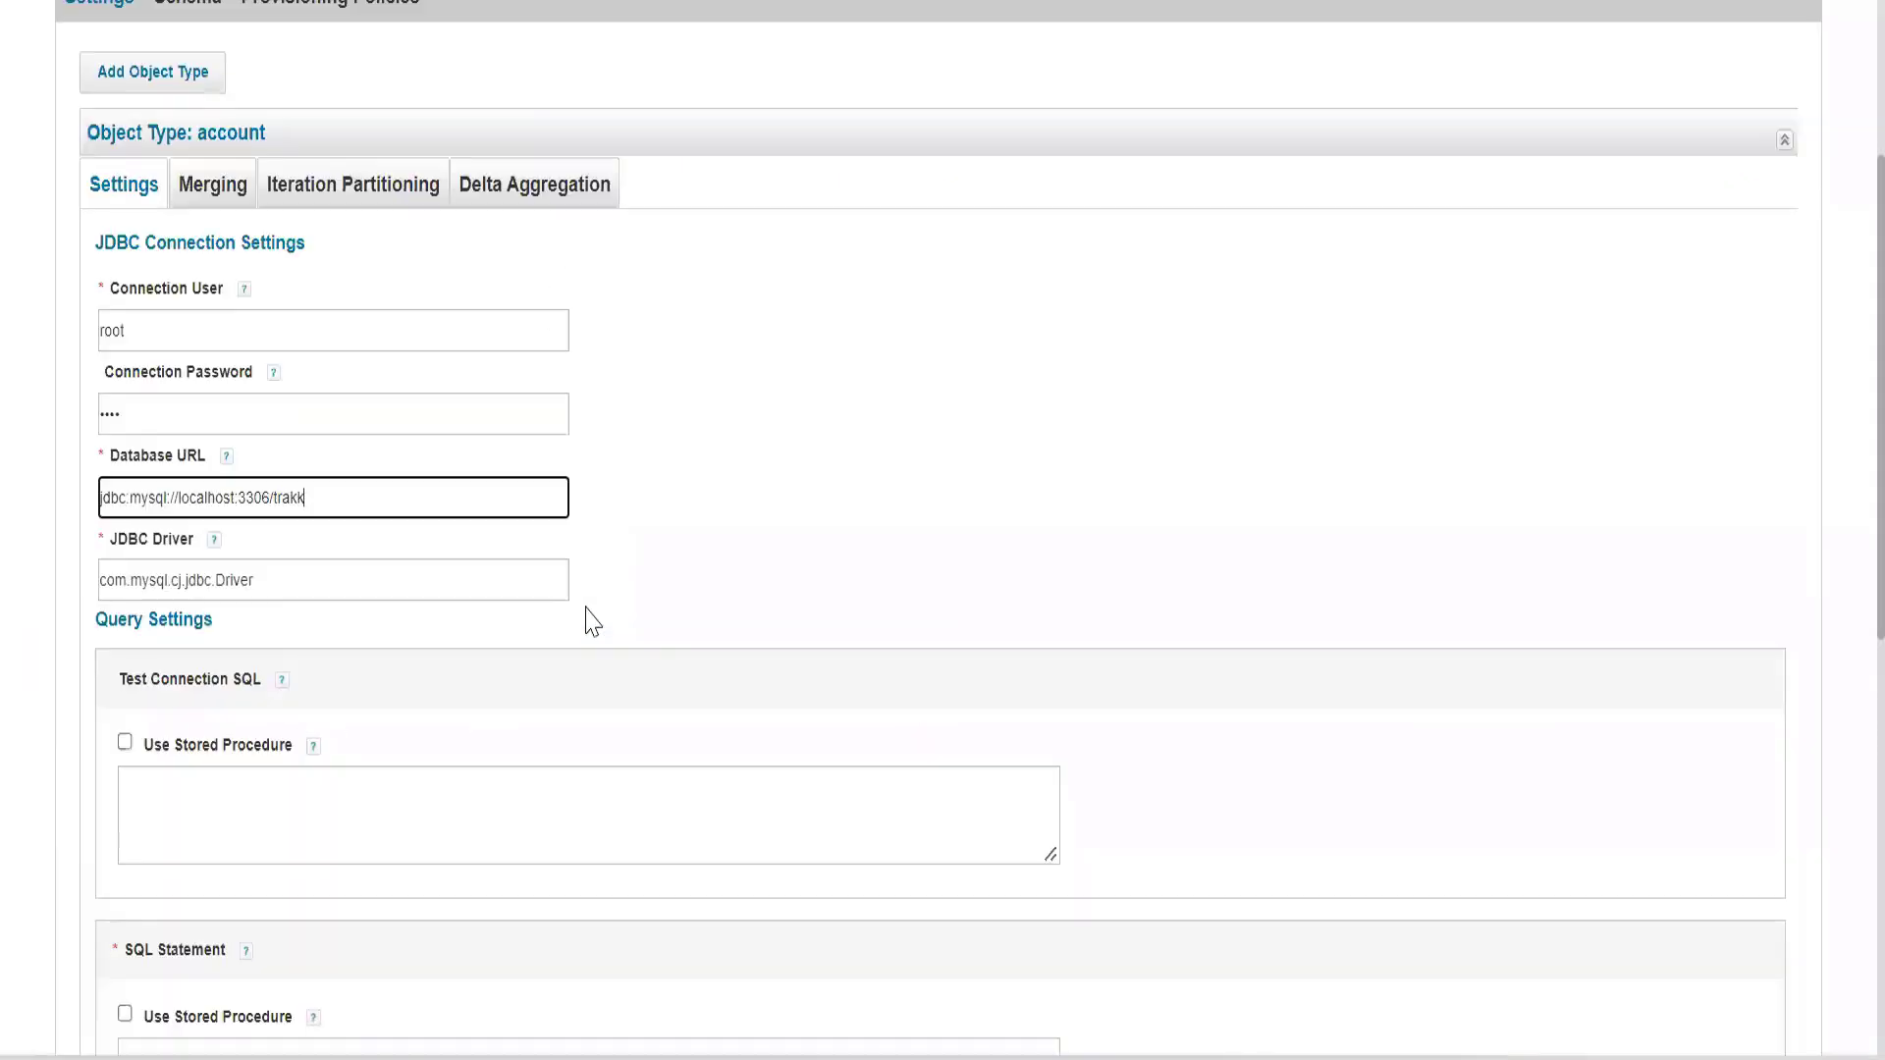
Switch to the text editor and copy the left outer join query for users and capabilities from line 9 of the notes.
scroll(592, 621, down, 3)
scroll(592, 621, down, 3)
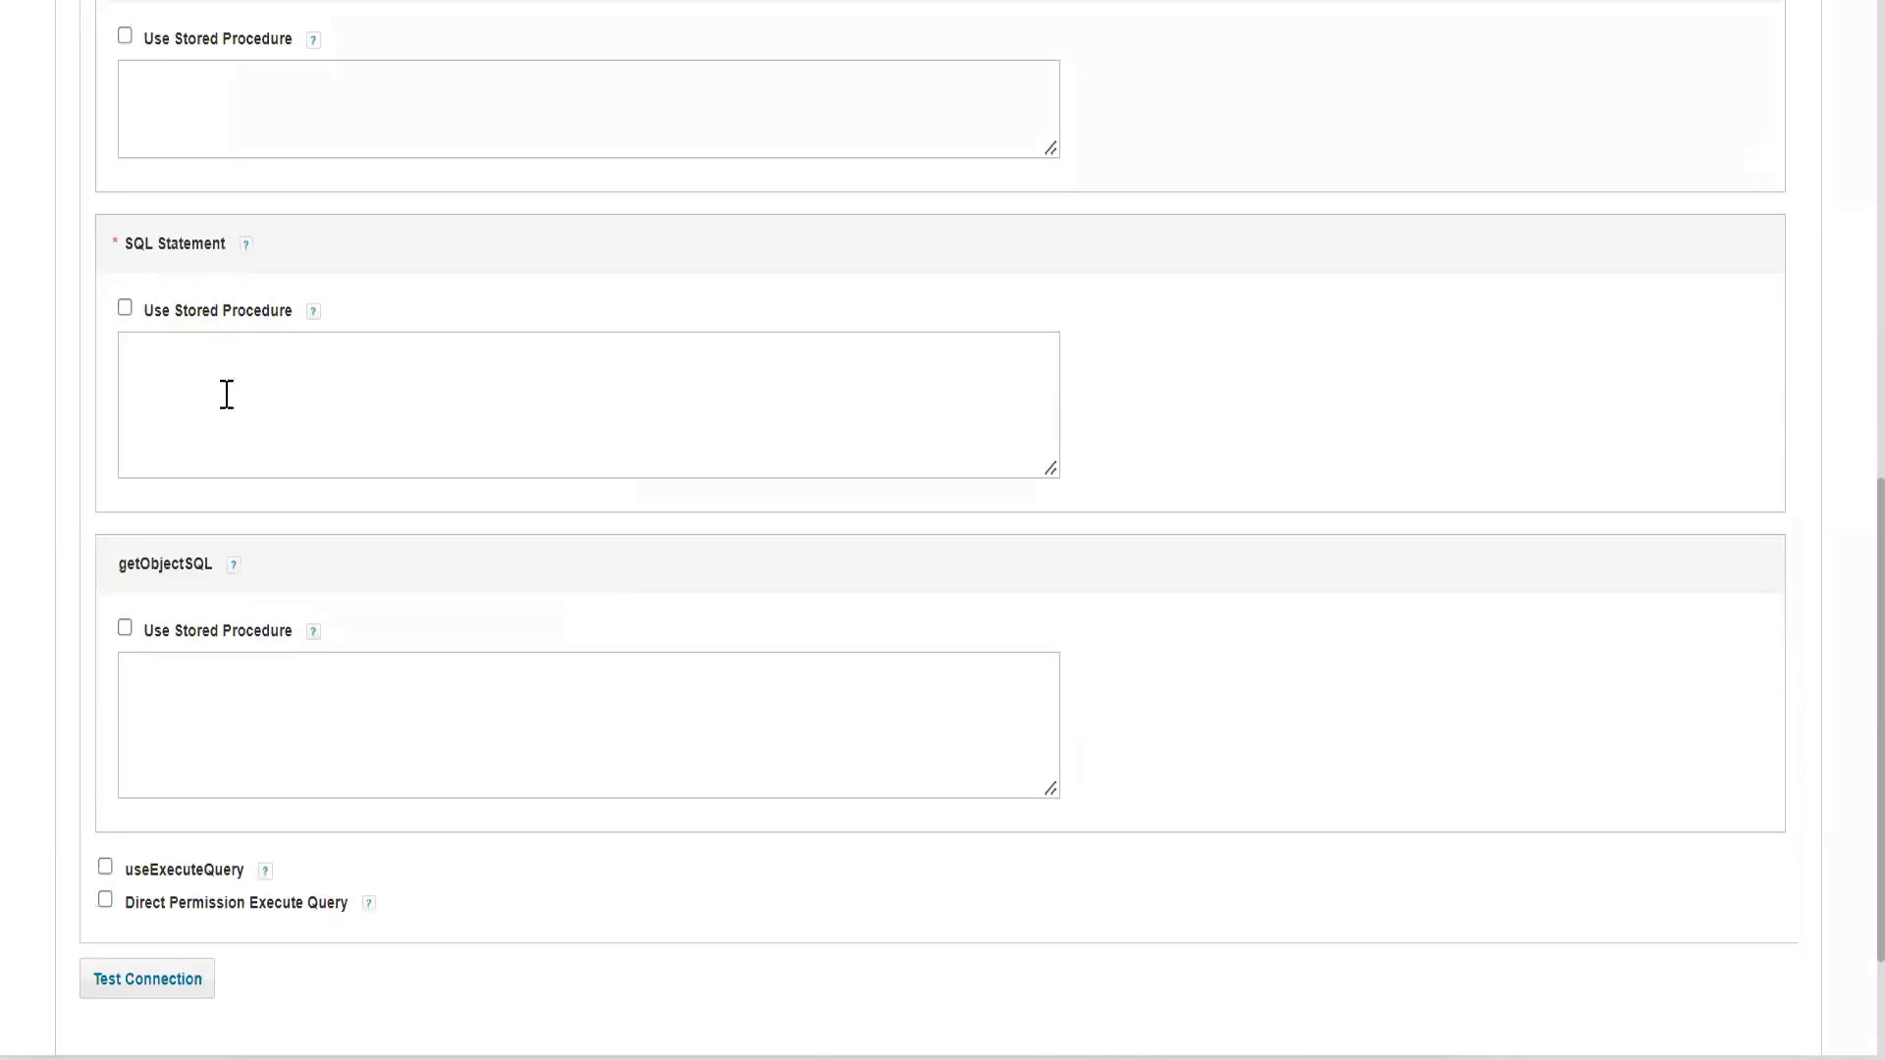
click(264, 411)
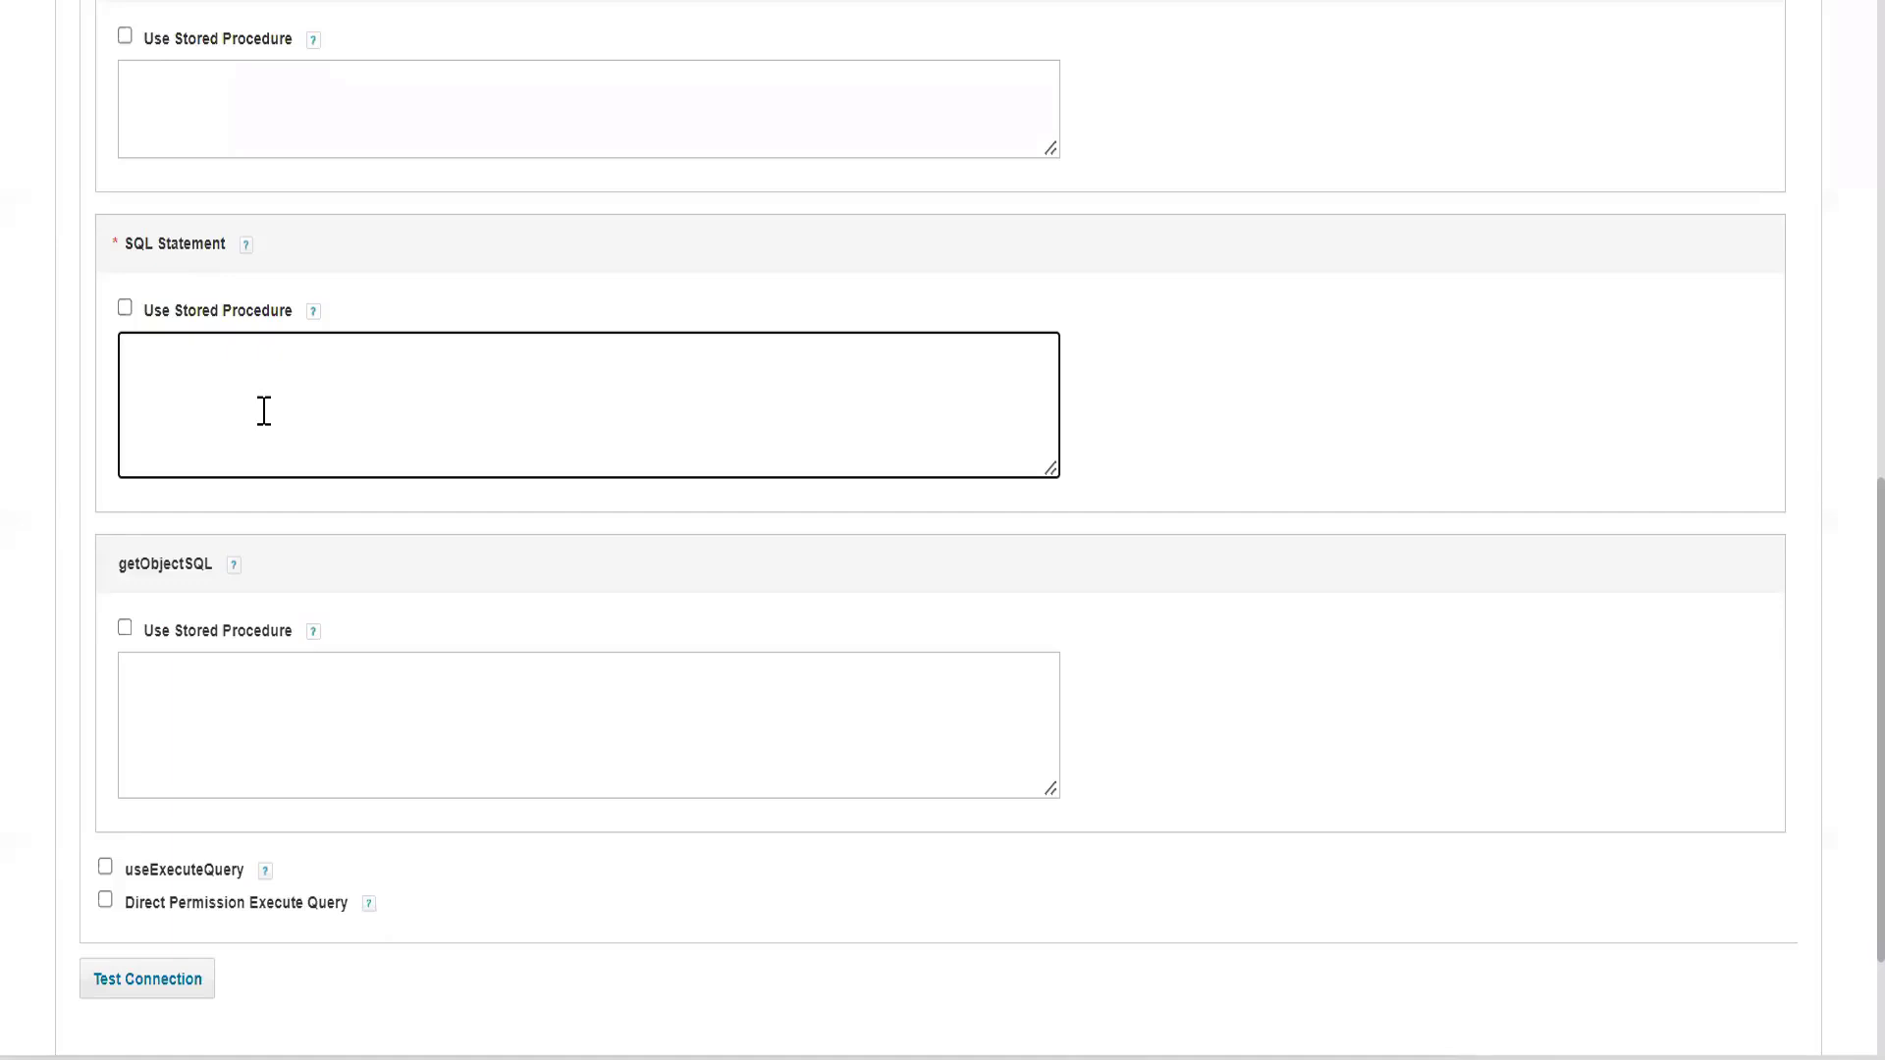
click(879, 1019)
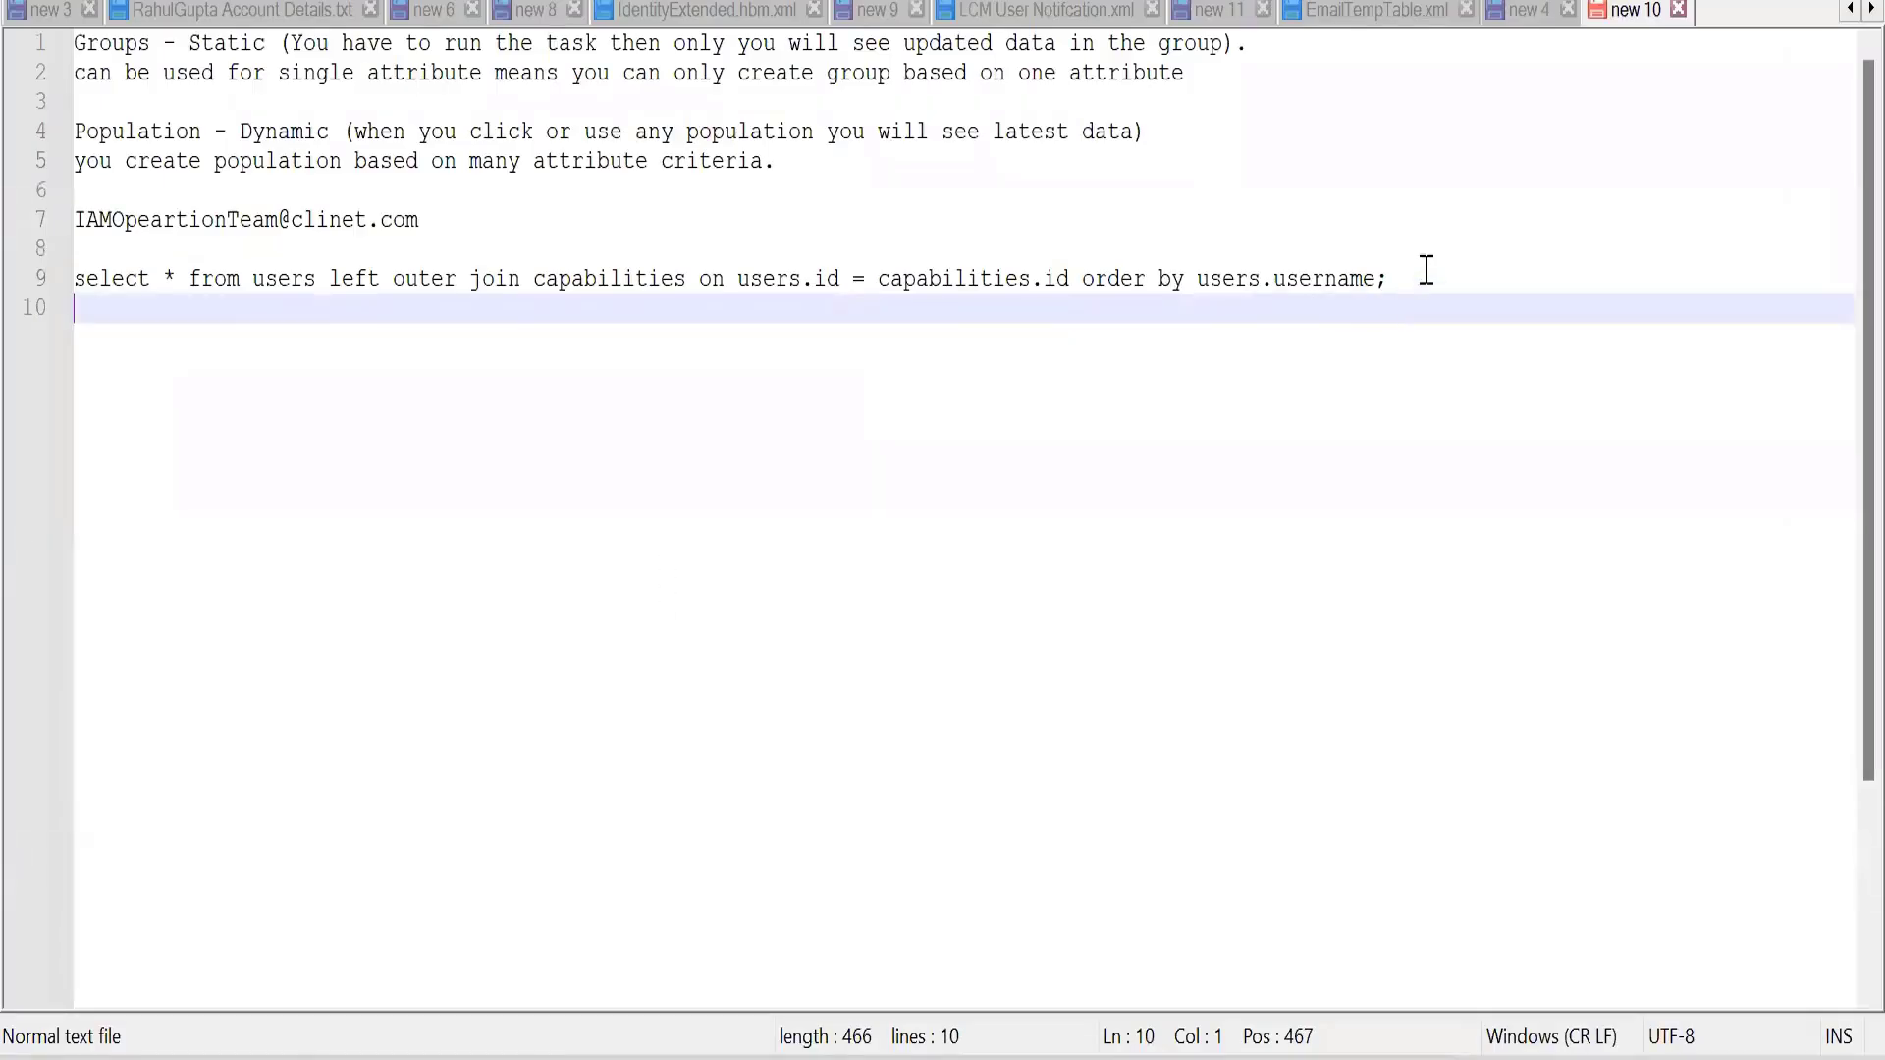
drag(1423, 278, 17, 290)
key(ctrl+c)
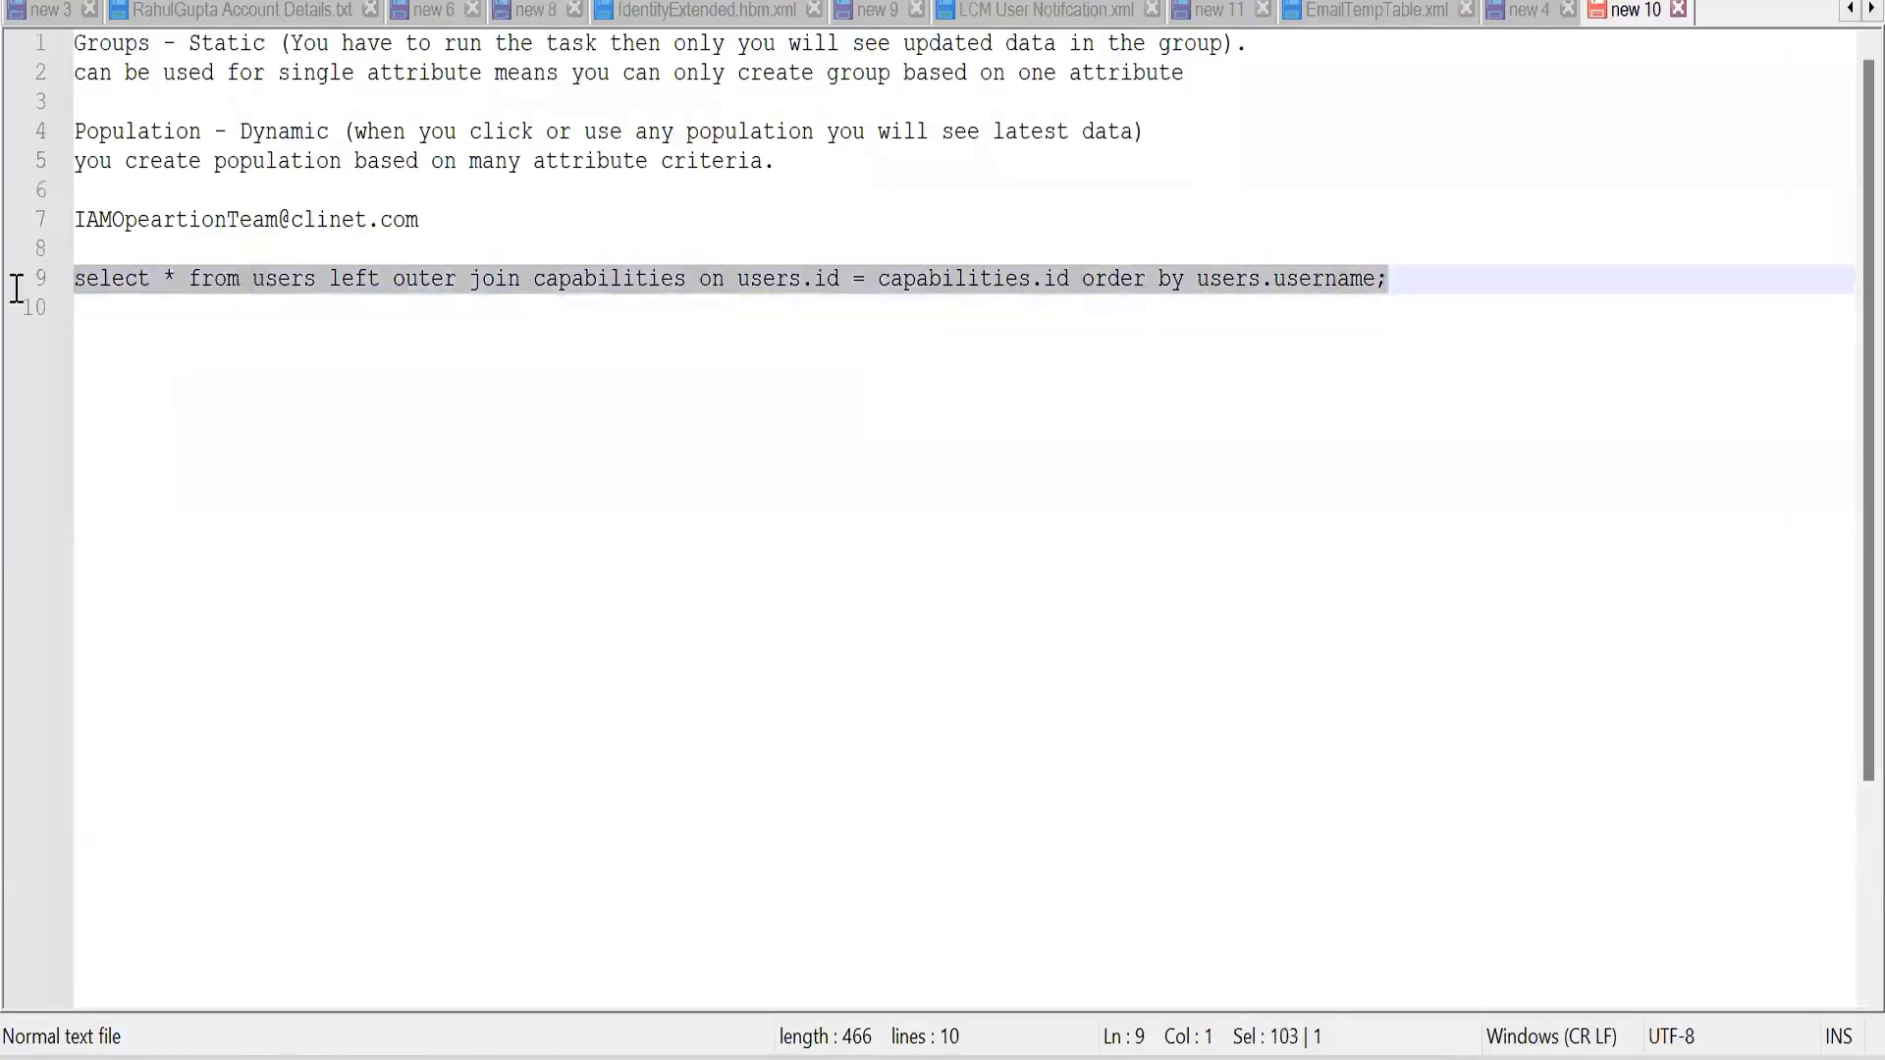
key(alt+Tab)
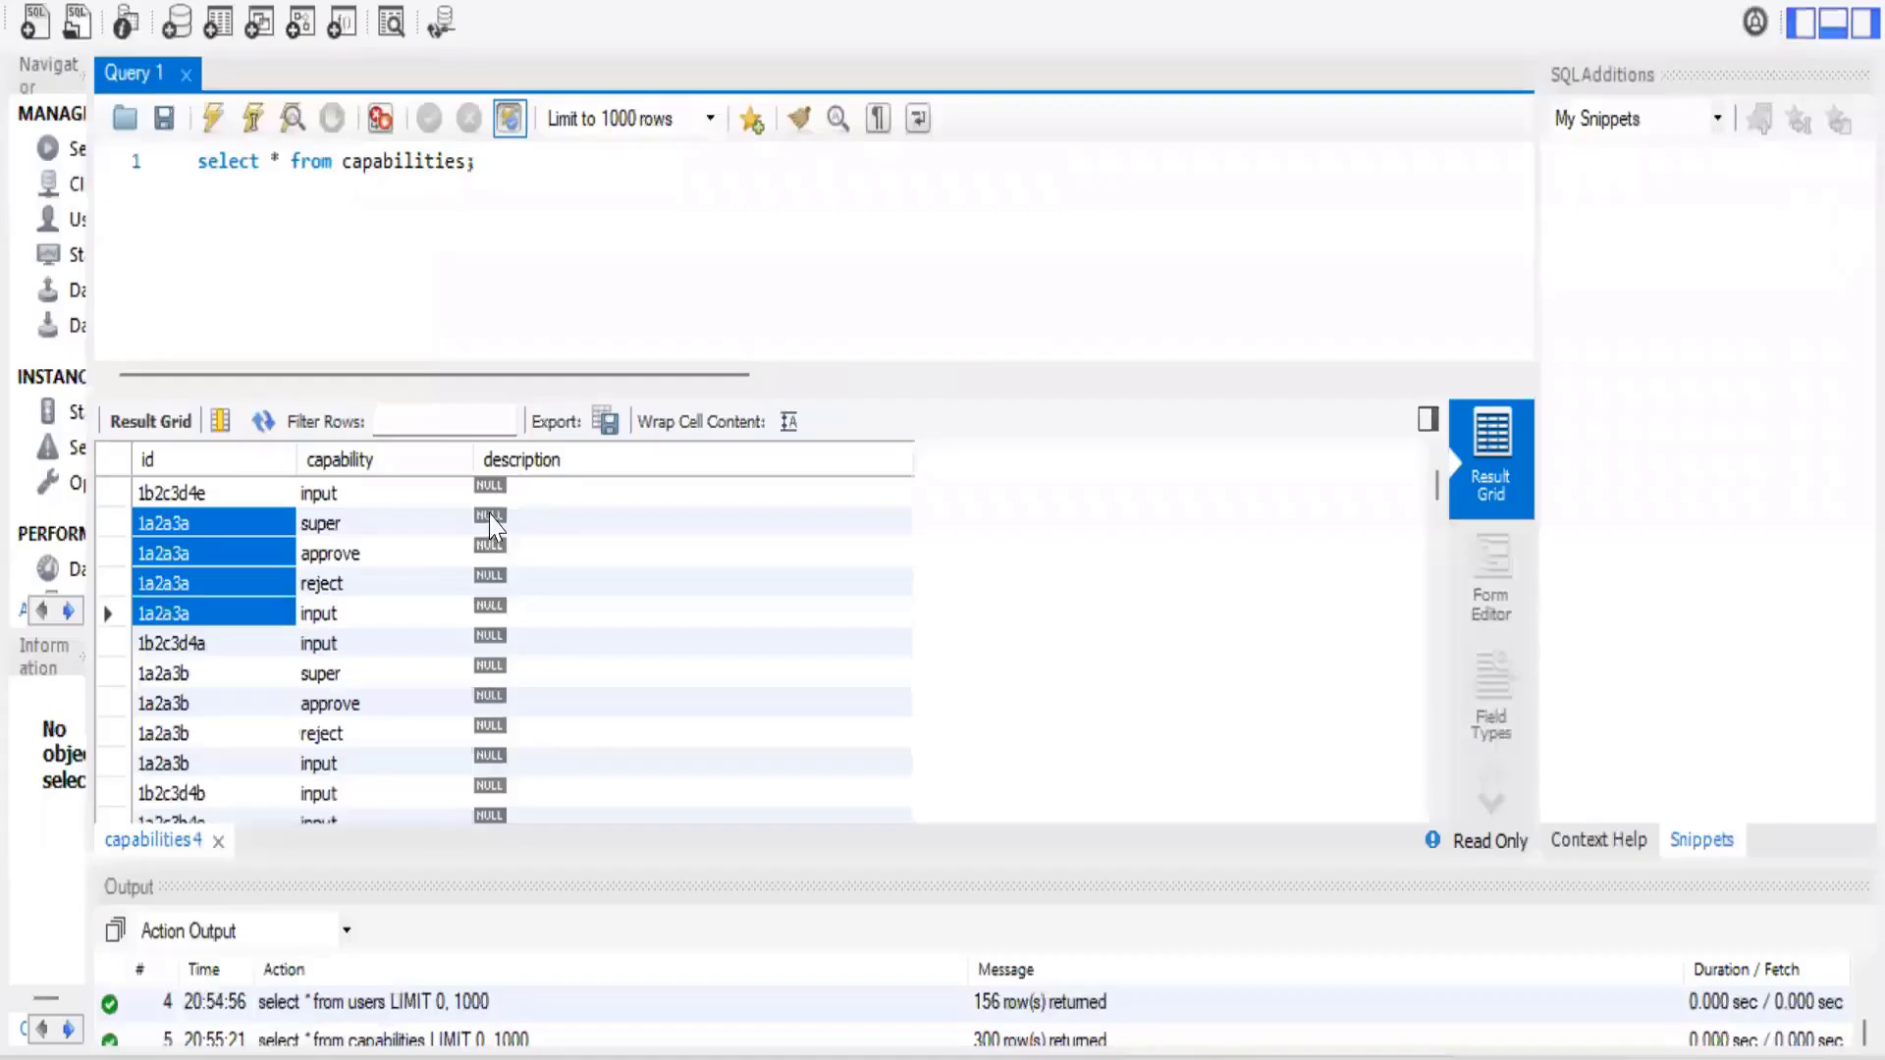
In MySQL Workbench, replace the query with "select * from users left outer join capabilities on users.id = capabilities.id order by users.username;" and run it.
click(527, 253)
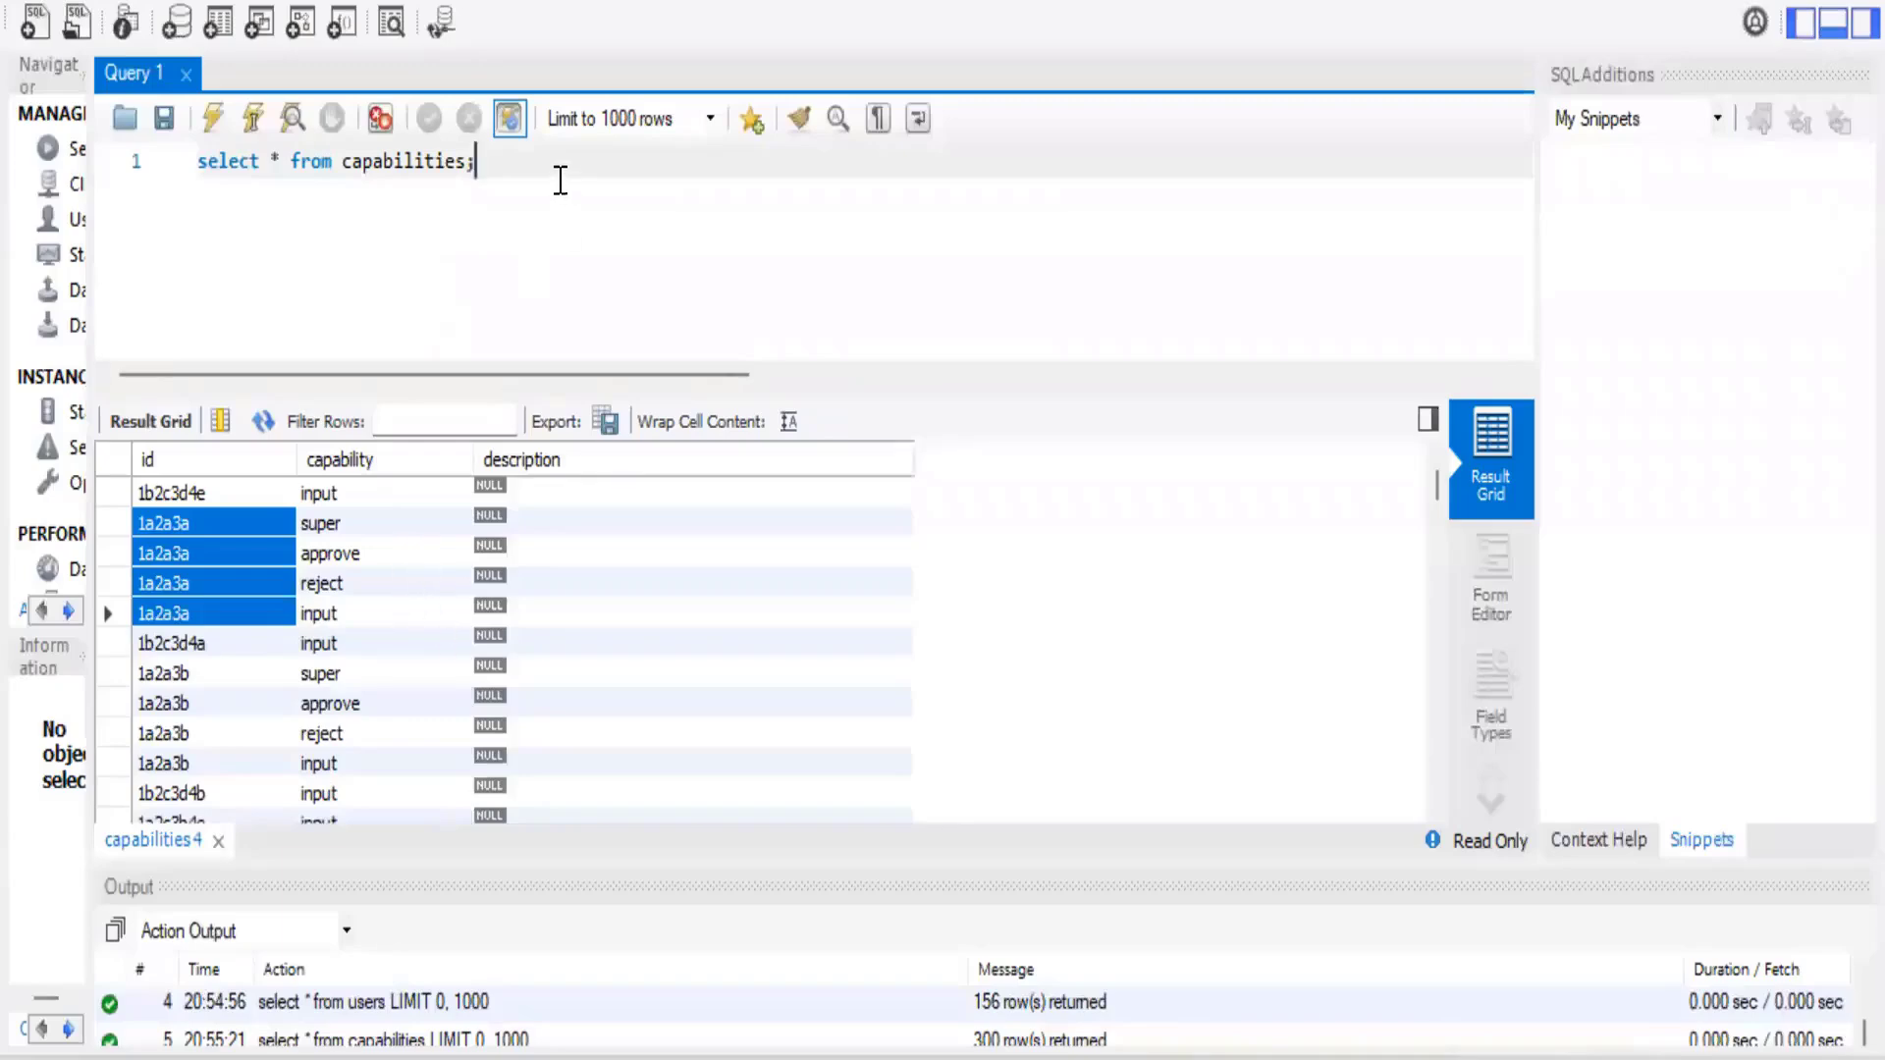
key(ctrl+a)
key(ctrl+v)
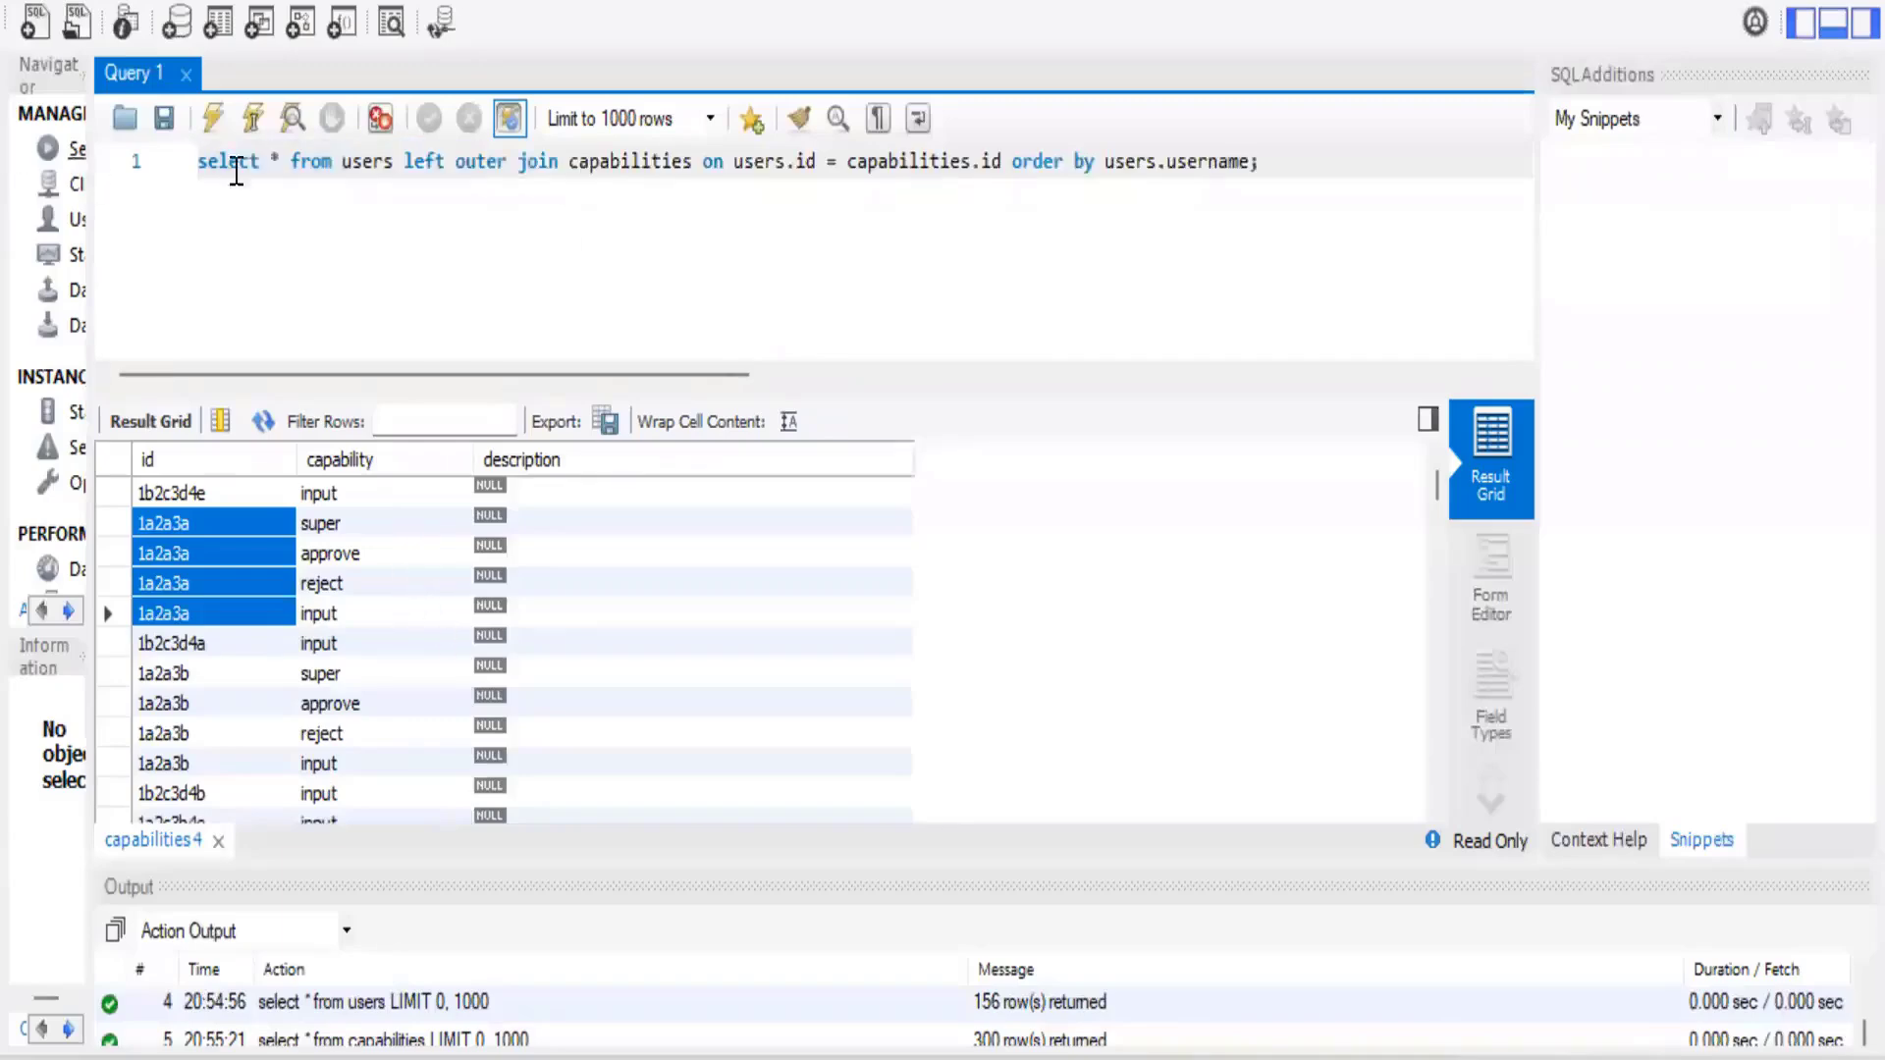
click(213, 120)
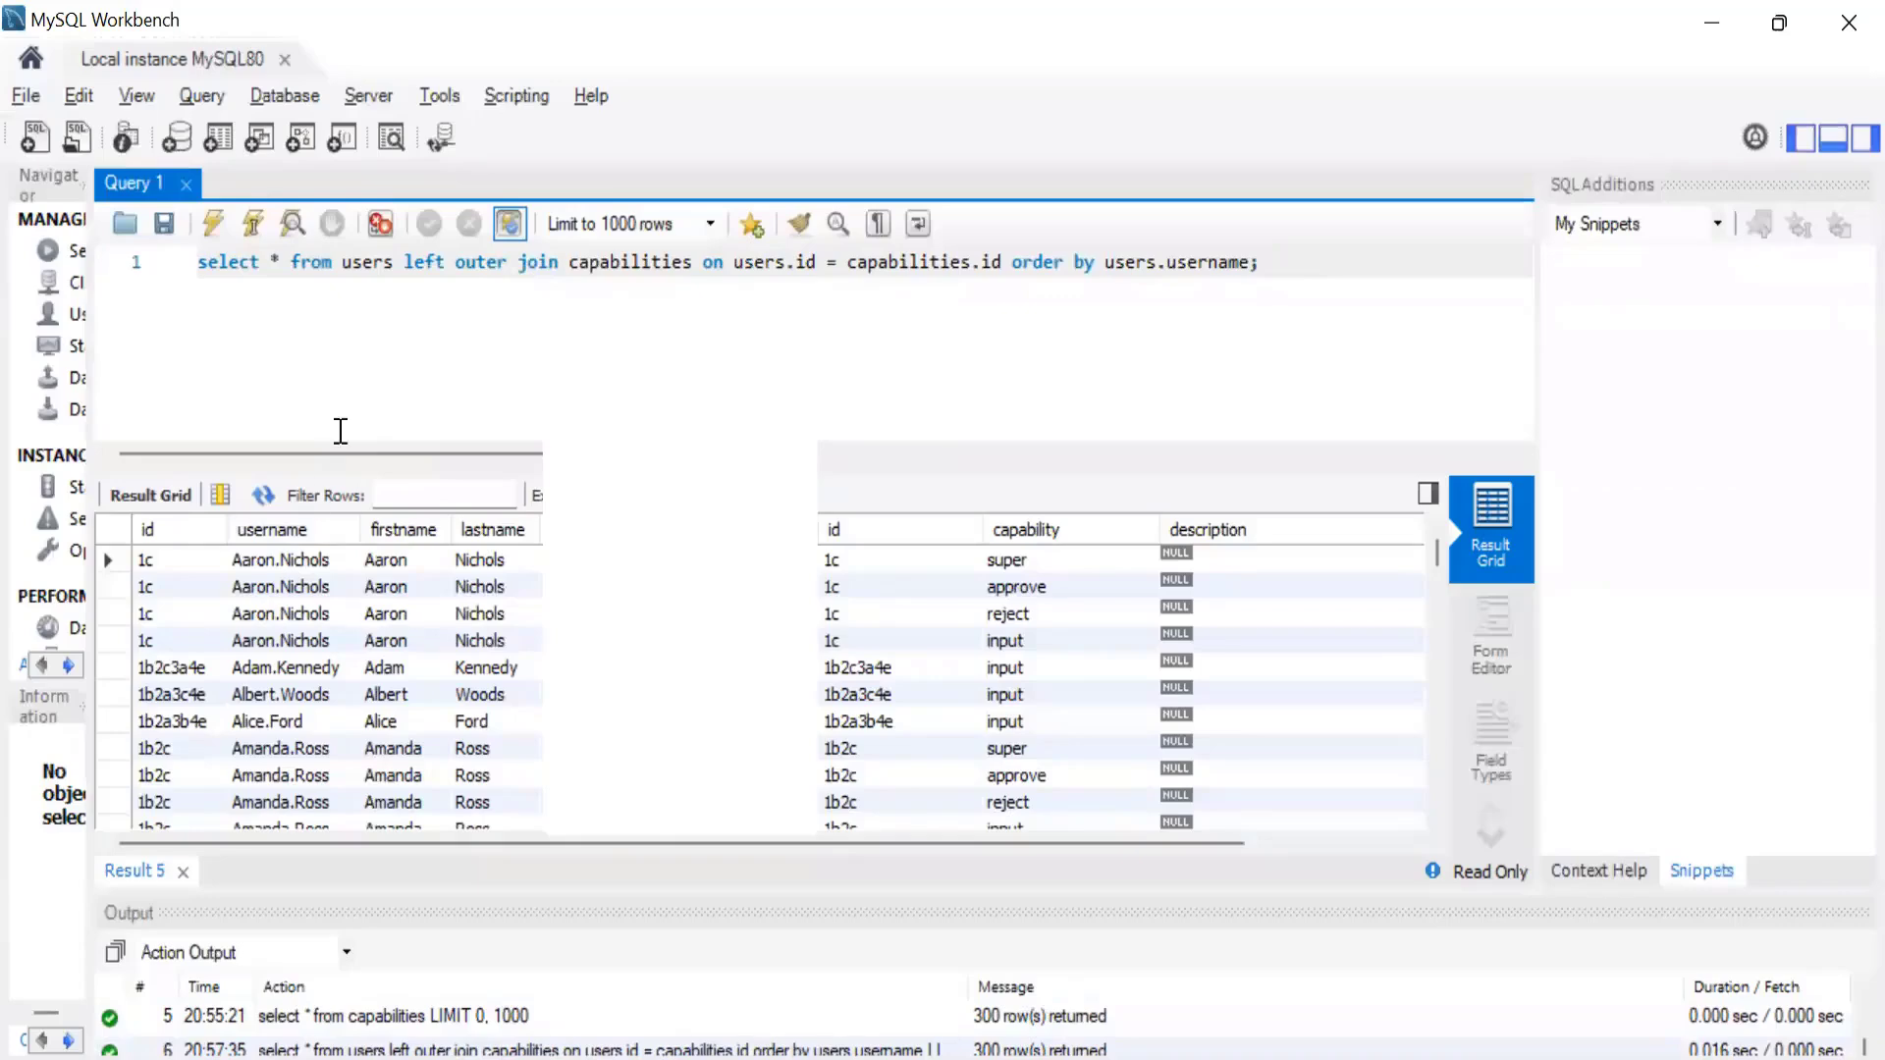
Examine the join clause and the first user's repeated rows, comparing the id, username and capability columns.
drag(390, 258, 573, 310)
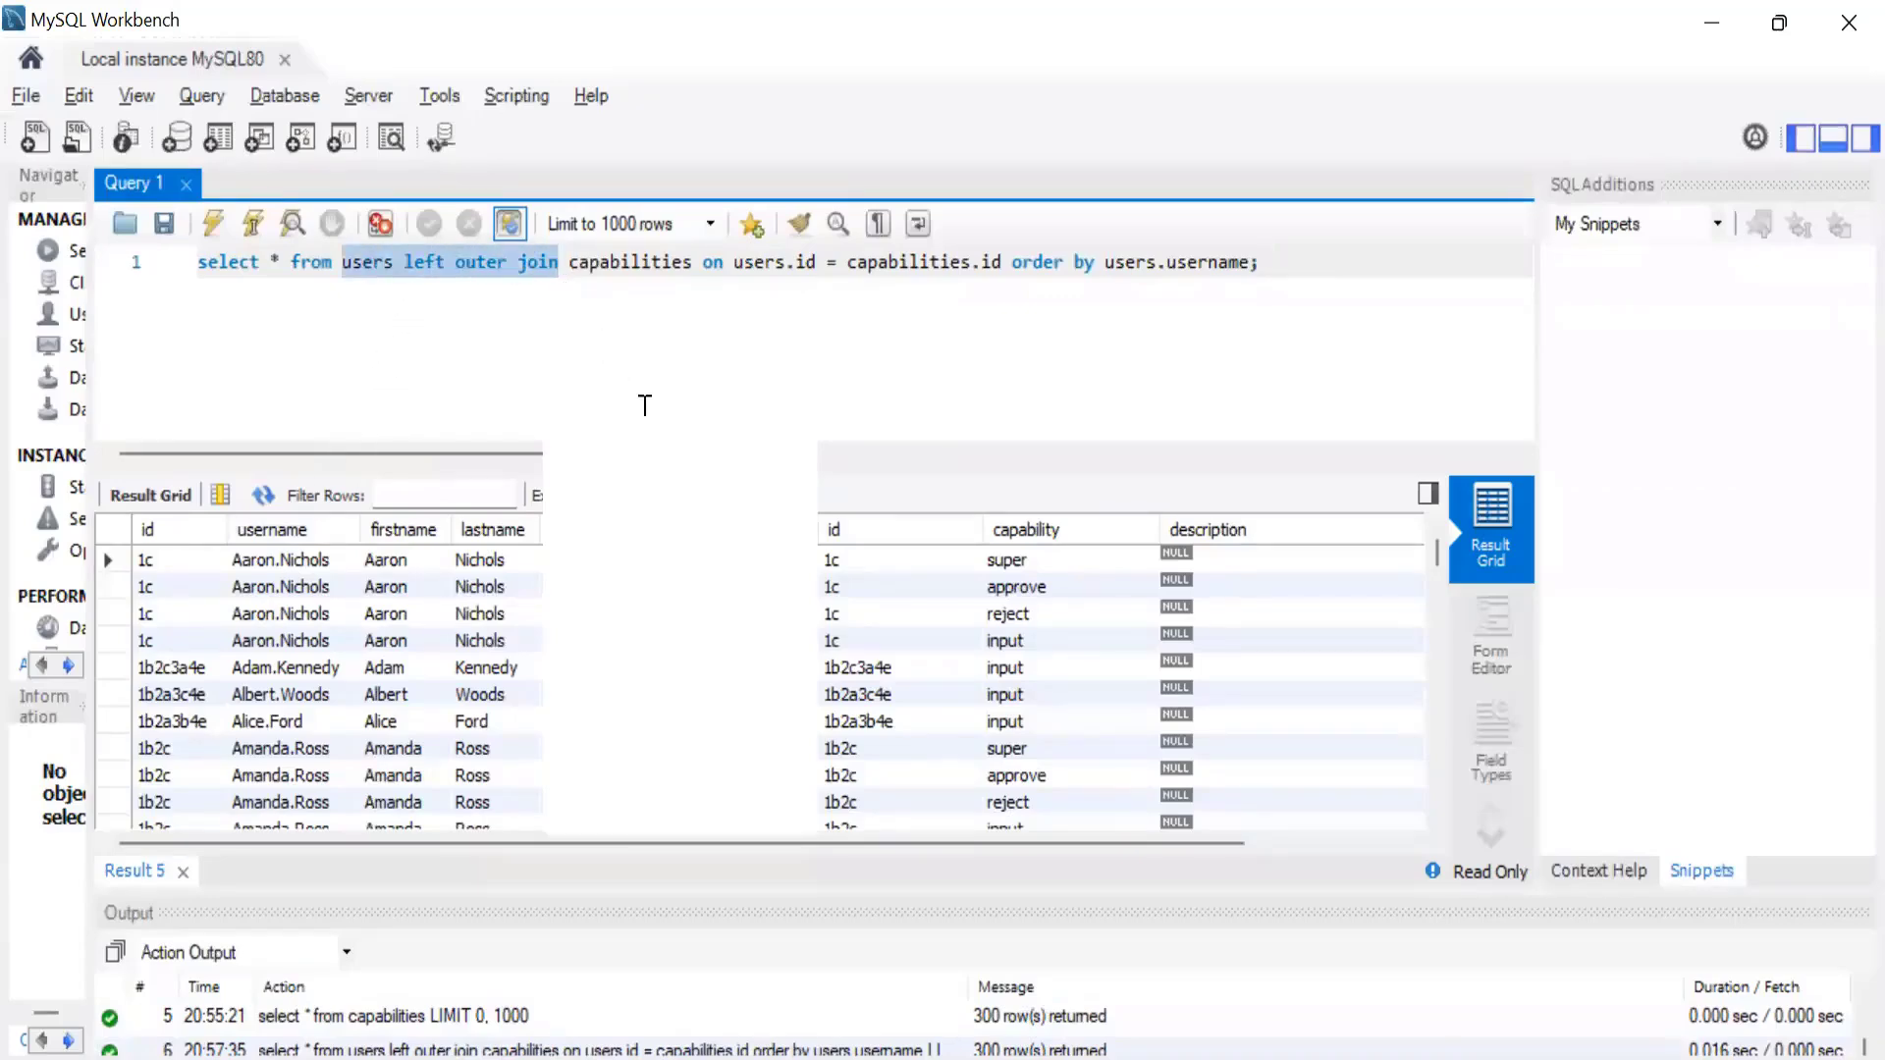
key(End)
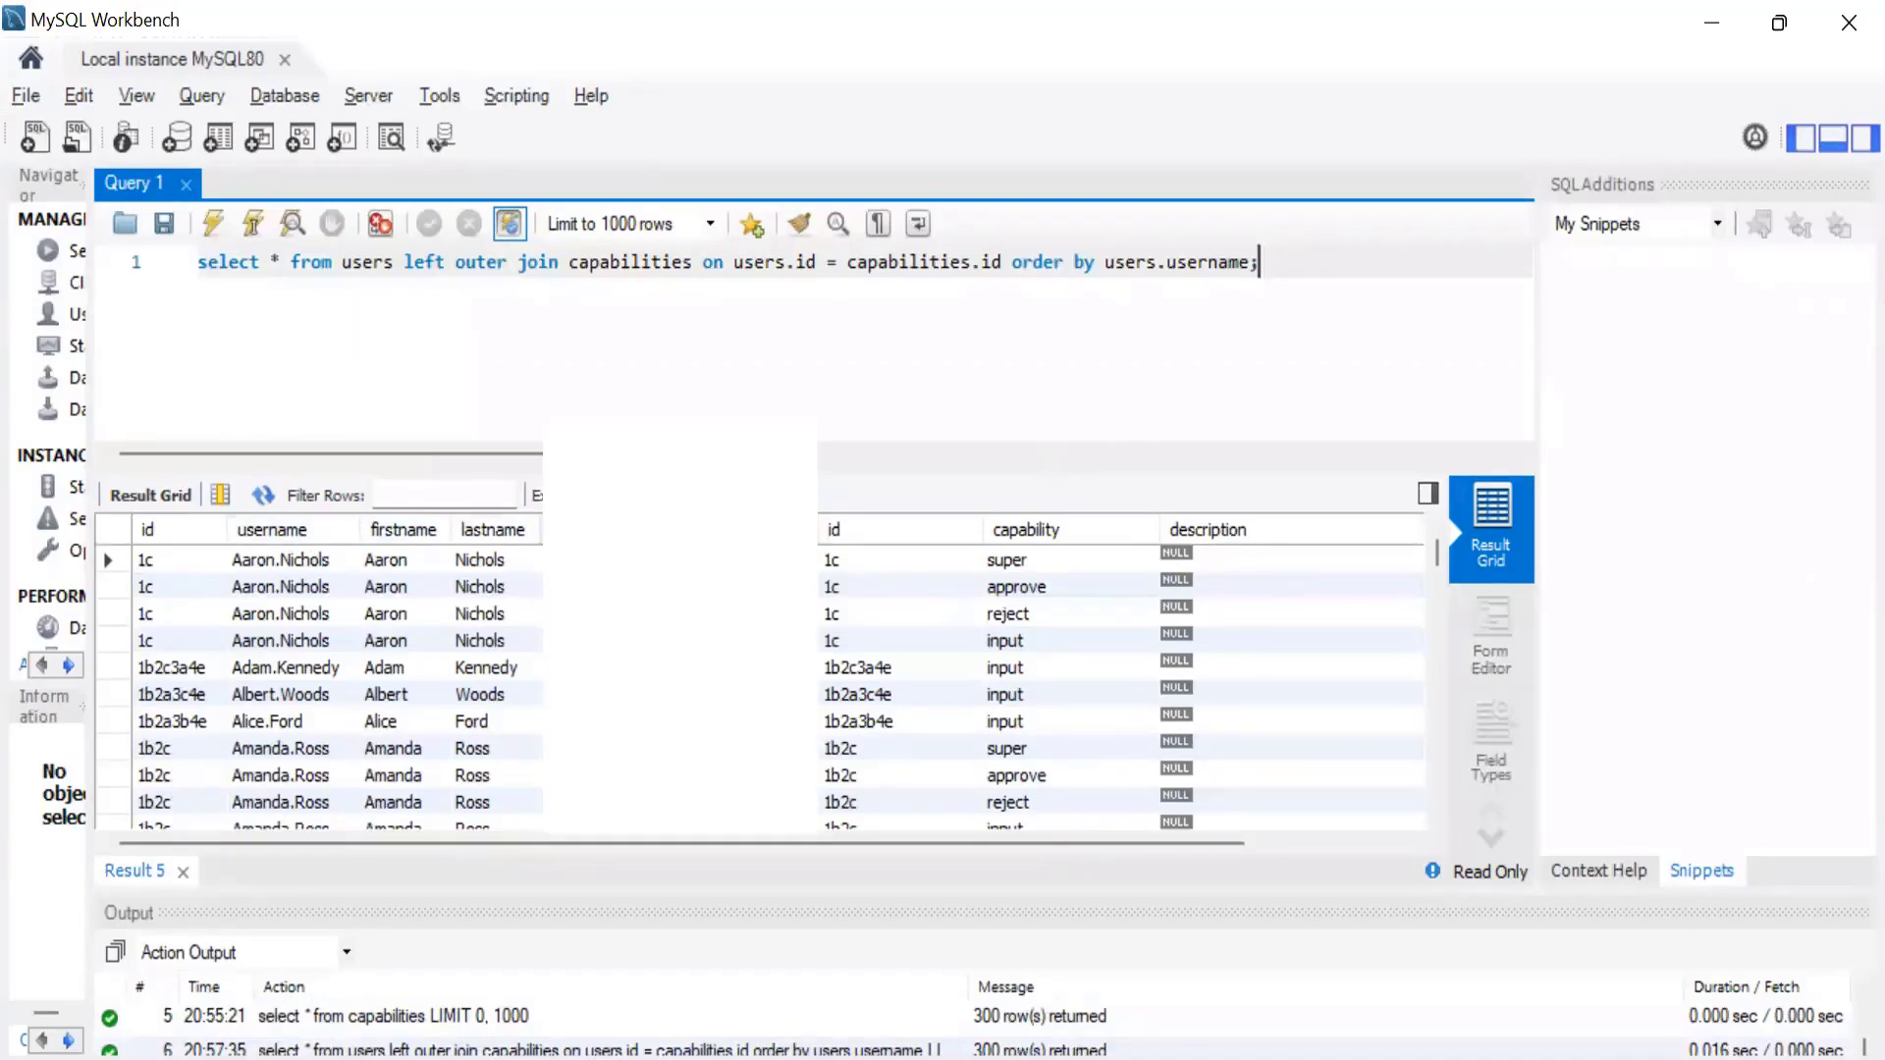
click(153, 566)
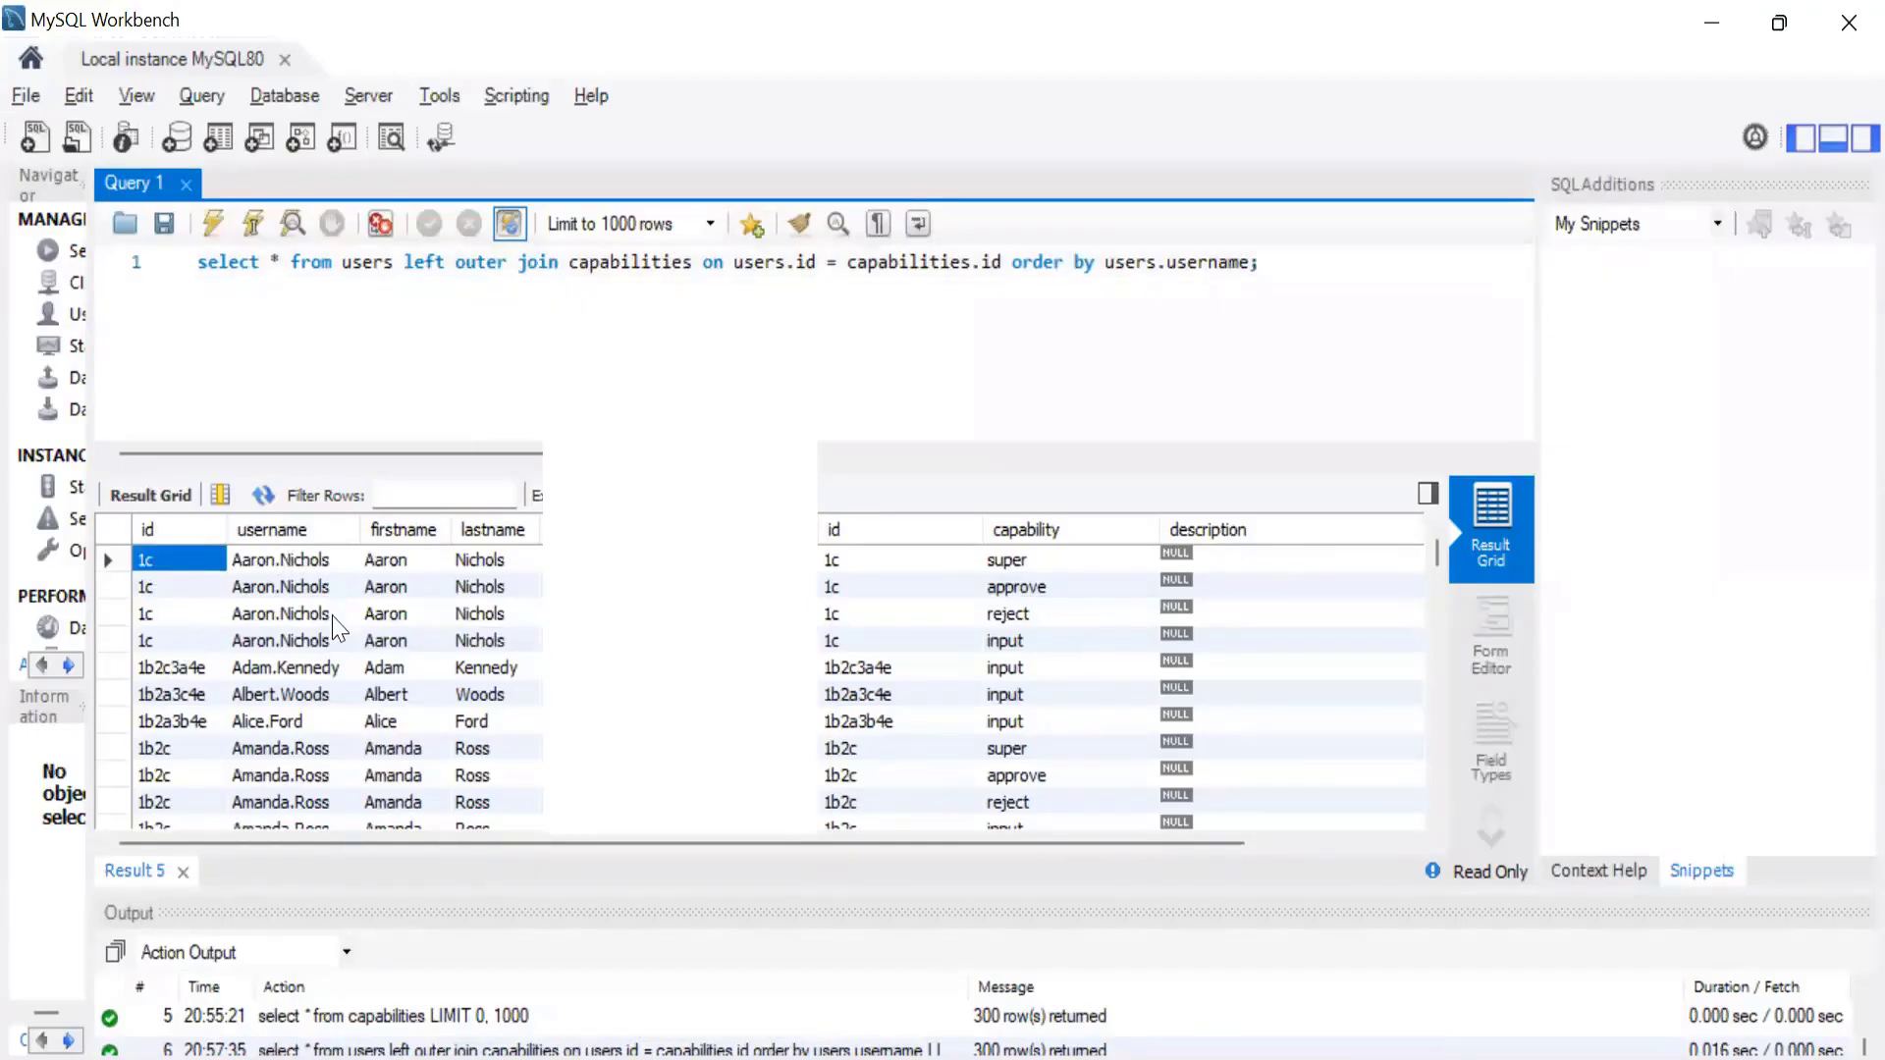
click(263, 567)
click(387, 589)
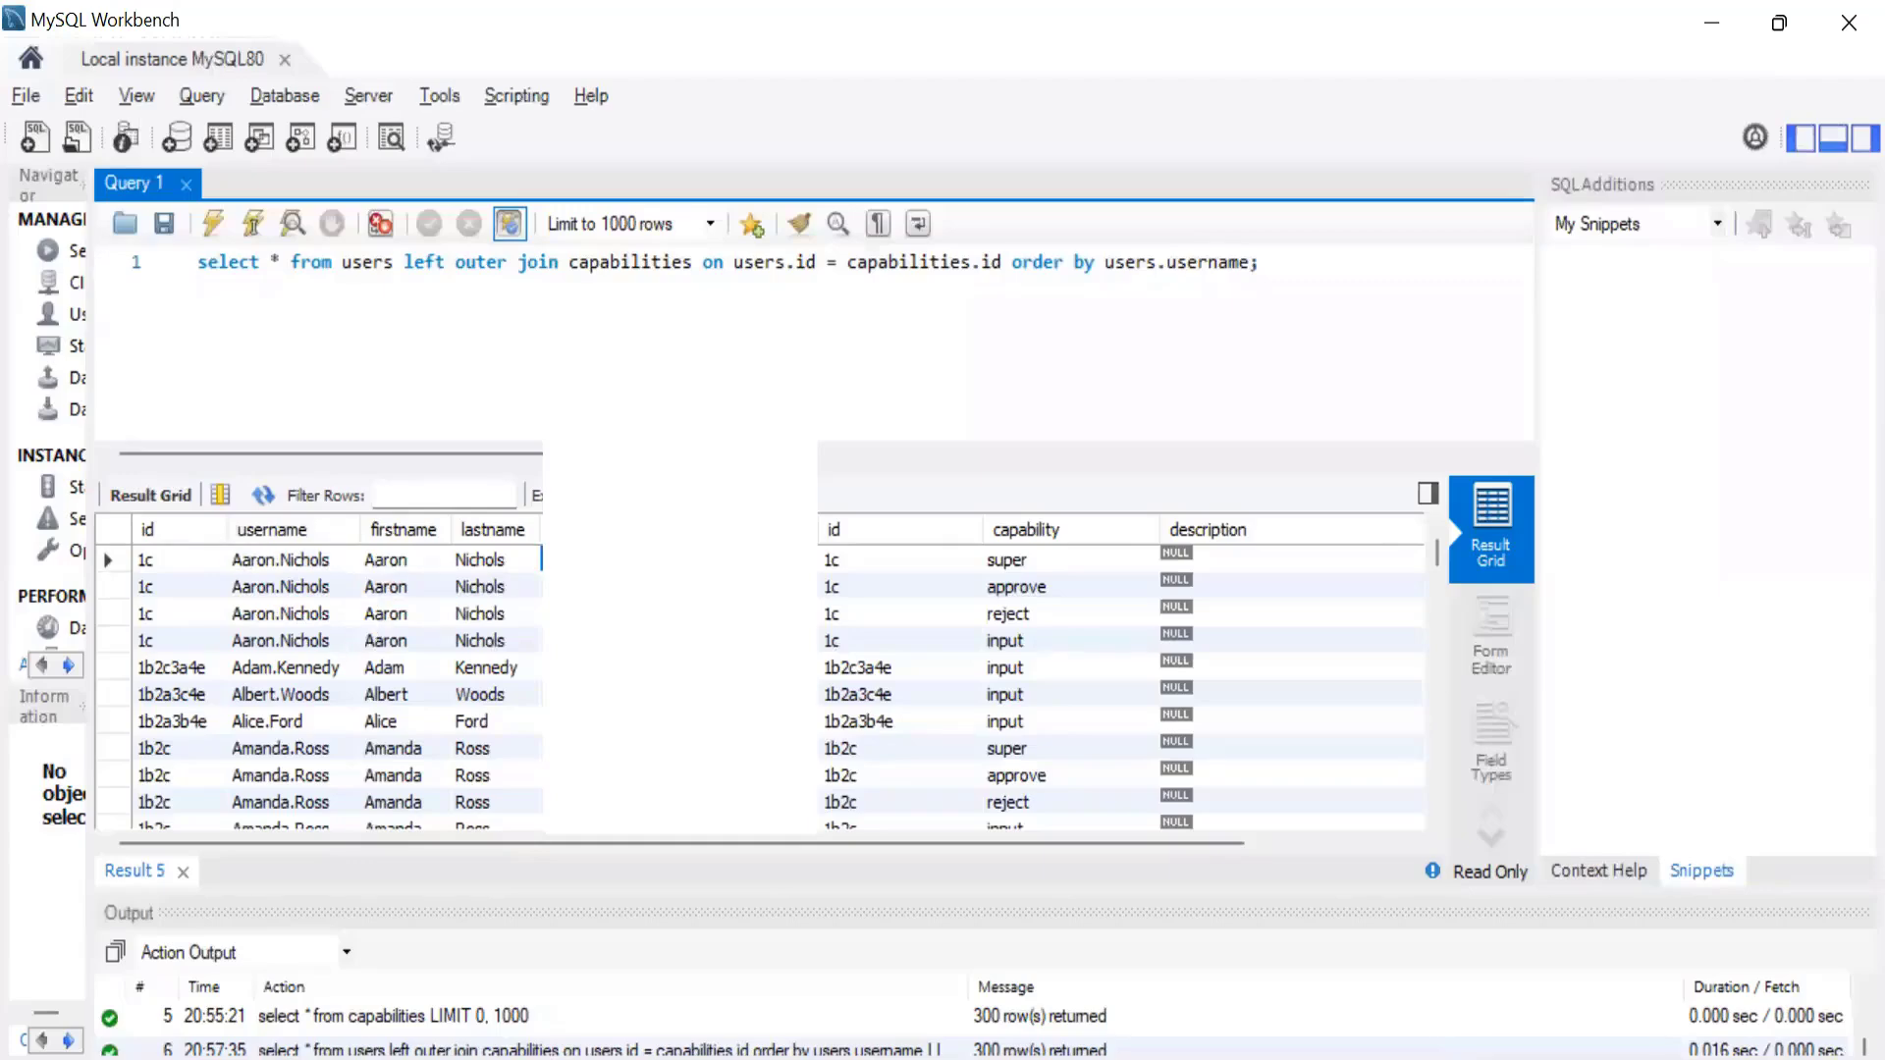
click(1055, 560)
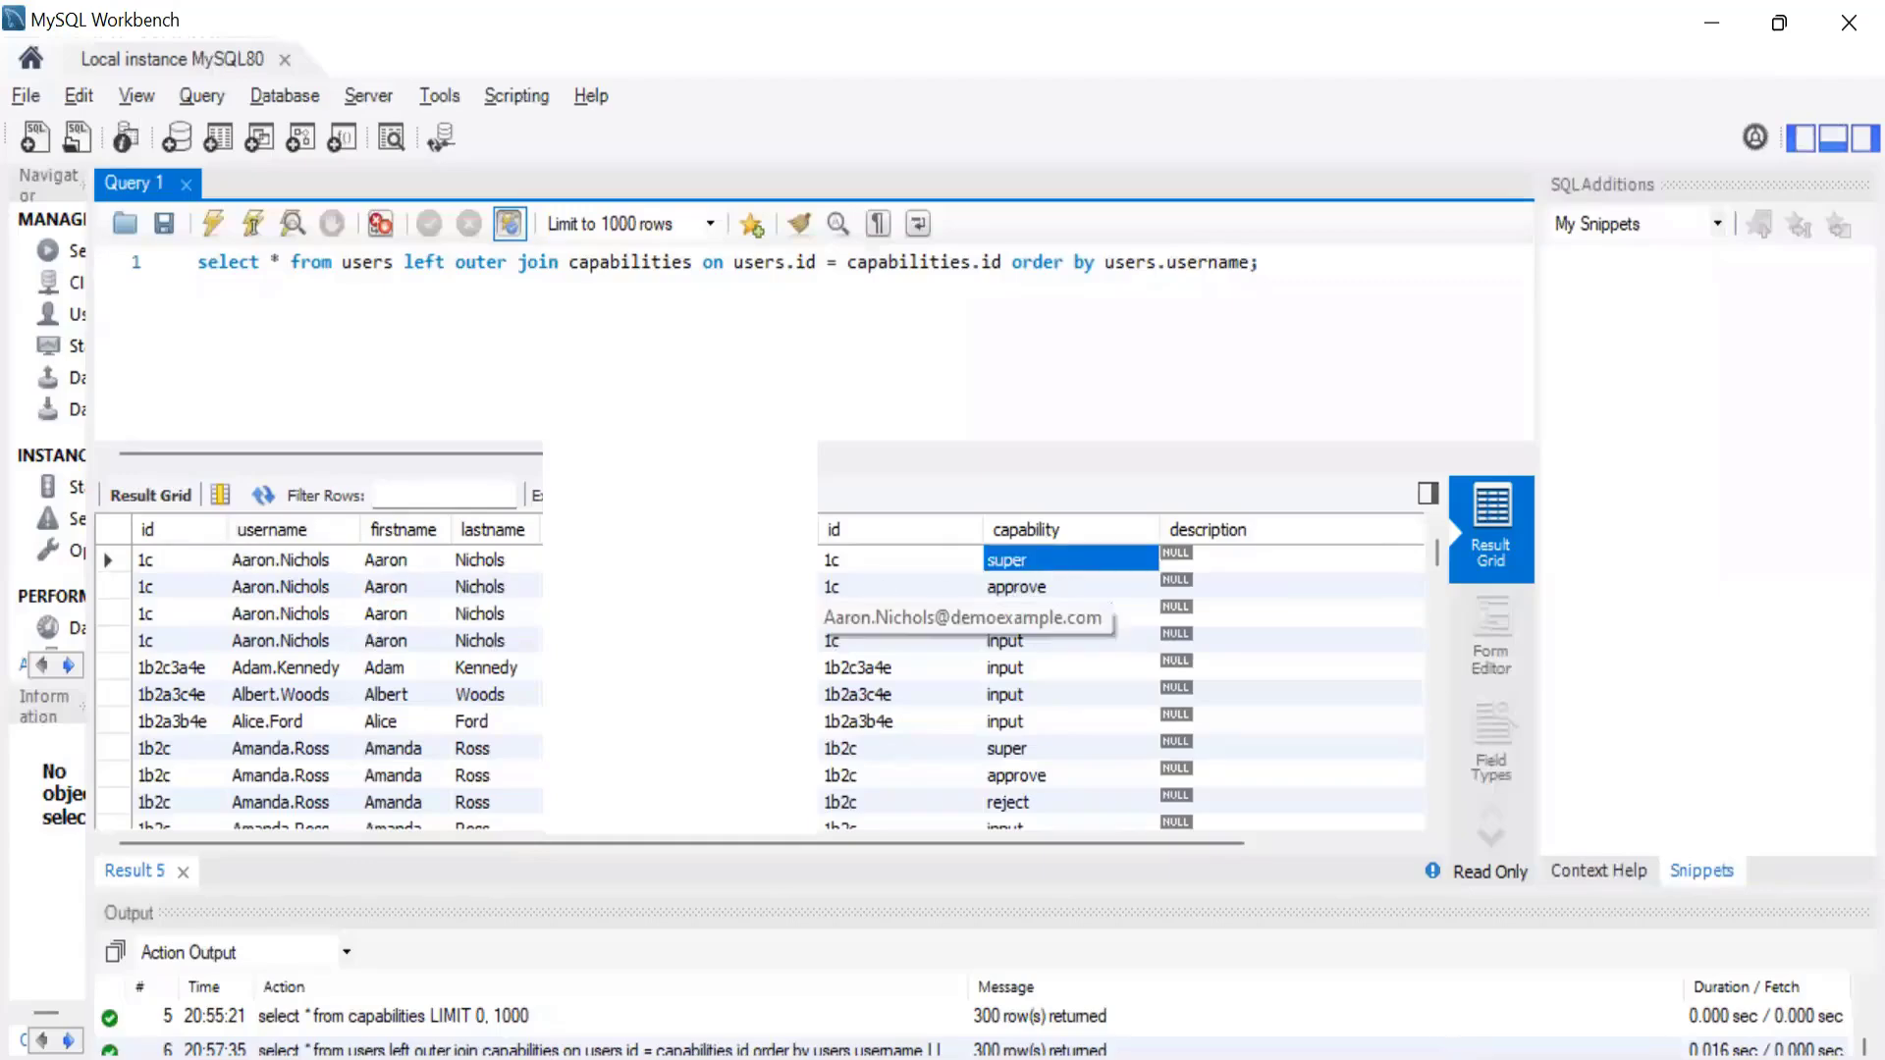
drag(152, 567, 186, 604)
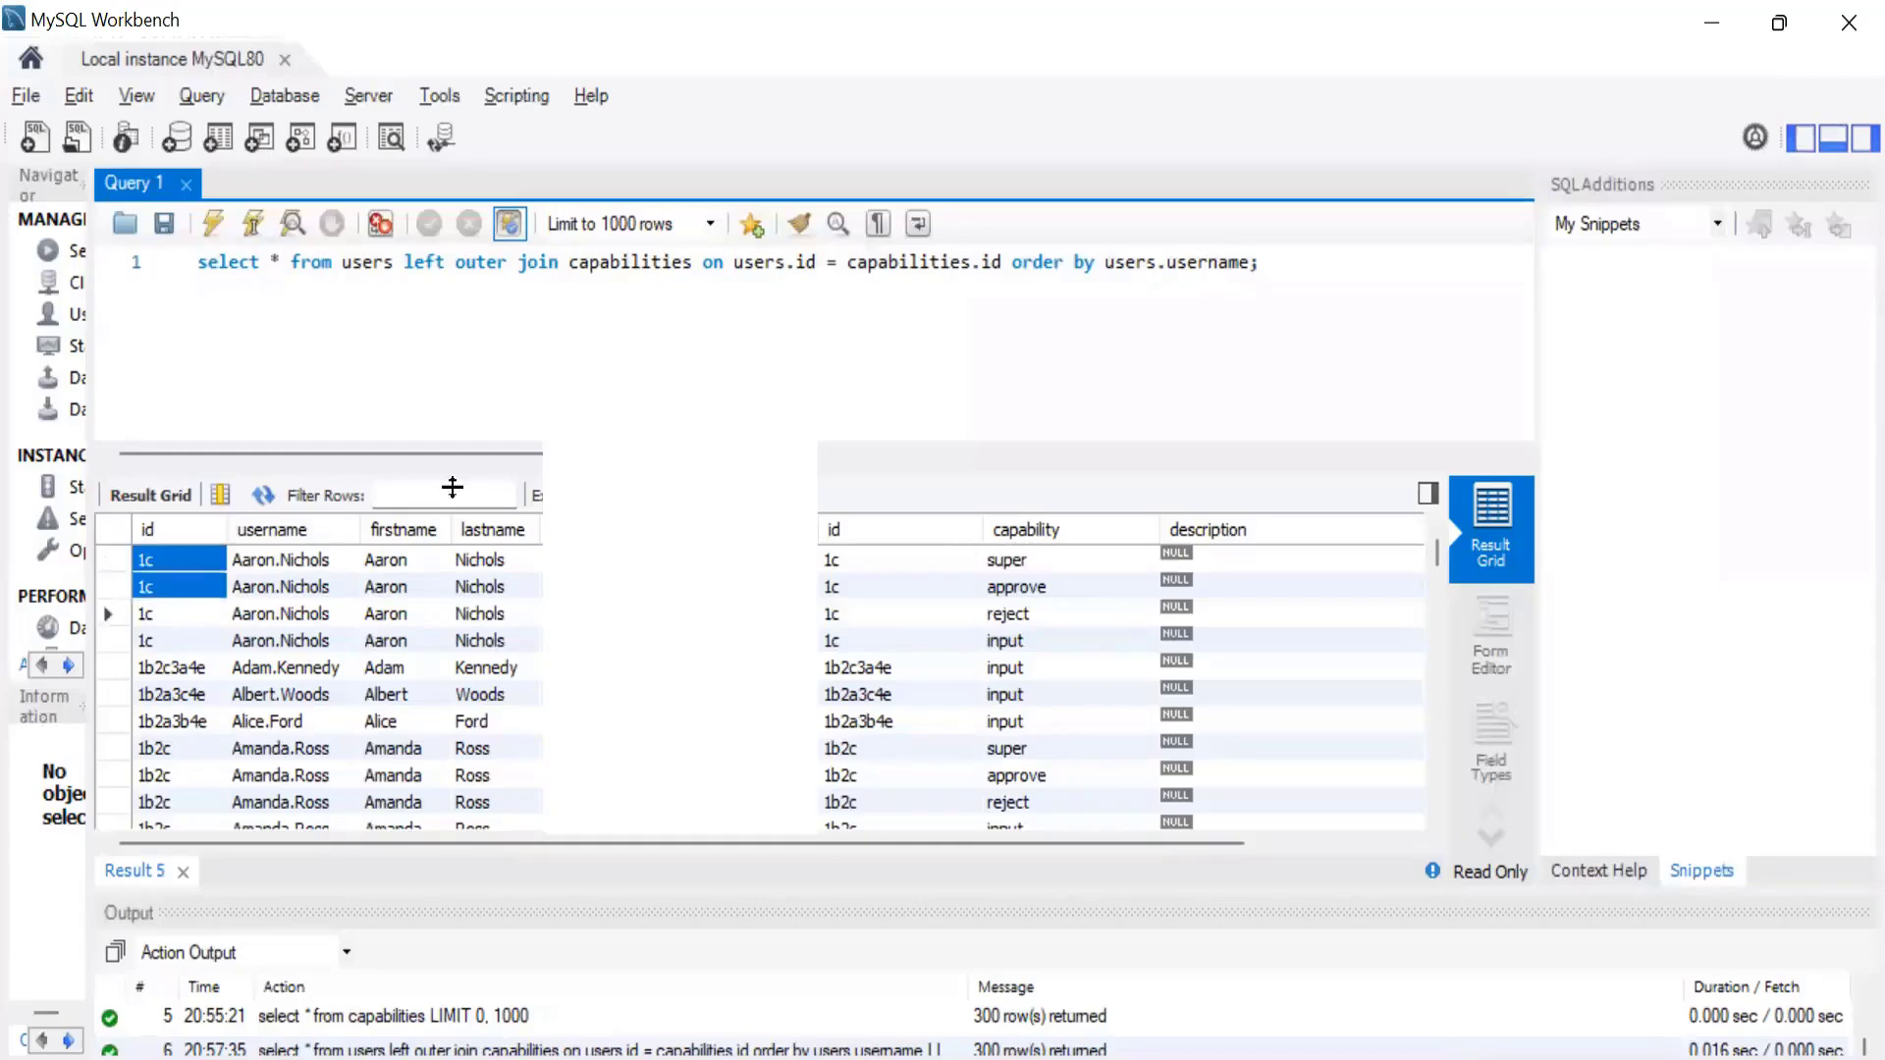
Copy the join query into the account SQL Statement of the TRAKK application in IdentityIQ and test the connection.
drag(1282, 262, 8, 263)
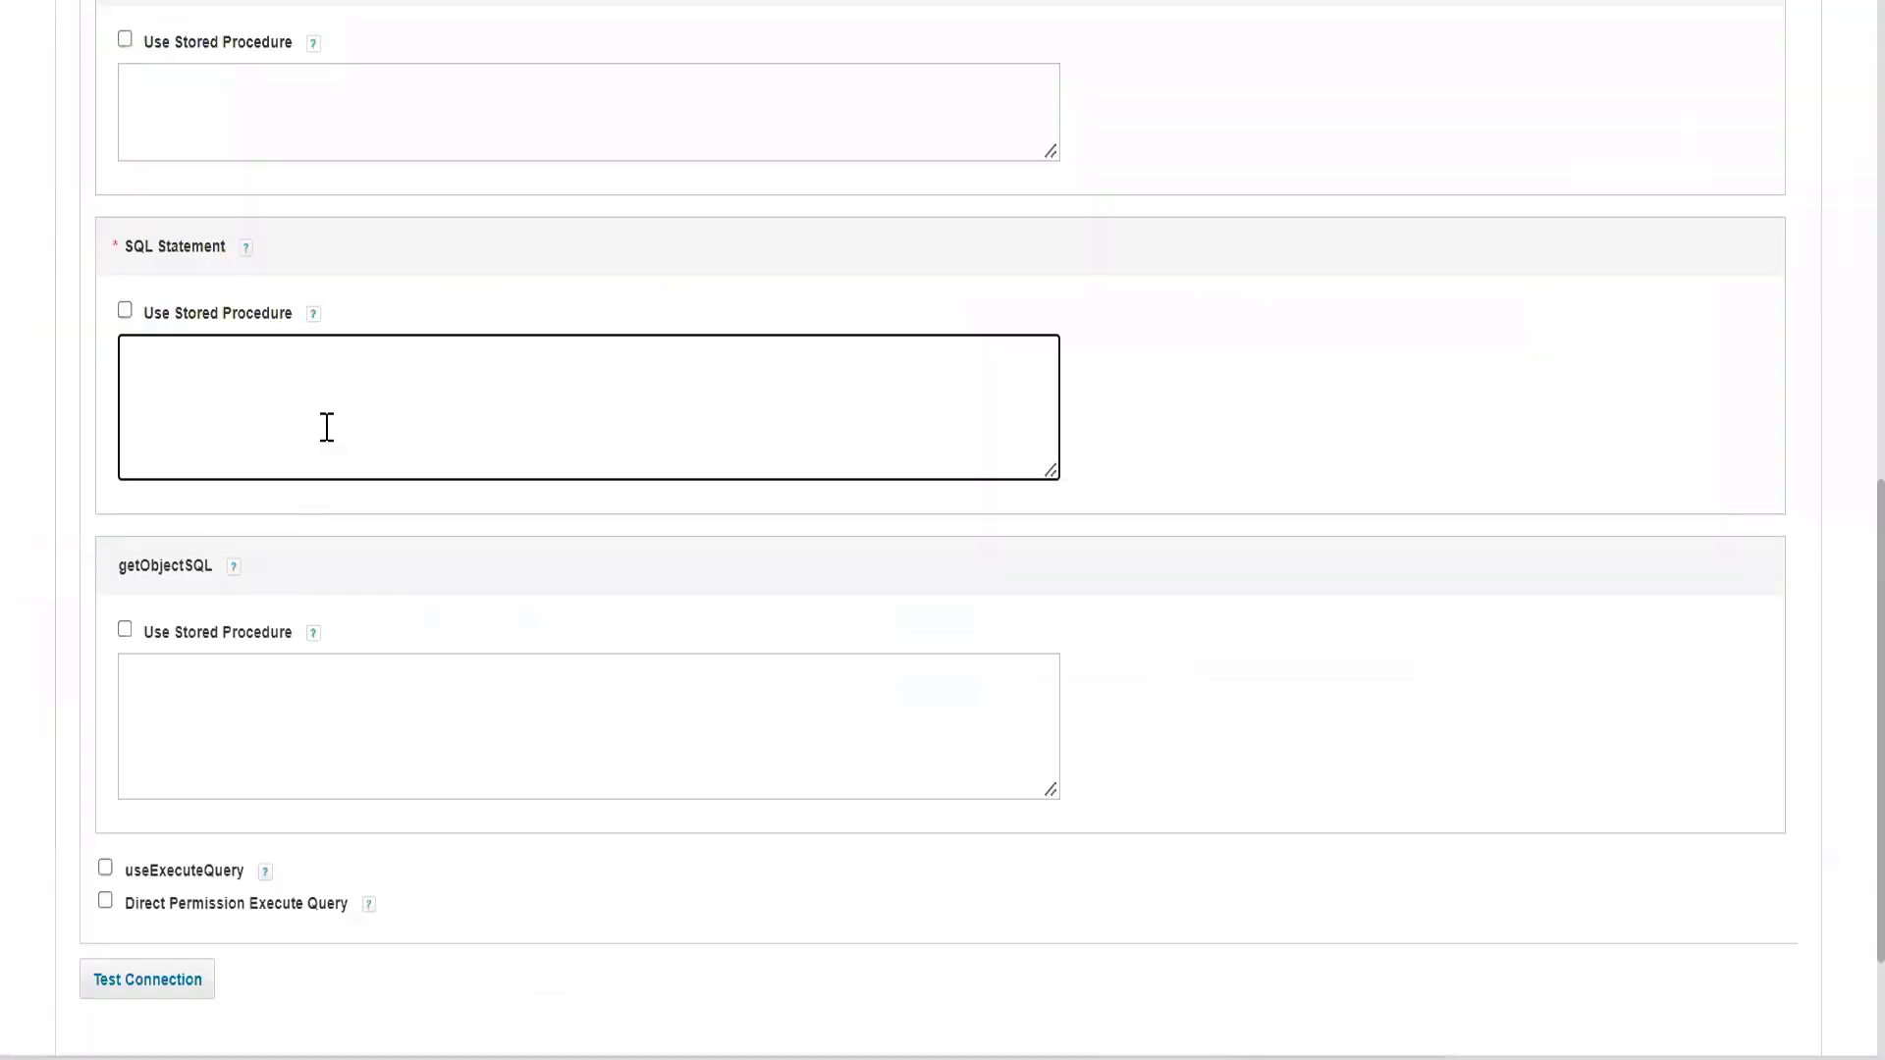
text(select * from users left outer join capabilities on users.id = capabilities.id order by users.username;)
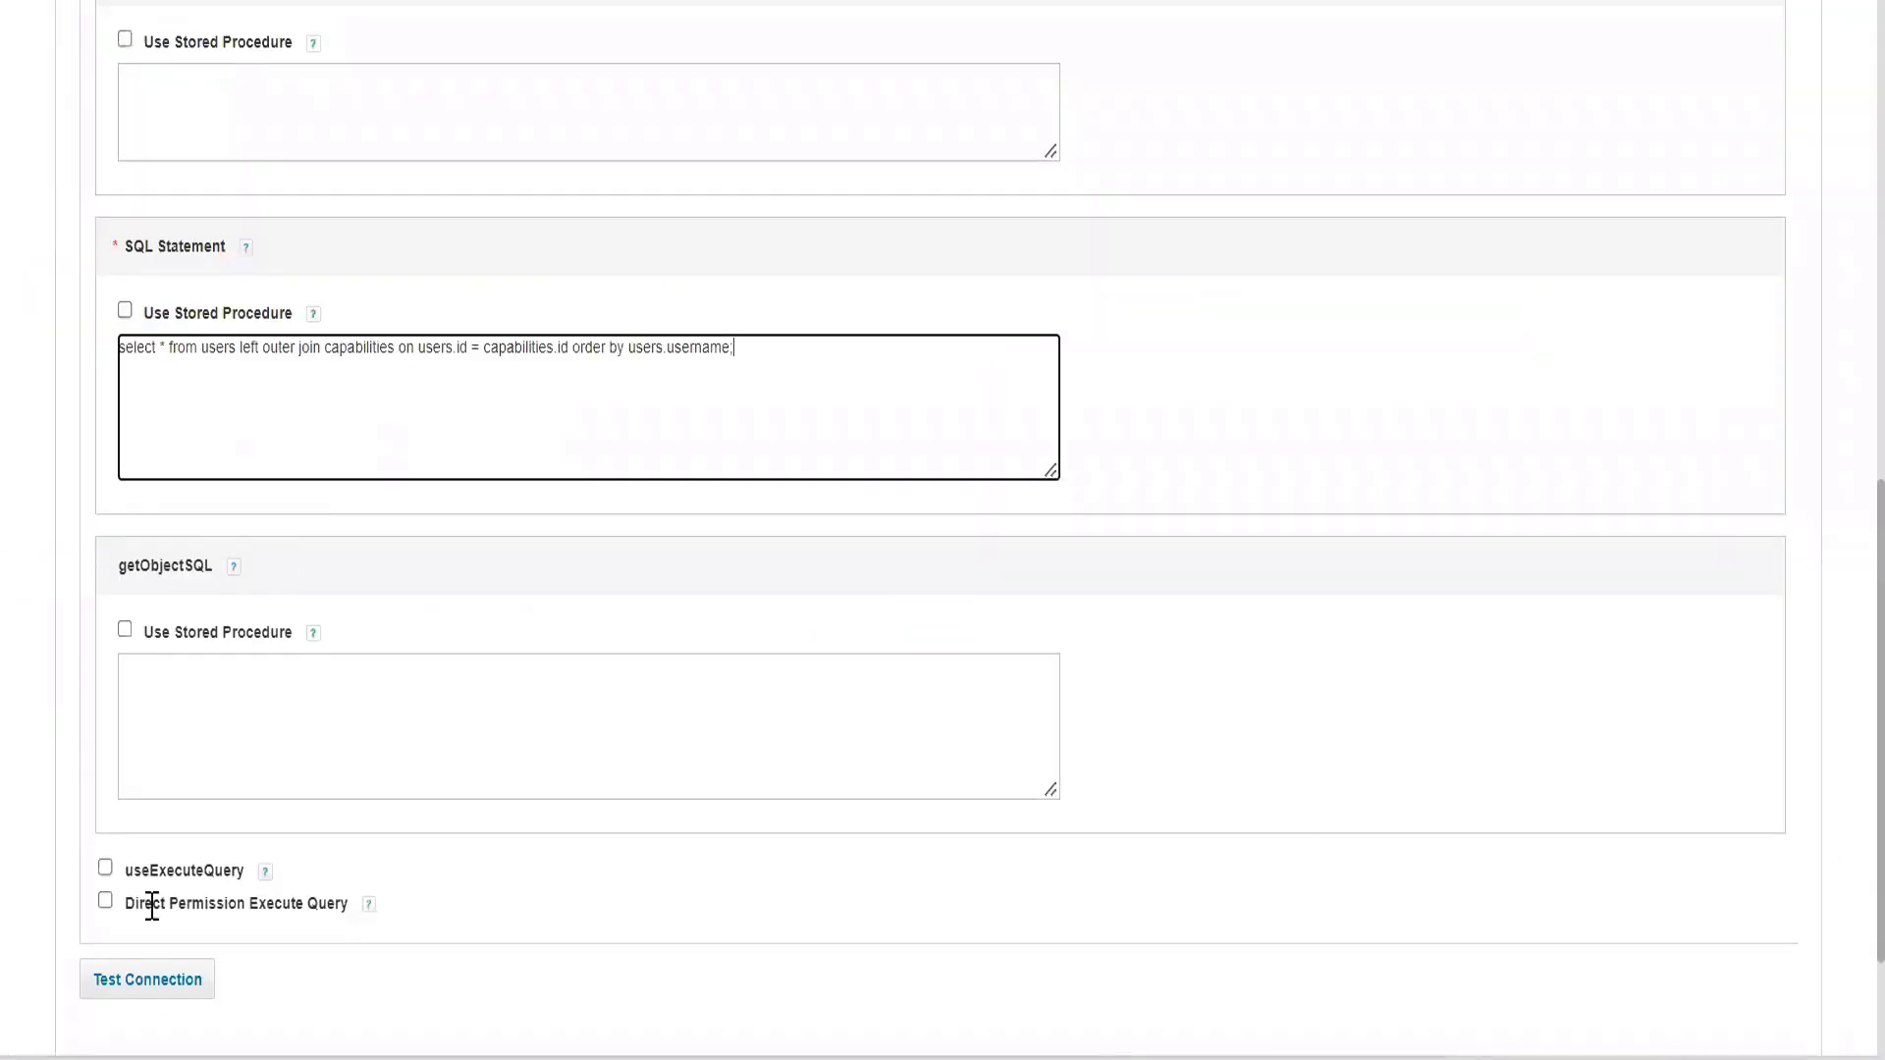
click(149, 980)
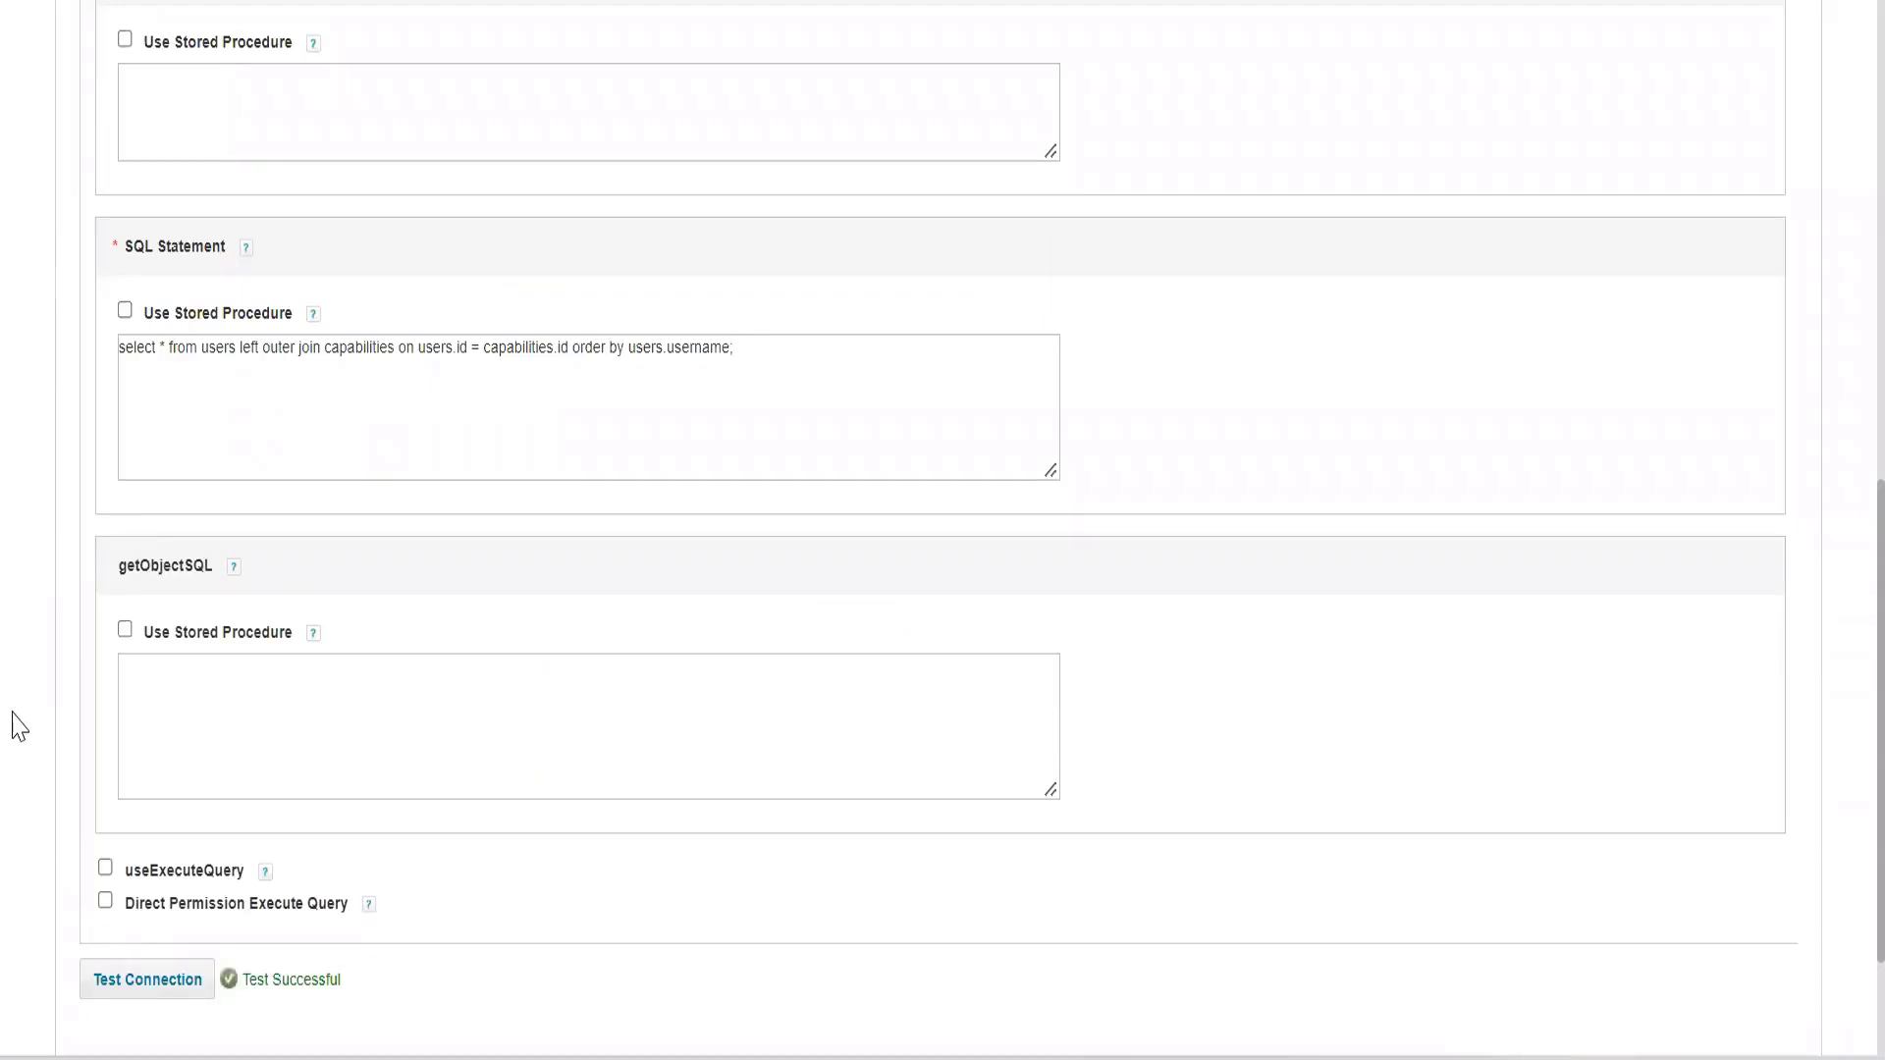
Open the schema configuration for the TRAKK application's account object type and go to its attributes.
scroll(20, 727, down, 2)
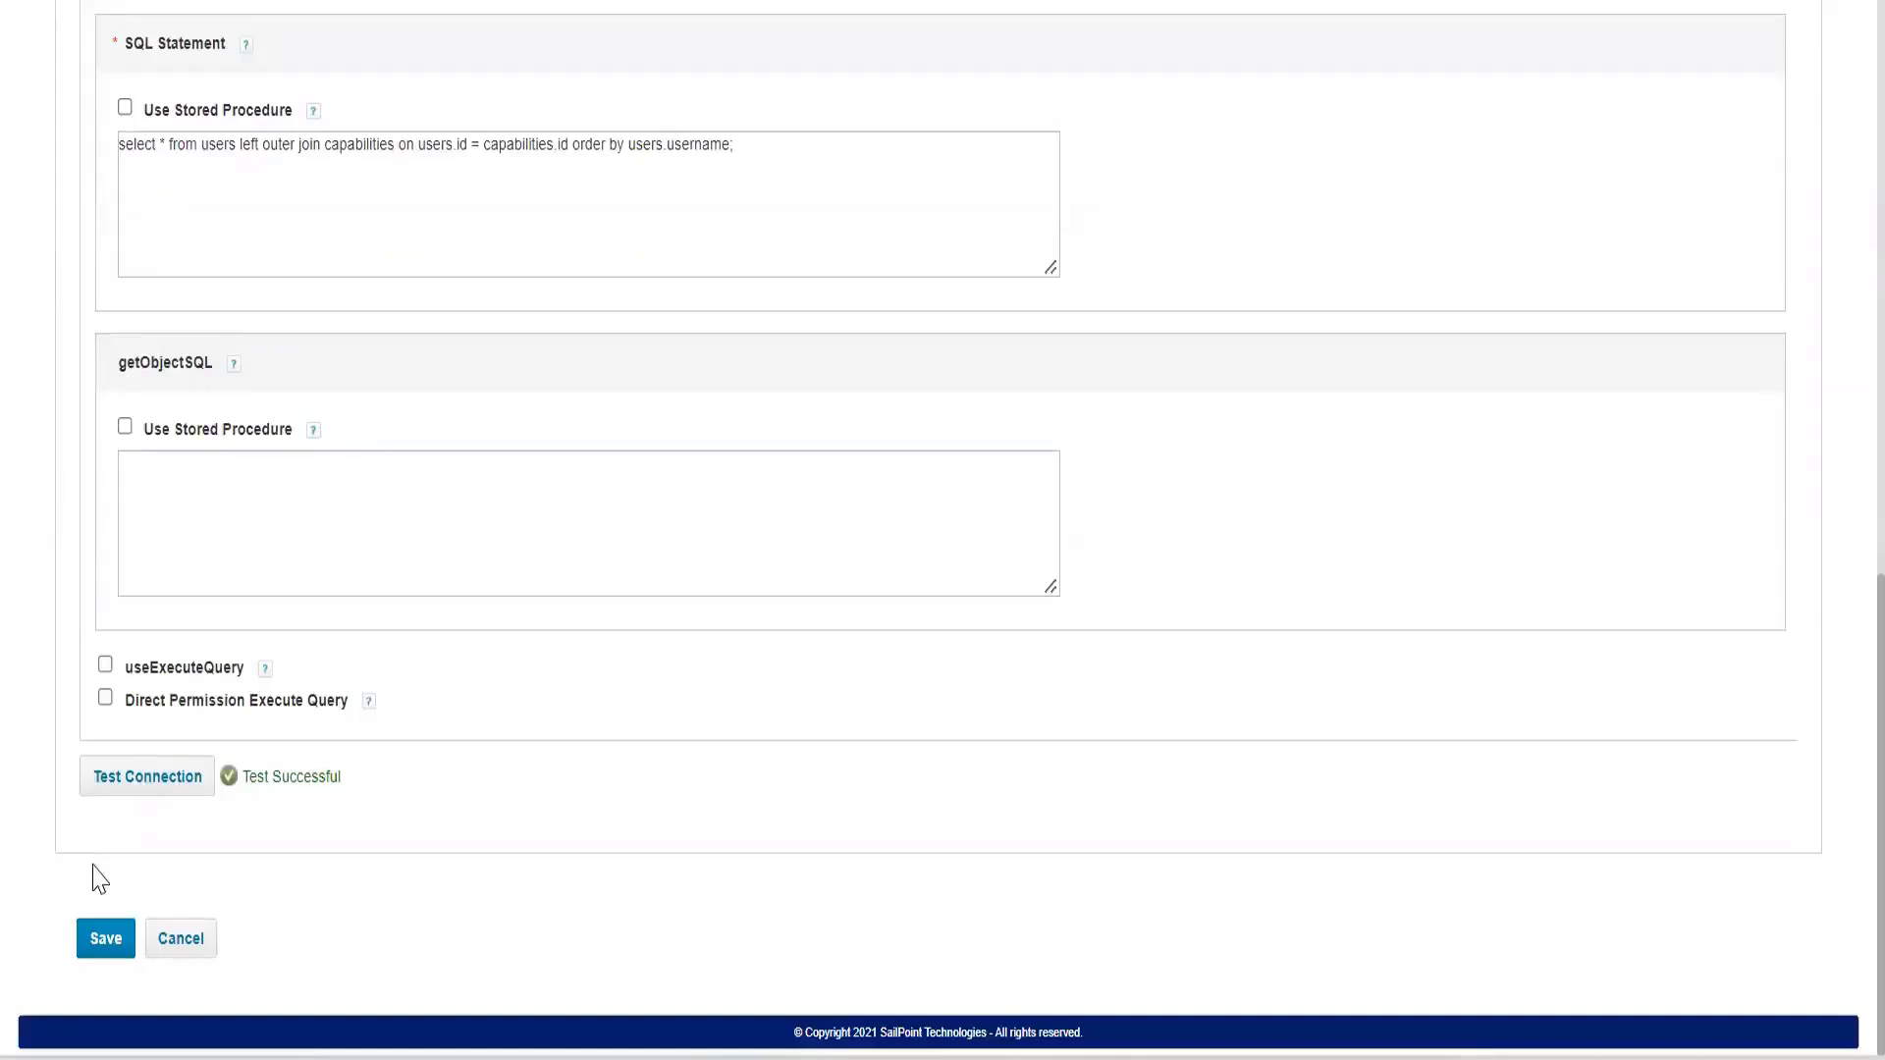
click(105, 954)
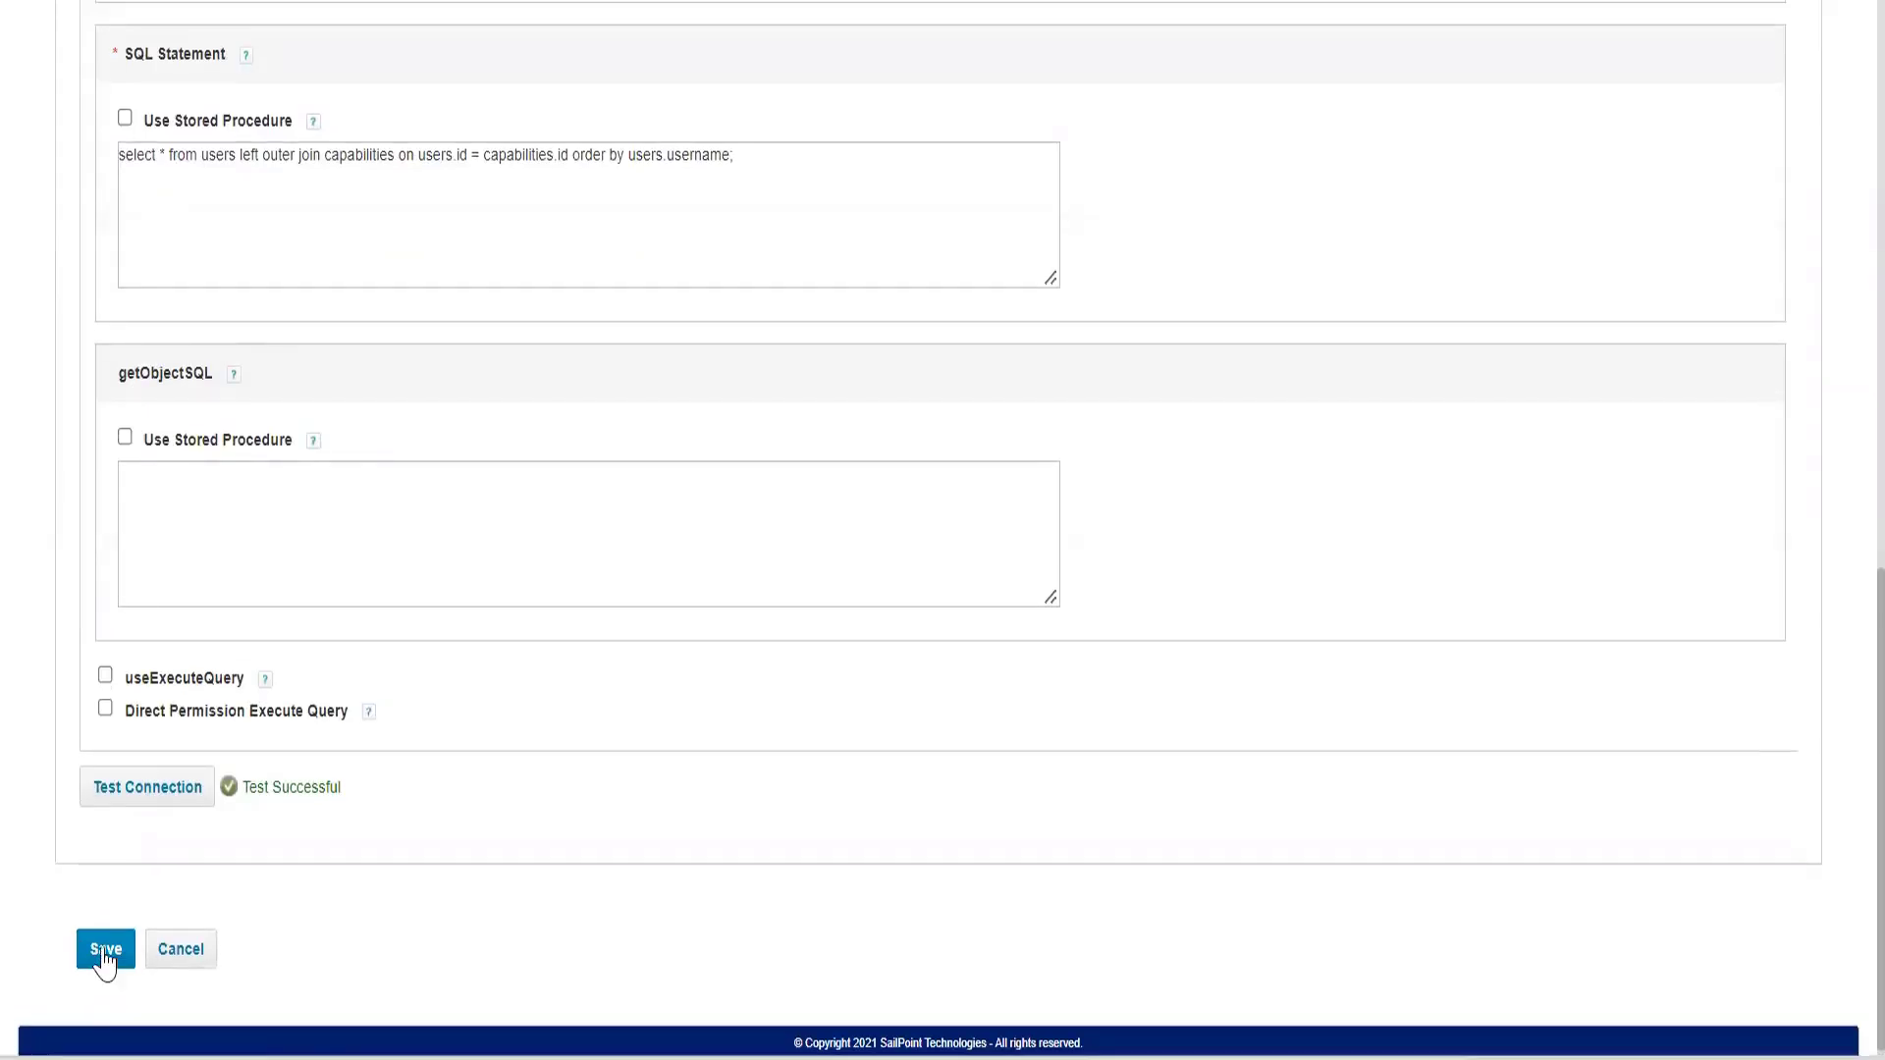
scroll(169, 241, up, 12)
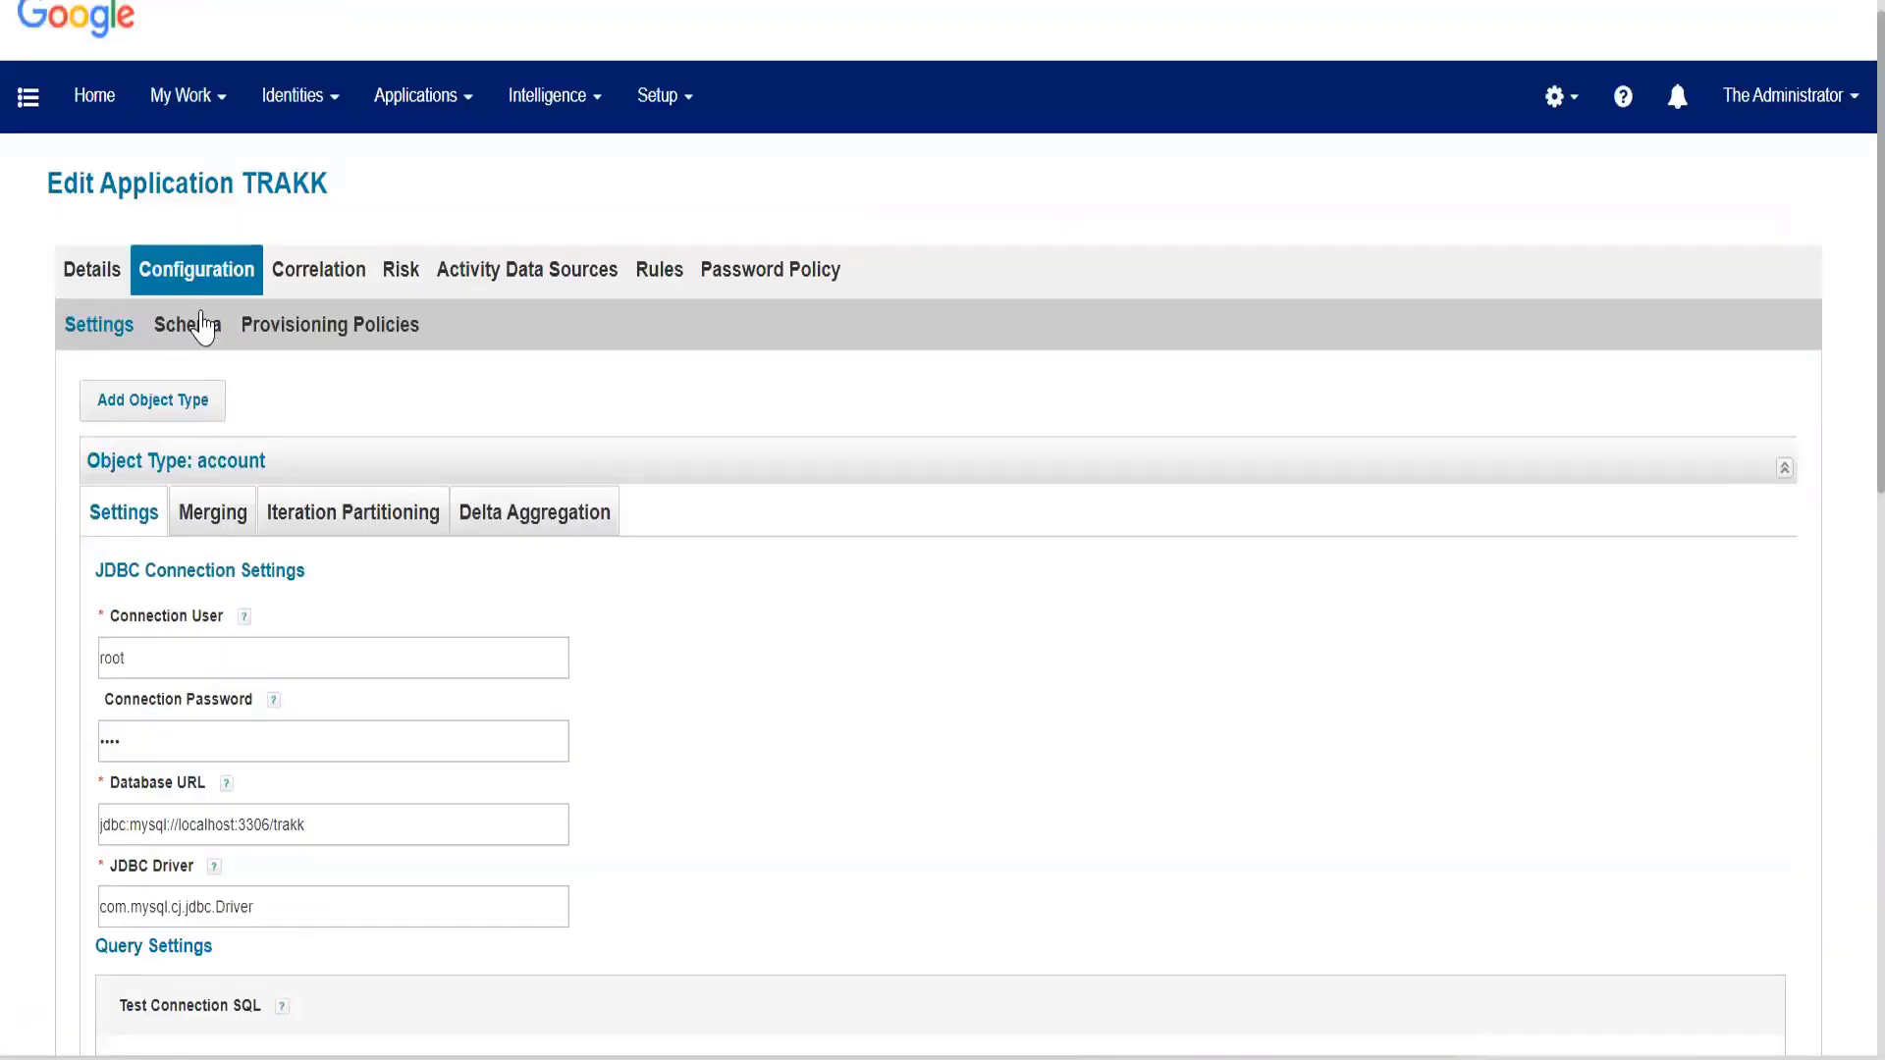
click(201, 327)
scroll(303, 703, down, 3)
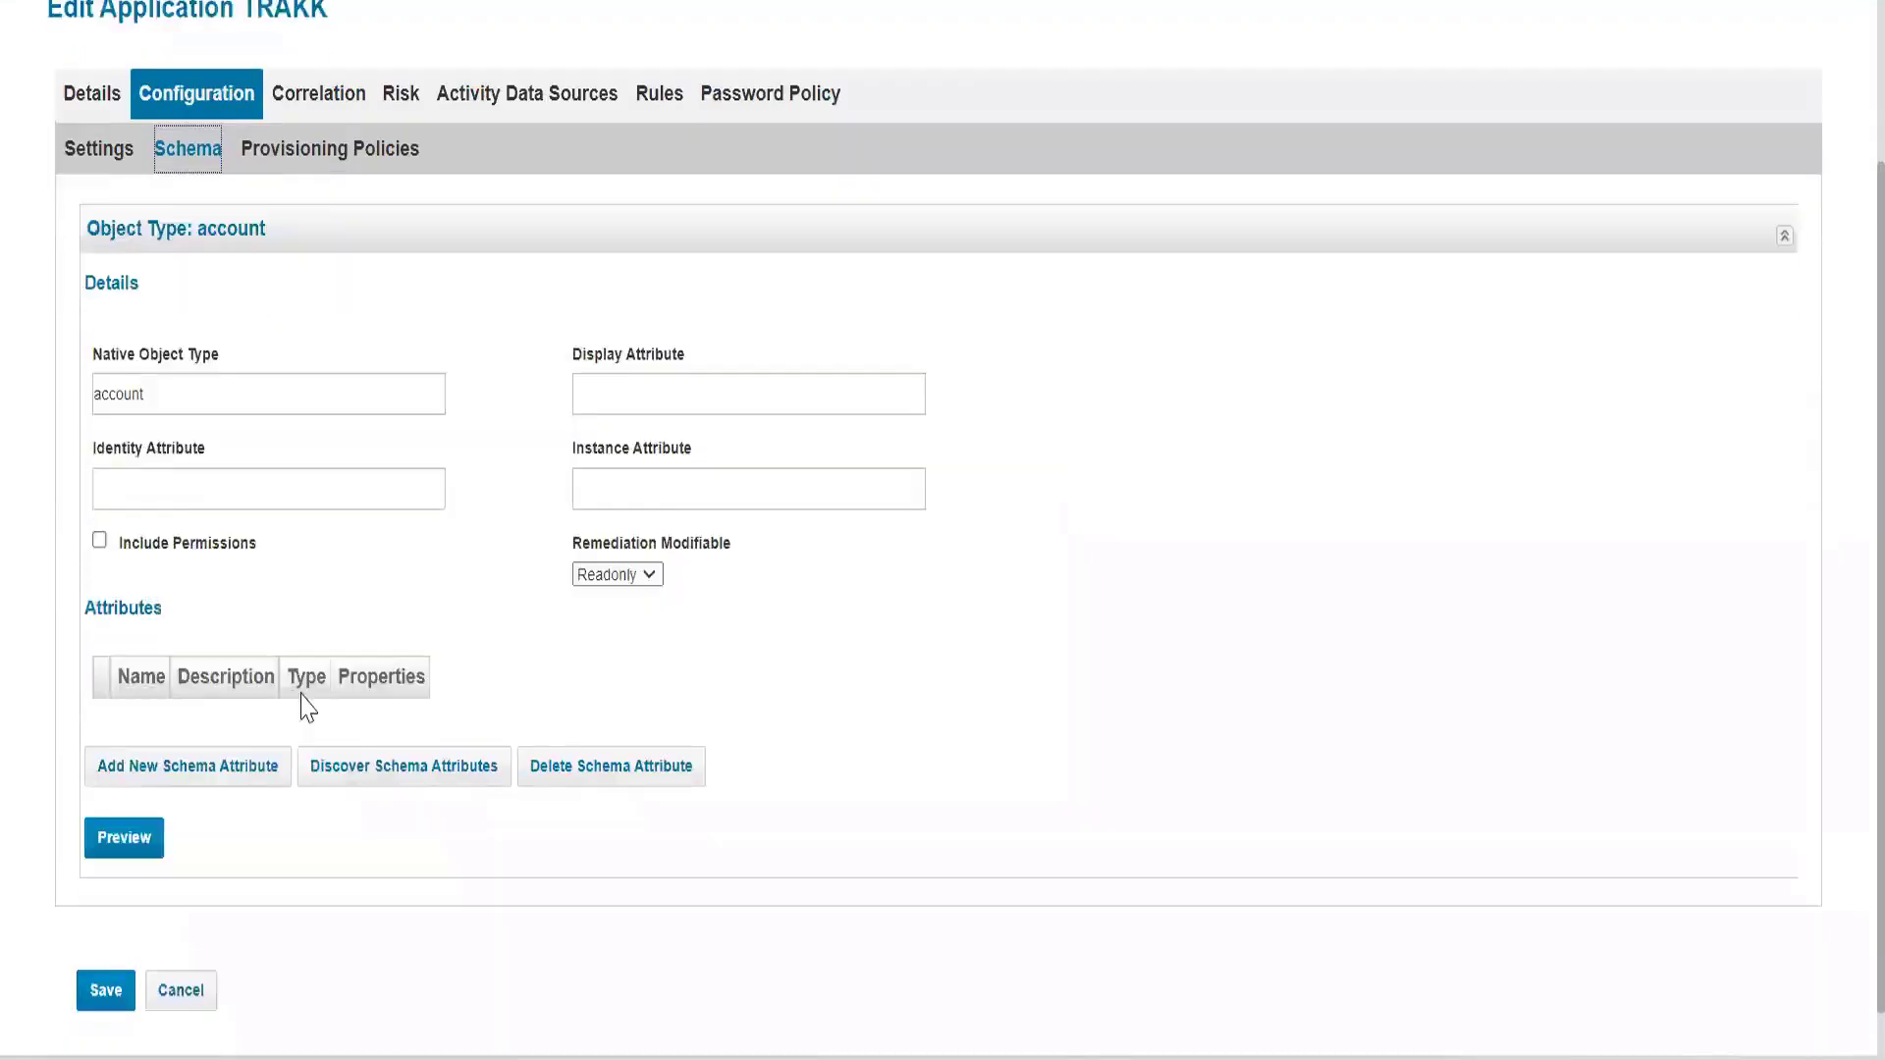
Discover the account schema attributes for the TRAKK application and set the Identity Attribute to id.
click(381, 715)
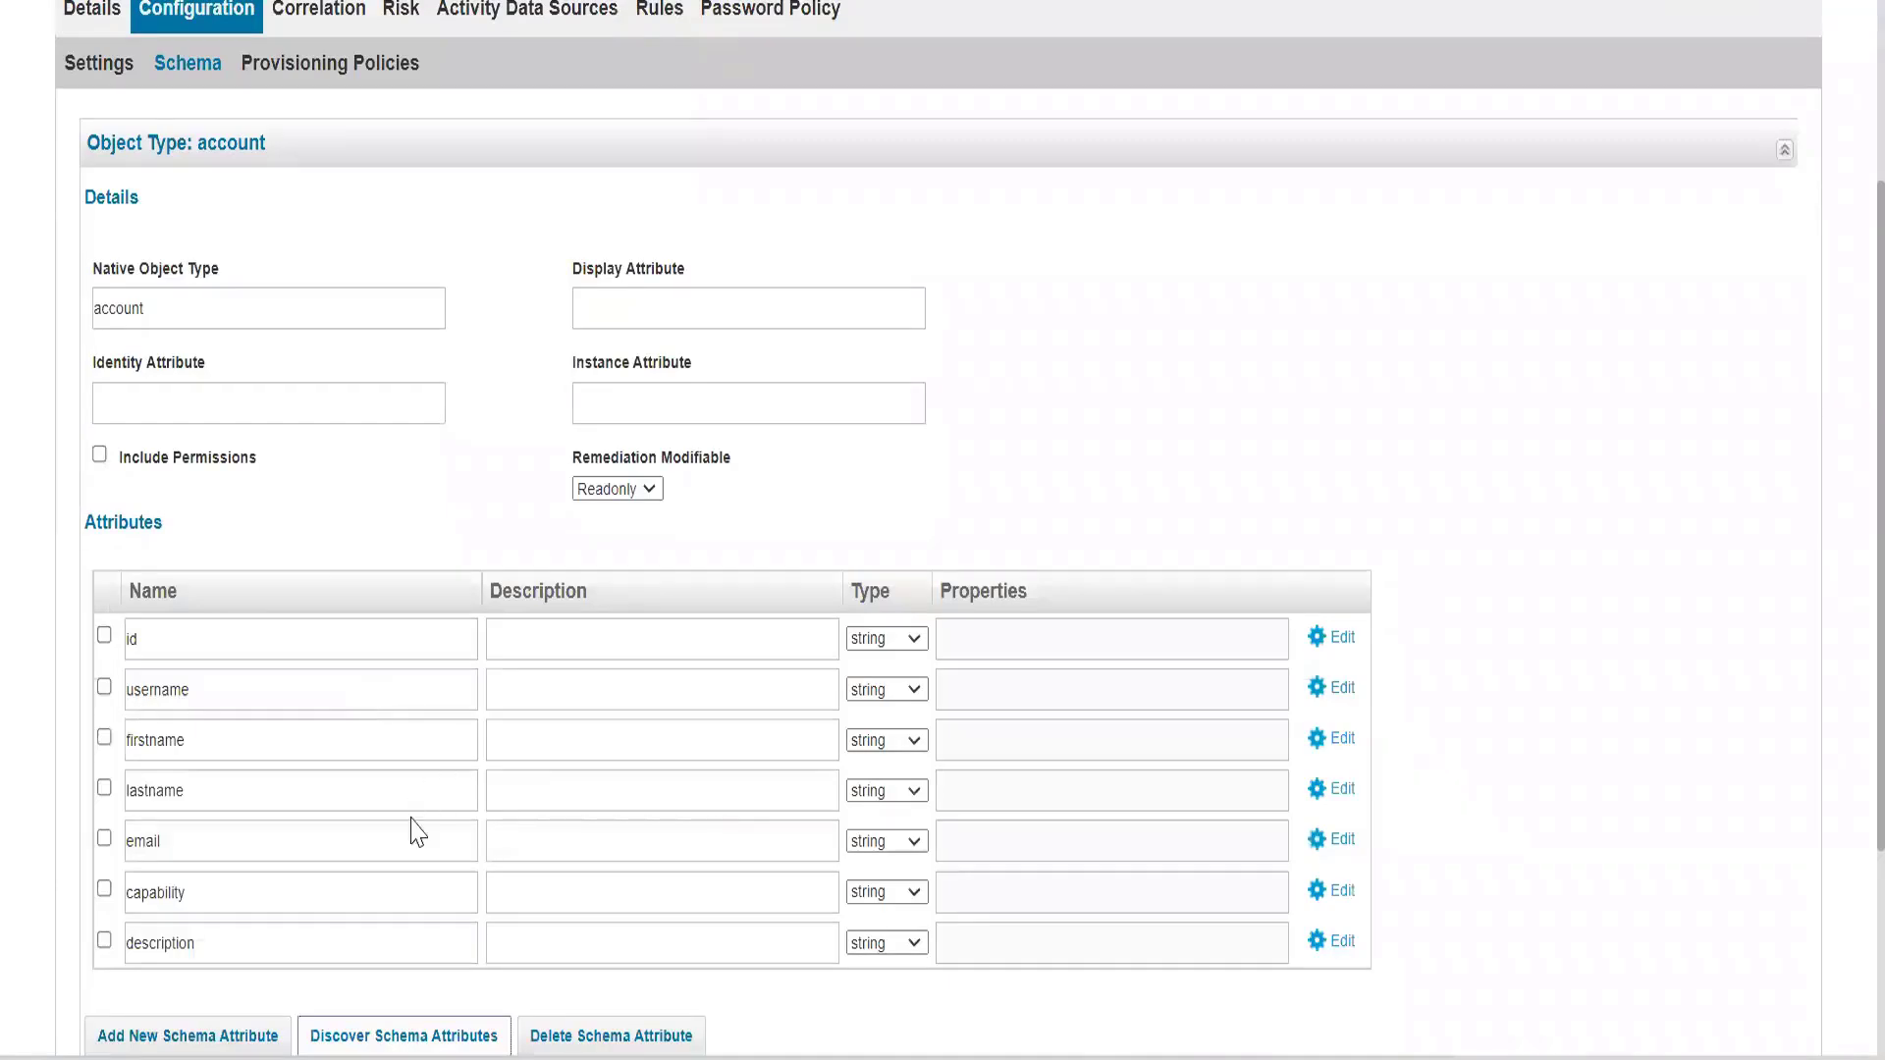
scroll(413, 829, down, 2)
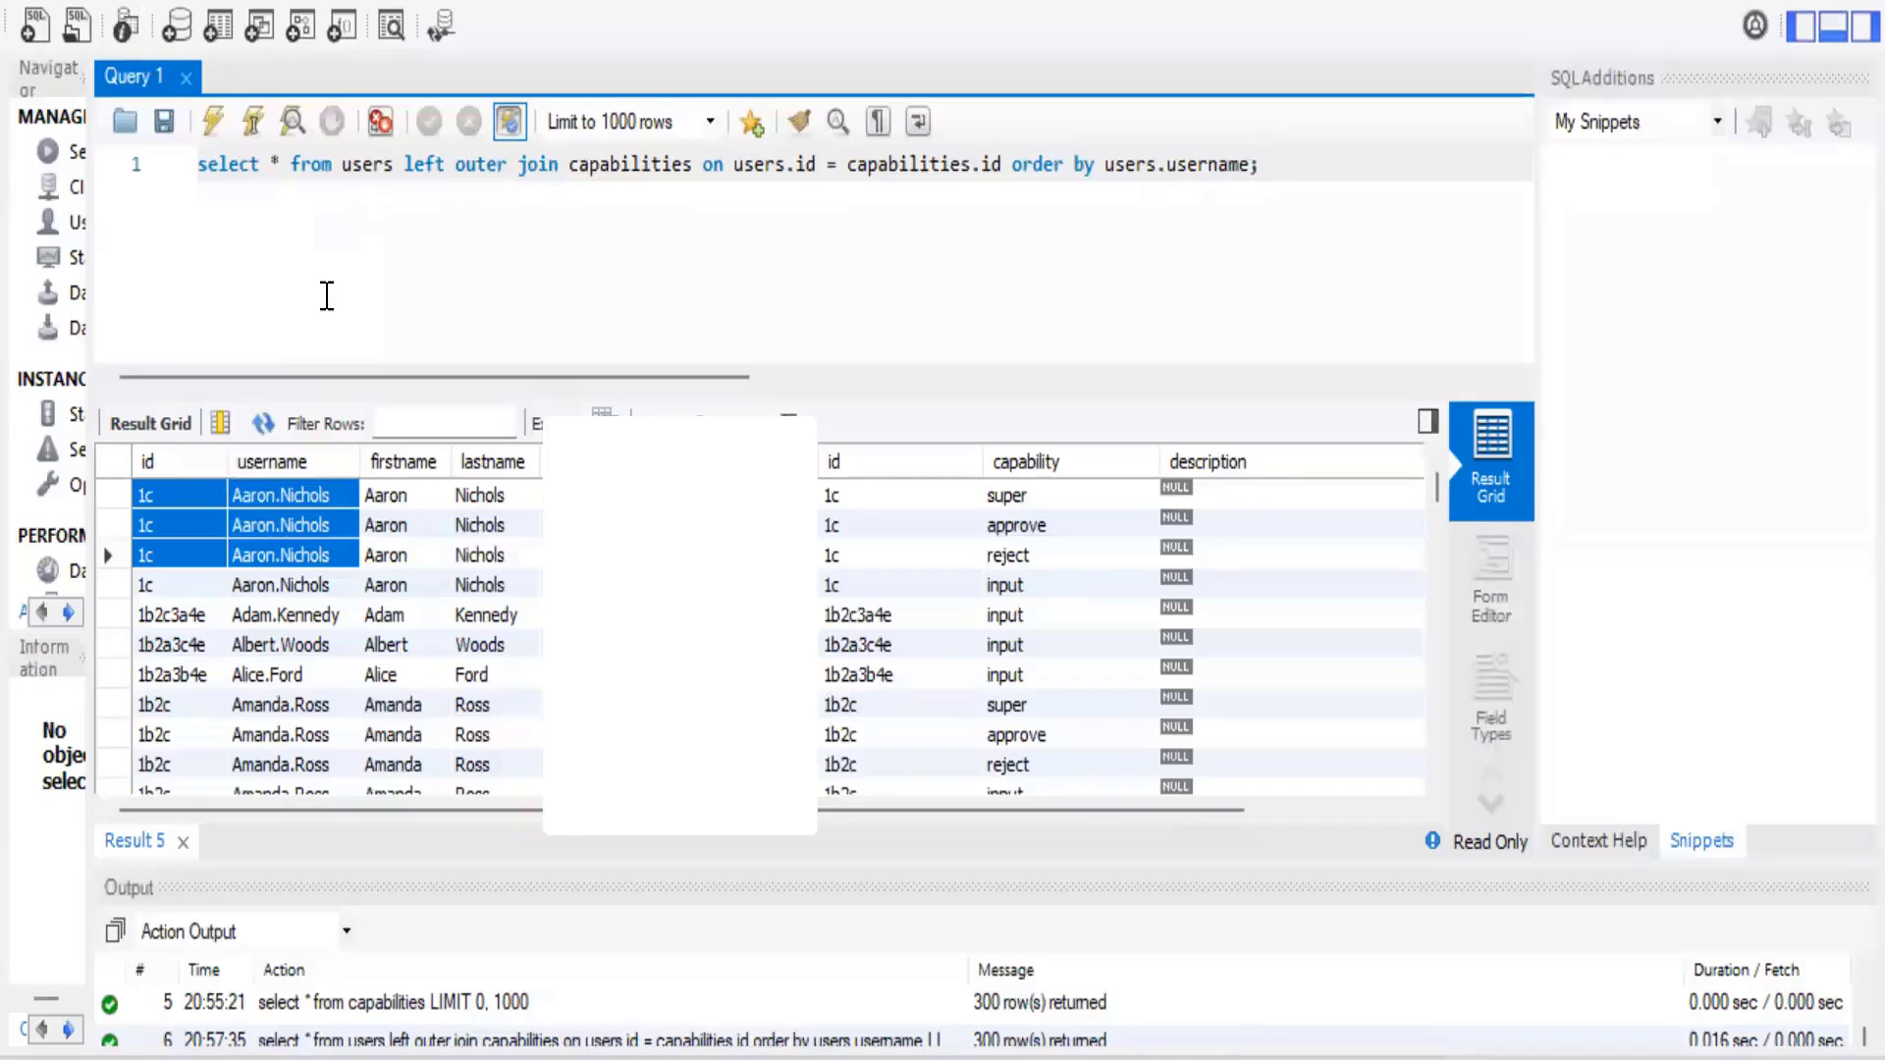
click(149, 467)
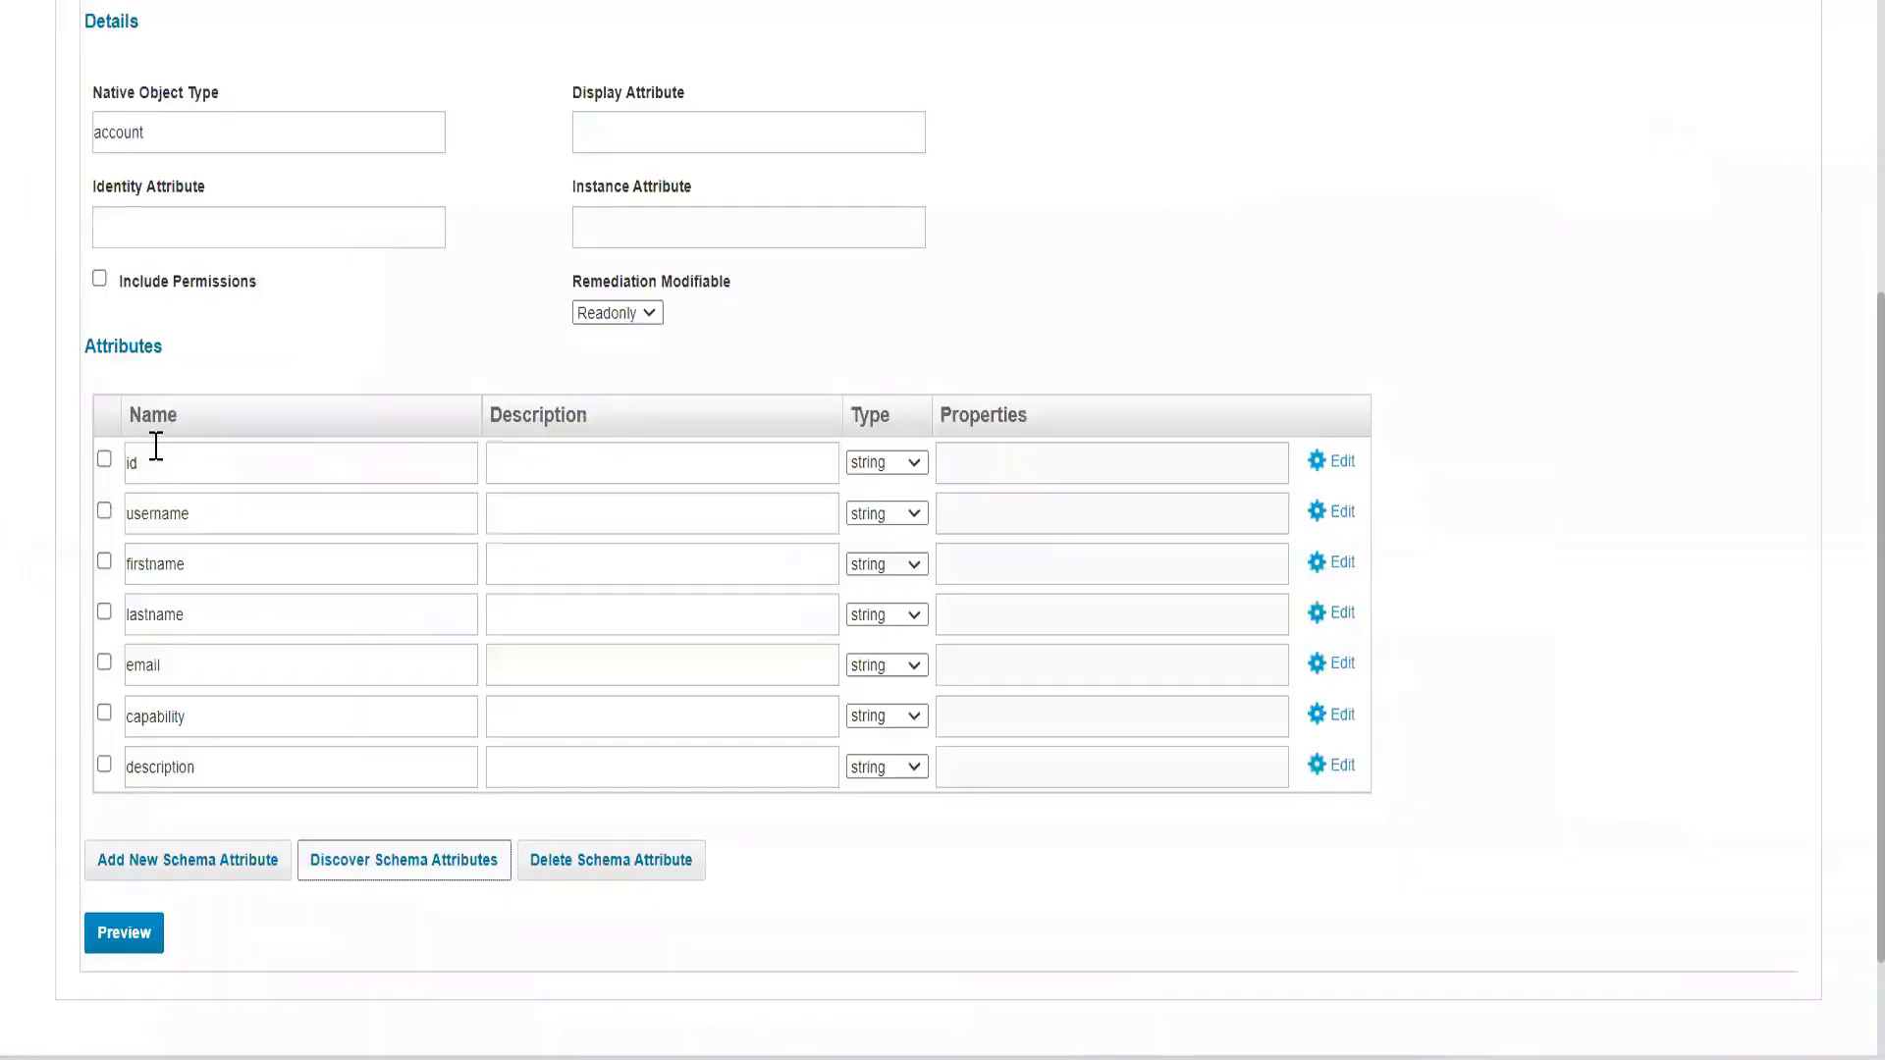
click(152, 460)
click(140, 236)
text(id)
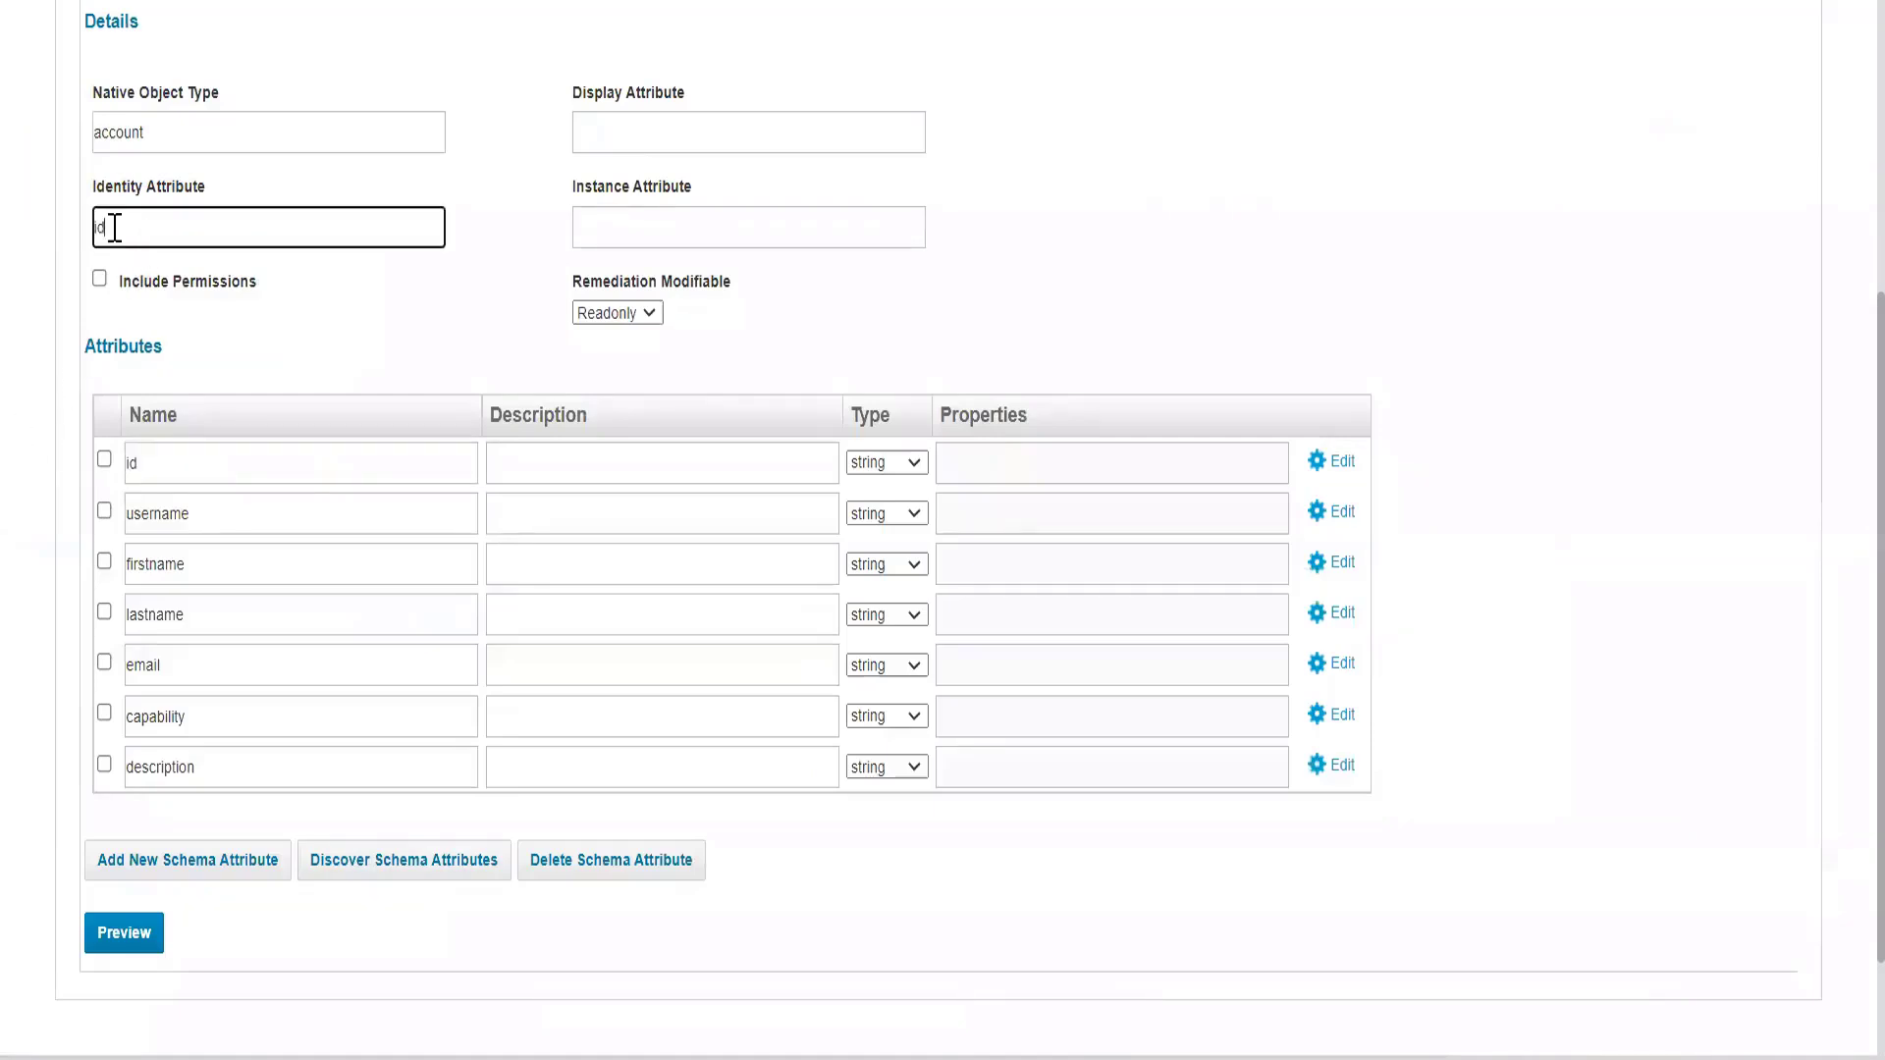
drag(91, 192, 371, 196)
Check the username column in MySQL Workbench and set the account schema's Display Attribute to username in IdentityIQ.
key(alt+Tab)
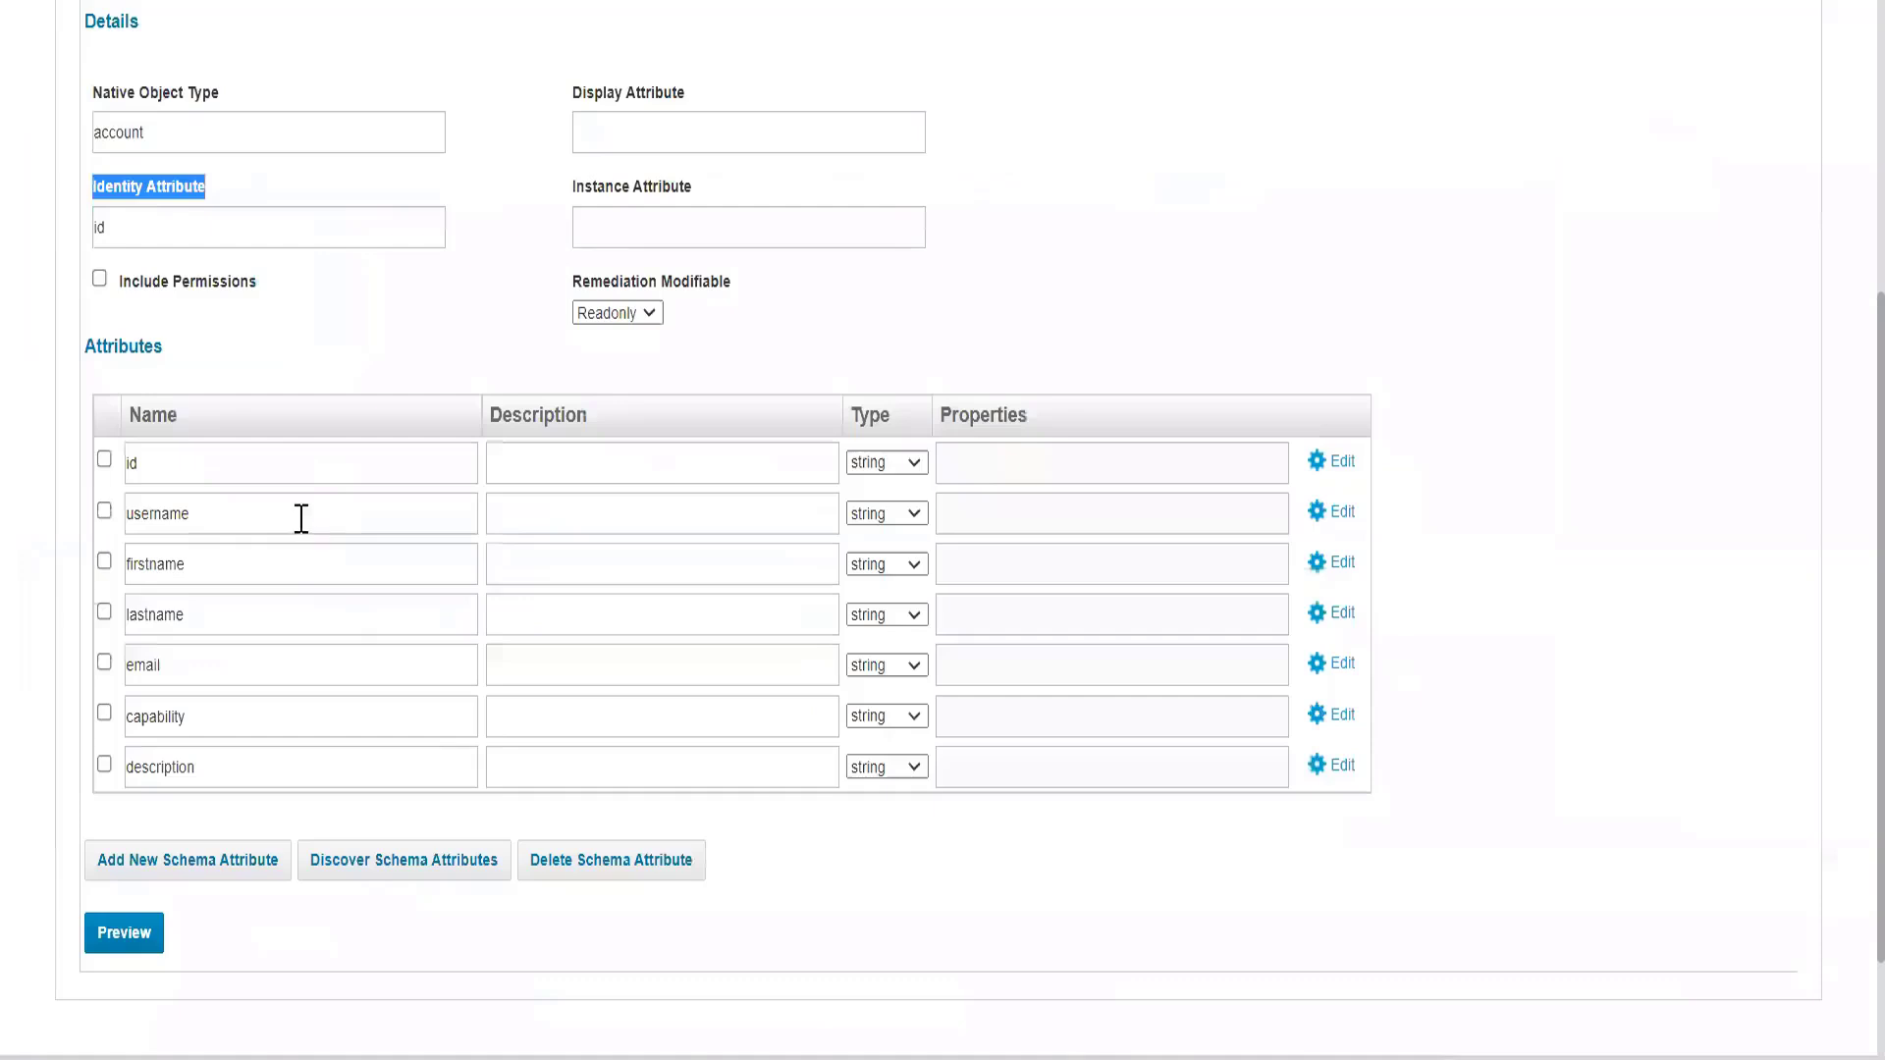
double_click(299, 517)
key(ctrl+c)
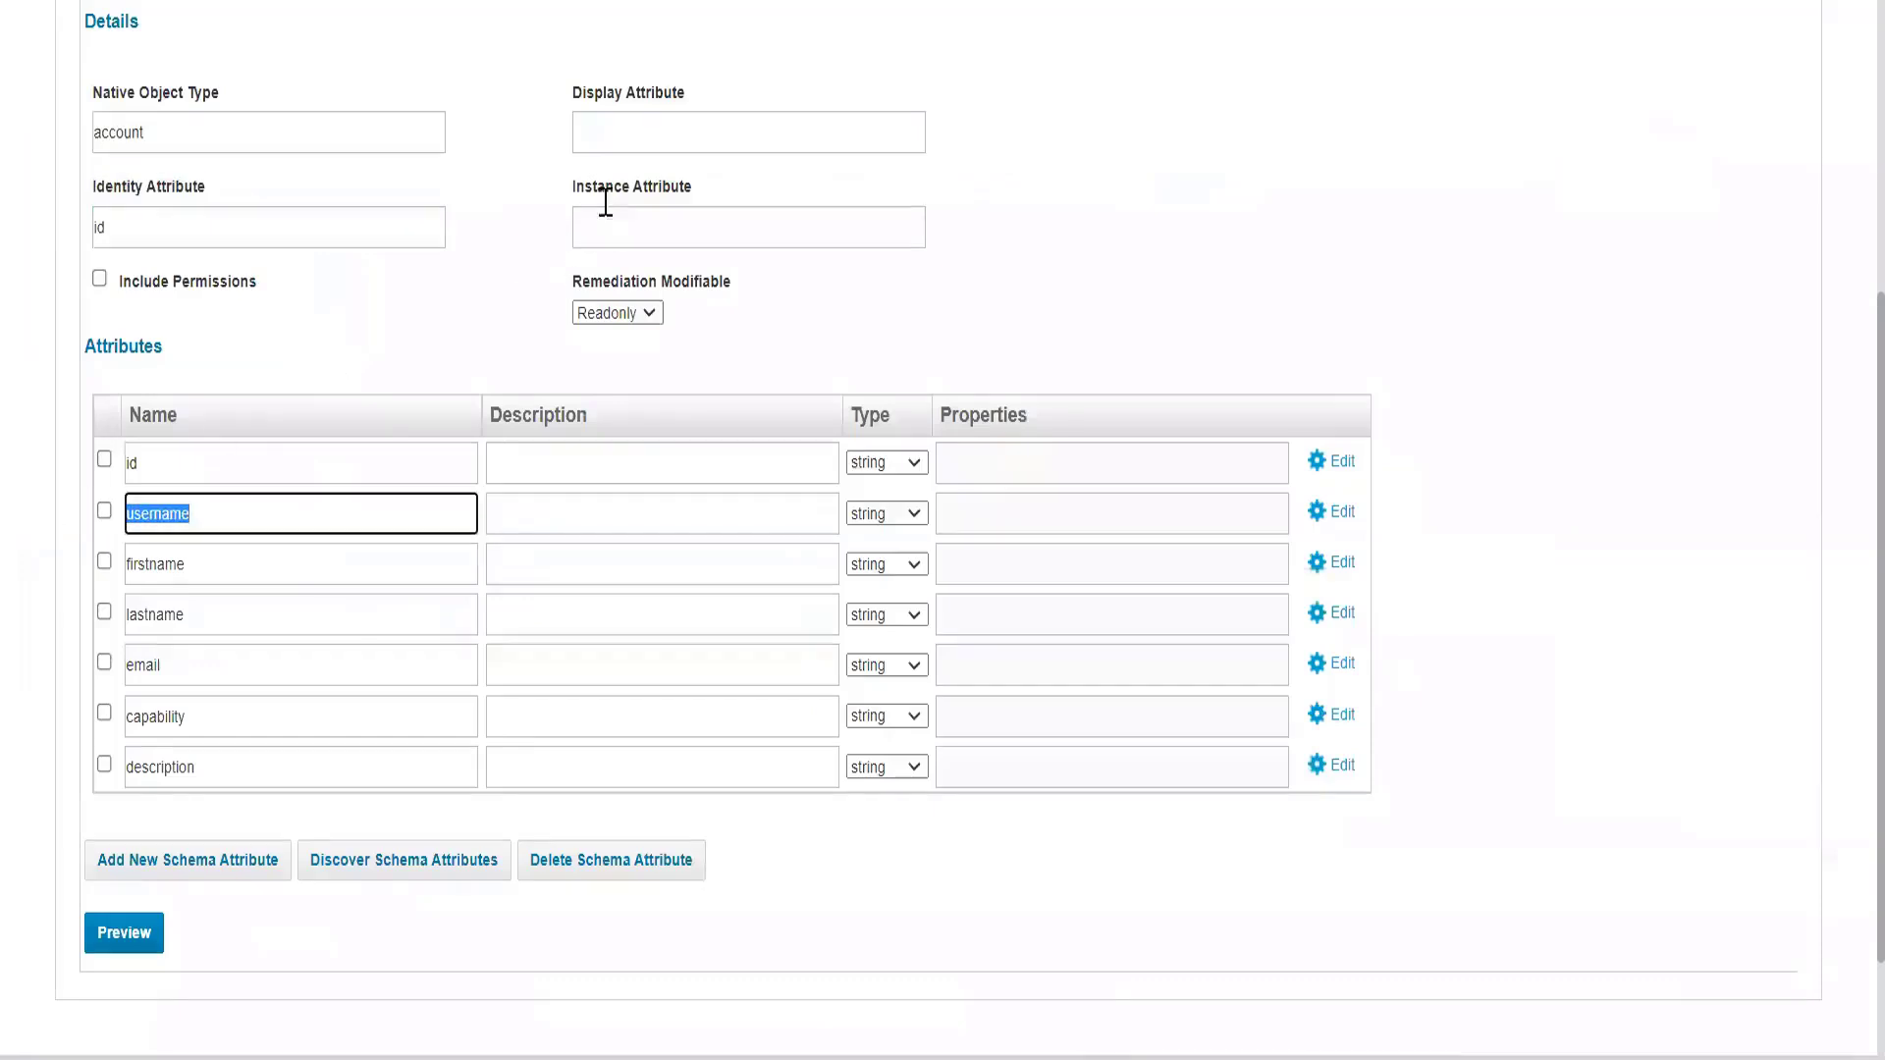
click(634, 137)
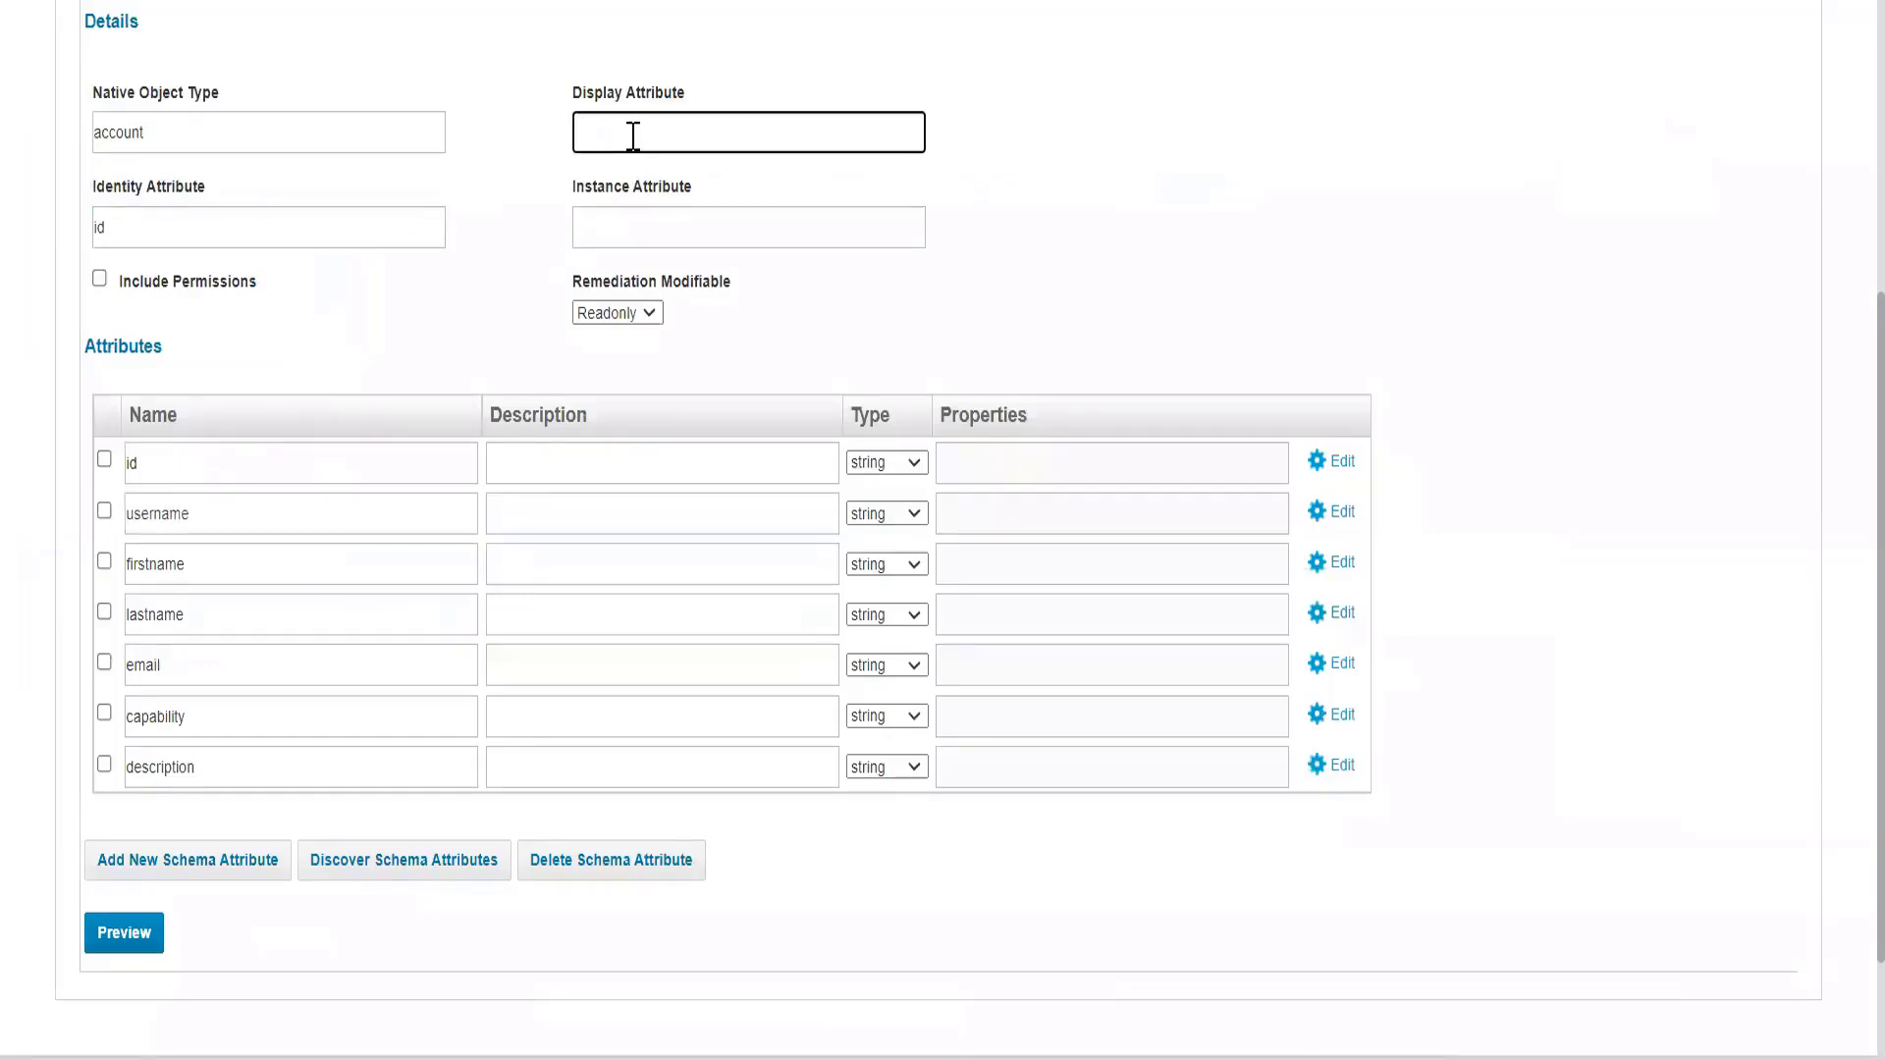
key(ctrl+v)
Preview the account data read with the discovered schema and save the TRAKK application.
click(94, 931)
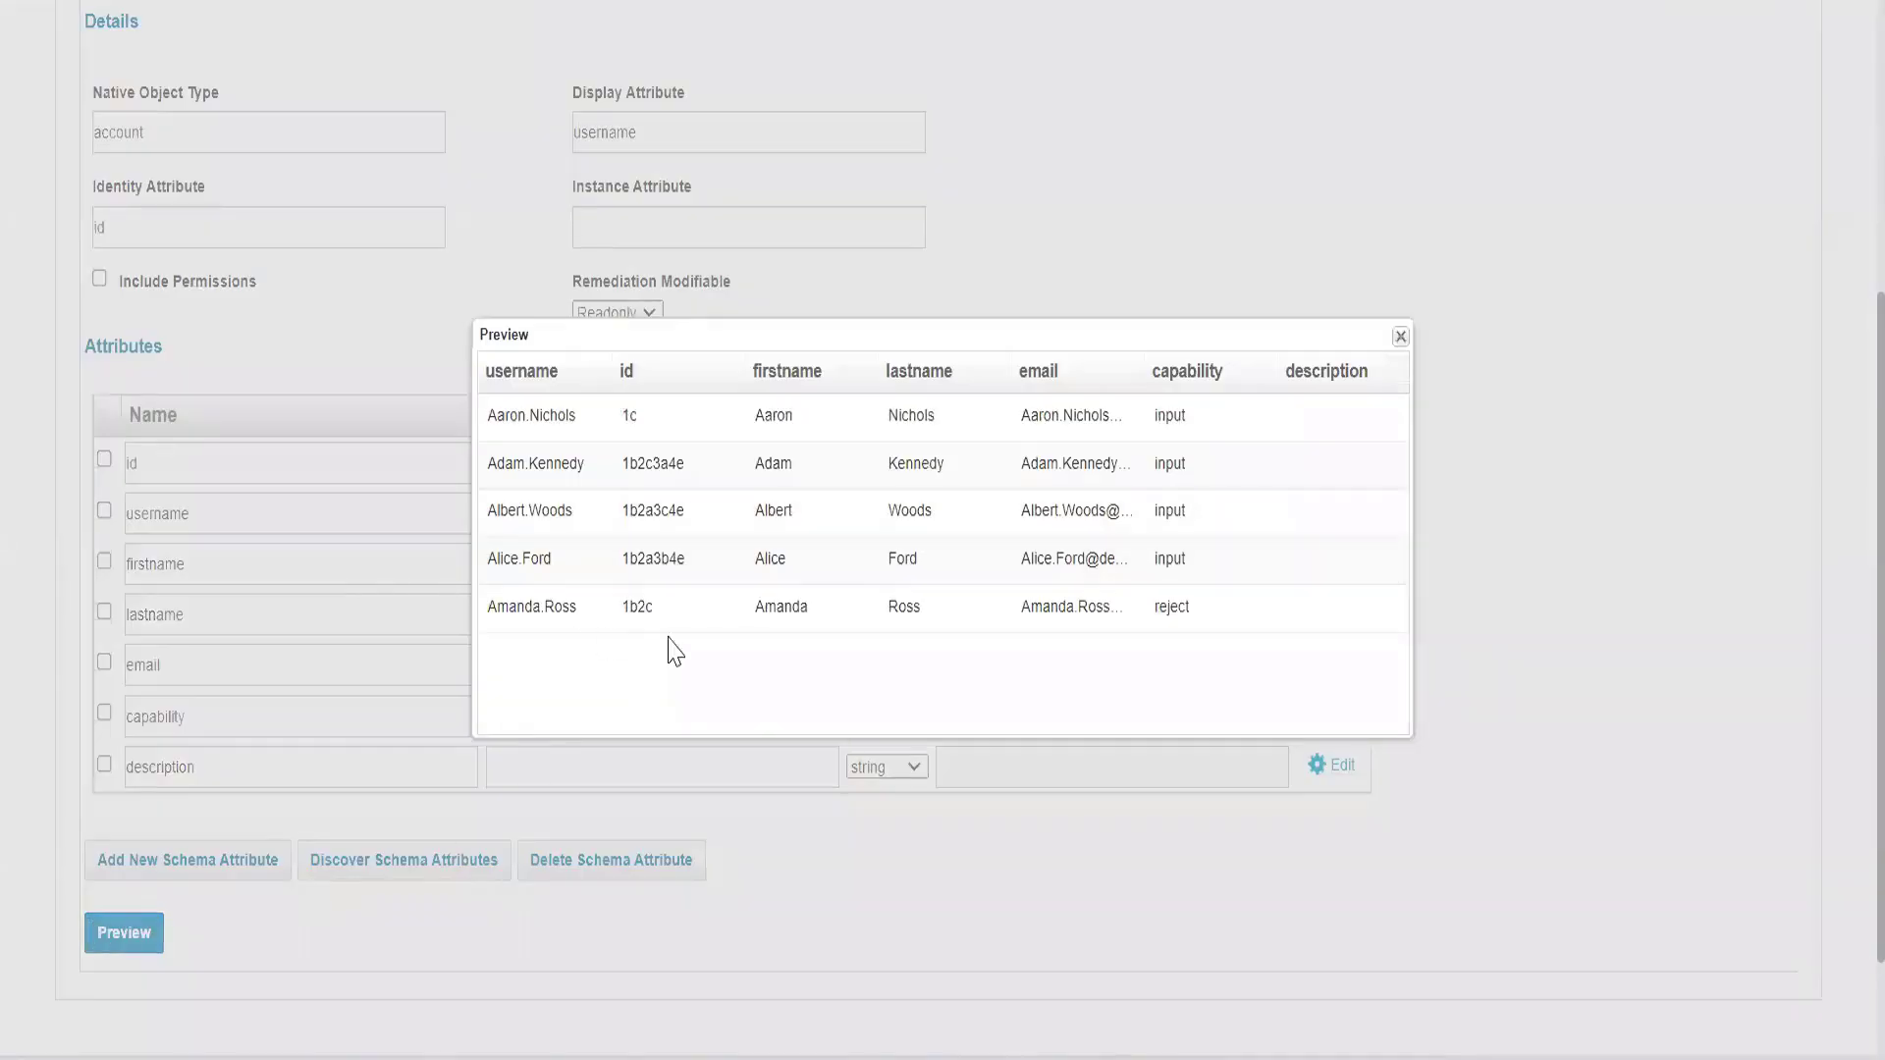
click(1398, 339)
scroll(118, 923, down, 2)
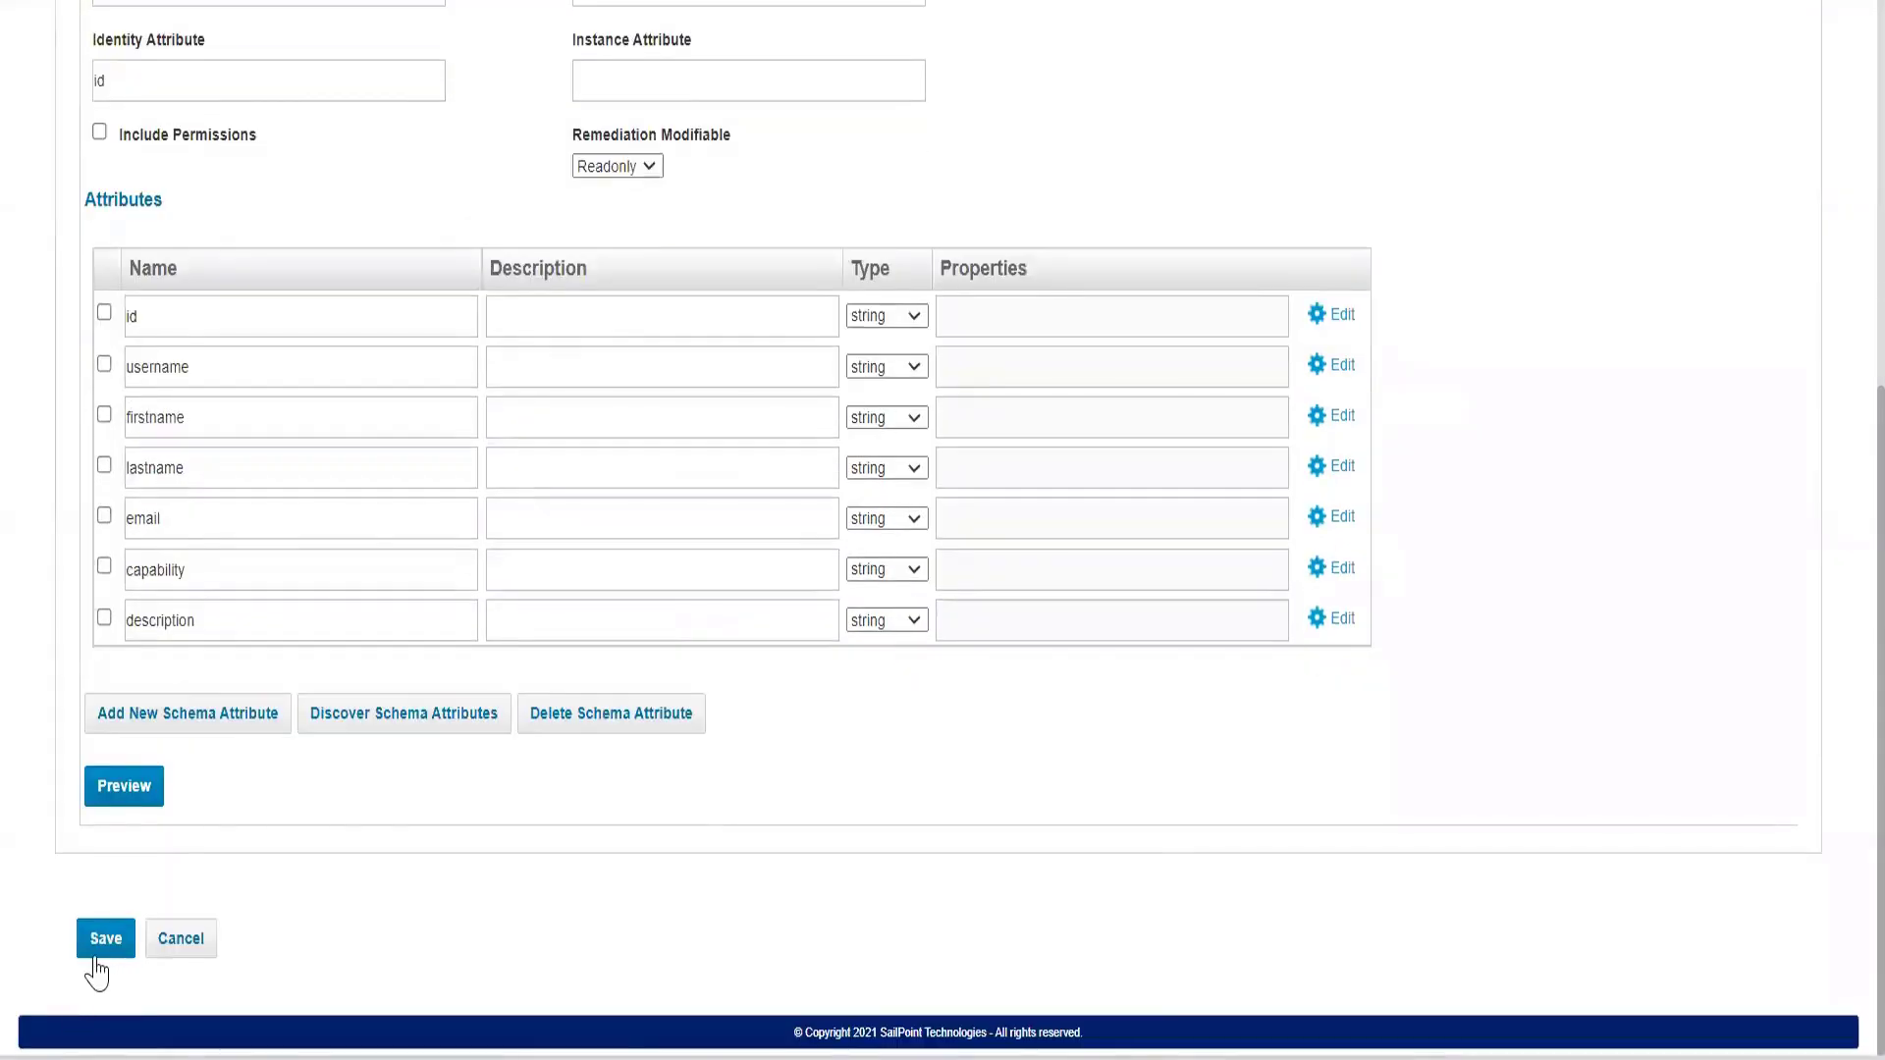
click(102, 941)
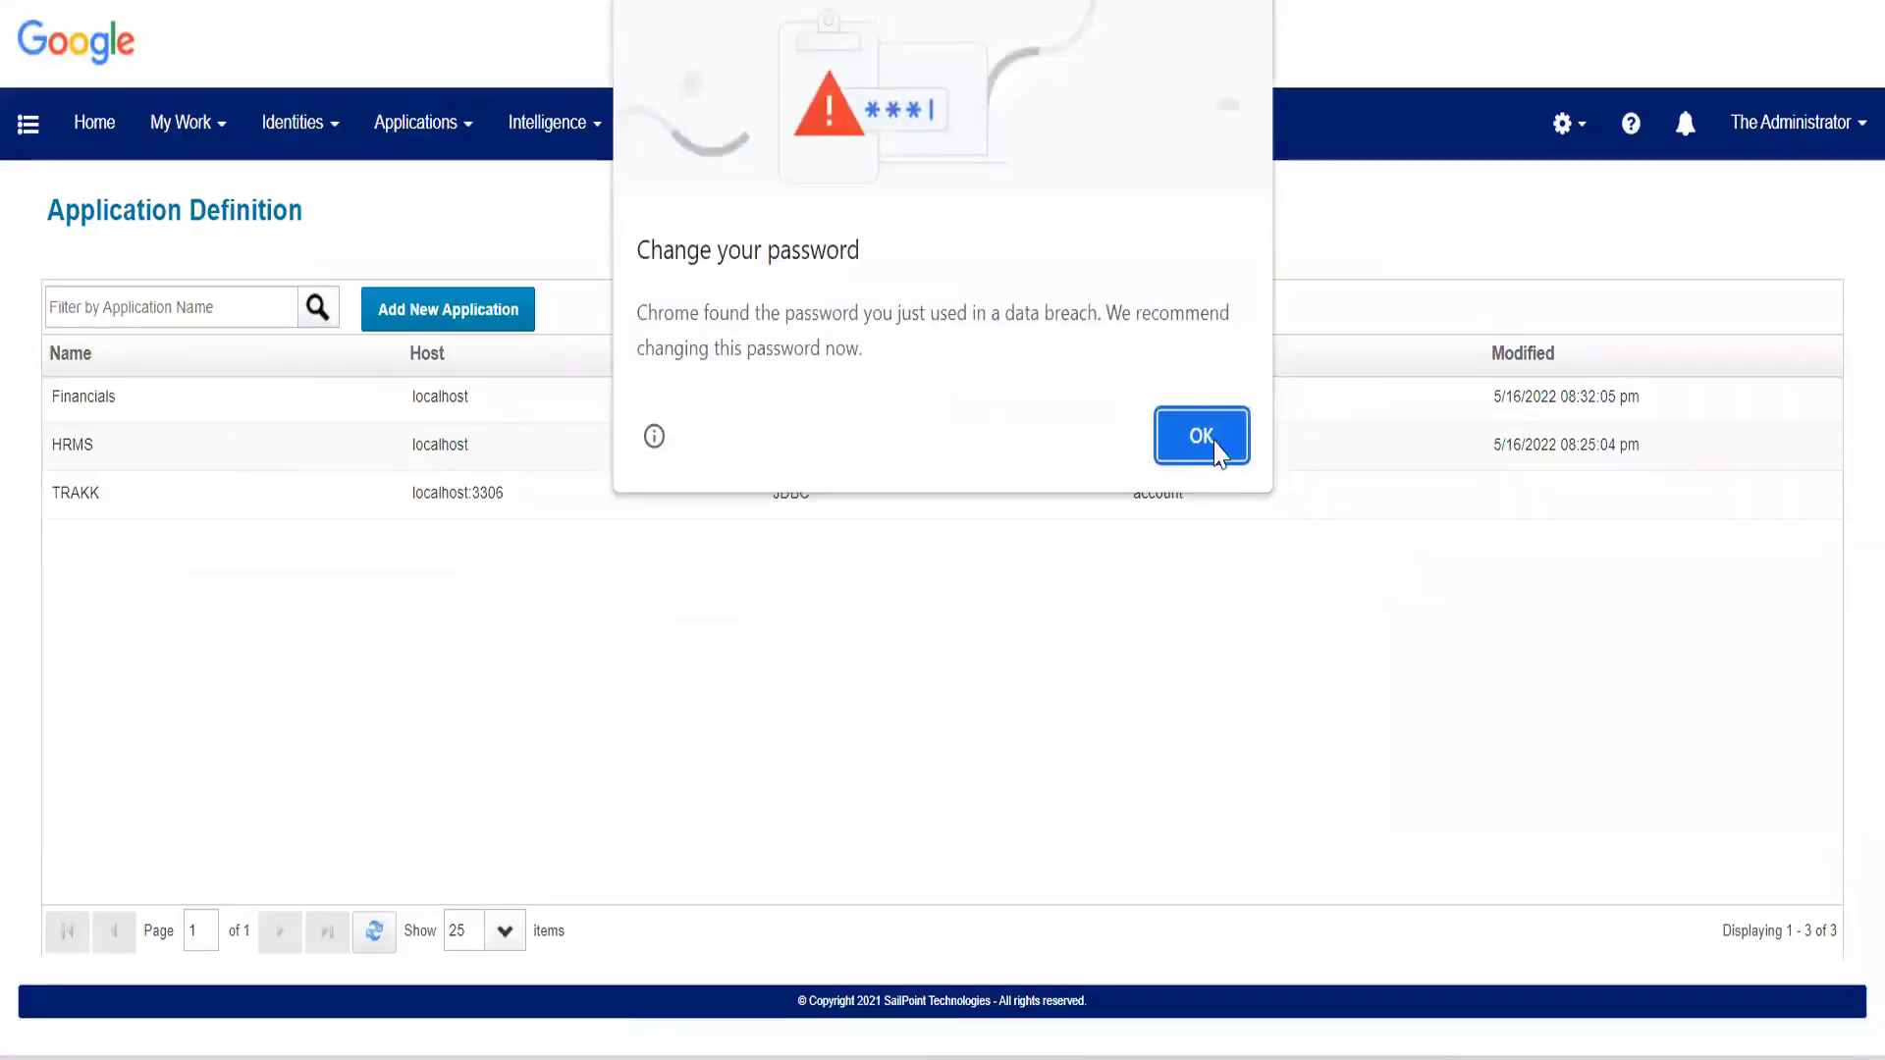
Dismiss the browser's password warning and reopen the TRAKK application's configuration settings.
click(1209, 438)
click(1600, 541)
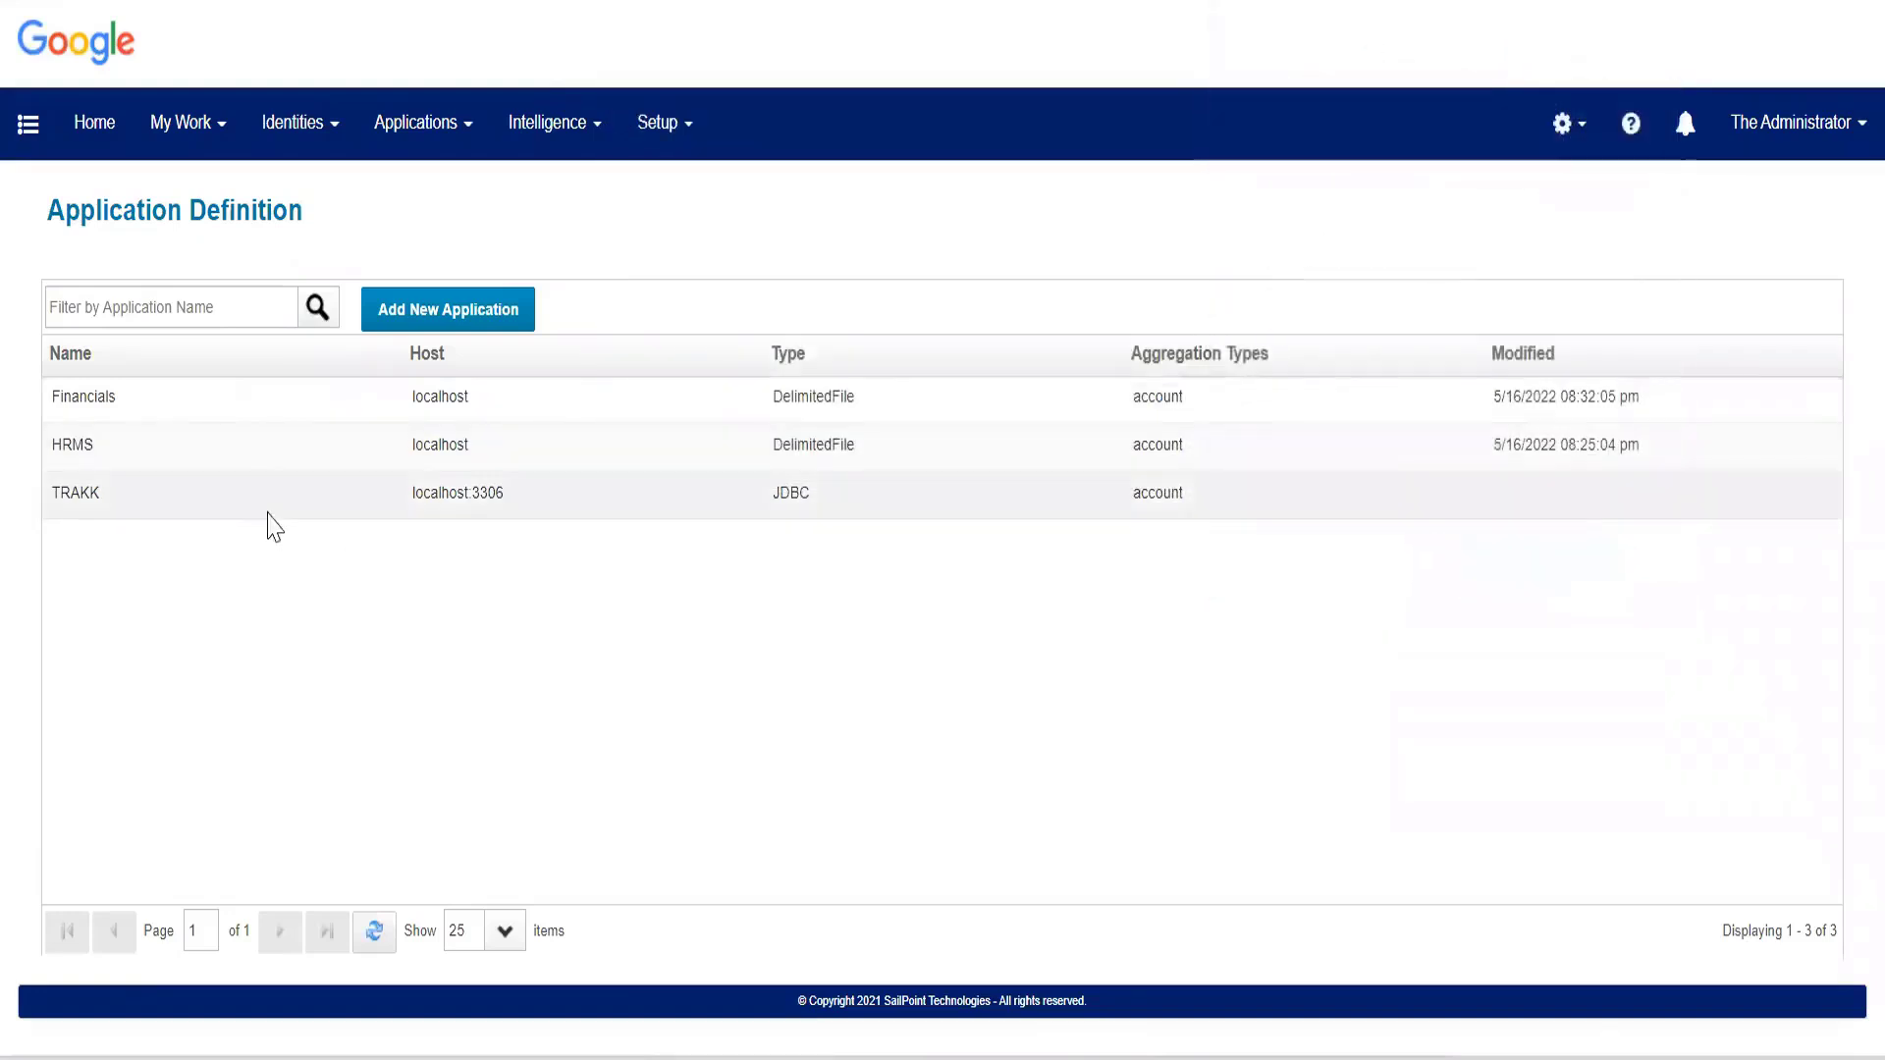
click(260, 505)
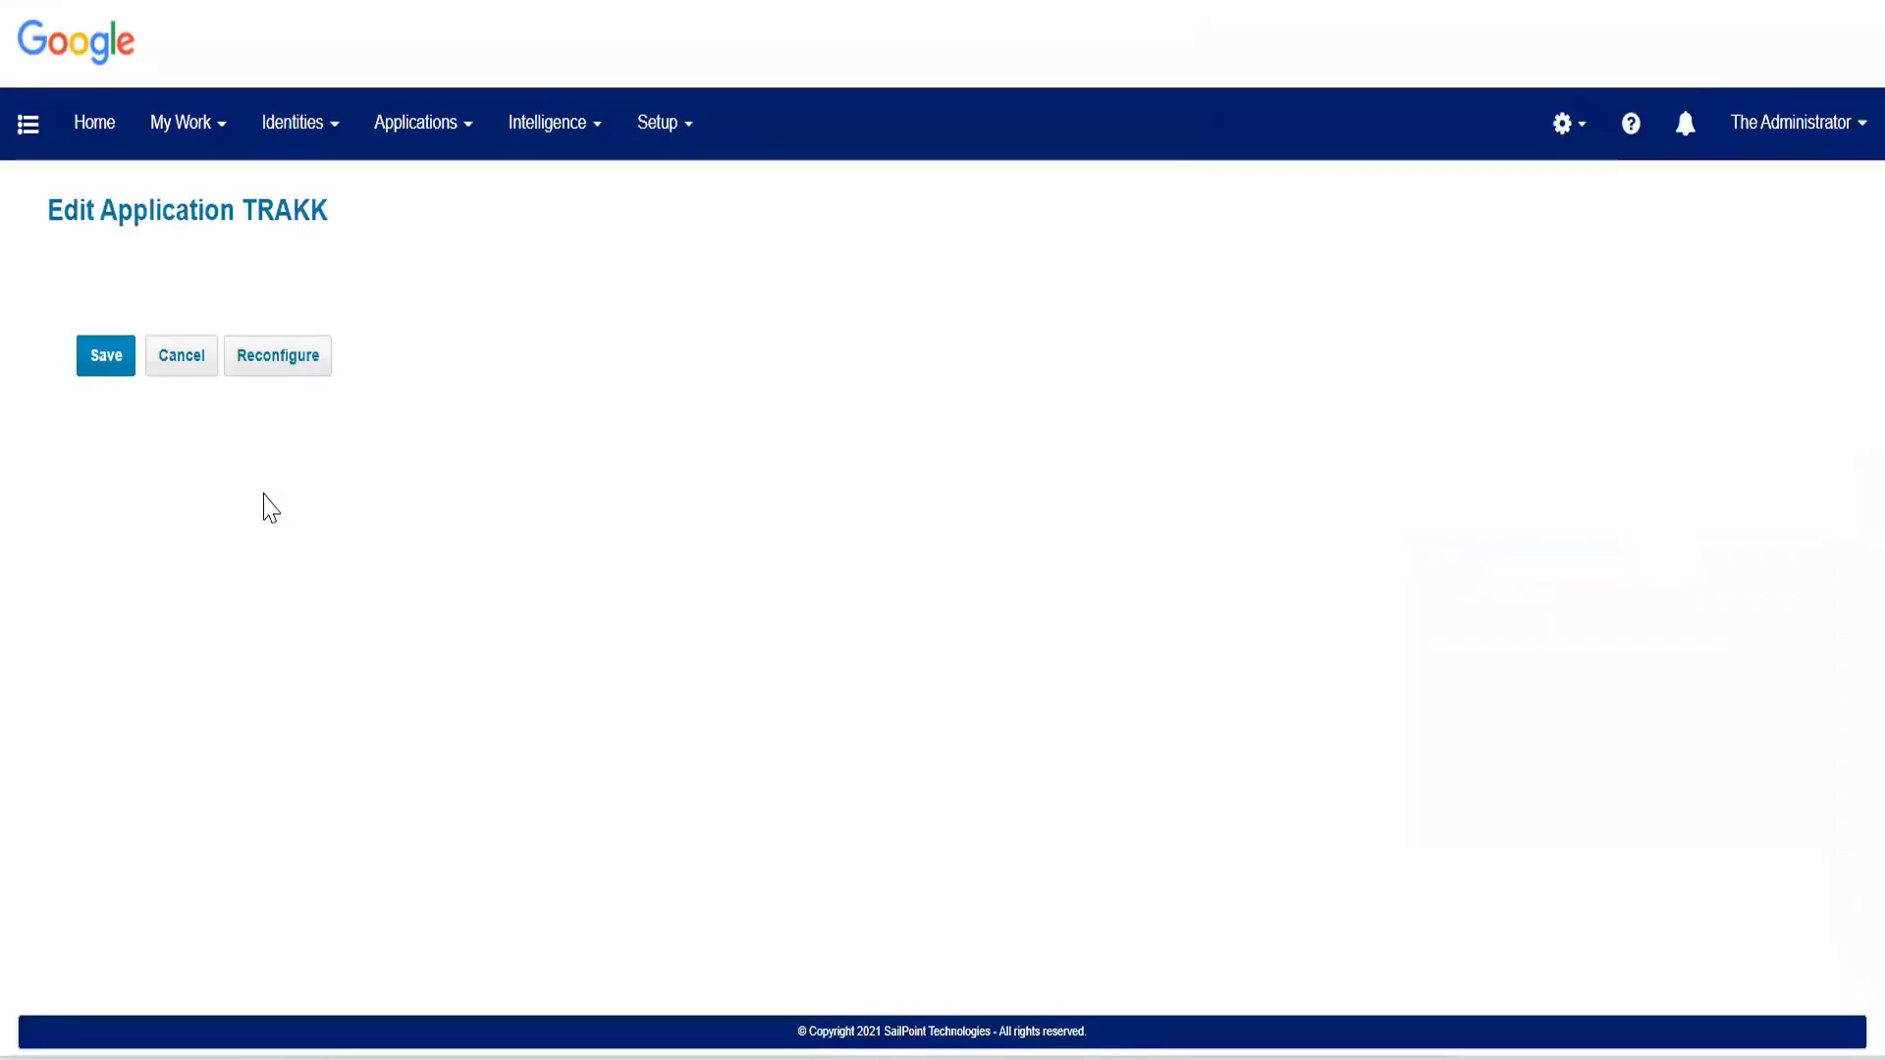
click(197, 299)
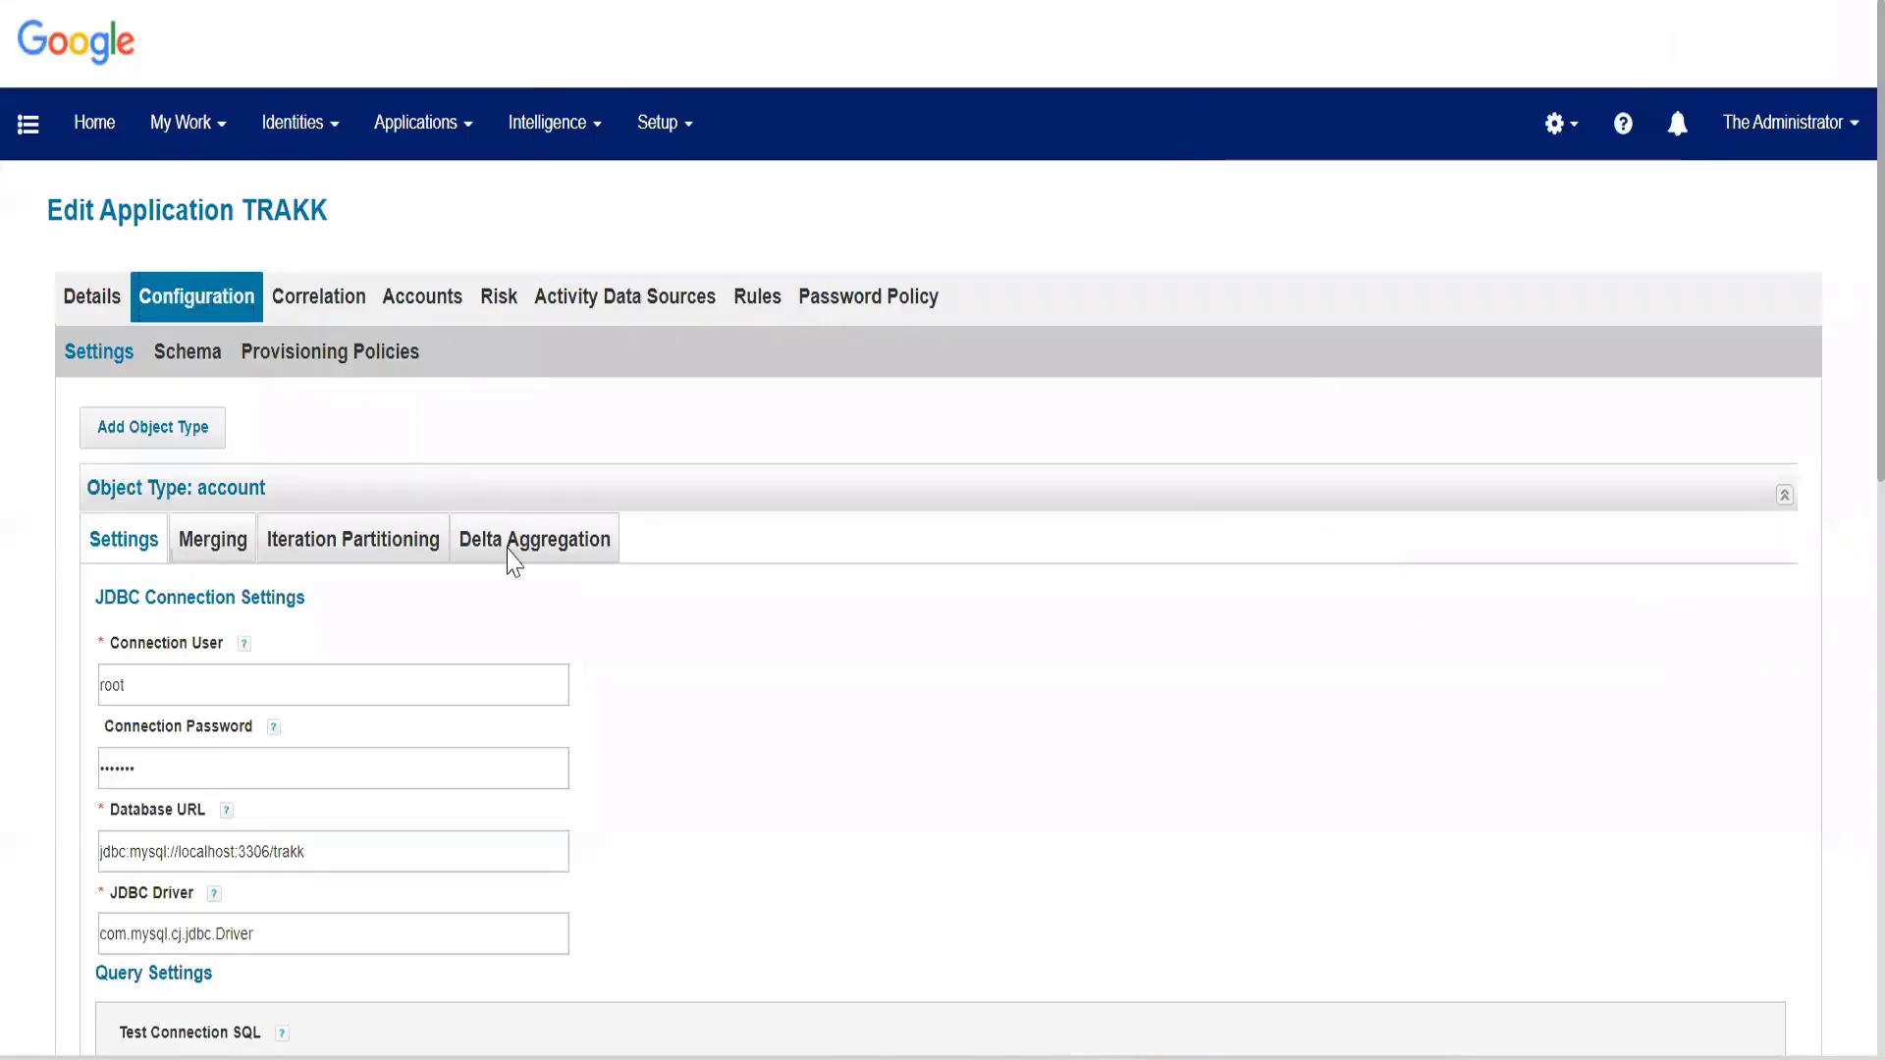
In MySQL Workbench, examine the repeated rows sharing one user id and compare their capability values.
key(alt+Tab)
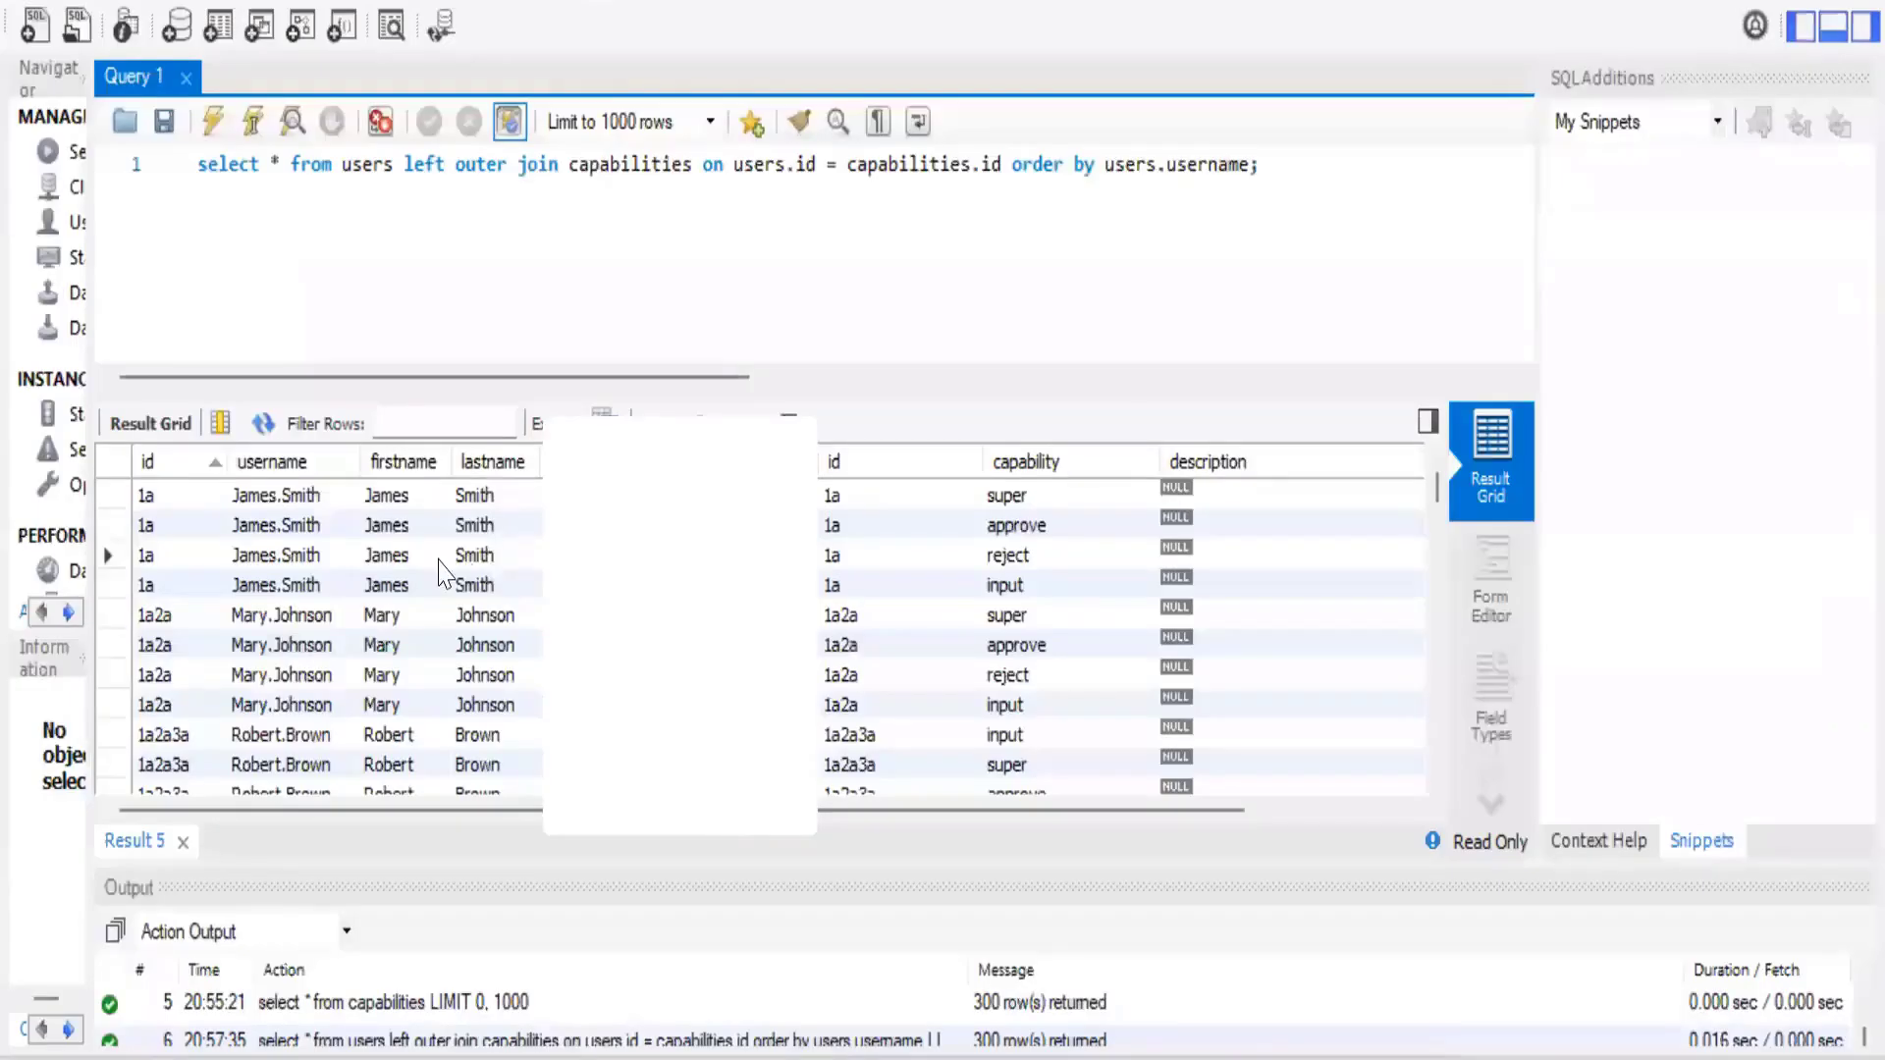
mouse_move(162, 525)
mouse_down()
mouse_move(147, 494)
mouse_move(294, 499)
mouse_up()
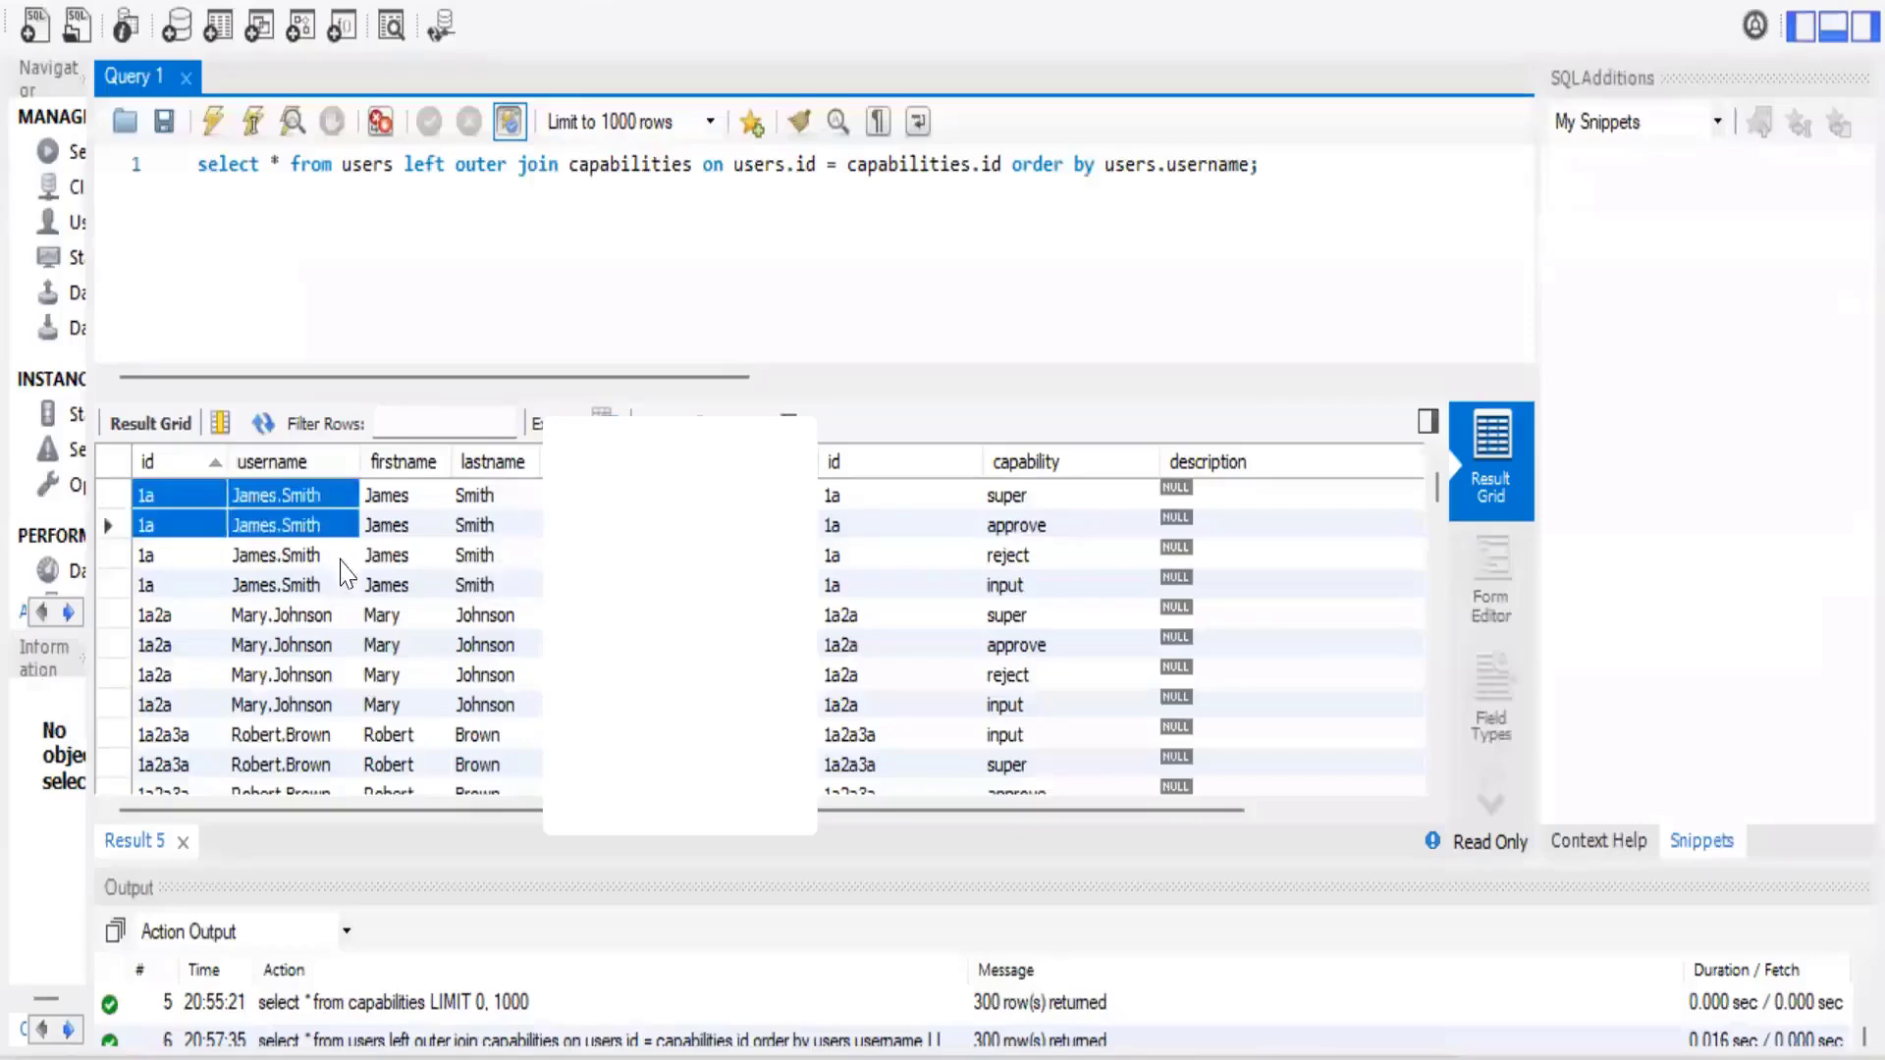
drag(341, 560, 1203, 582)
scroll(796, 667, down, 1)
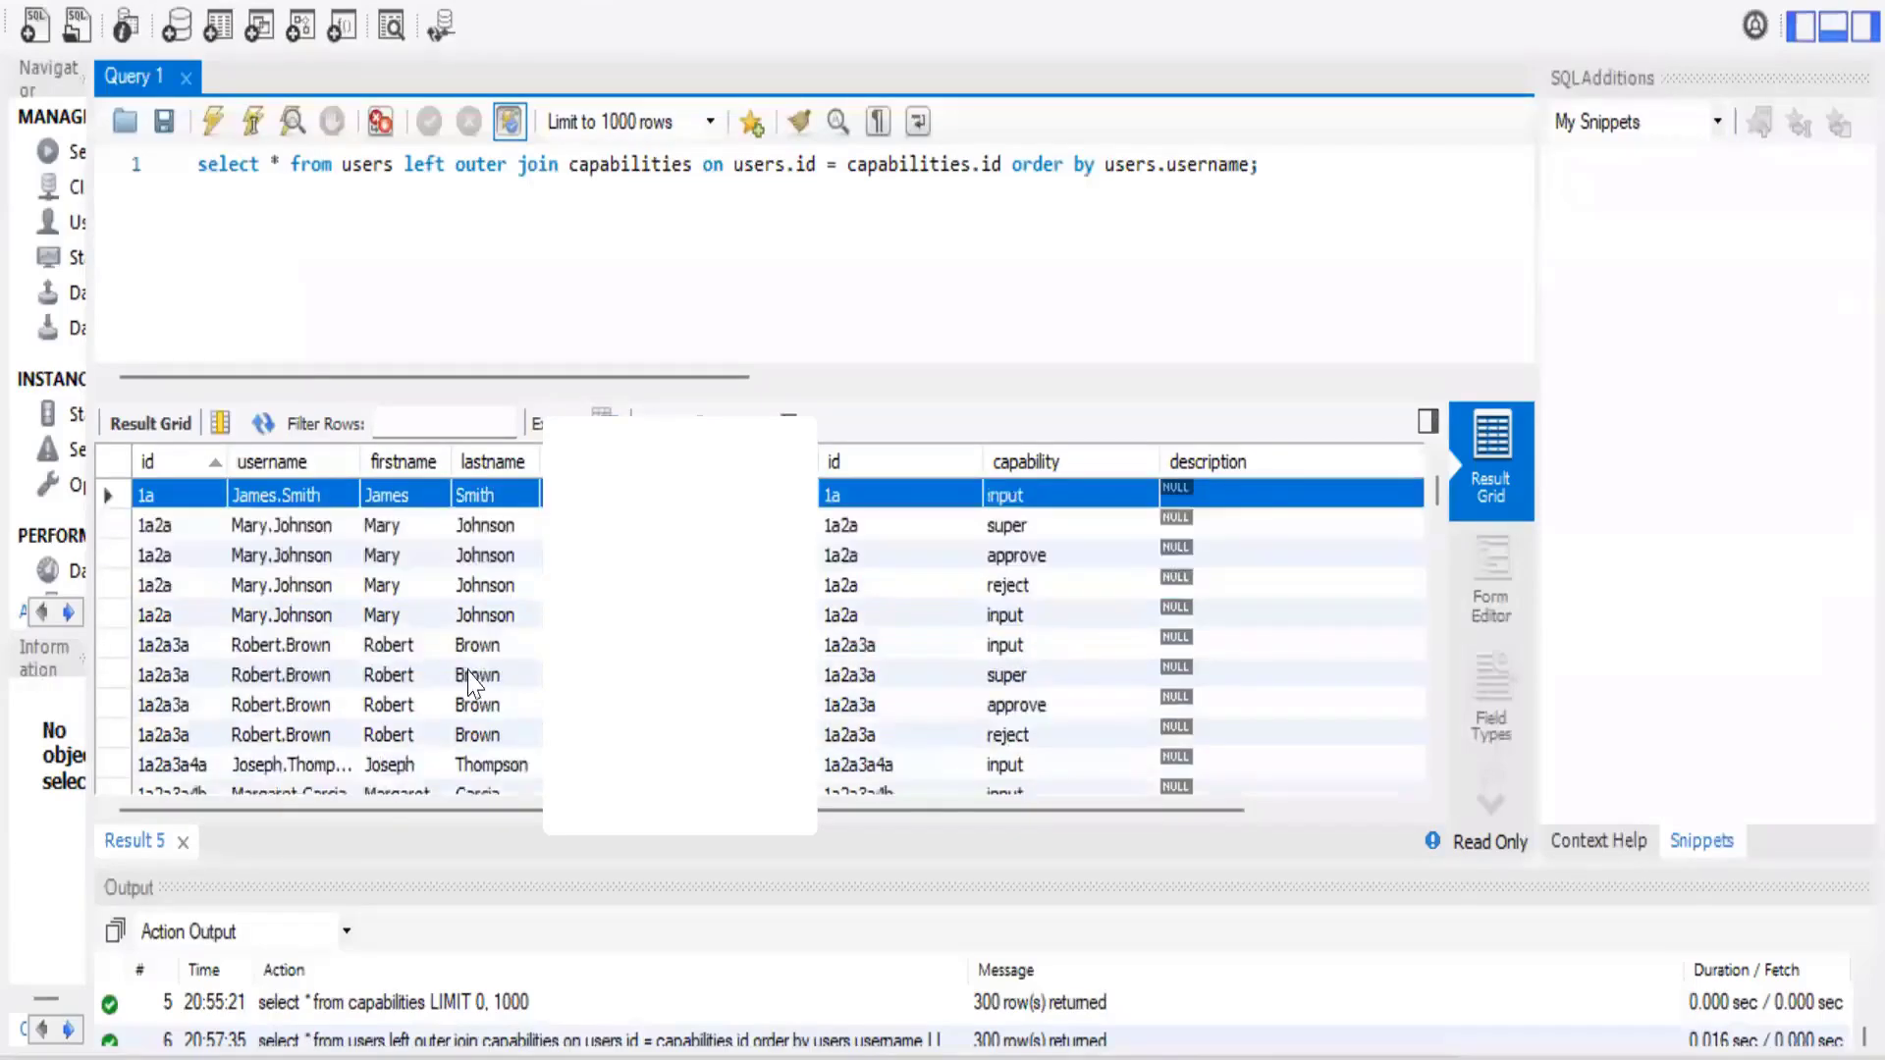
scroll(295, 648, up, 1)
drag(152, 614, 471, 741)
scroll(294, 706, down, 1)
scroll(470, 746, up, 1)
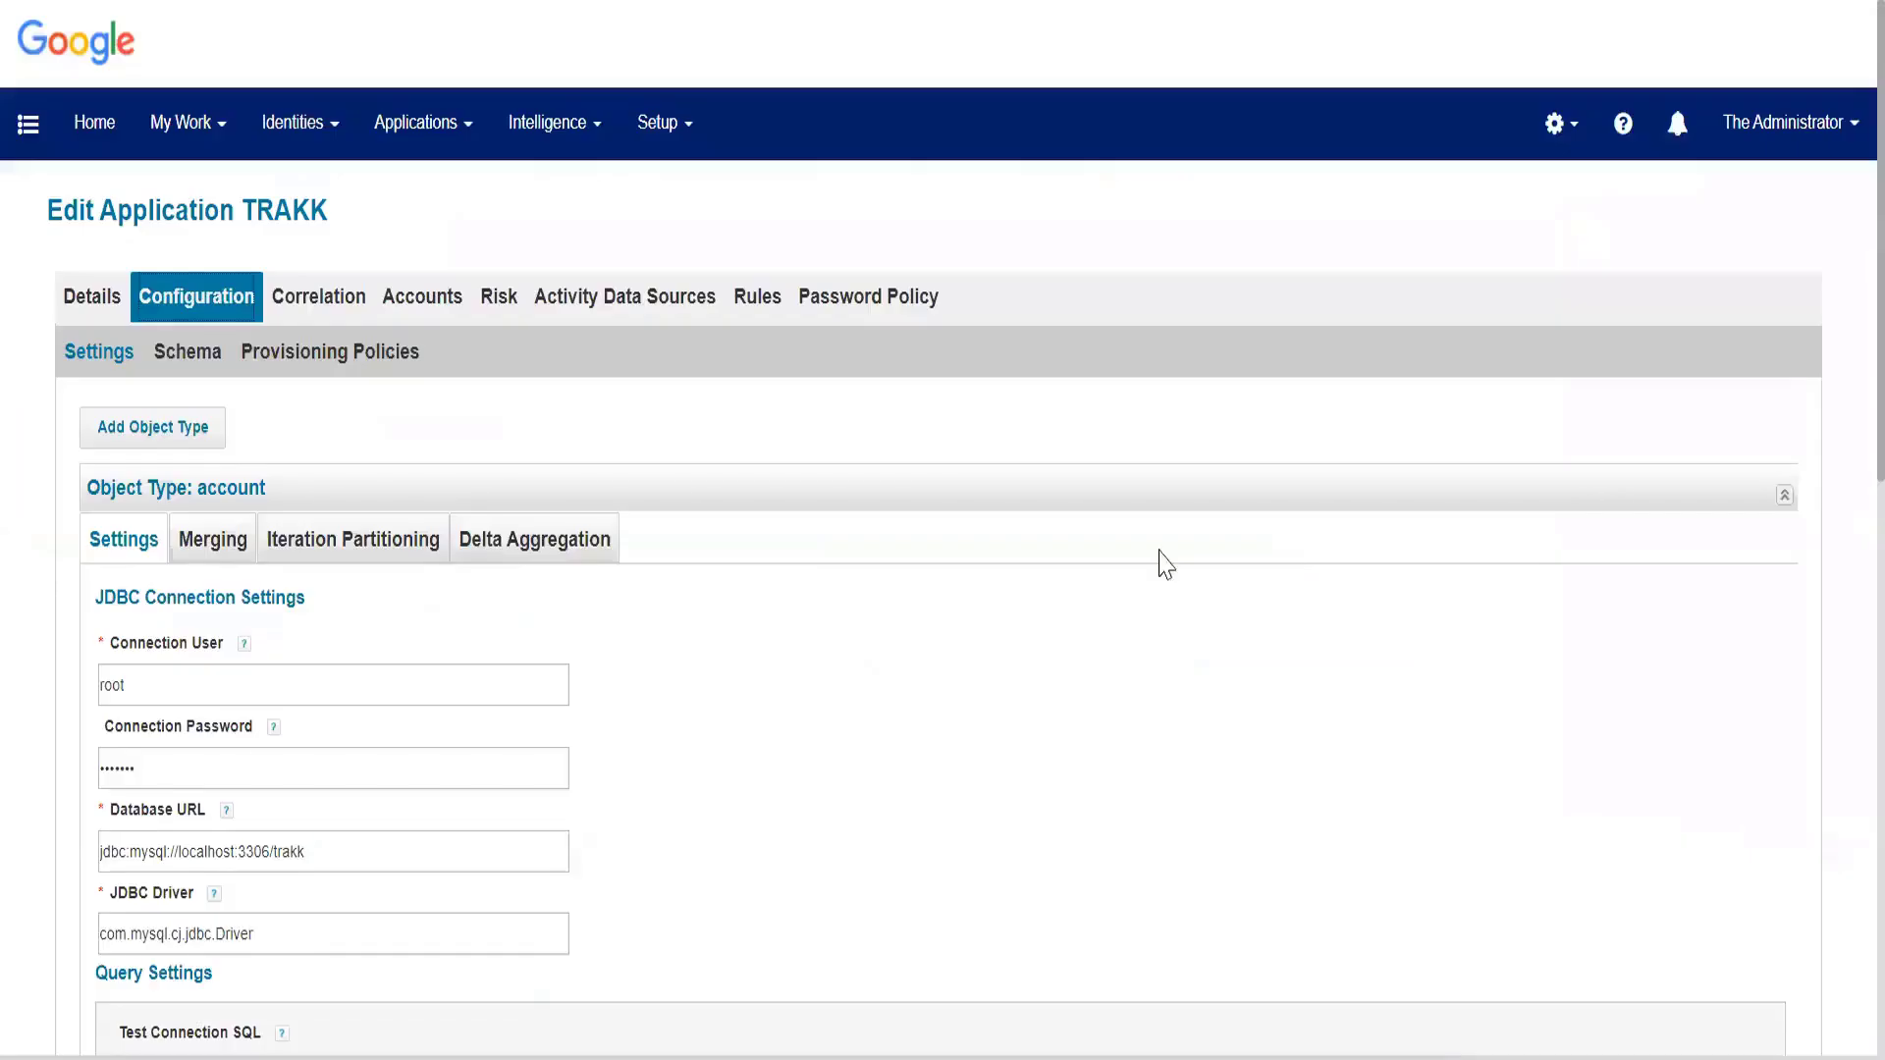
In IdentityIQ, enable data merging for TRAKK's account object type and choose id as the Index Column.
click(208, 546)
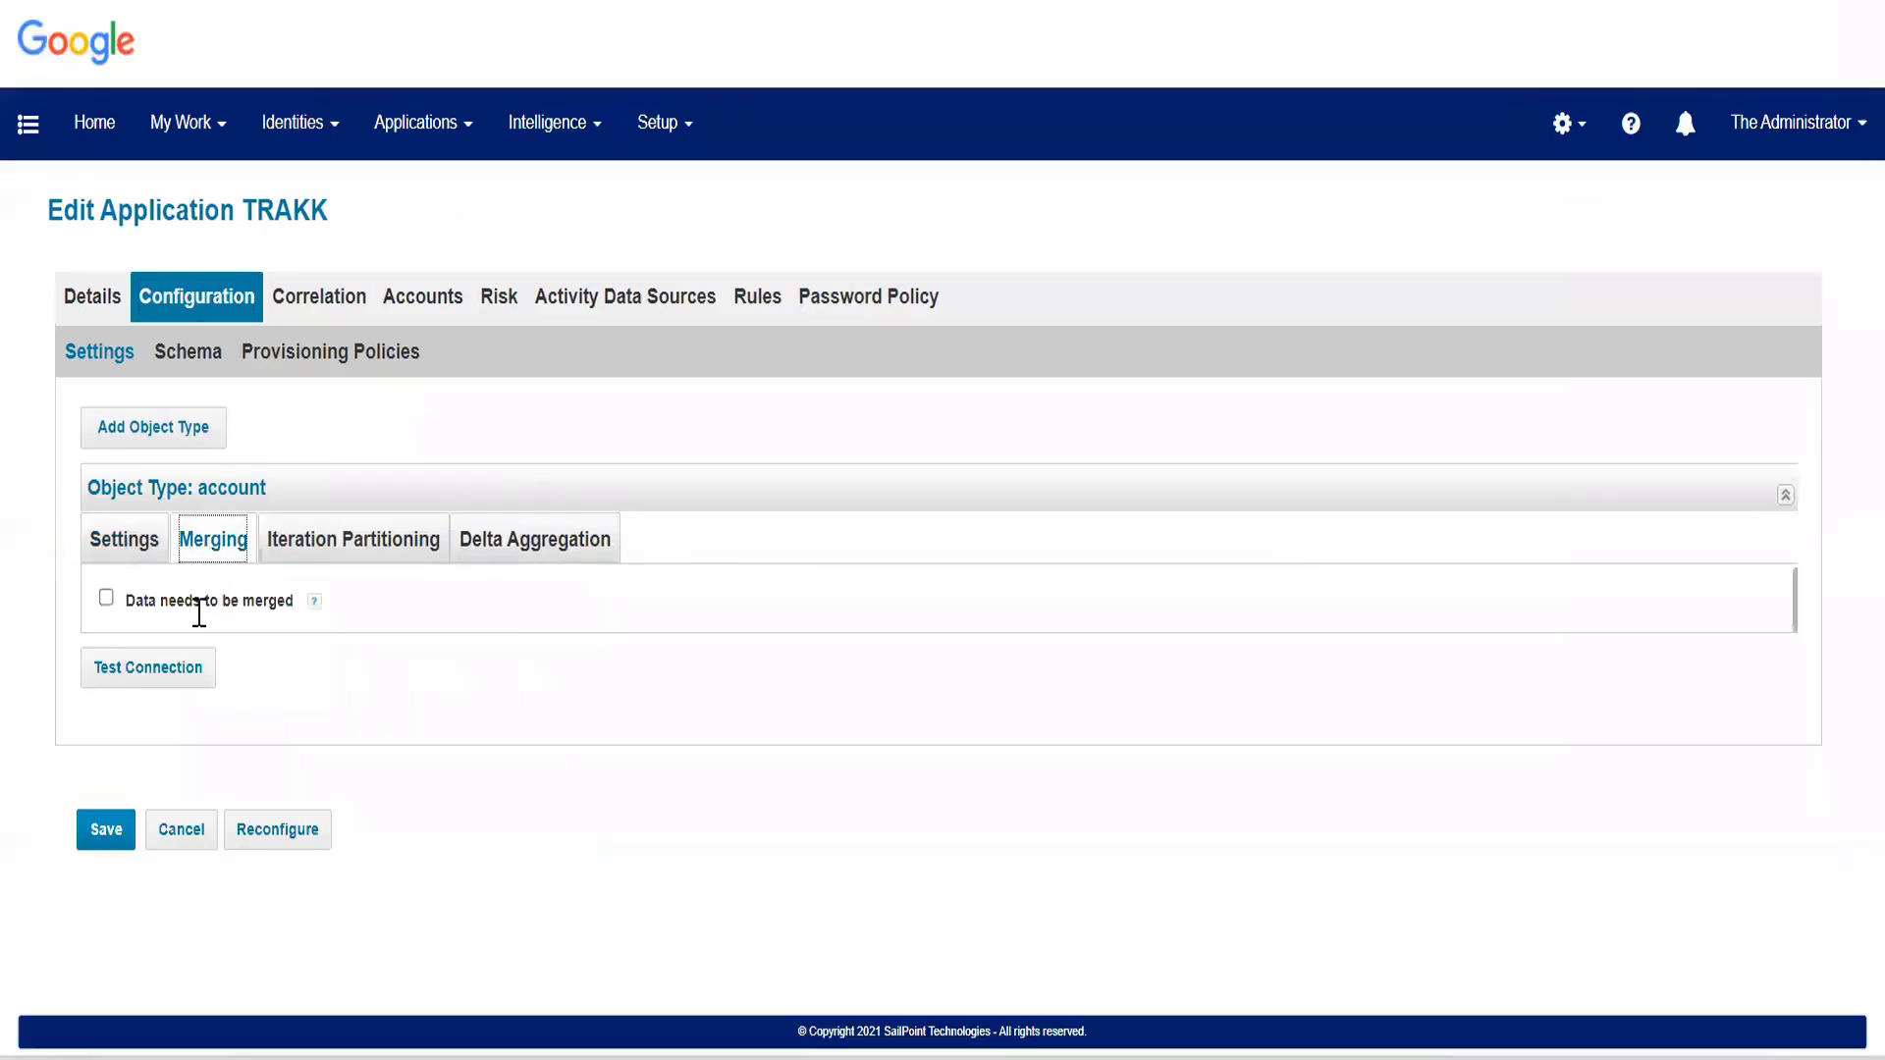
click(105, 598)
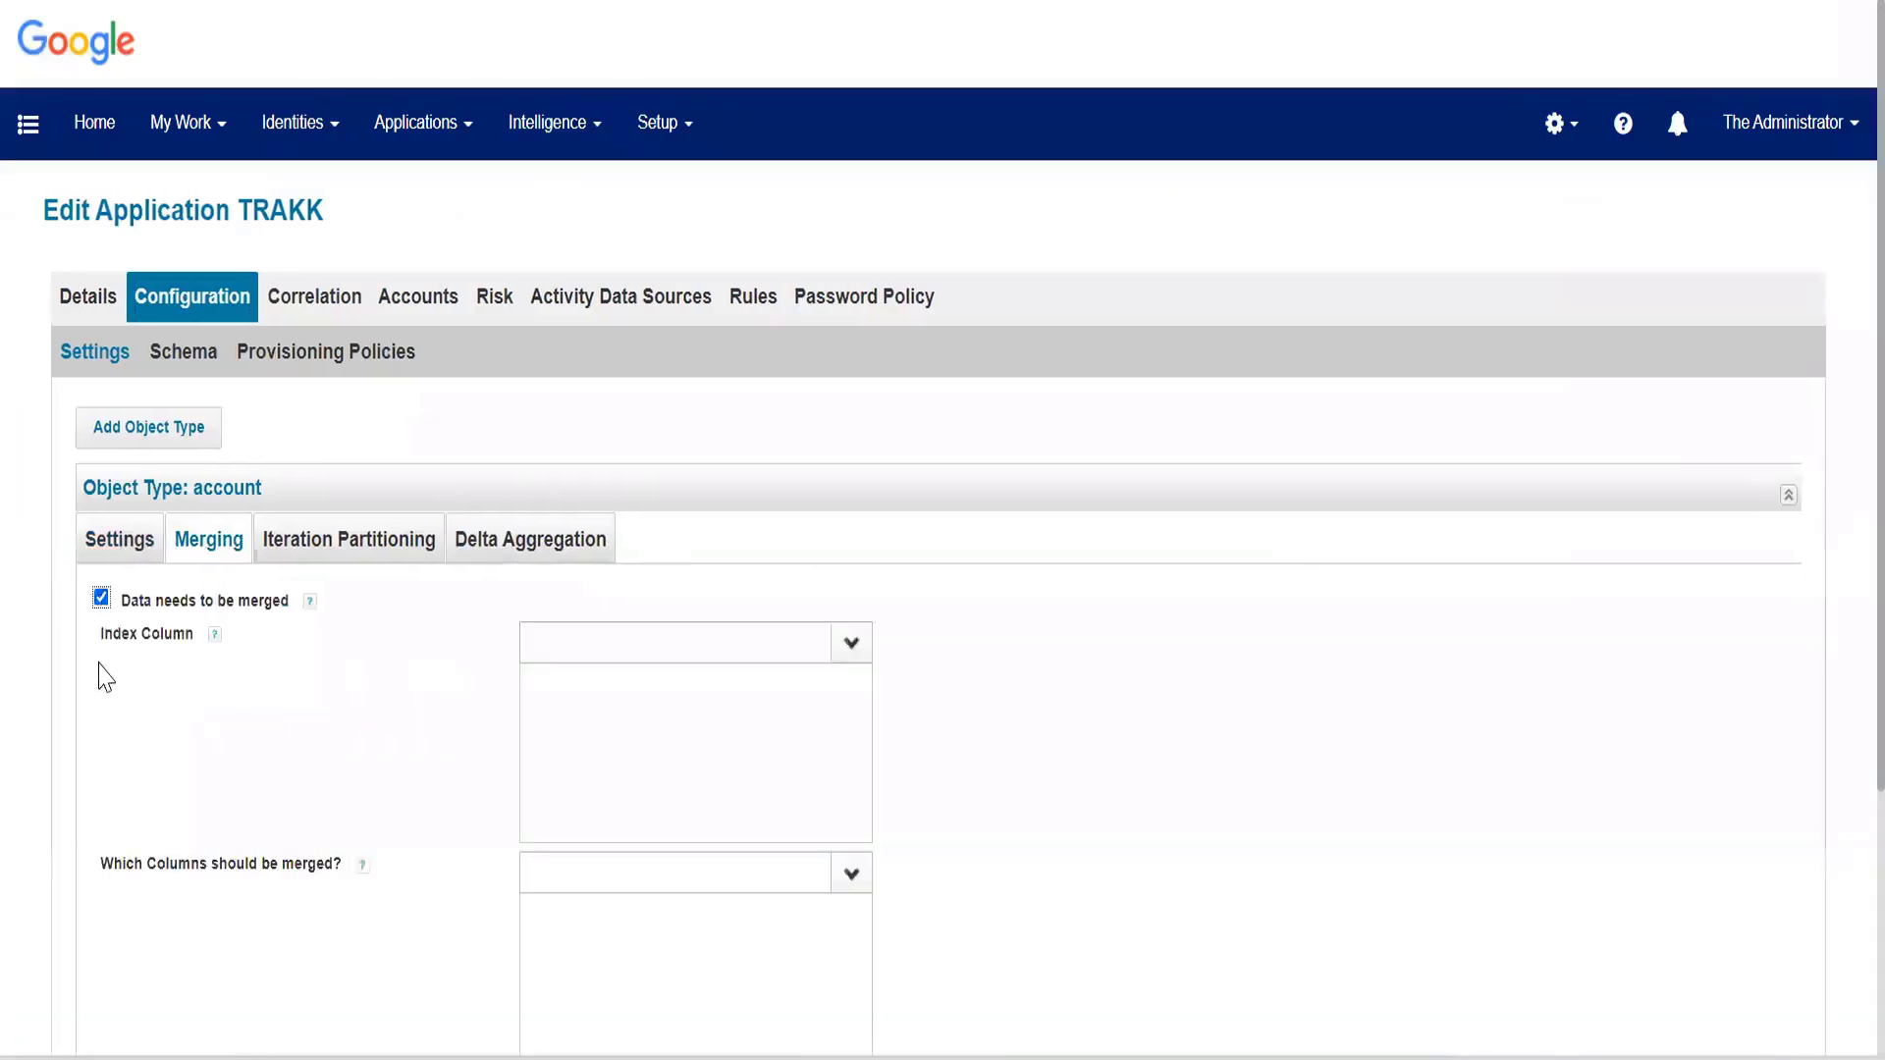
scroll(103, 688, down, 3)
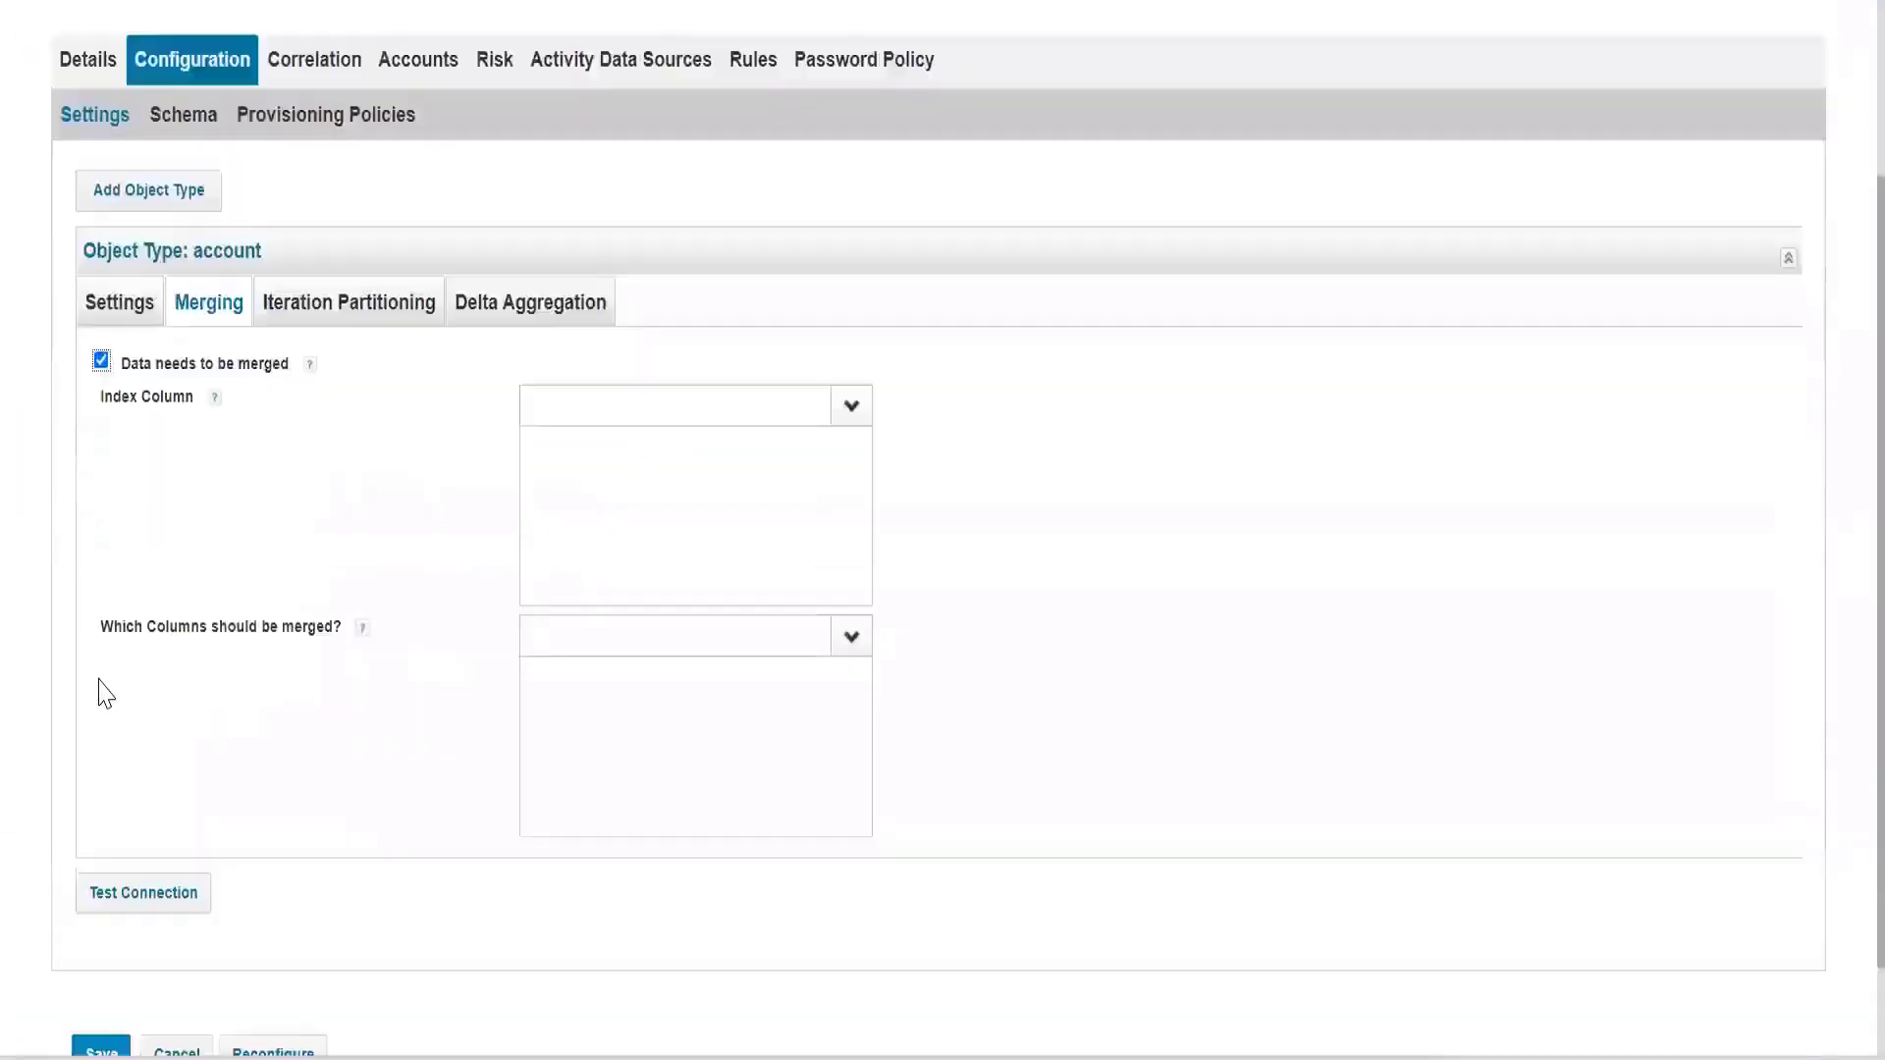
scroll(105, 694, down, 2)
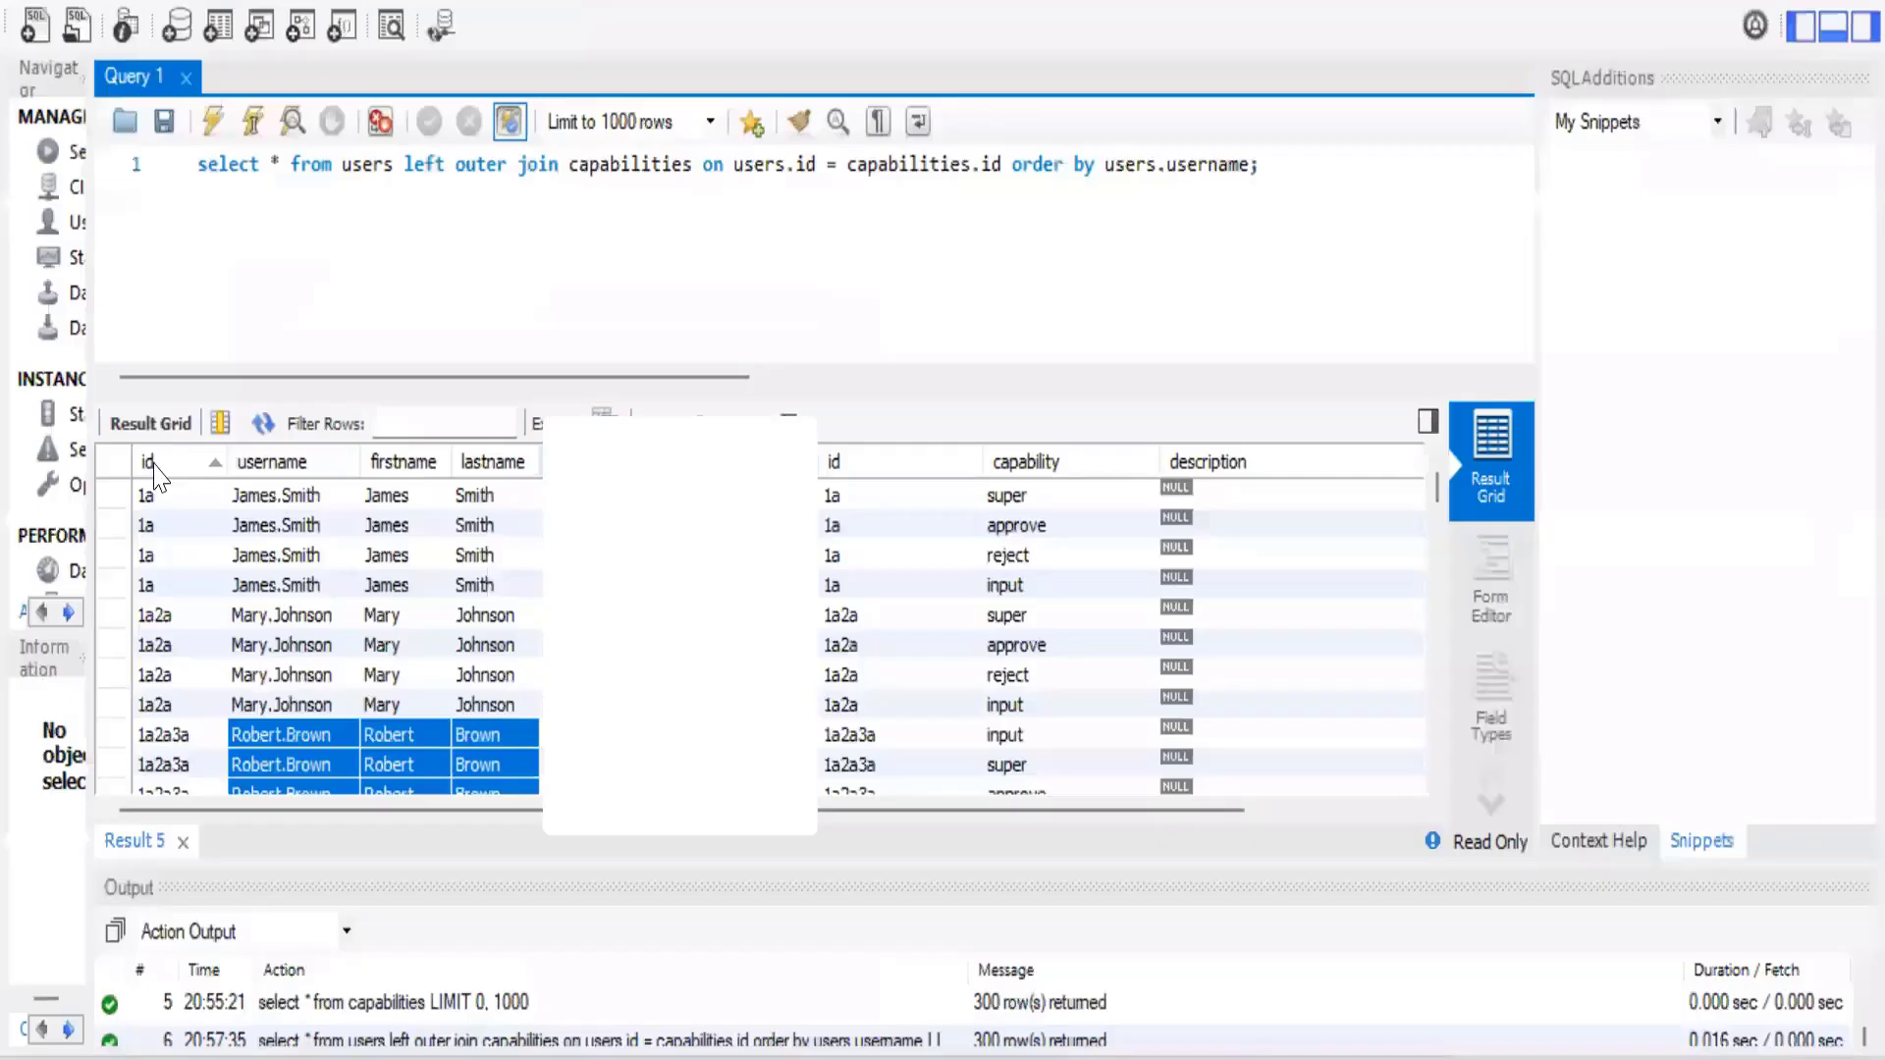
click(154, 467)
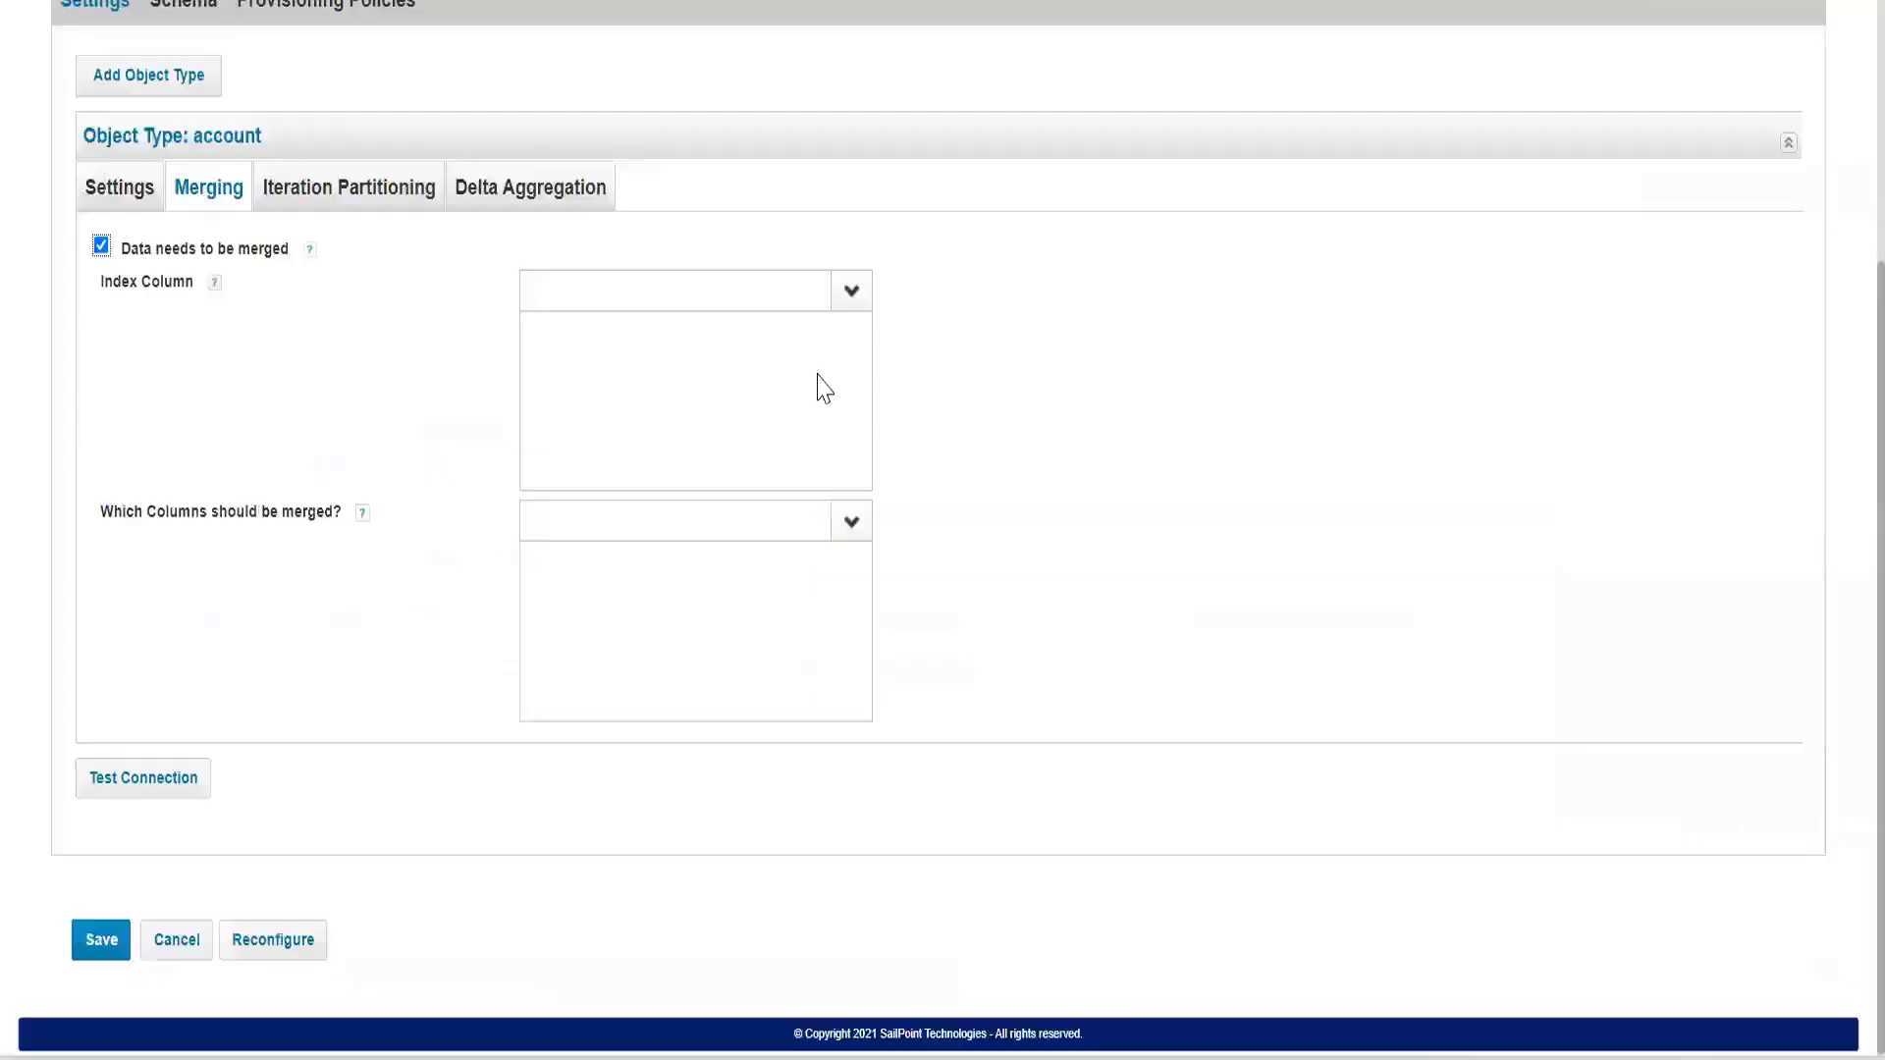
click(849, 294)
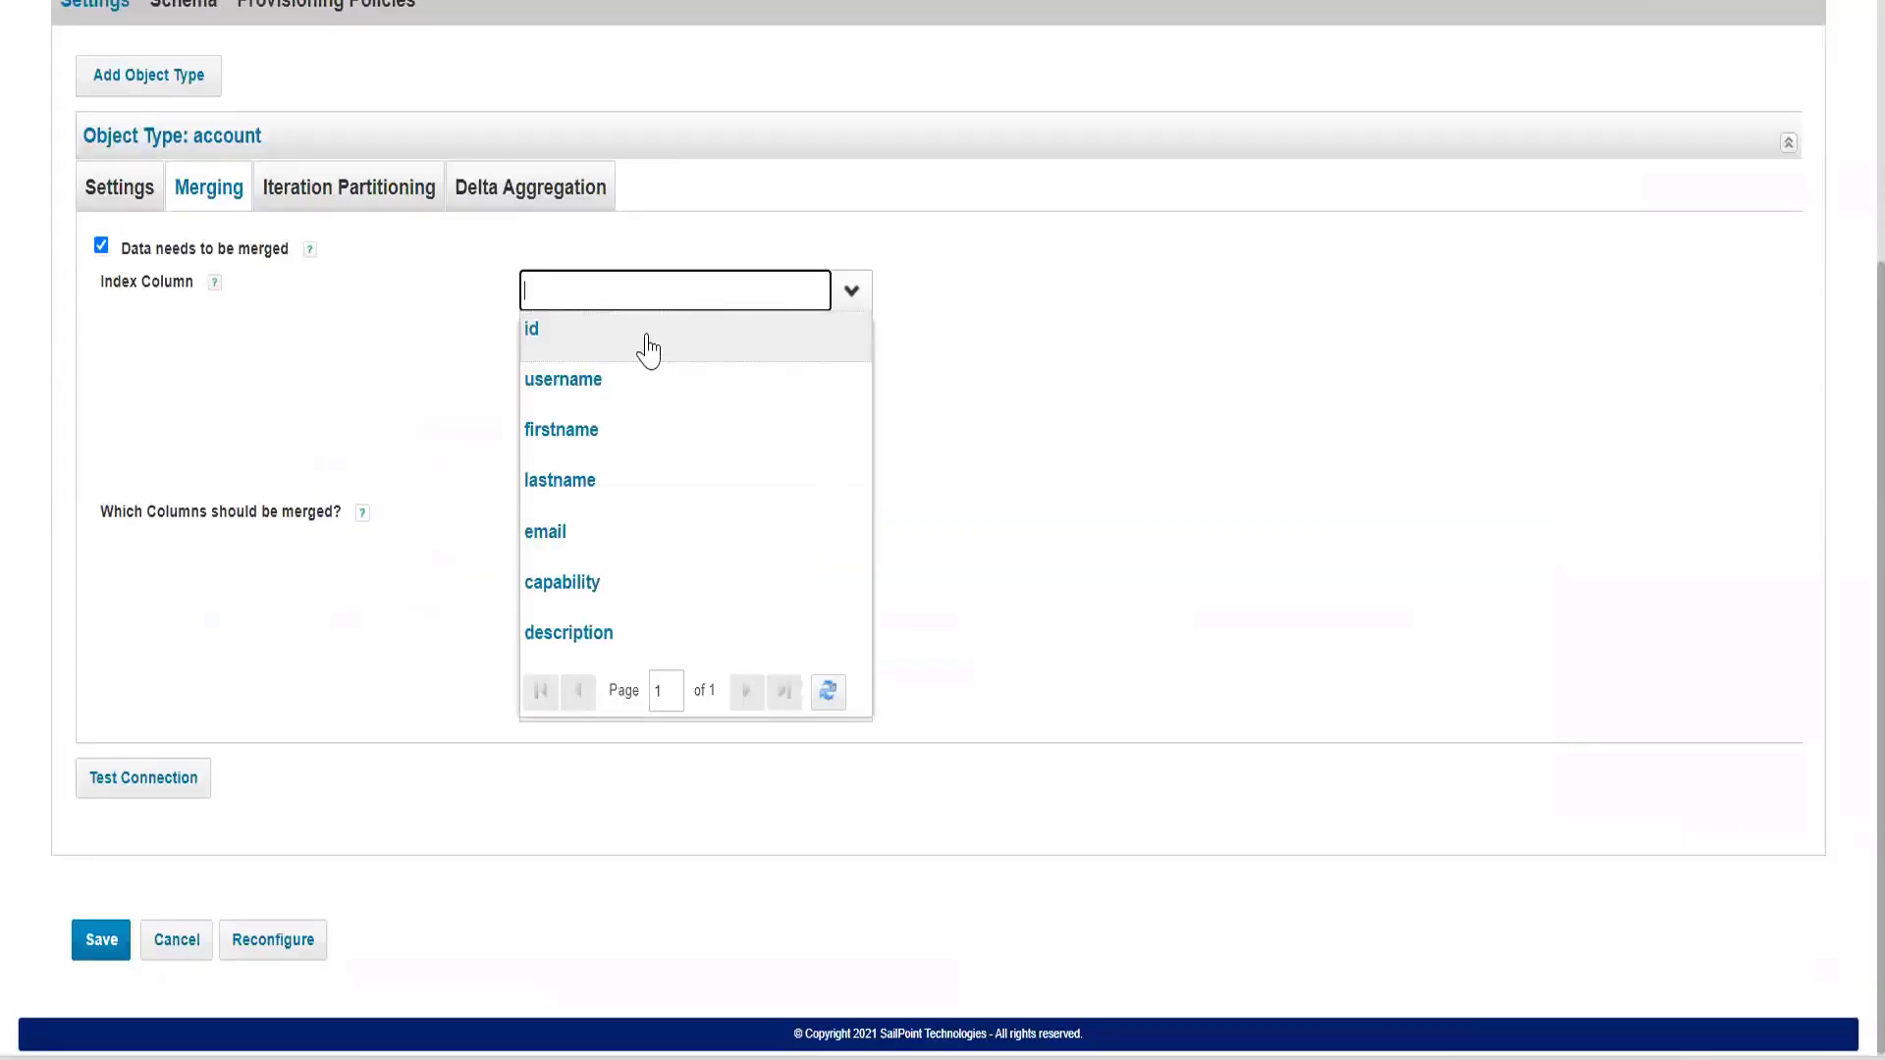
click(638, 339)
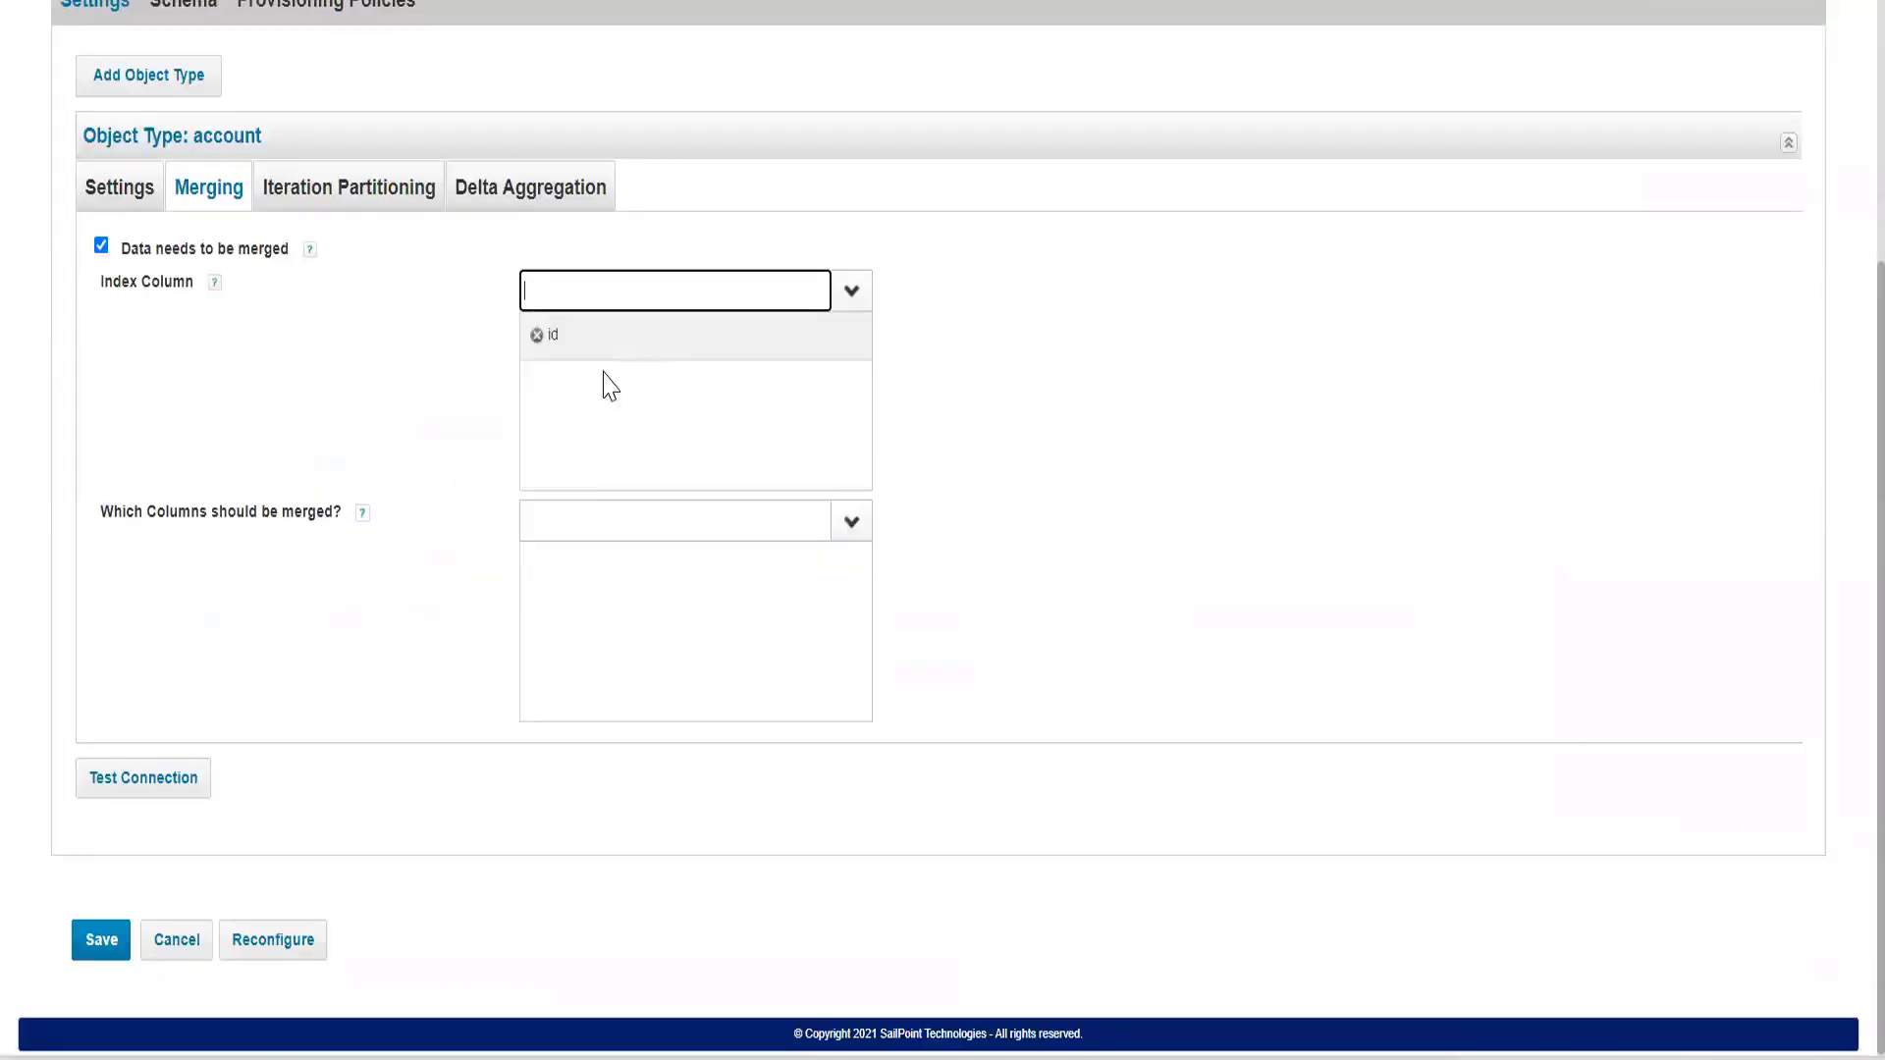
Check the capability column in MySQL Workbench, select capability as the column to merge in IdentityIQ, and save the TRAKK application.
click(290, 512)
drag(85, 530, 356, 548)
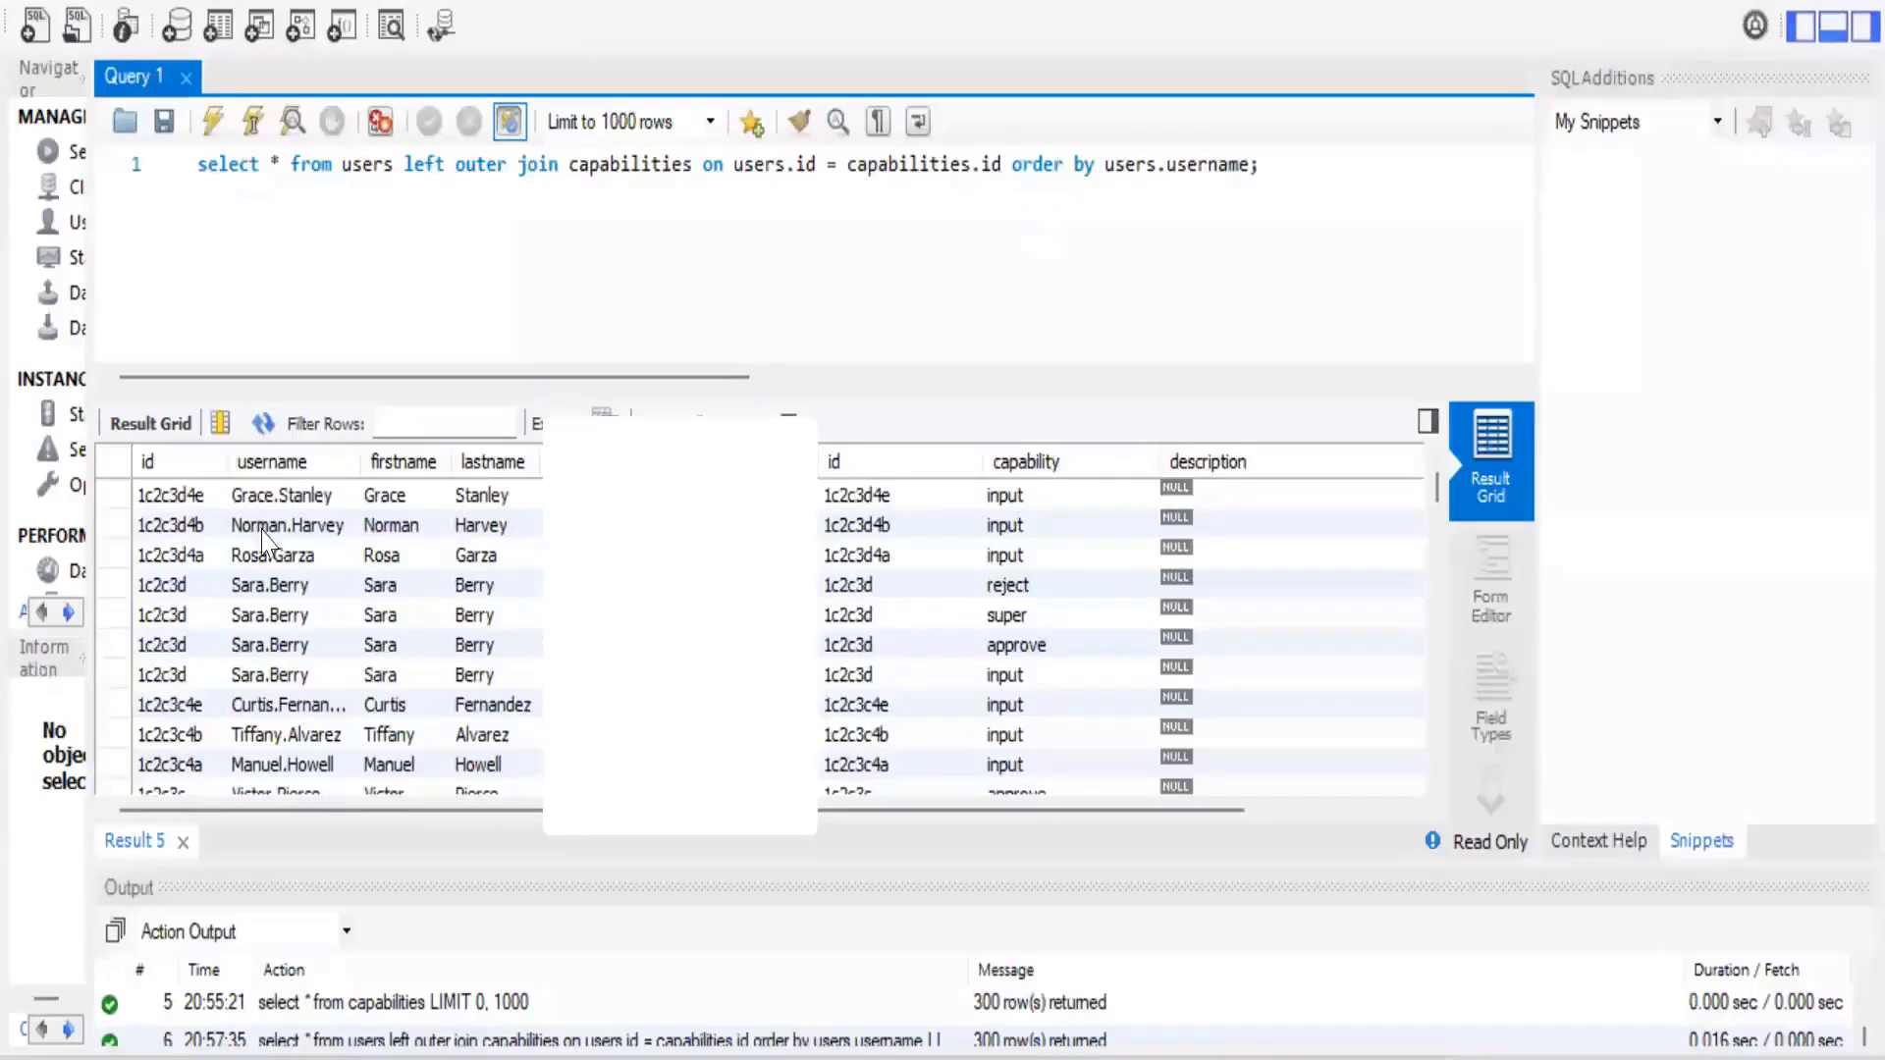
click(189, 466)
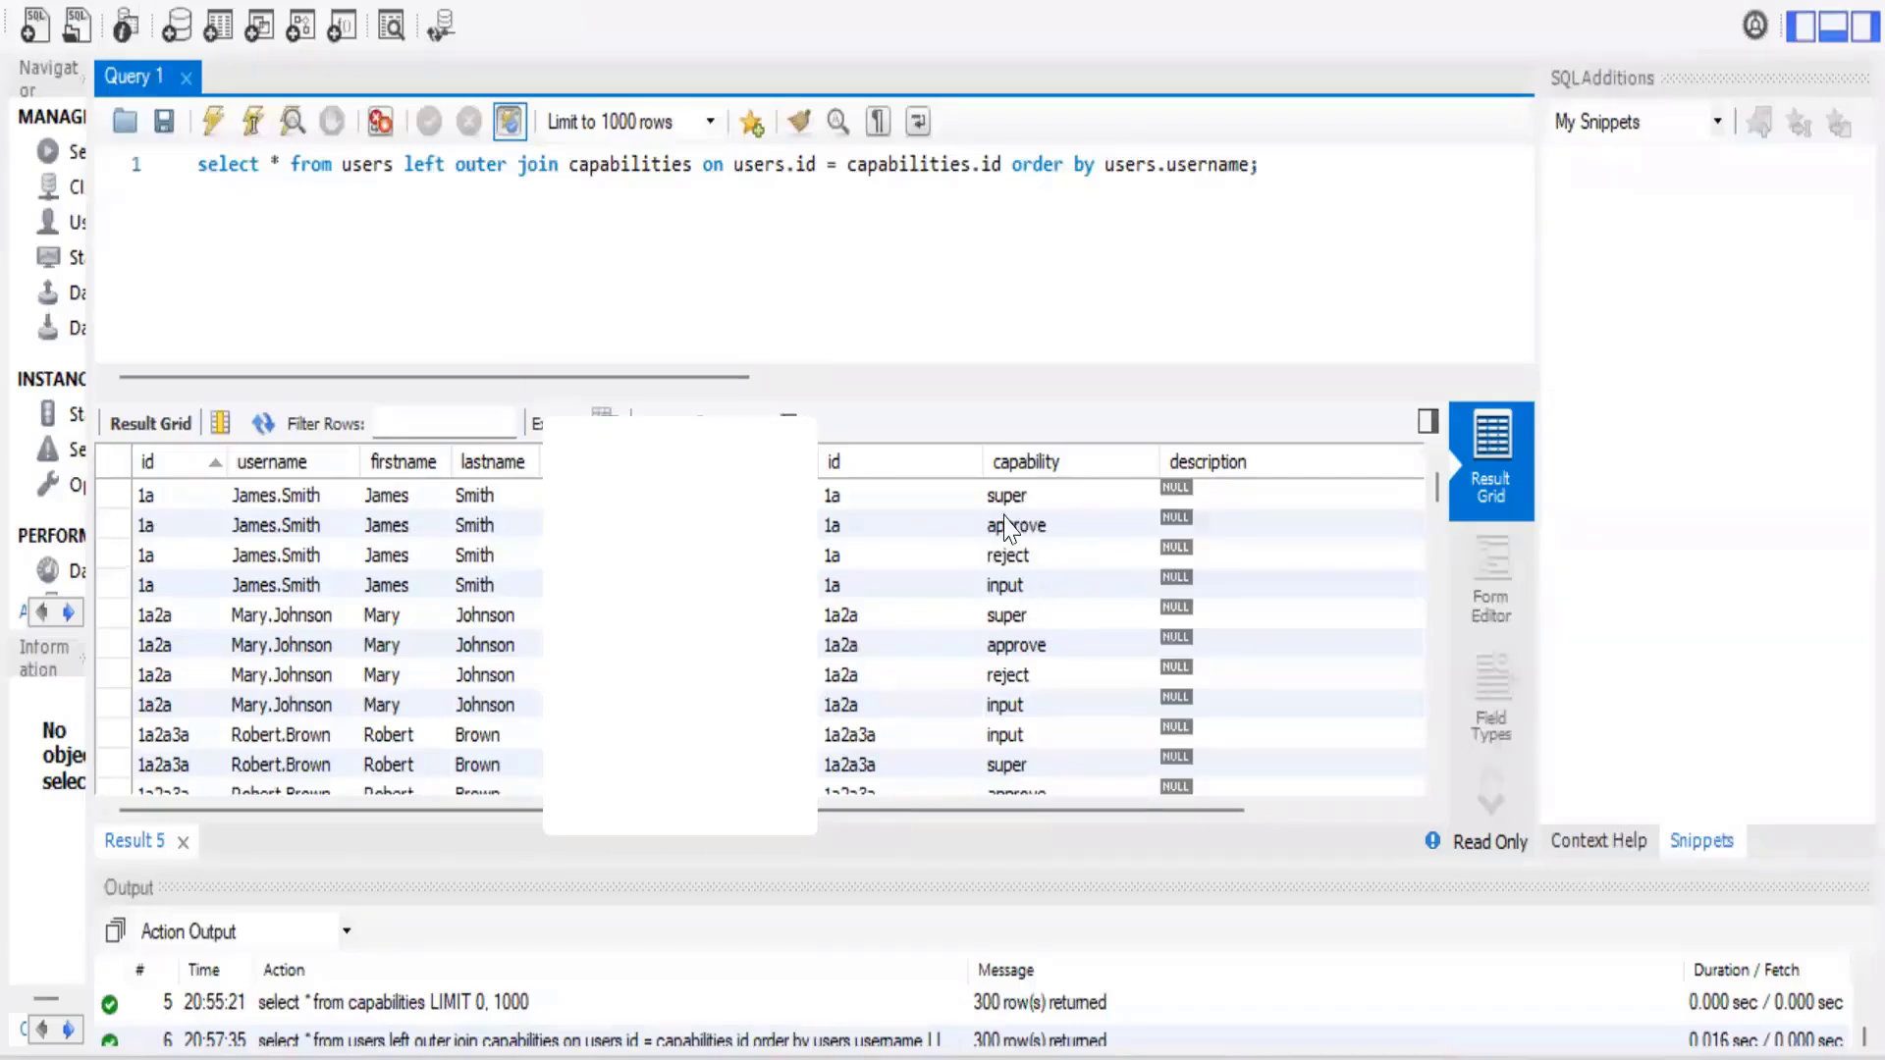
key(alt+Tab)
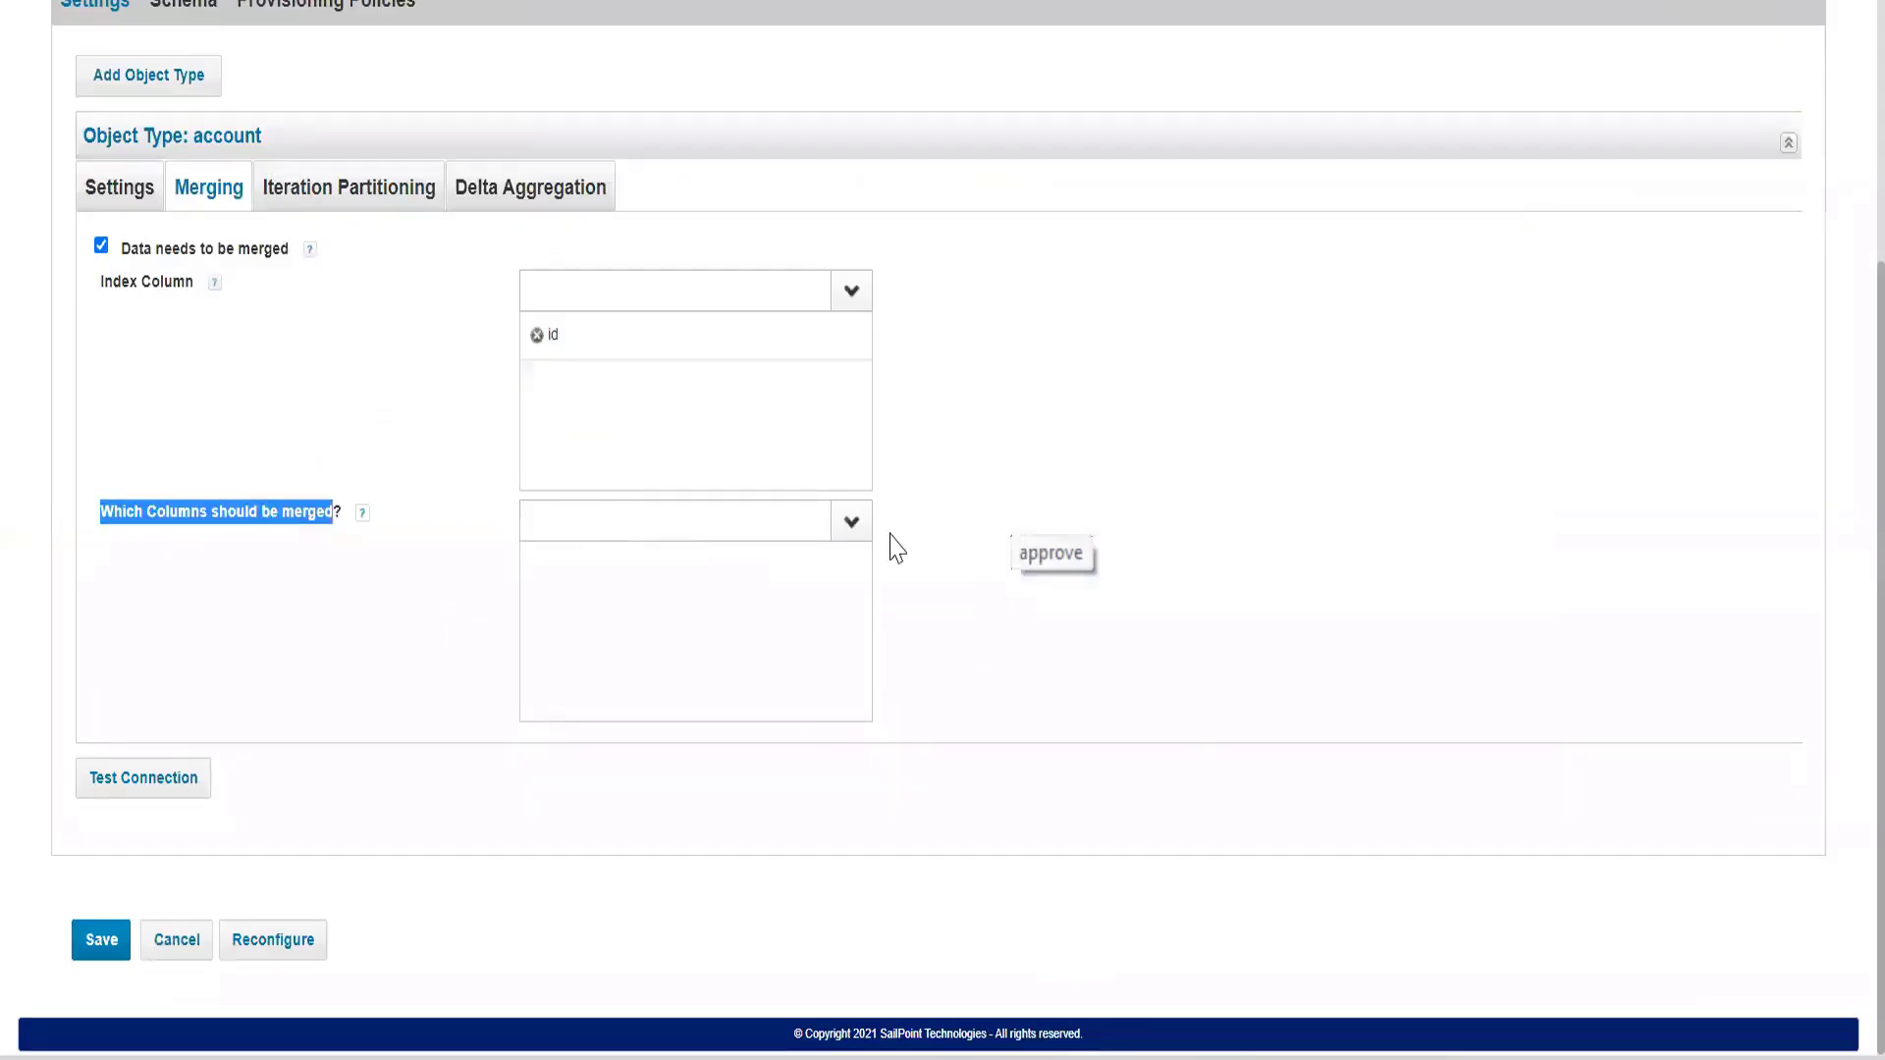
click(850, 524)
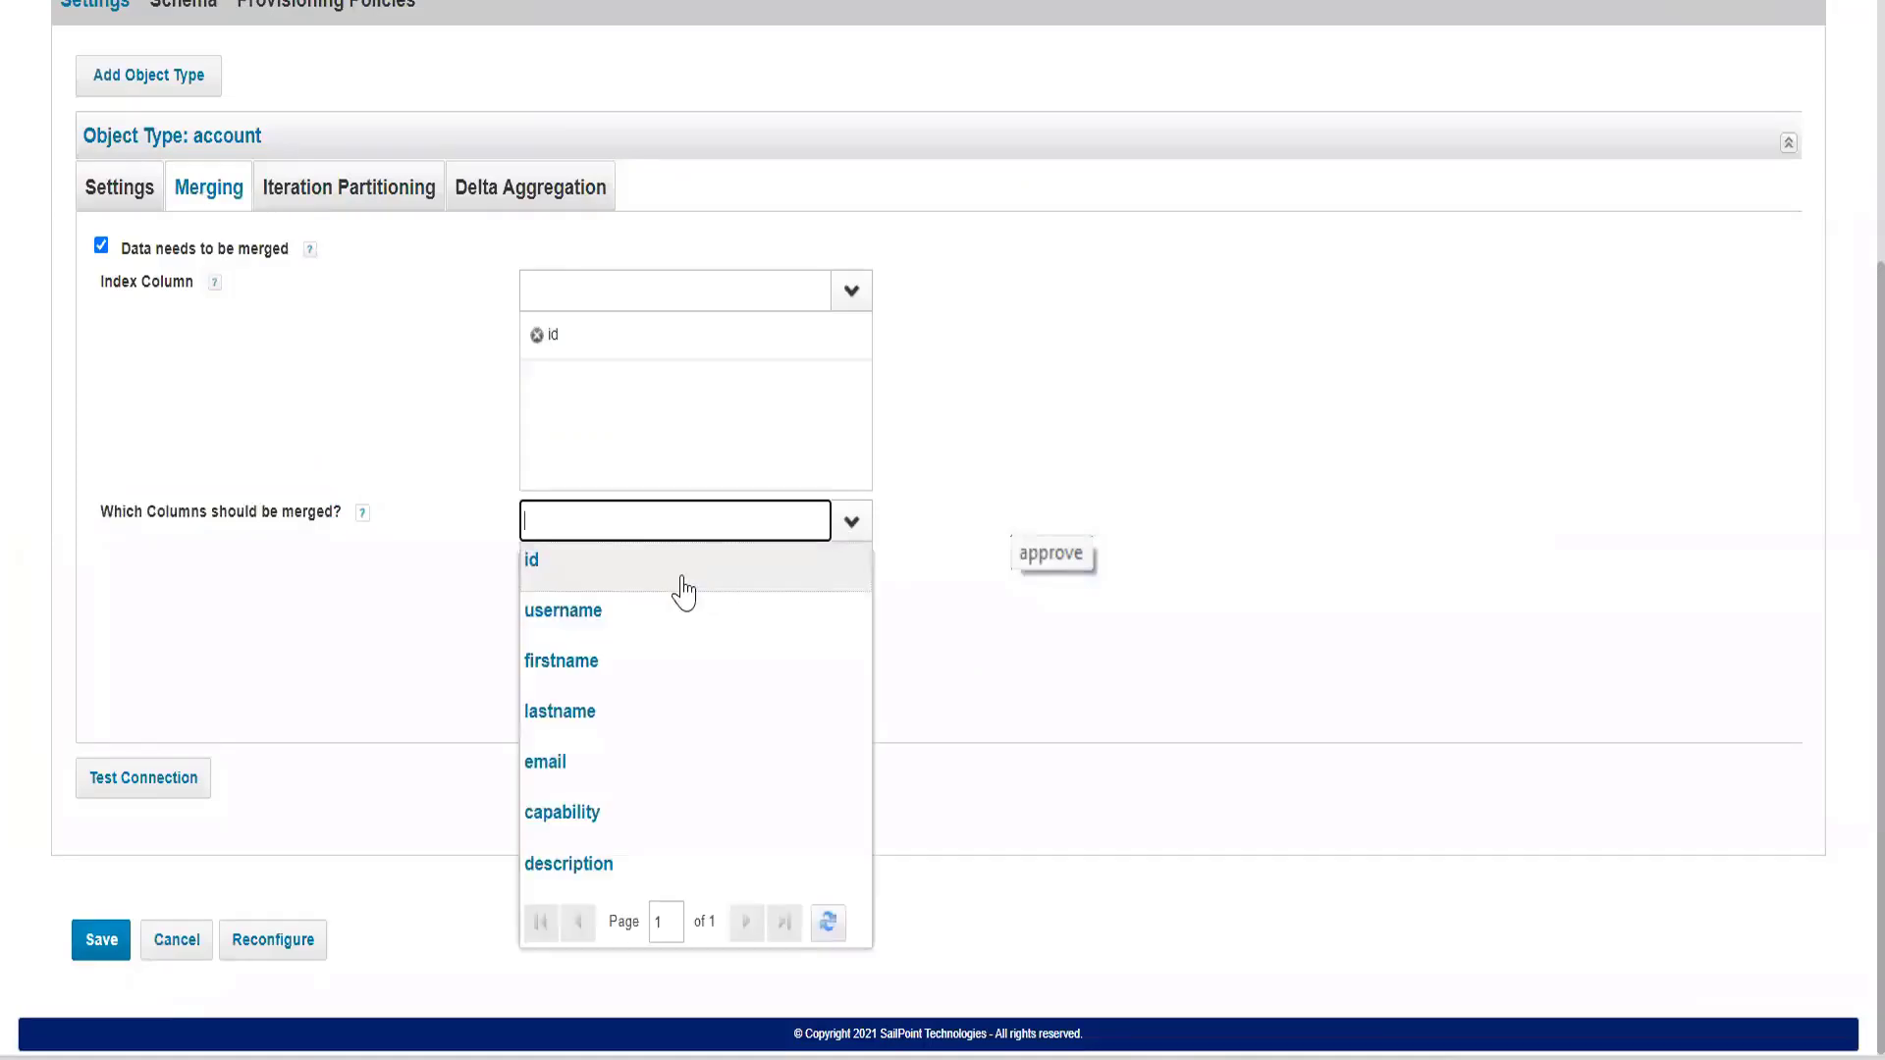
click(580, 813)
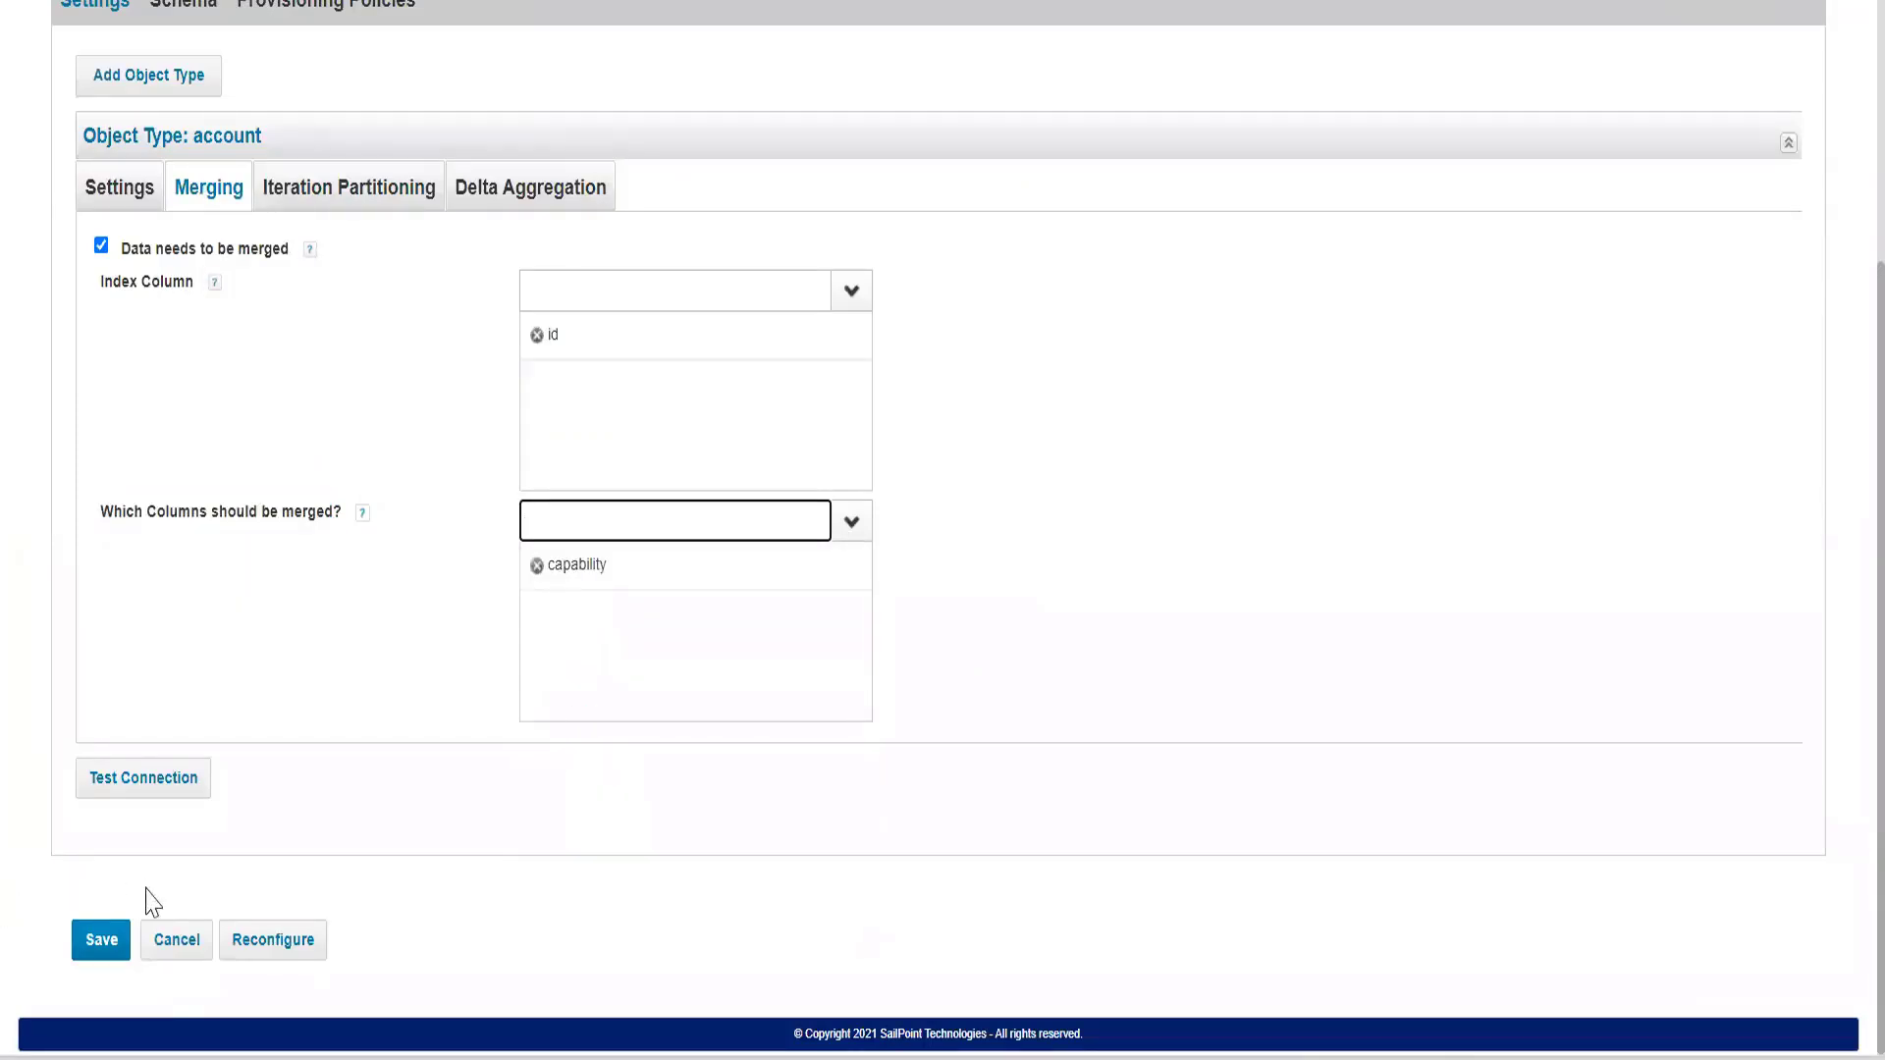
click(101, 954)
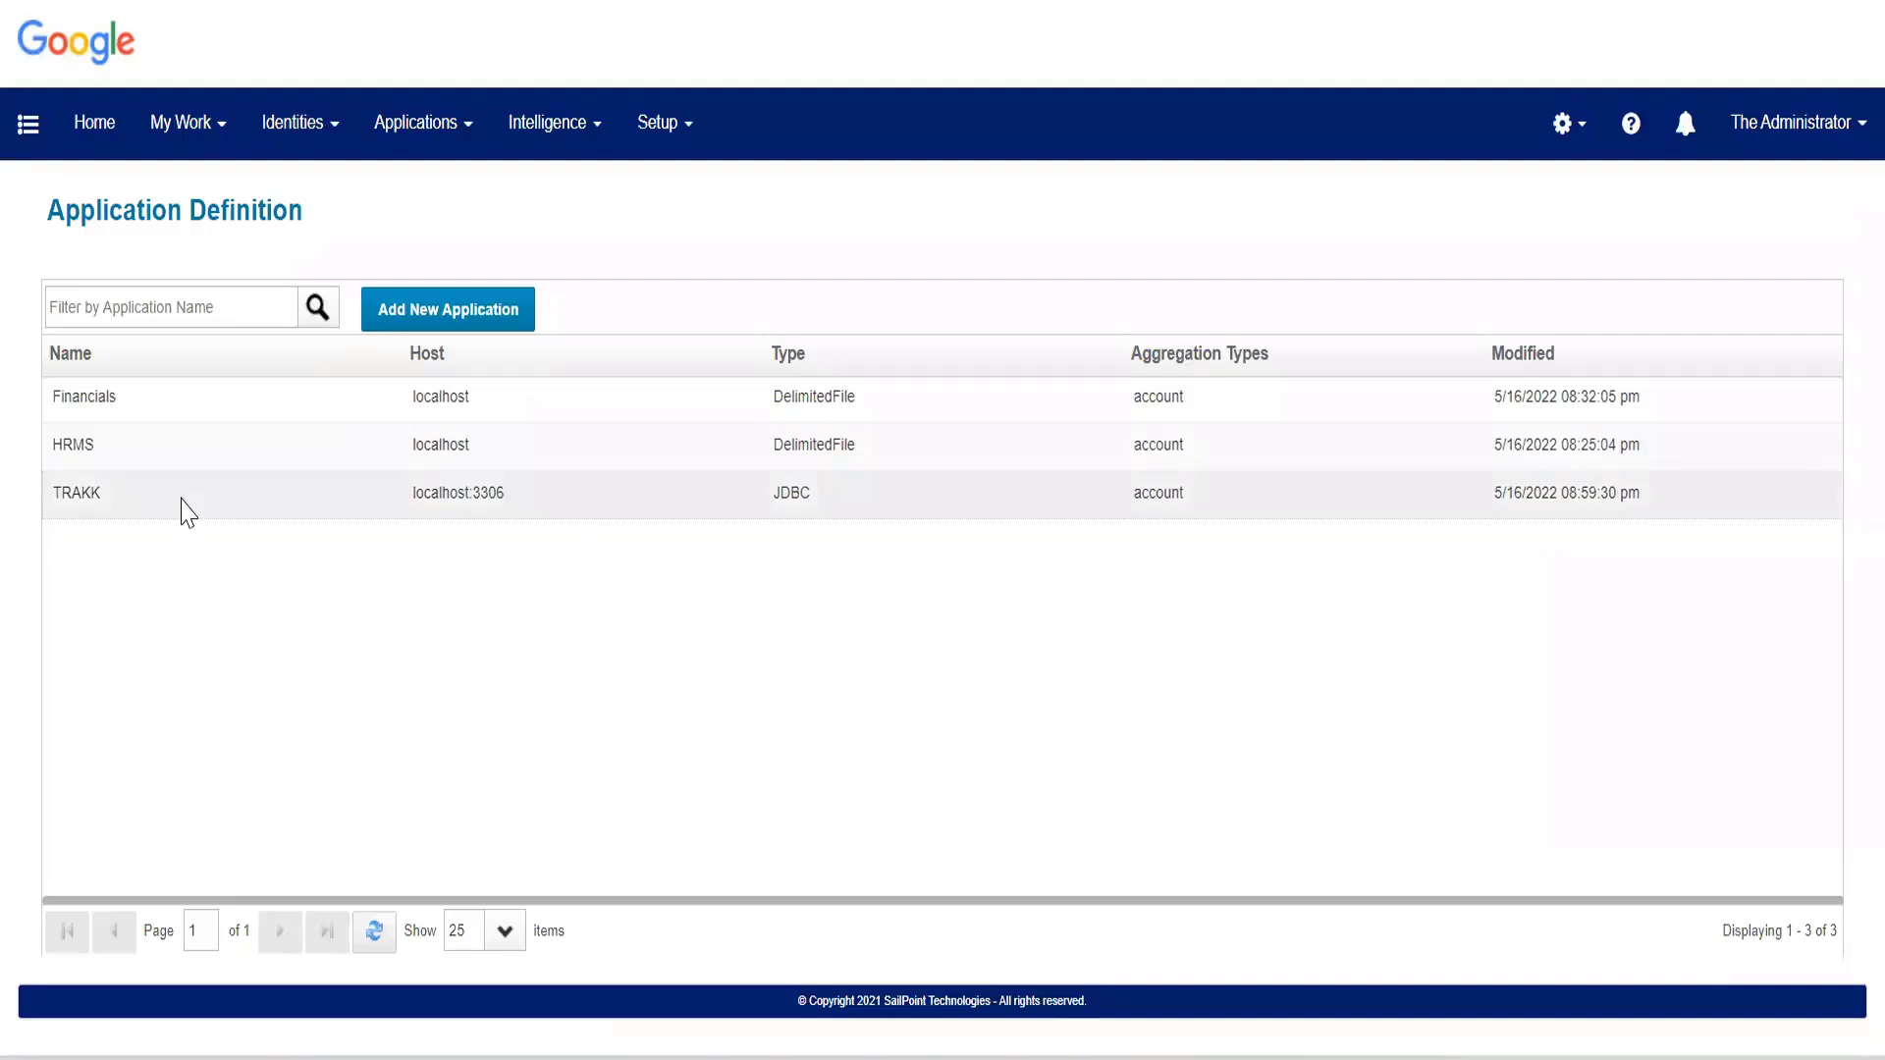
Open the TRAKK application's account schema and bring up its list of attributes.
click(188, 511)
click(197, 300)
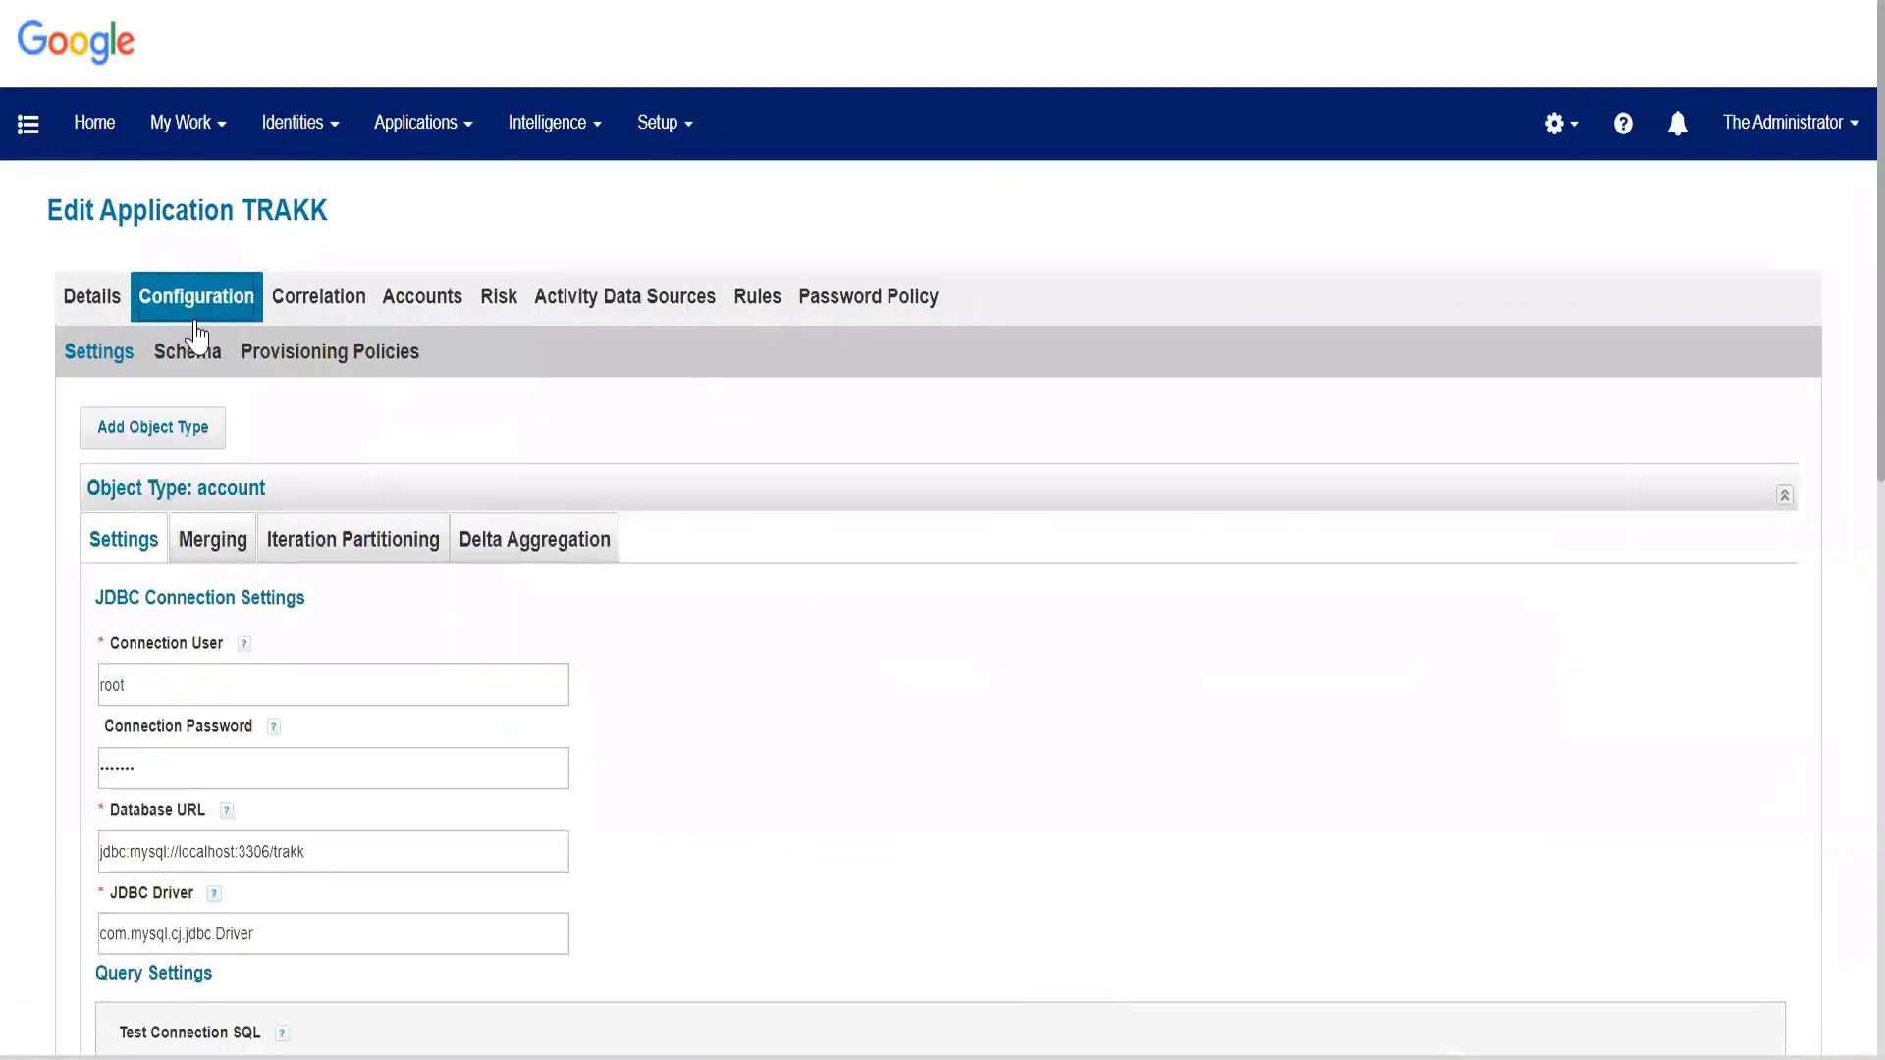
click(197, 353)
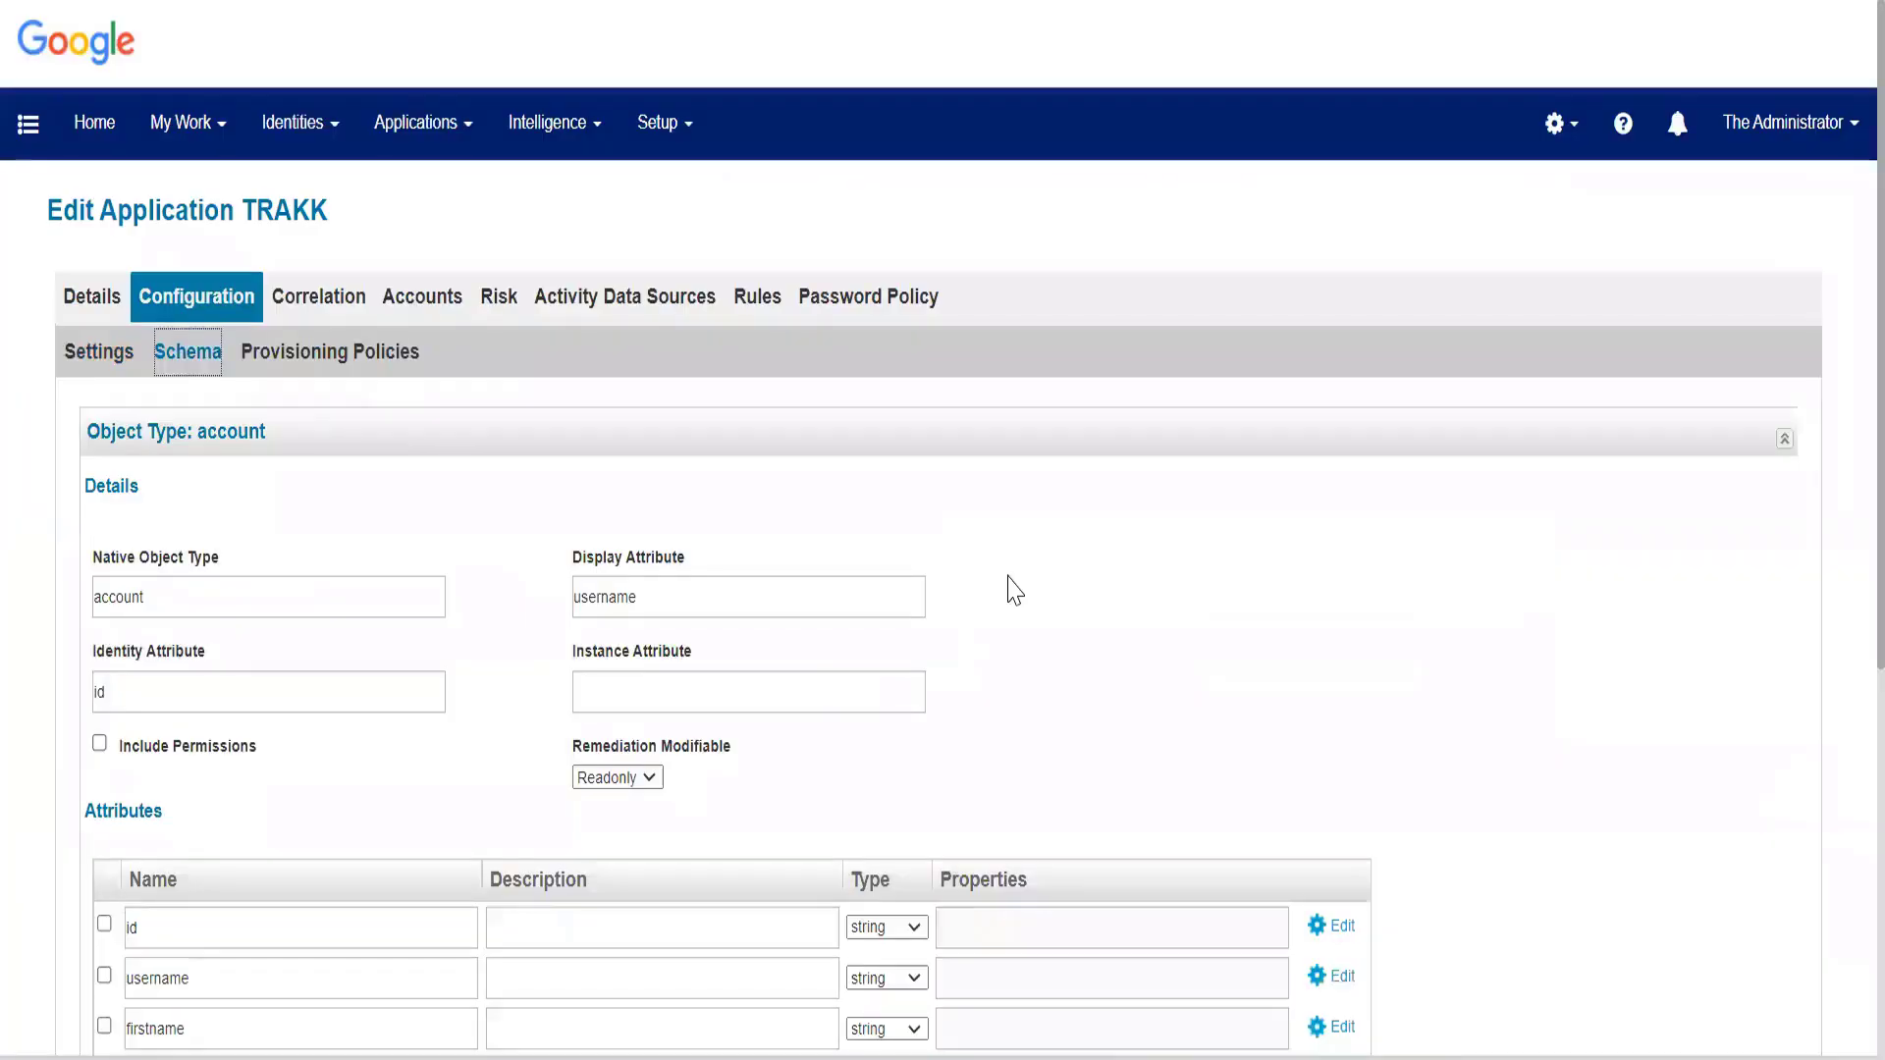
scroll(1014, 589, down, 5)
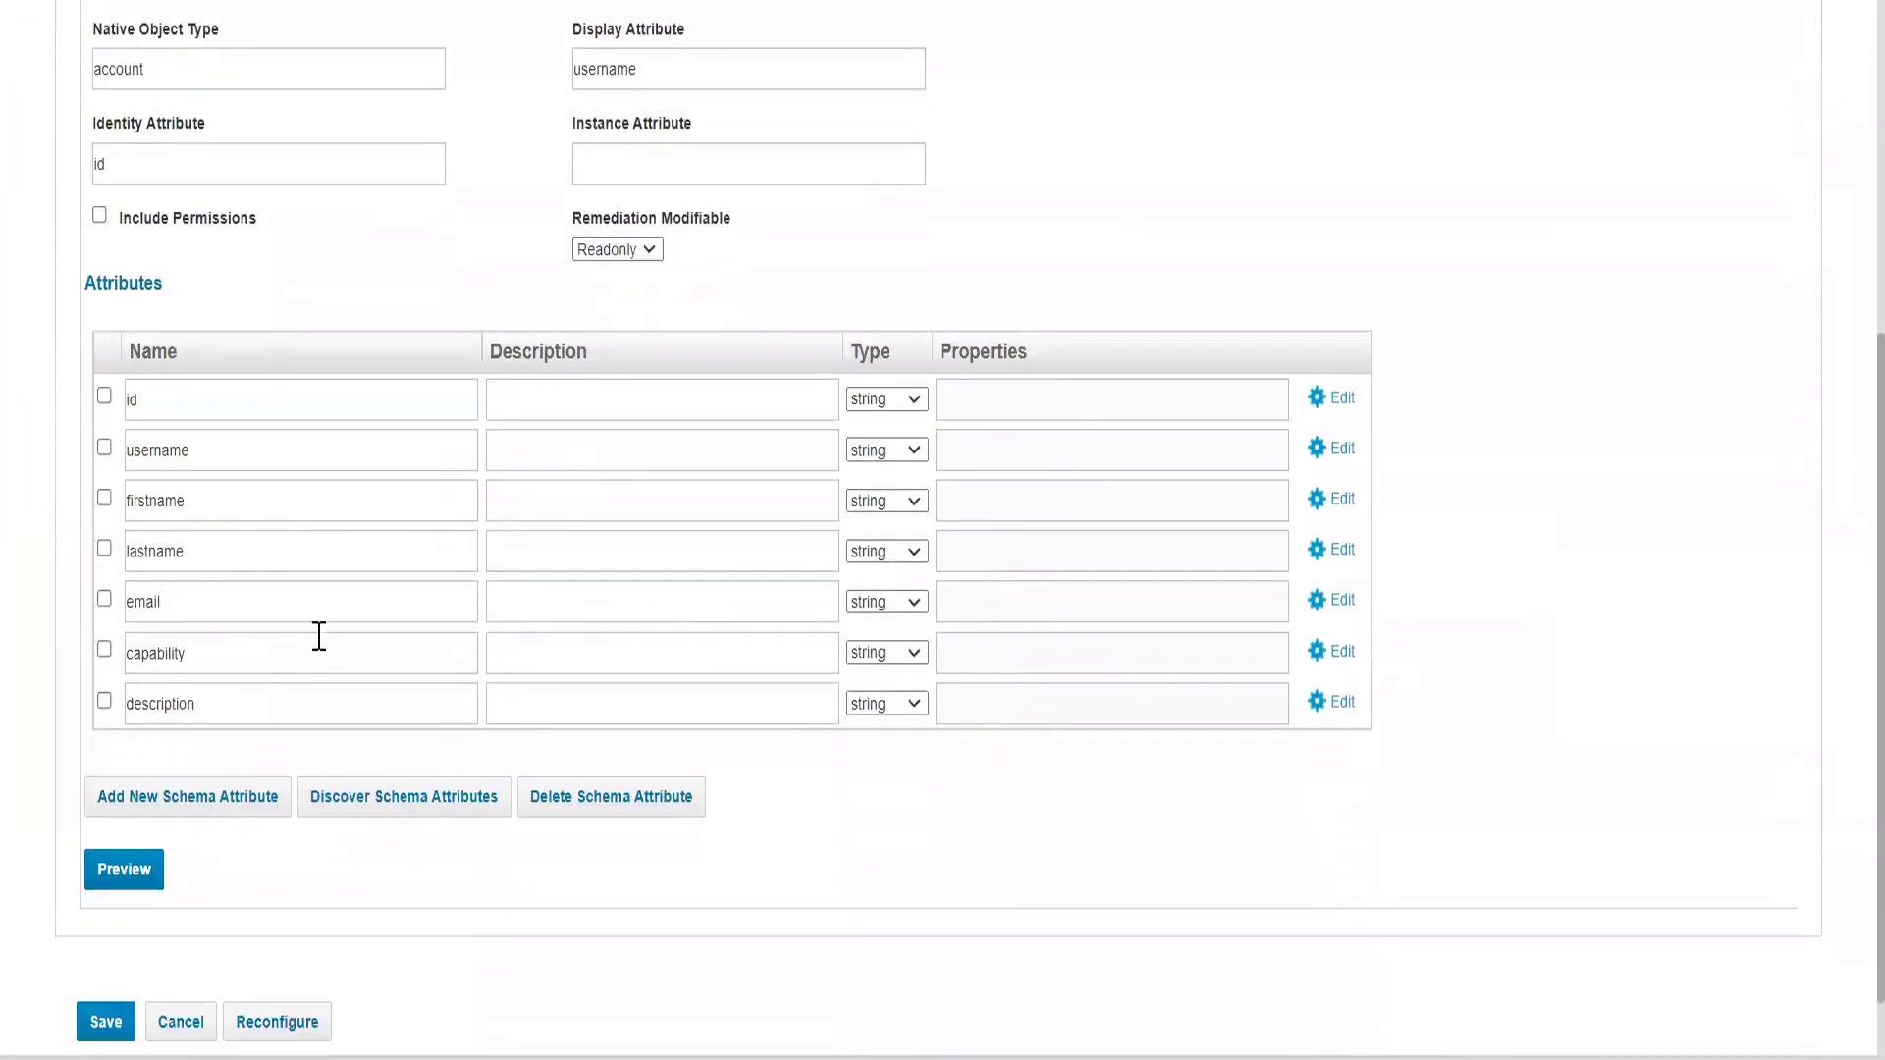
Mark the capability attribute as Managed, Entitlement and Multi-Valued, and save the TRAKK application.
drag(142, 655, 1321, 682)
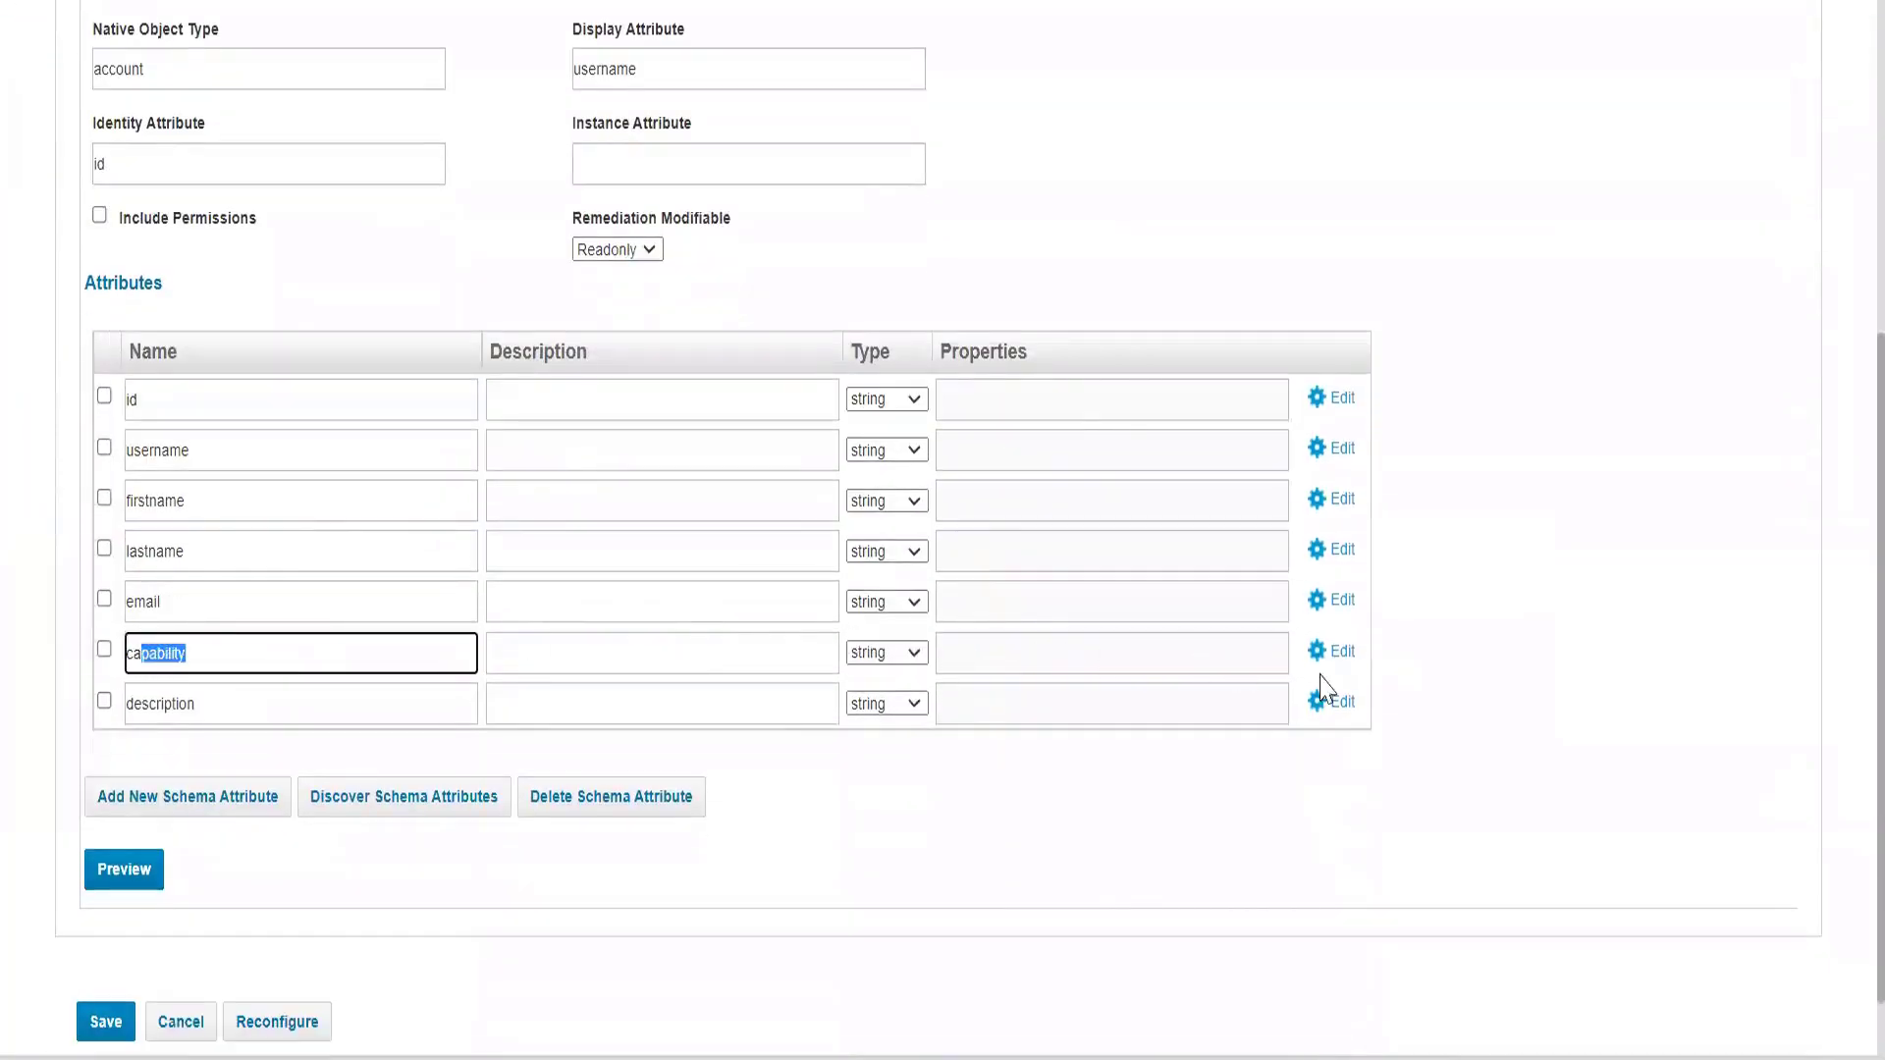
click(1333, 651)
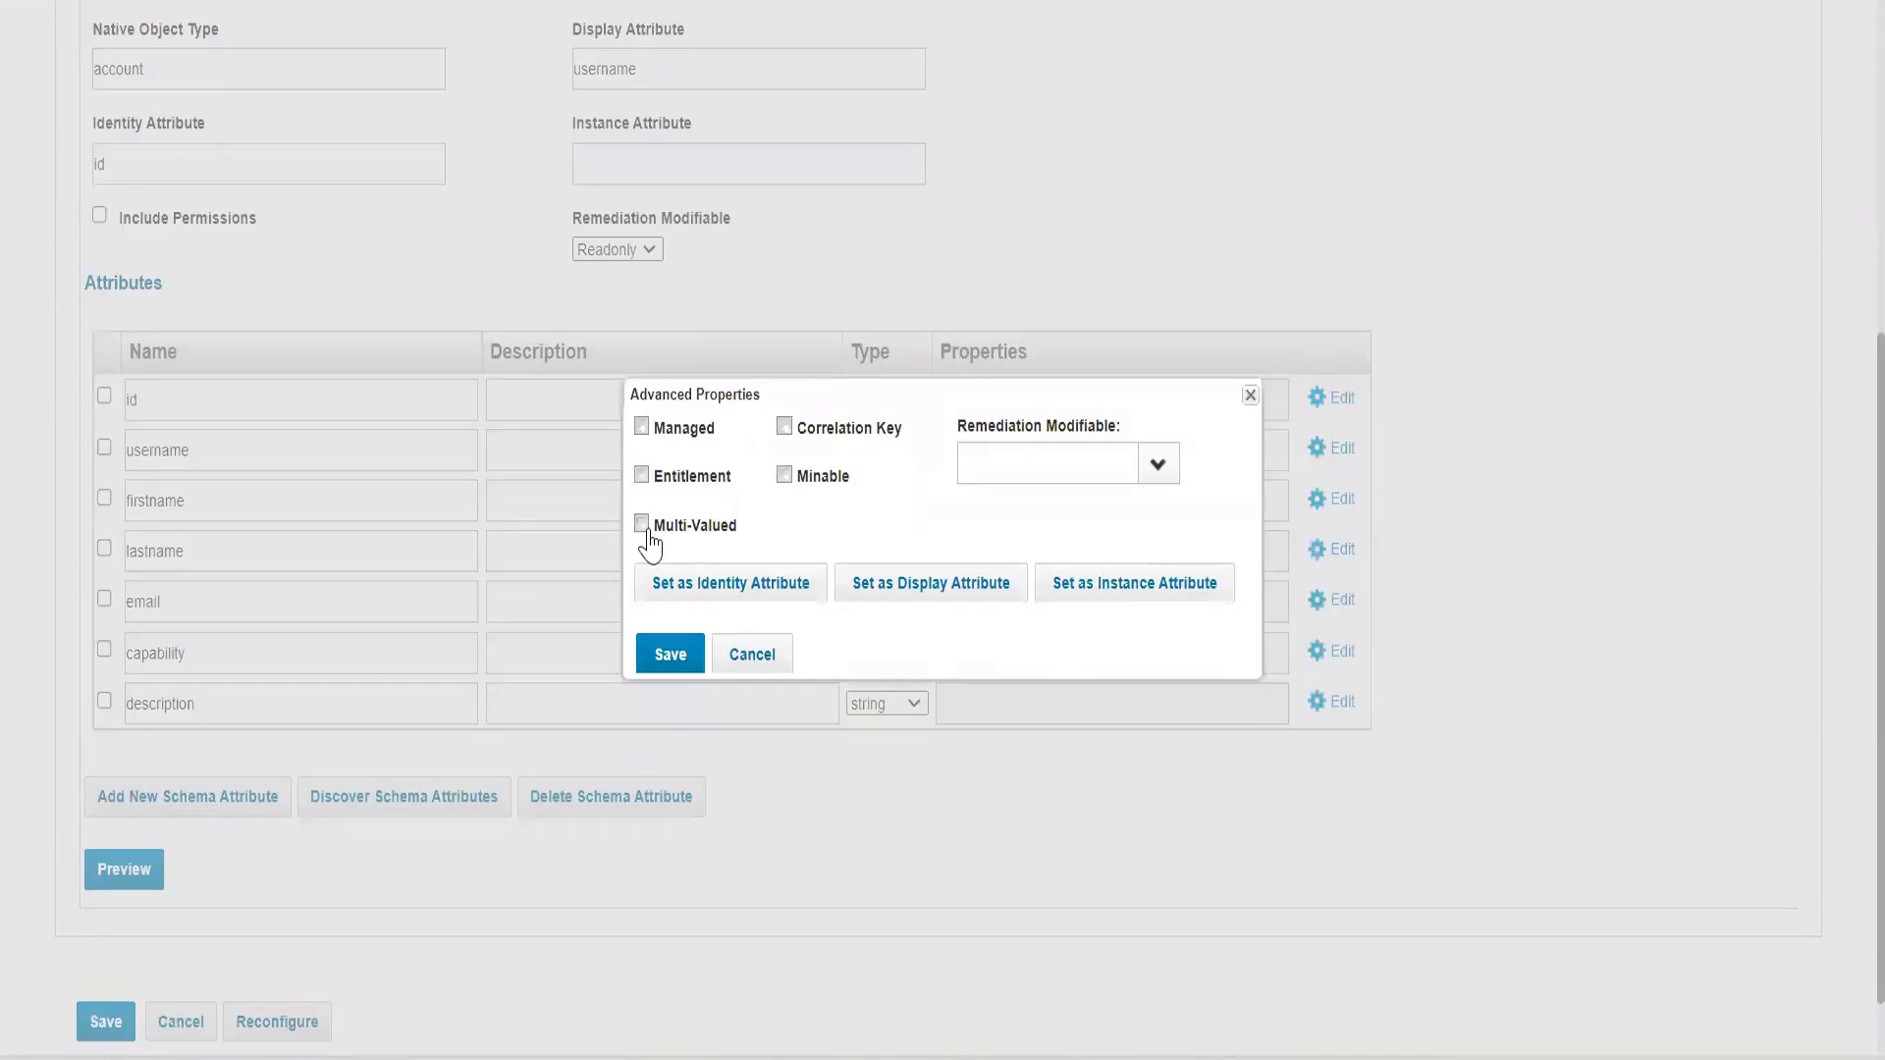
click(644, 527)
click(643, 477)
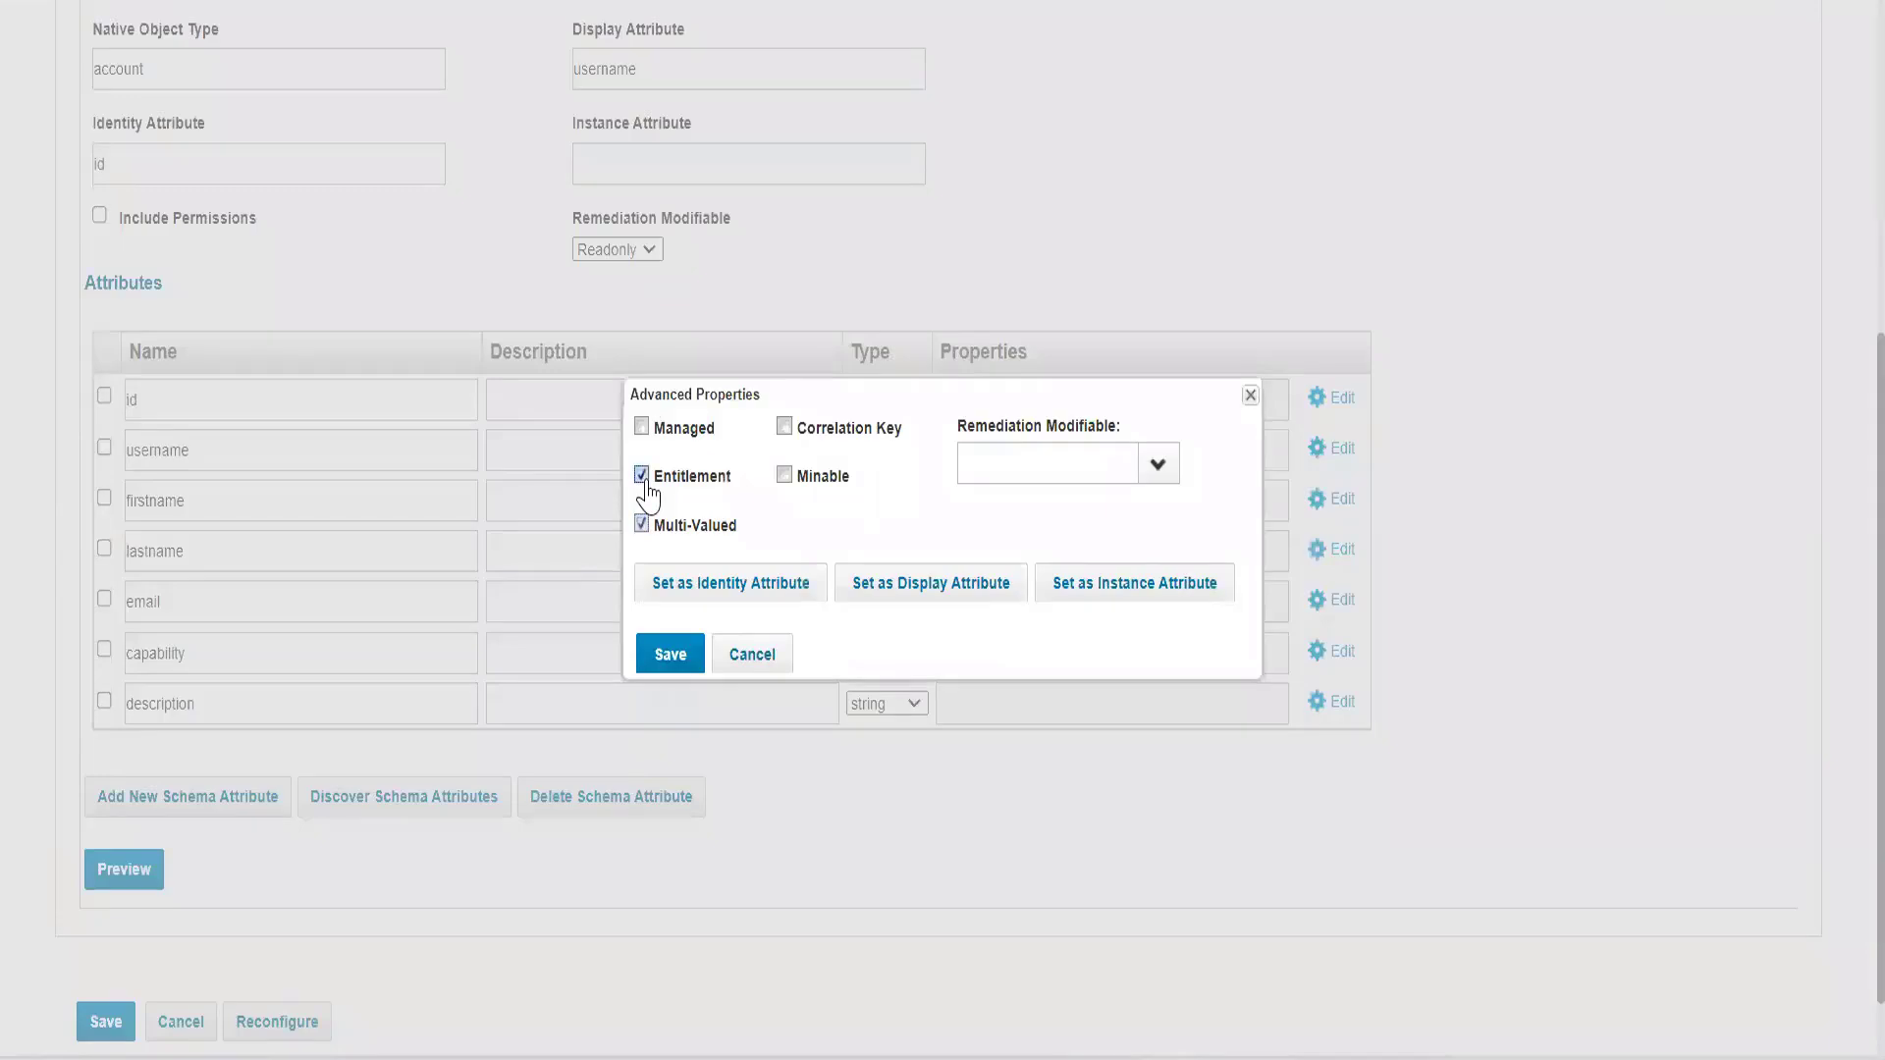
click(641, 430)
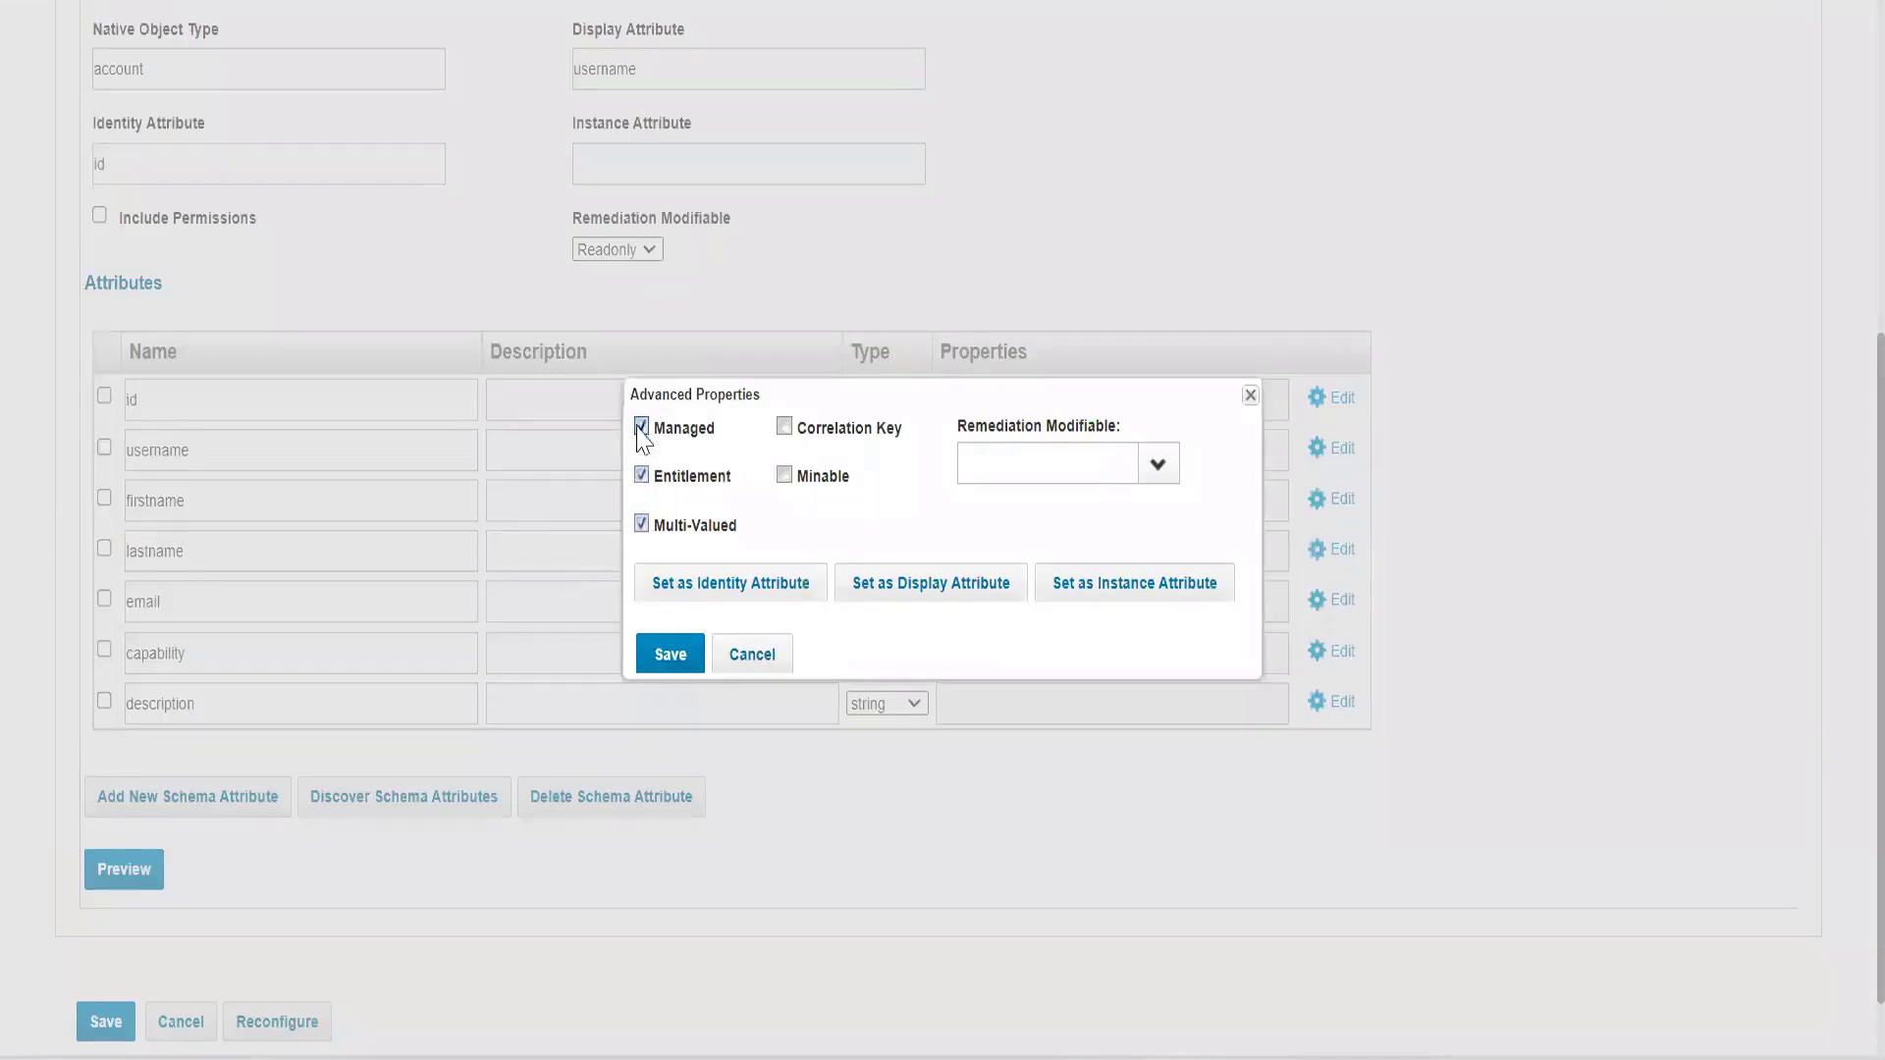
click(685, 676)
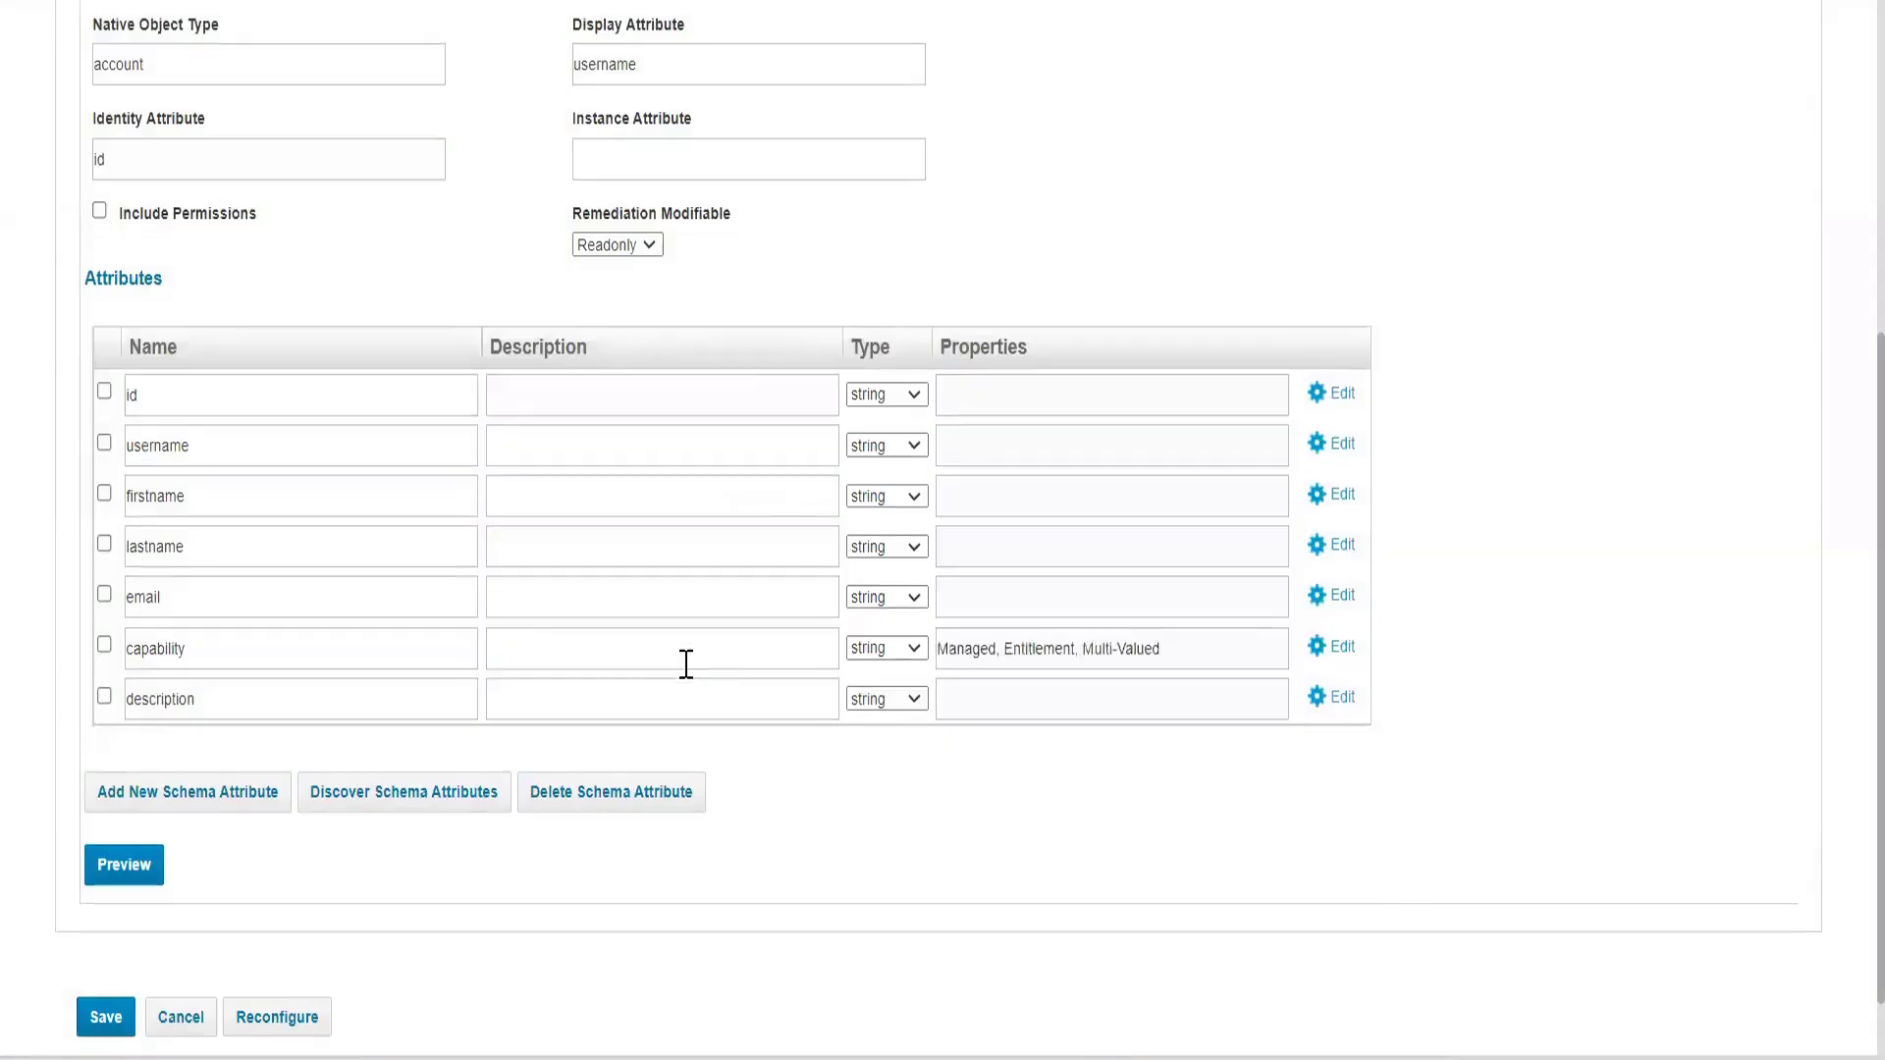
scroll(686, 665, down, 1)
click(116, 948)
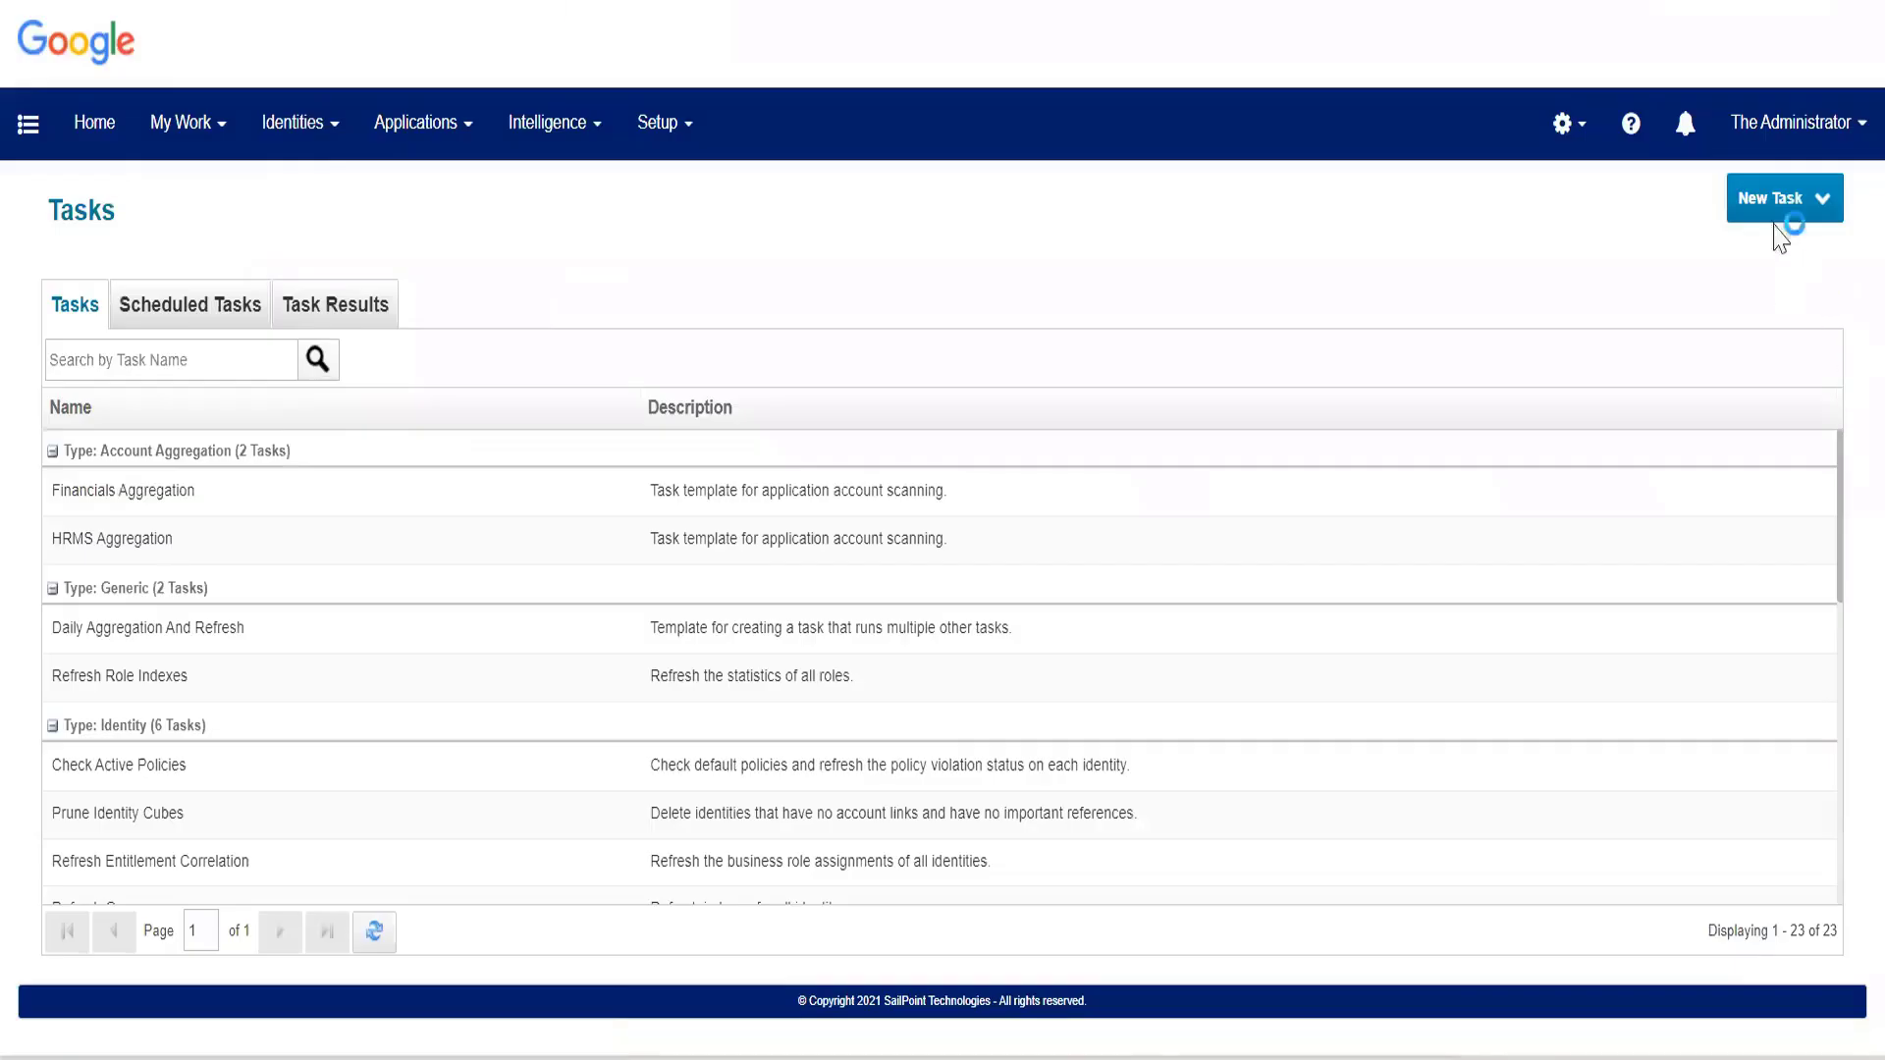
Create a new Account Aggregation task named "Trakk Account Aggregation".
click(1767, 204)
click(1576, 267)
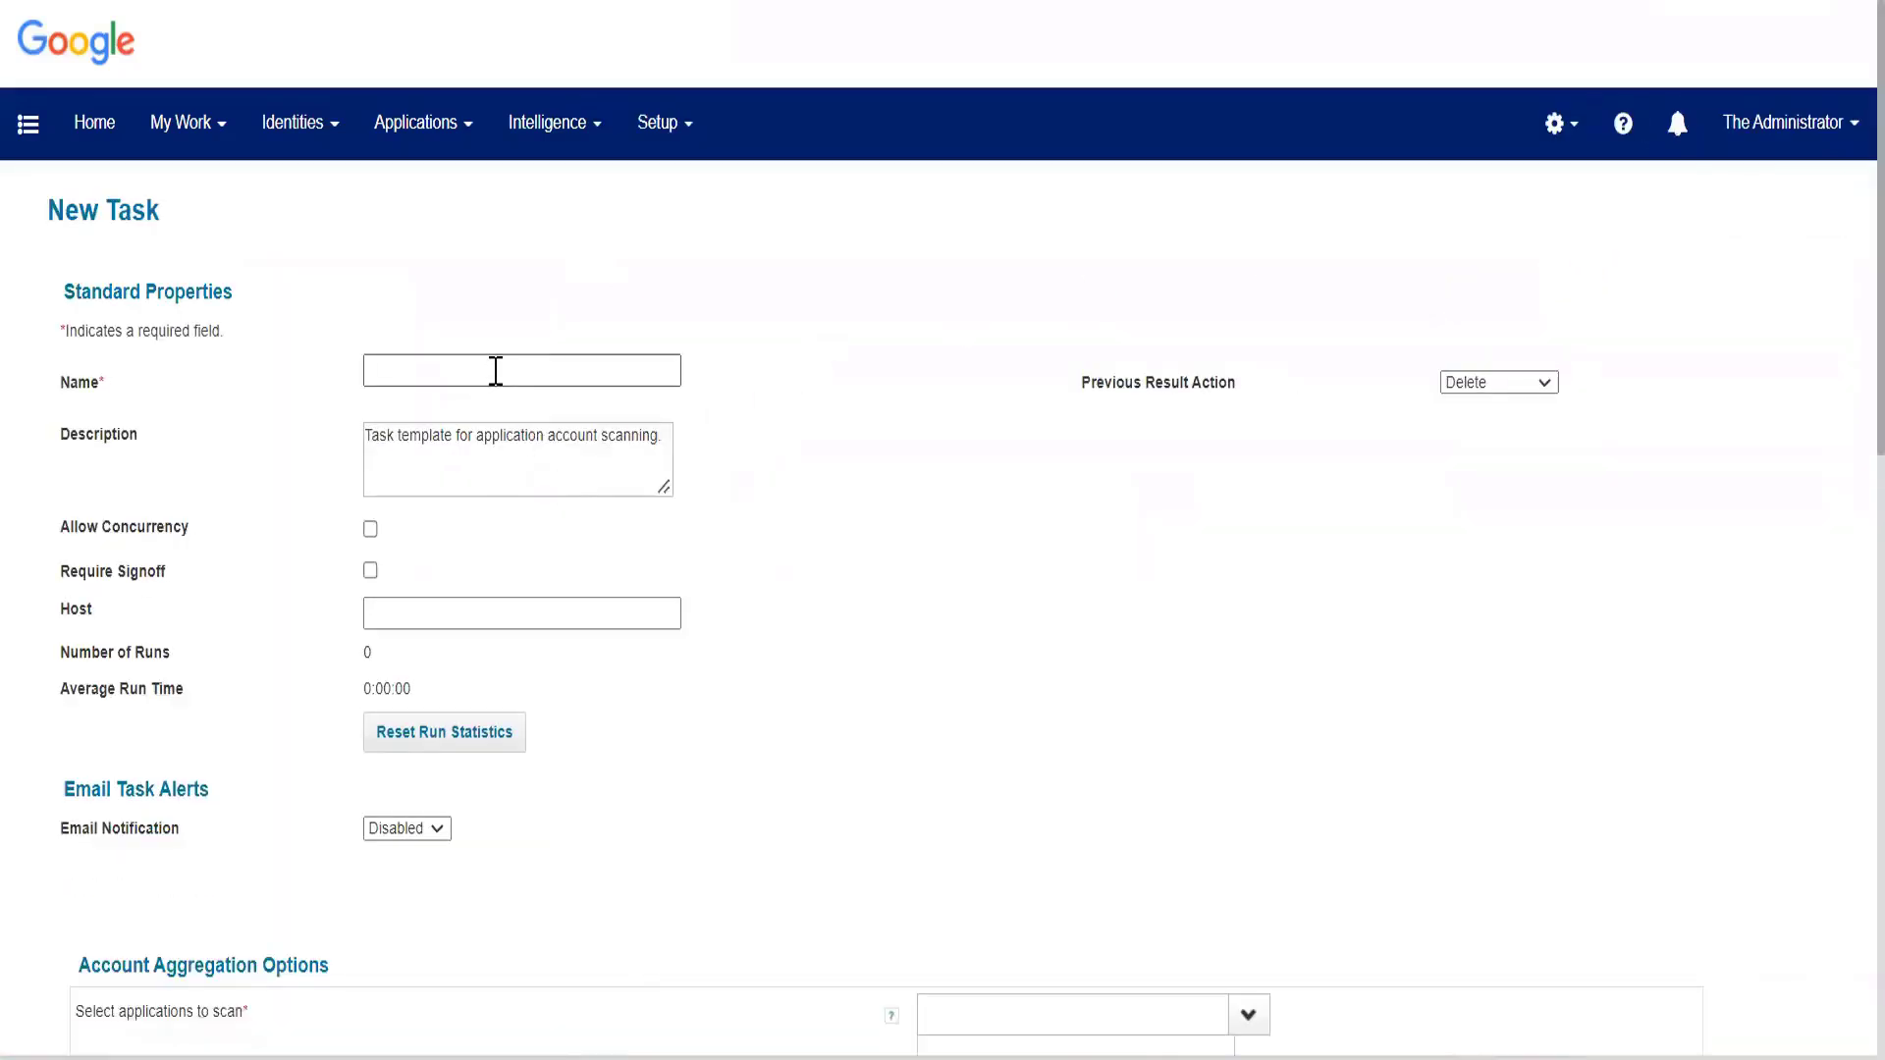
click(495, 371)
text(Trakk )
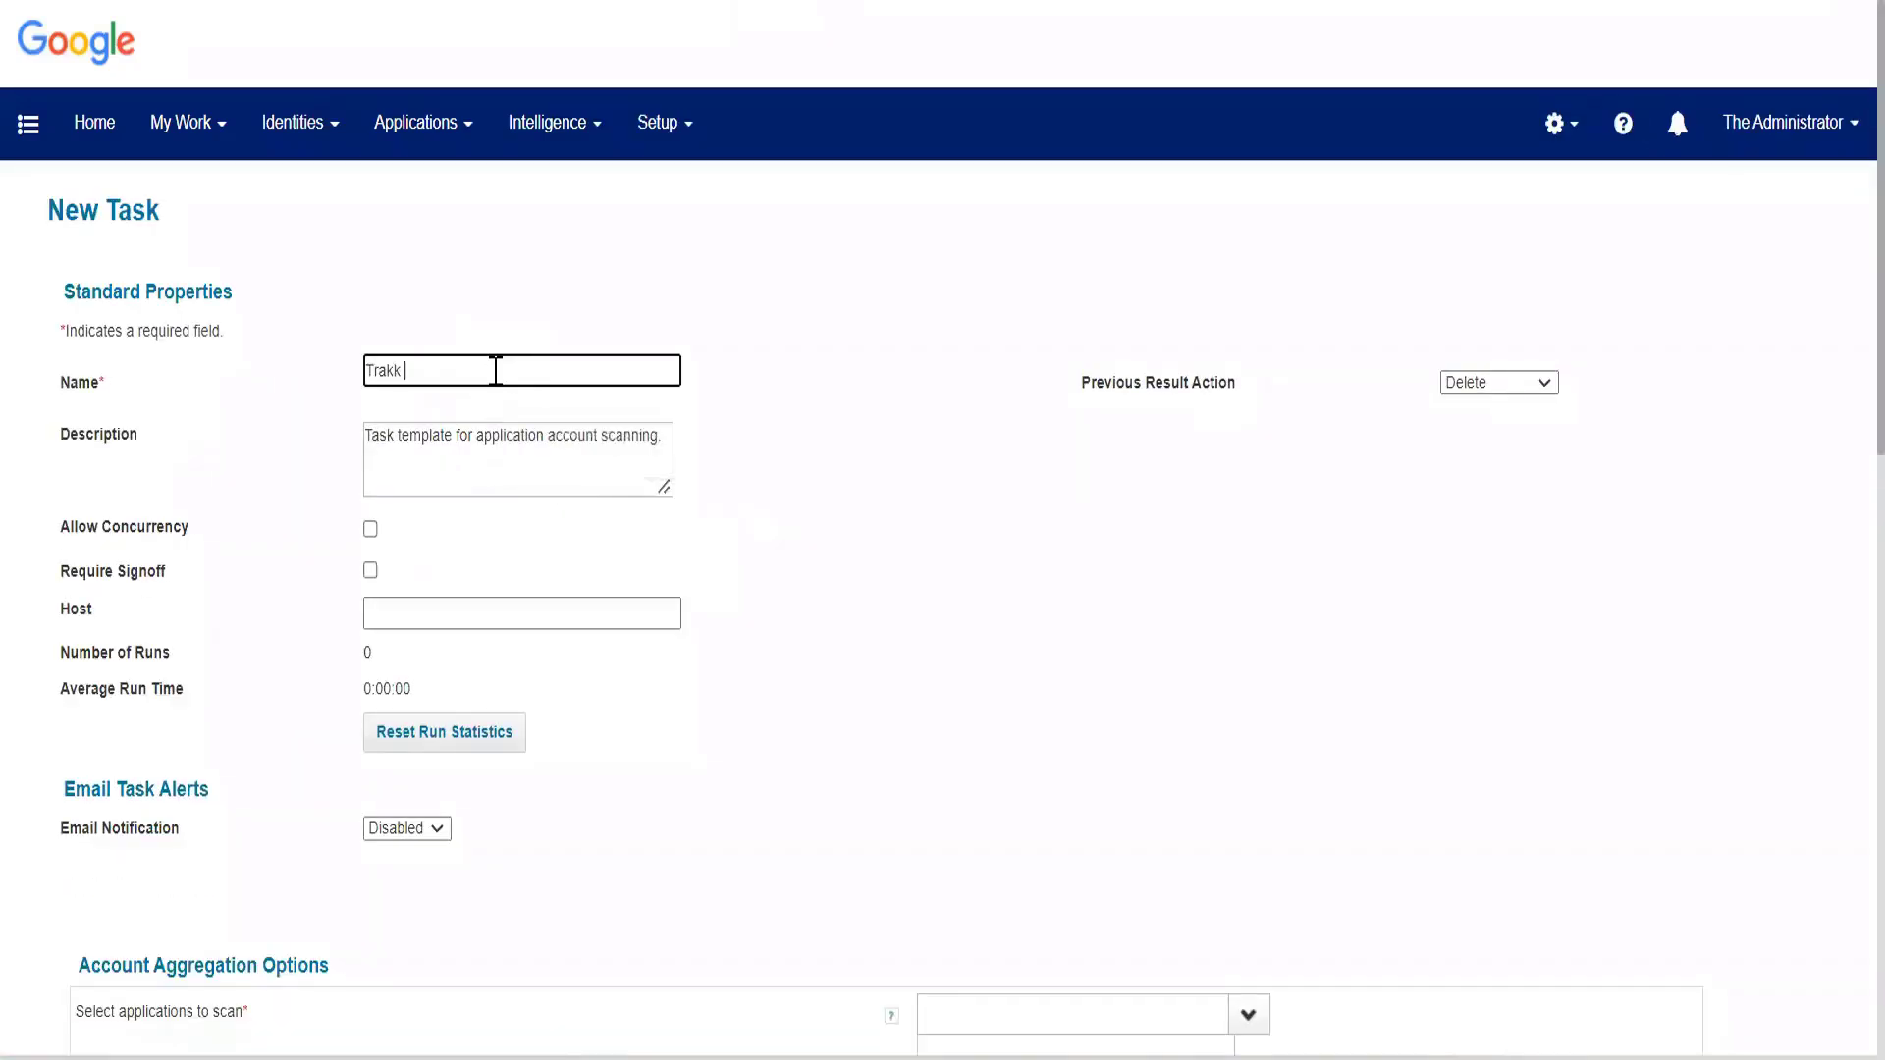
text(Account Aggregation)
Choose TRAKK as the application to scan, save and execute the aggregation task, and dismiss the background execution notice.
scroll(963, 619, down, 5)
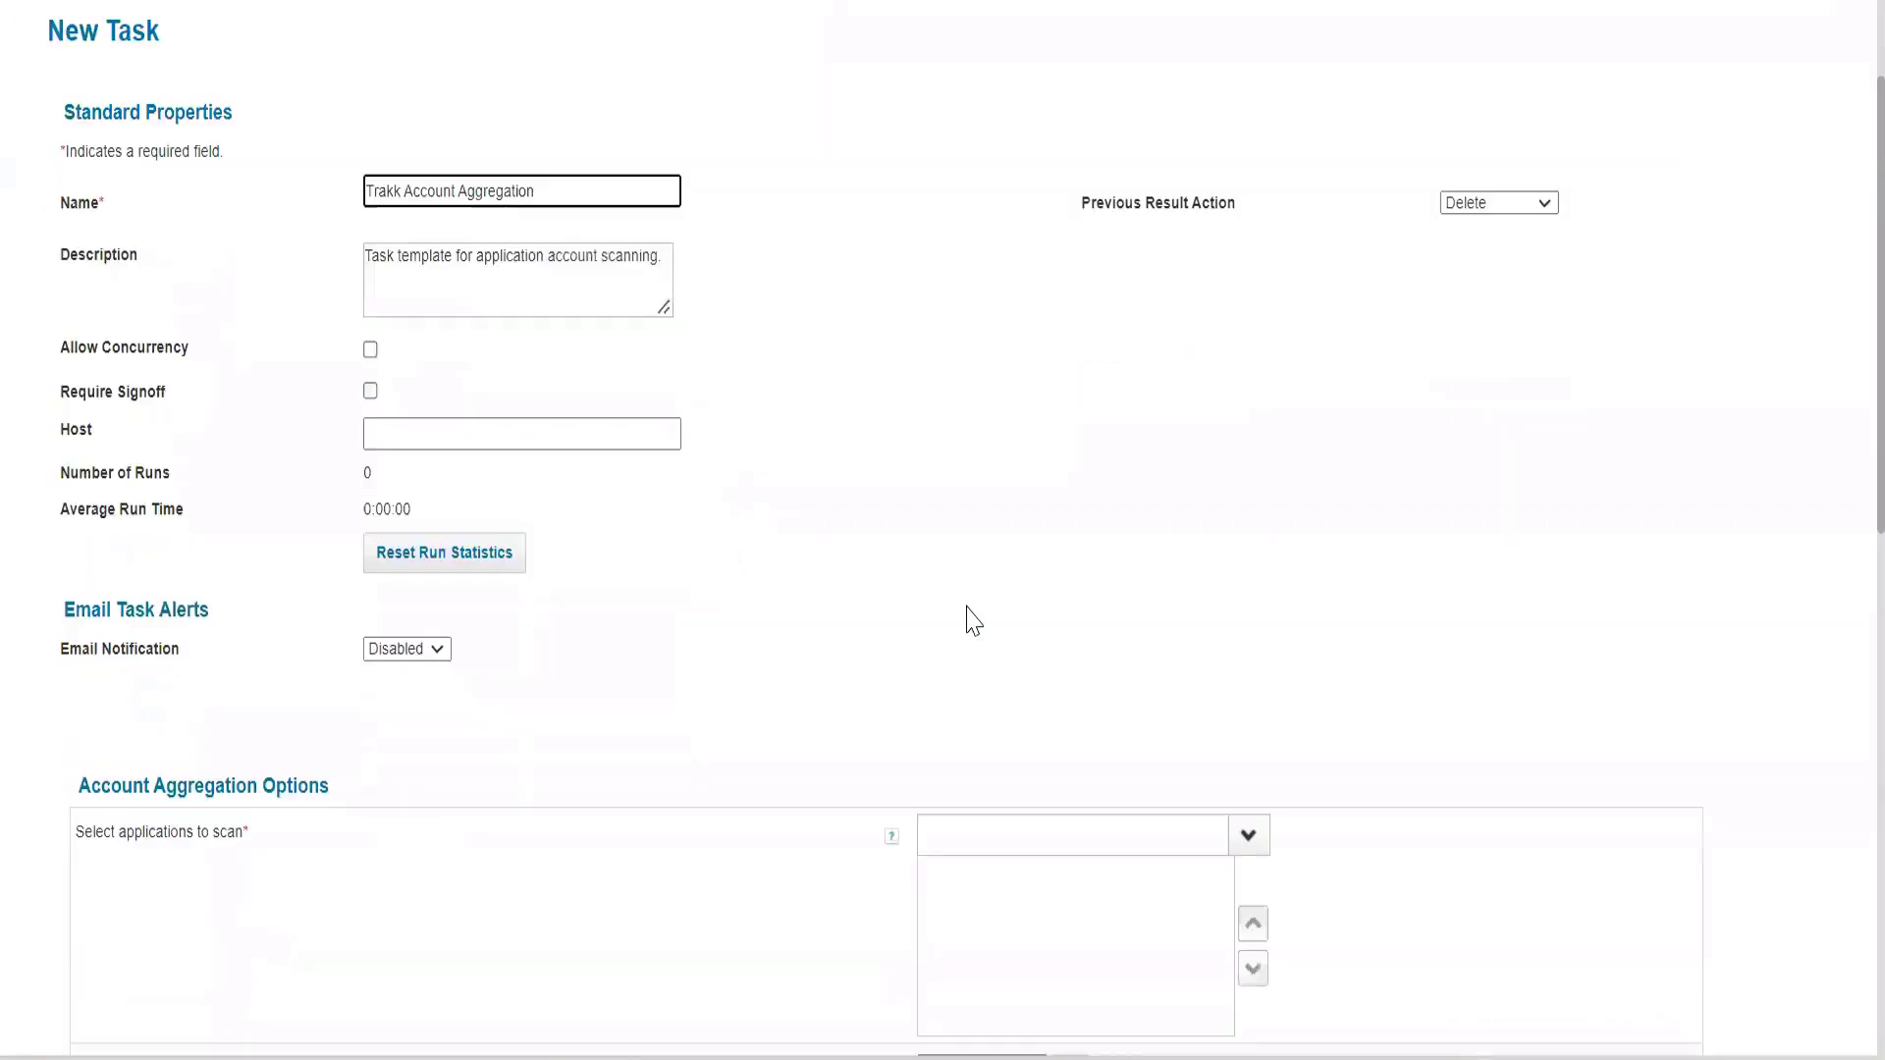
click(1087, 475)
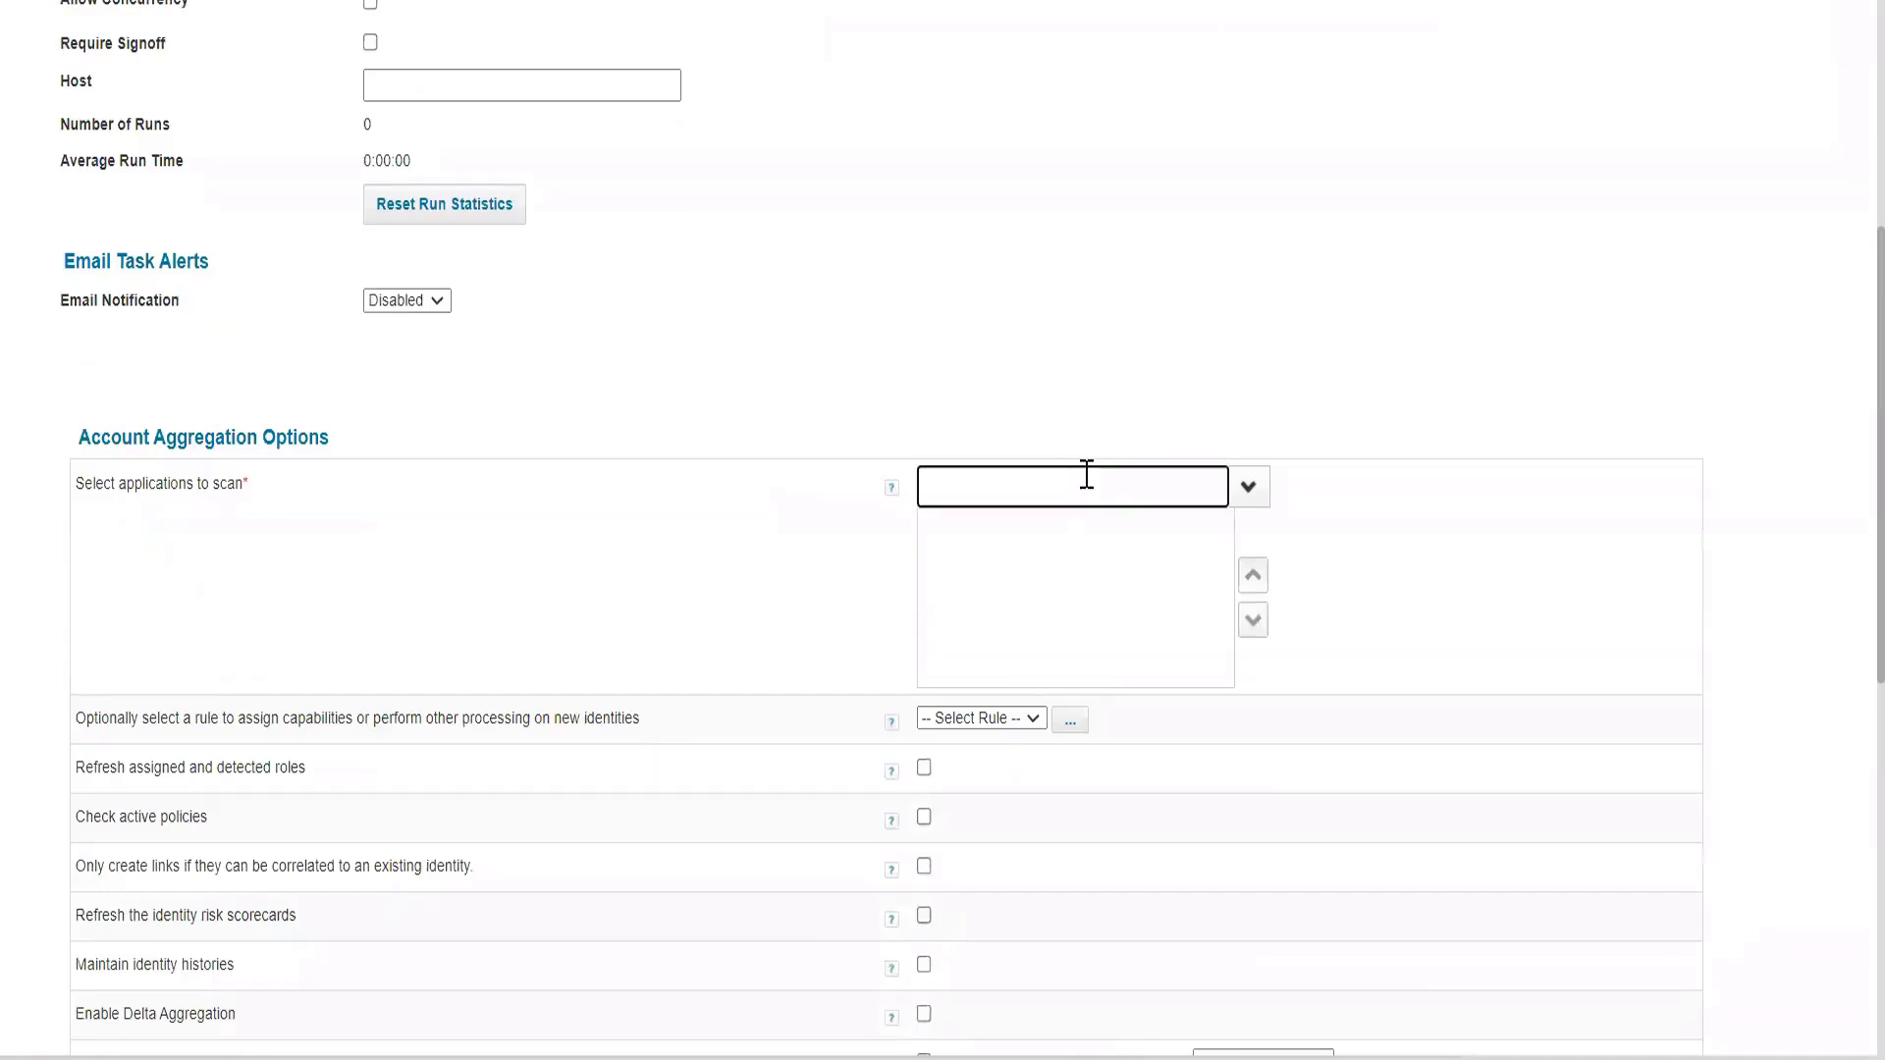
text(Tra)
click(1047, 536)
scroll(975, 367, down, 3)
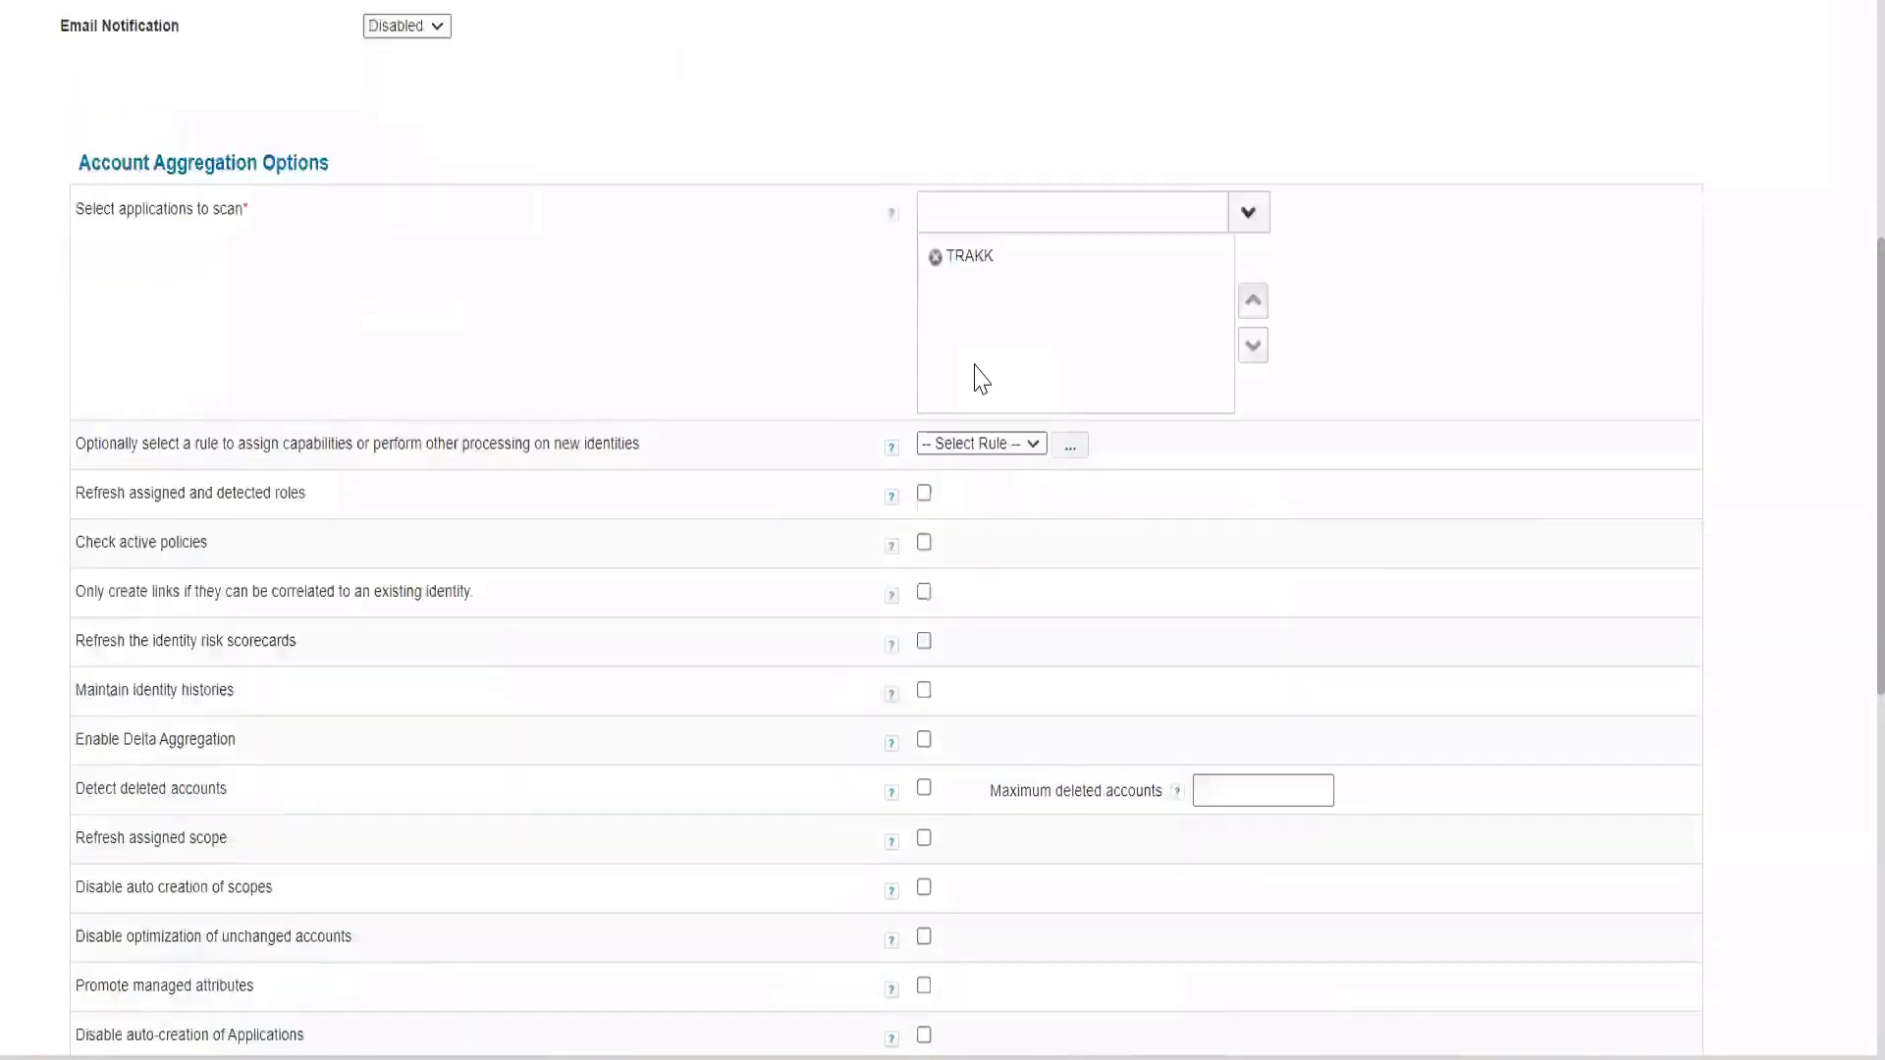
scroll(982, 379, down, 6)
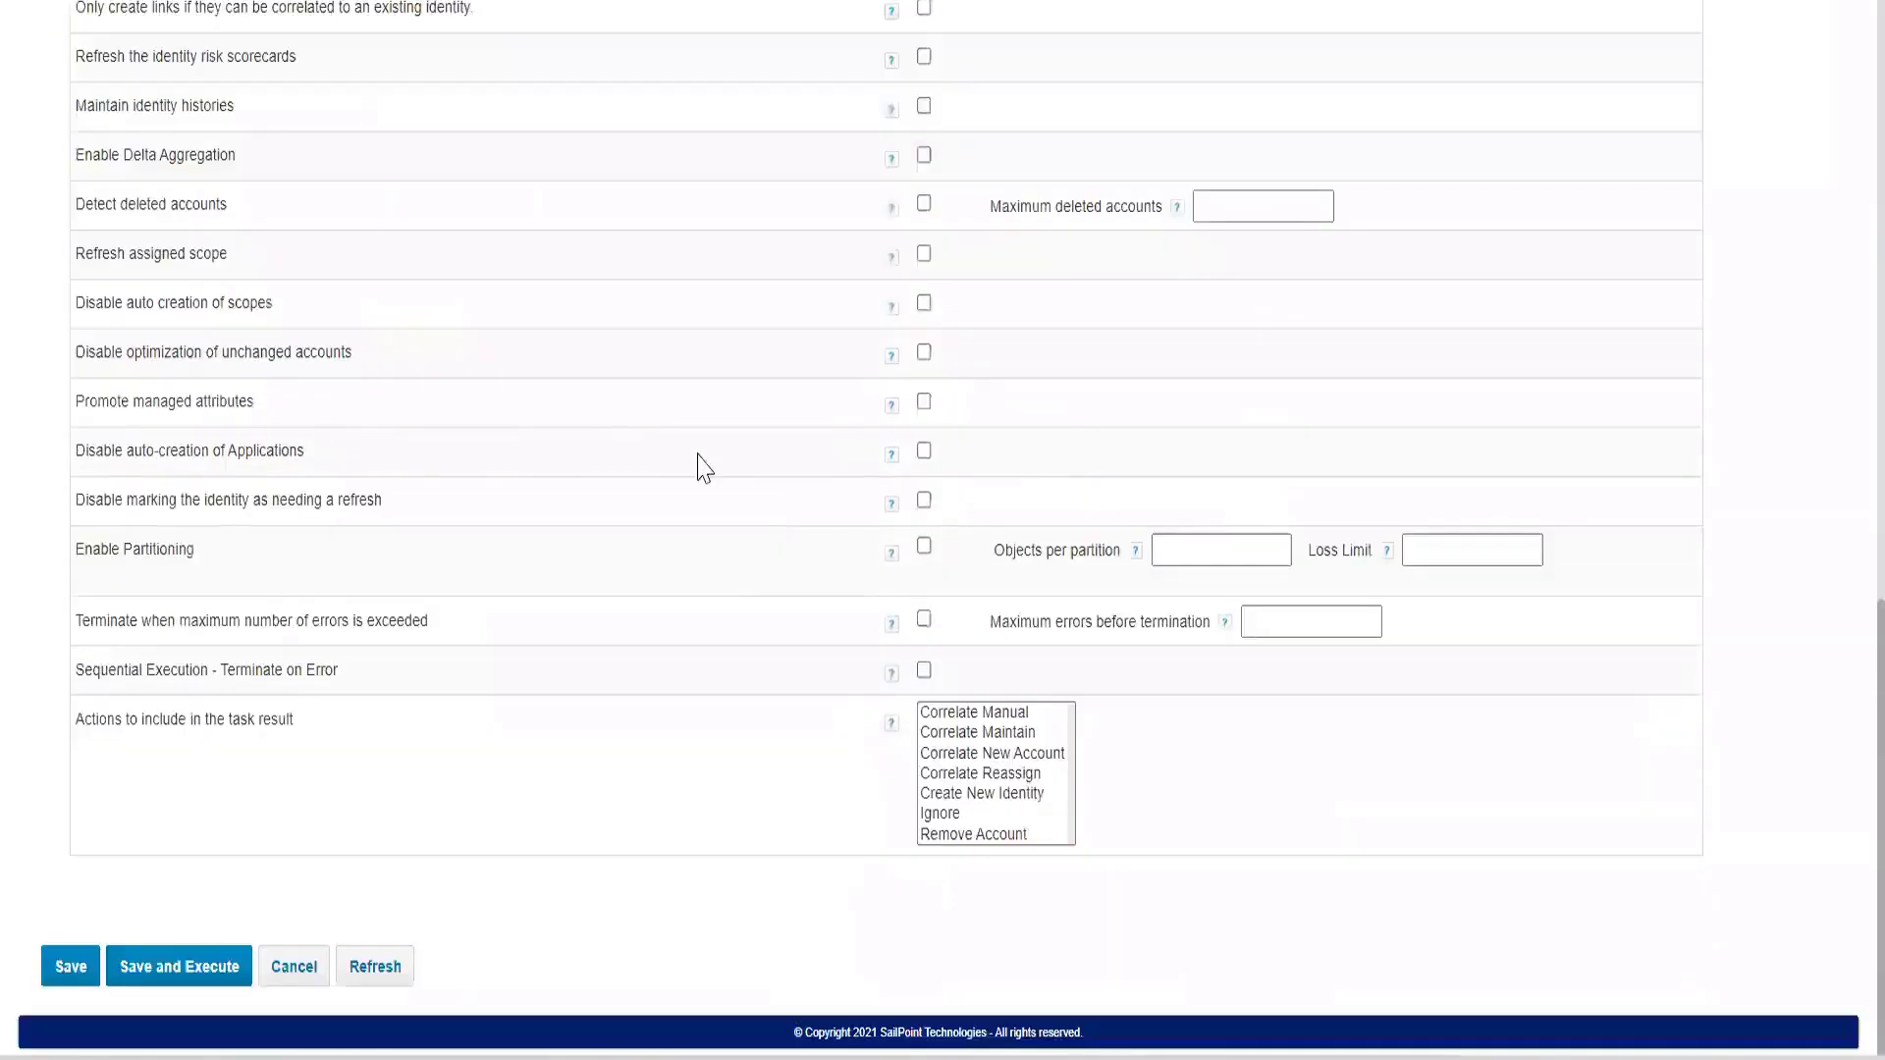
click(212, 967)
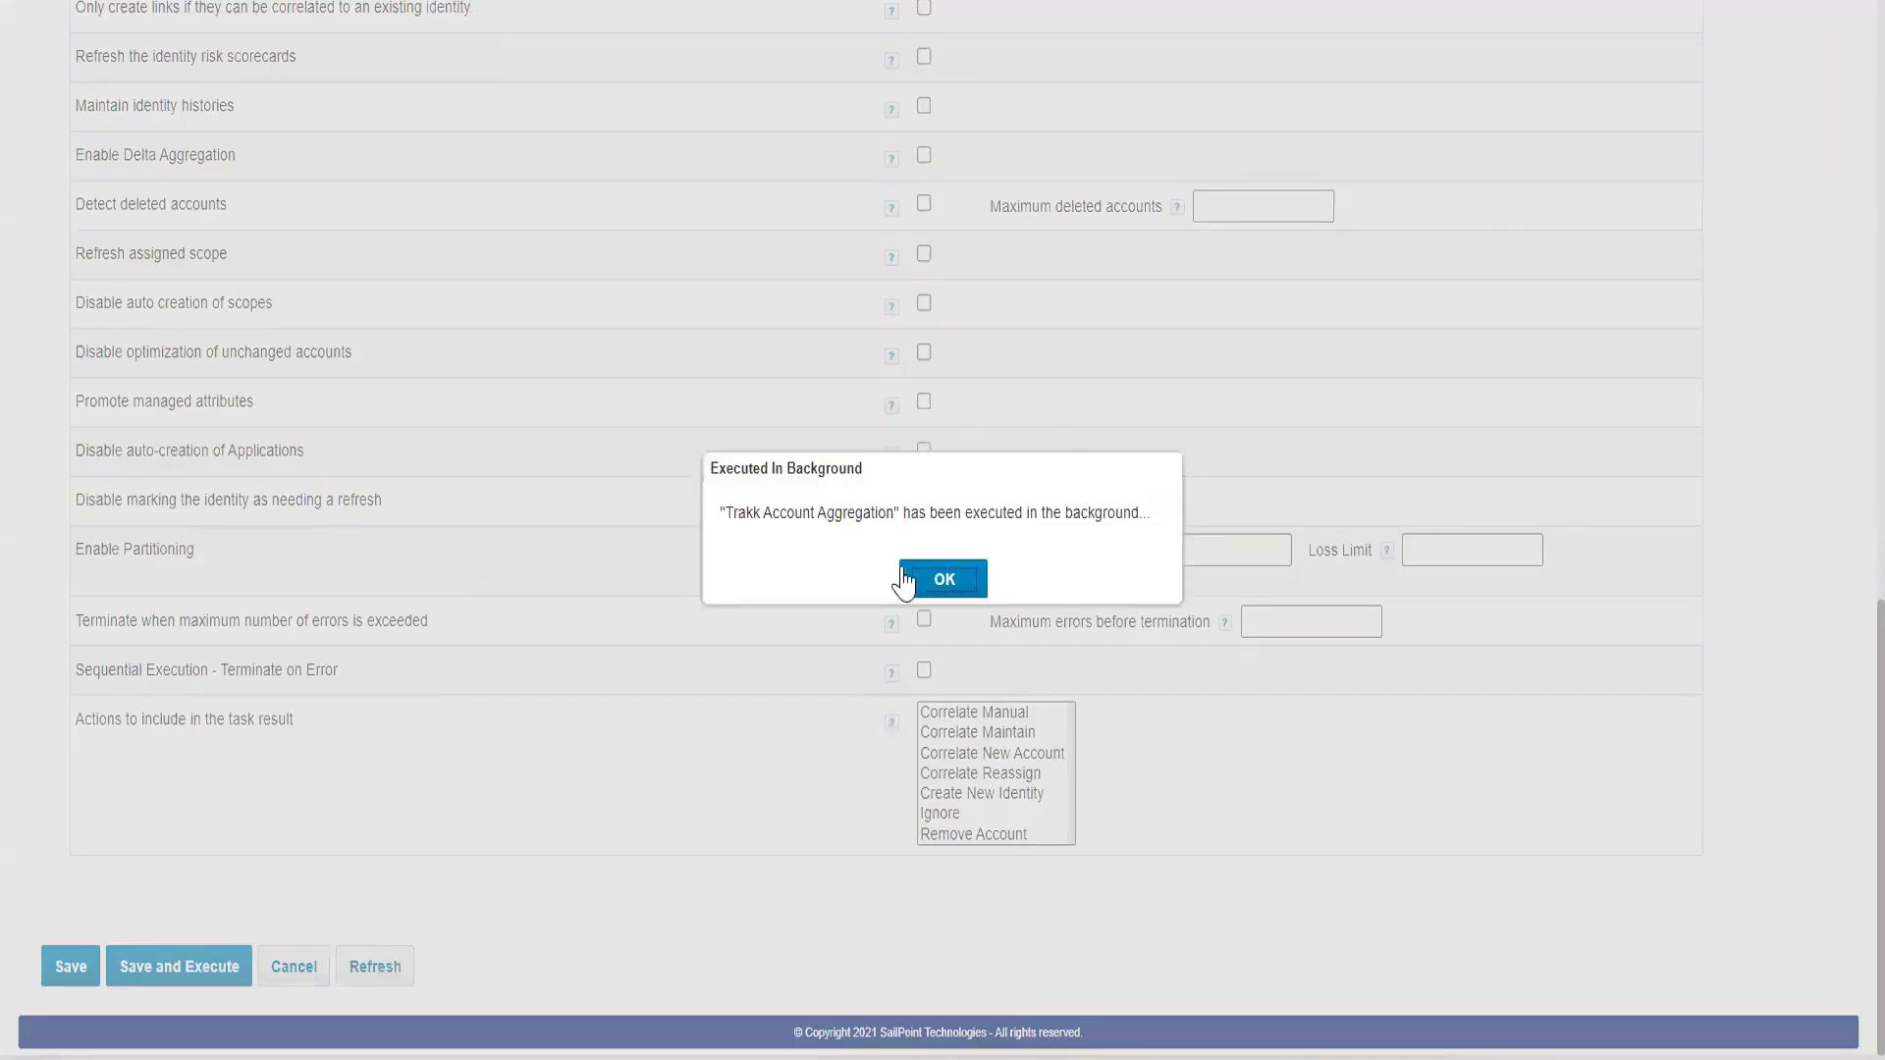
click(941, 579)
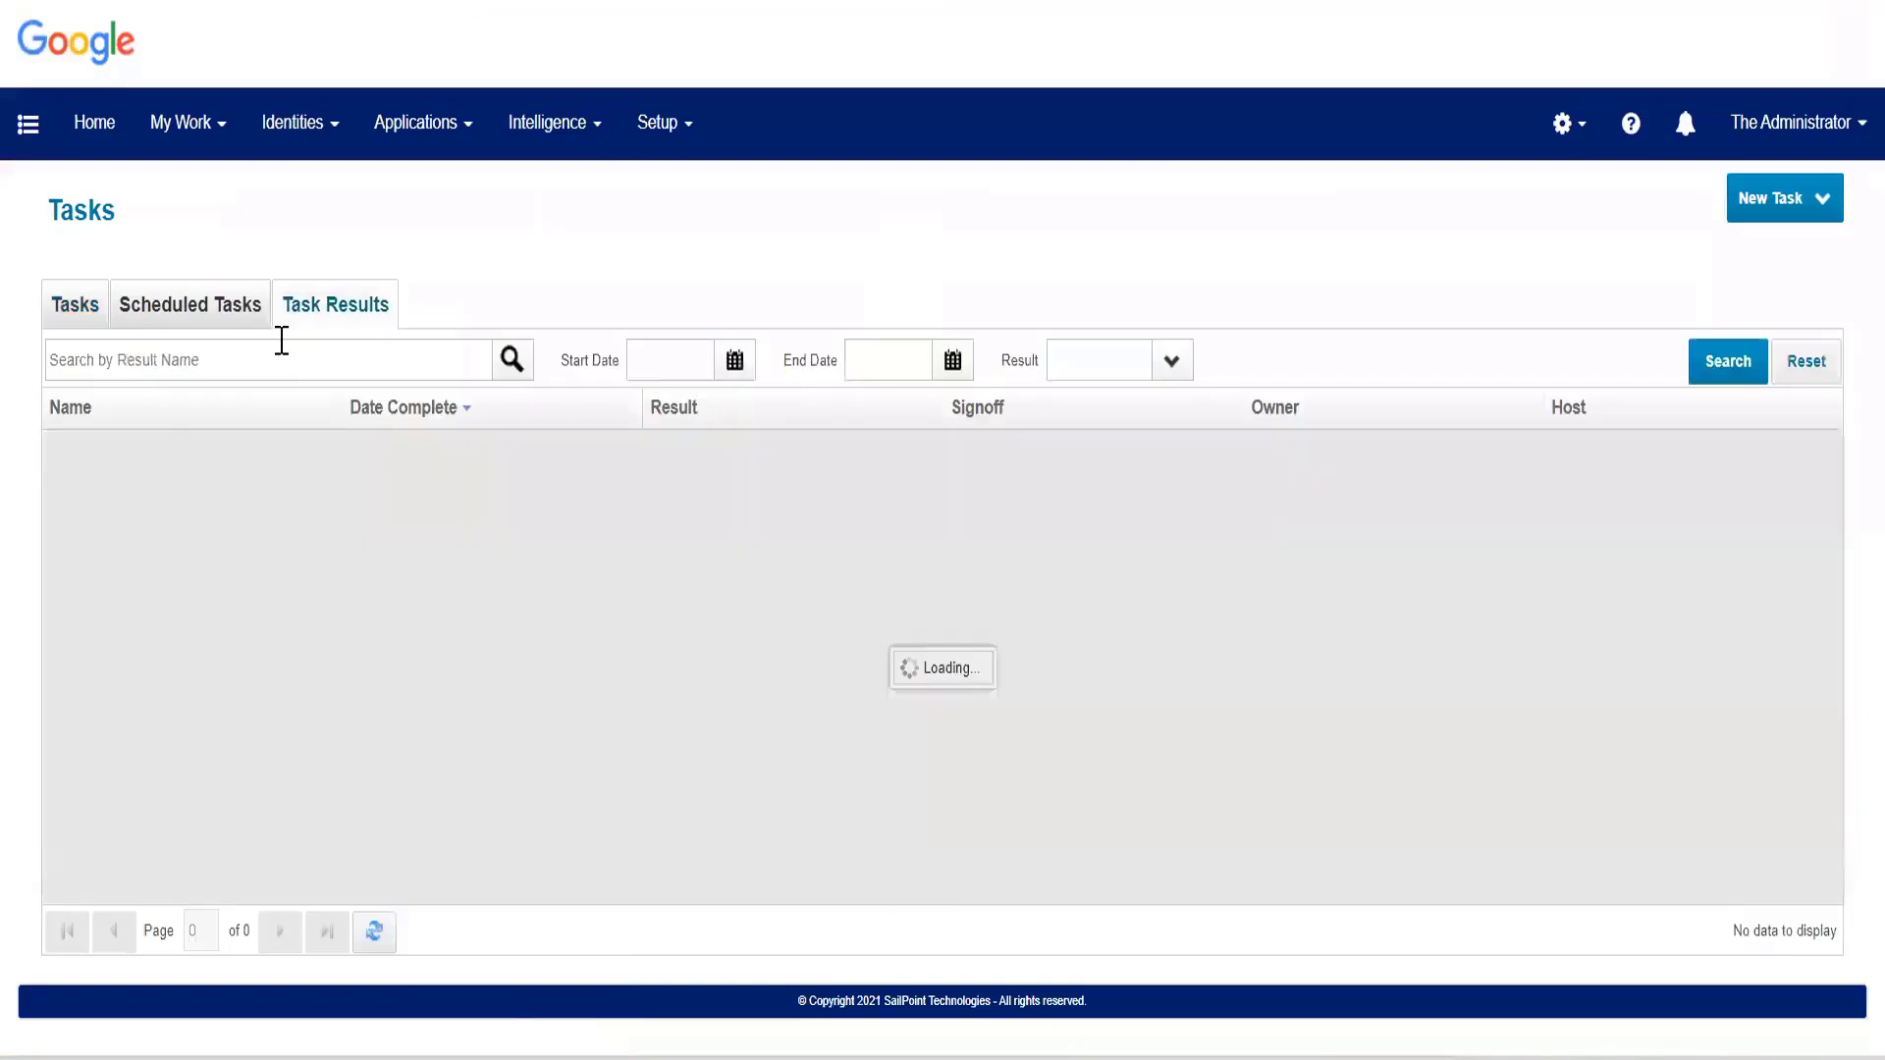
Open the Trakk Account Aggregation task result and read through its status and message details.
click(301, 456)
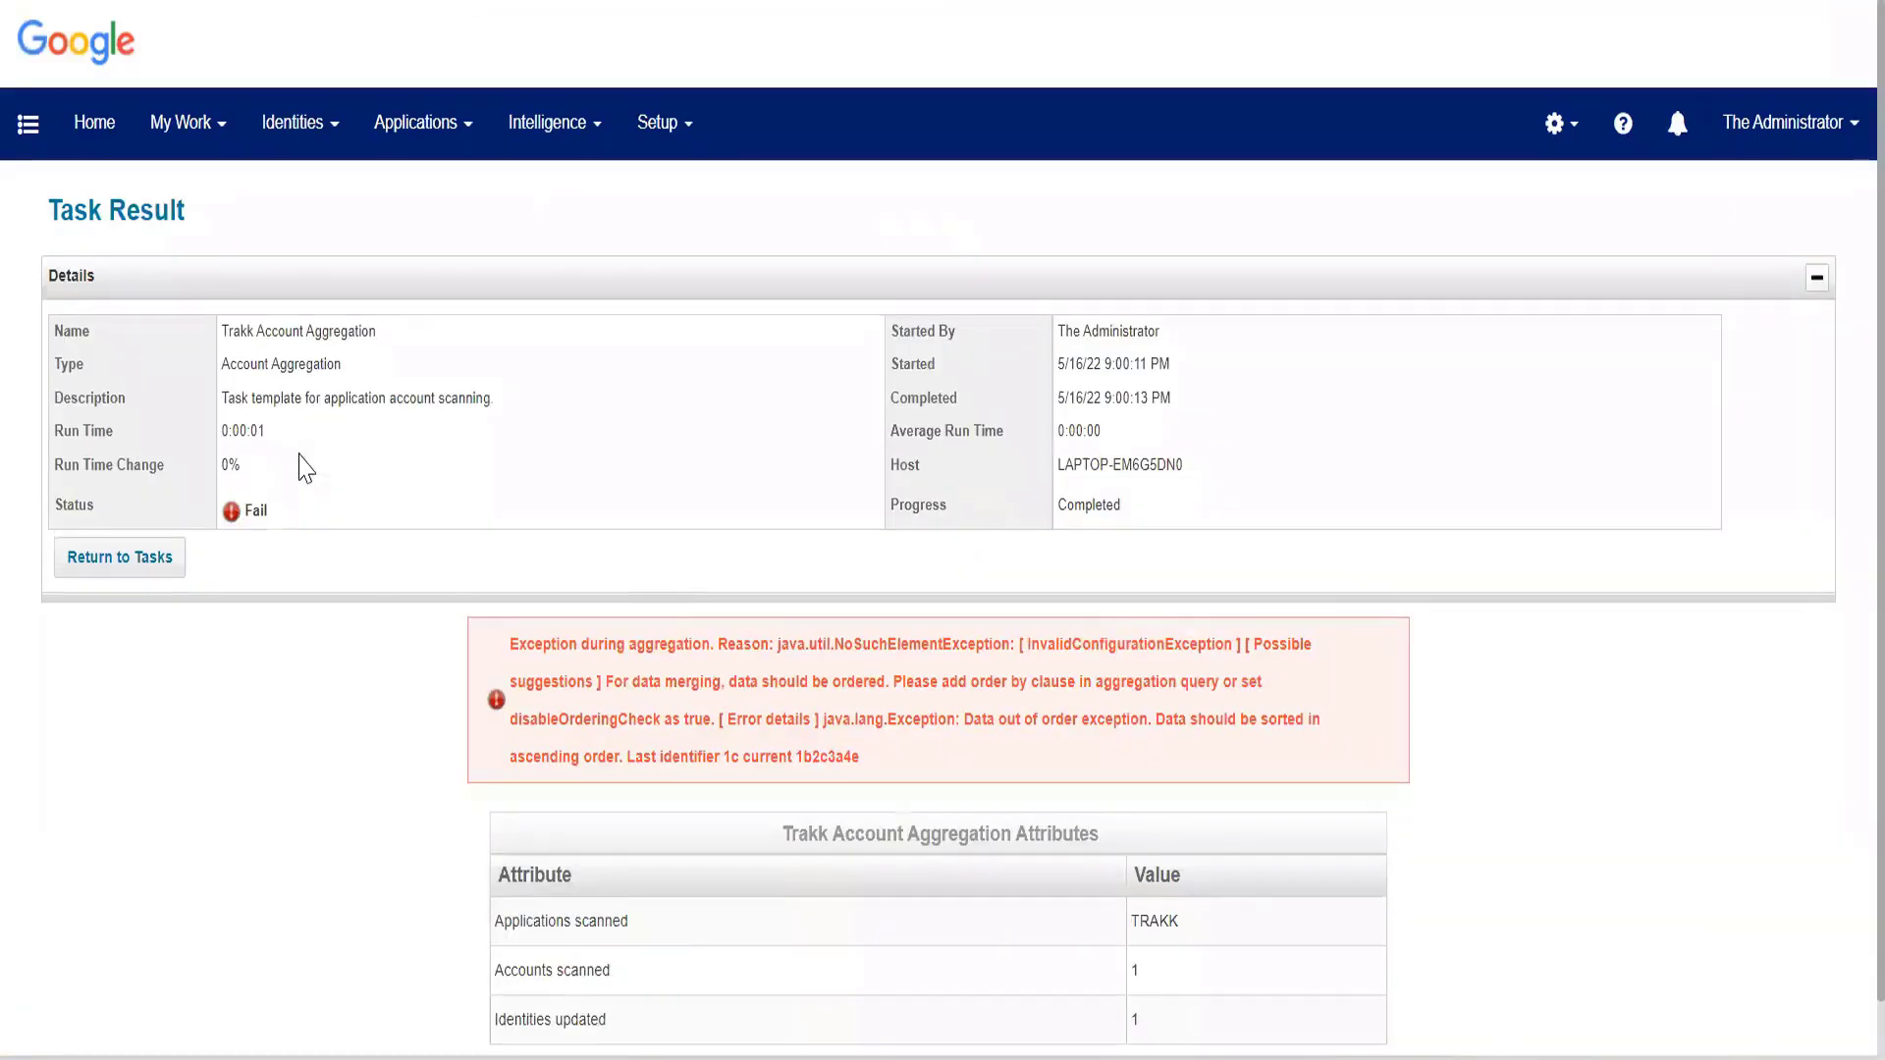
scroll(306, 467, down, 1)
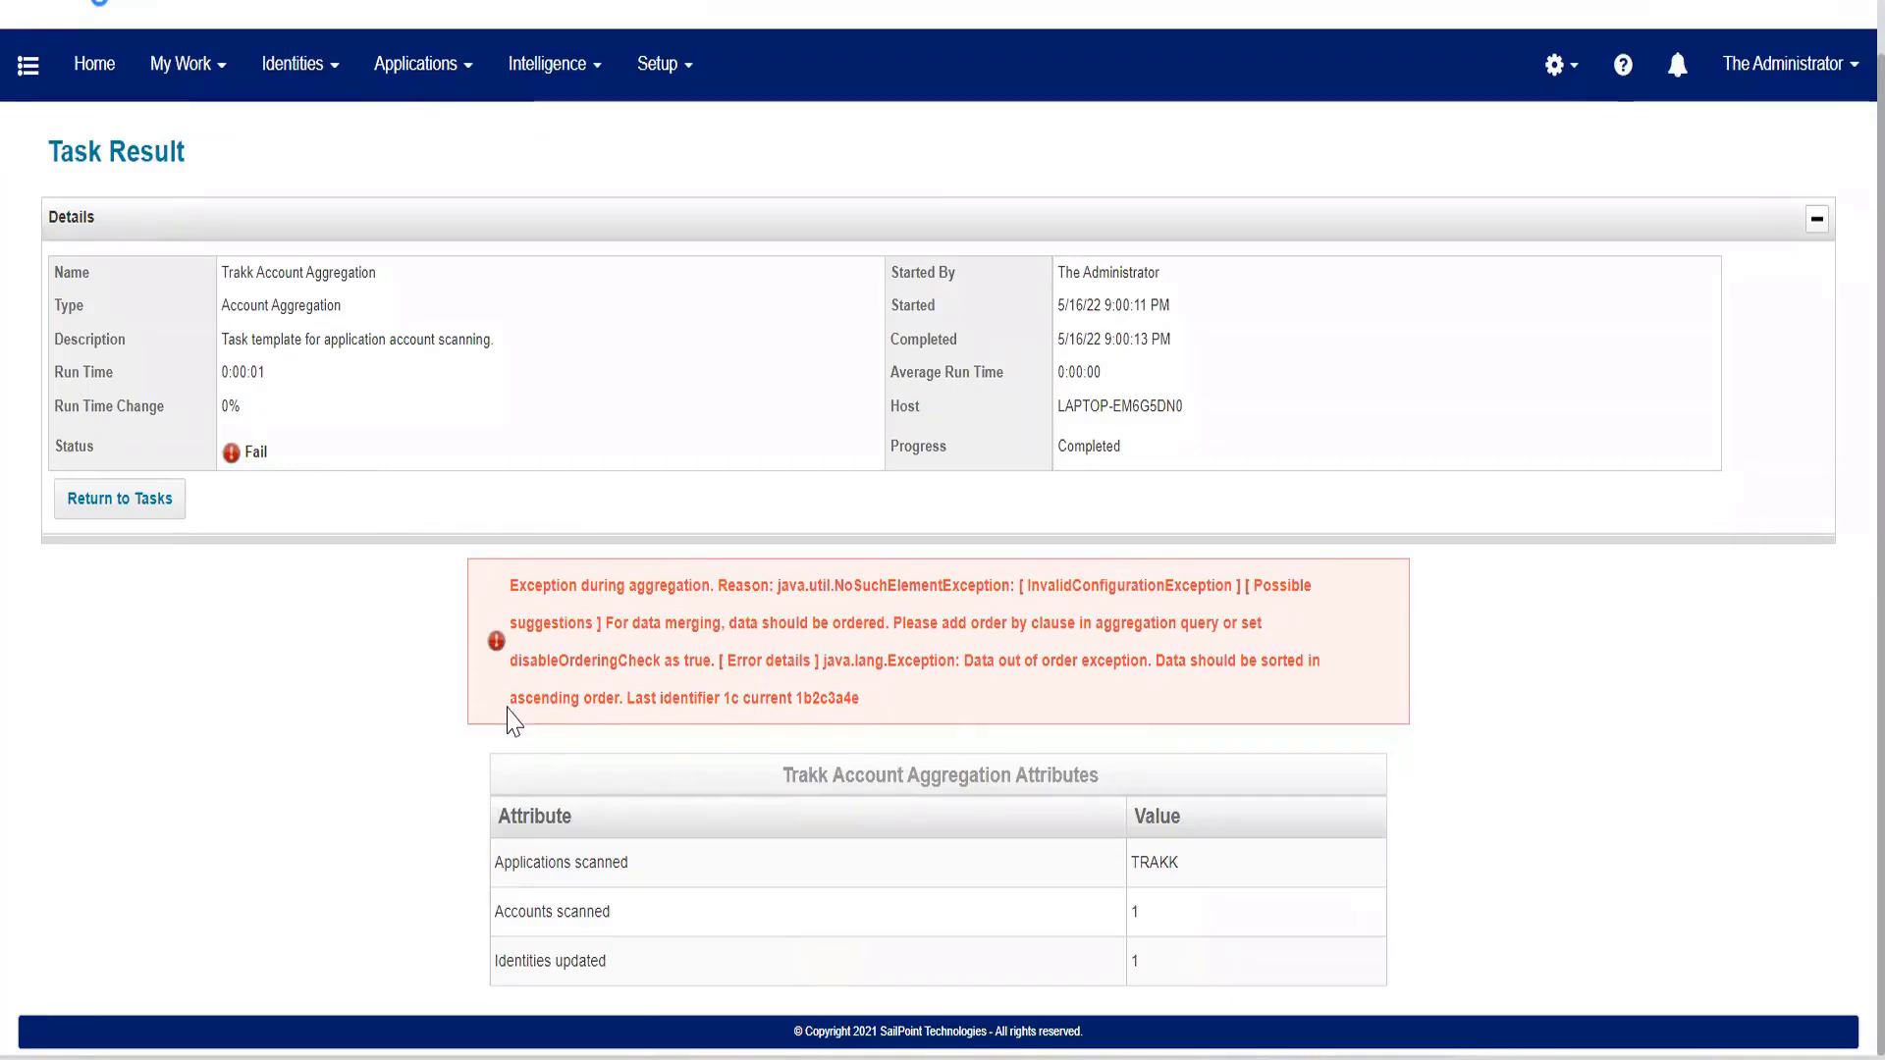
drag(508, 698, 653, 698)
click(1167, 707)
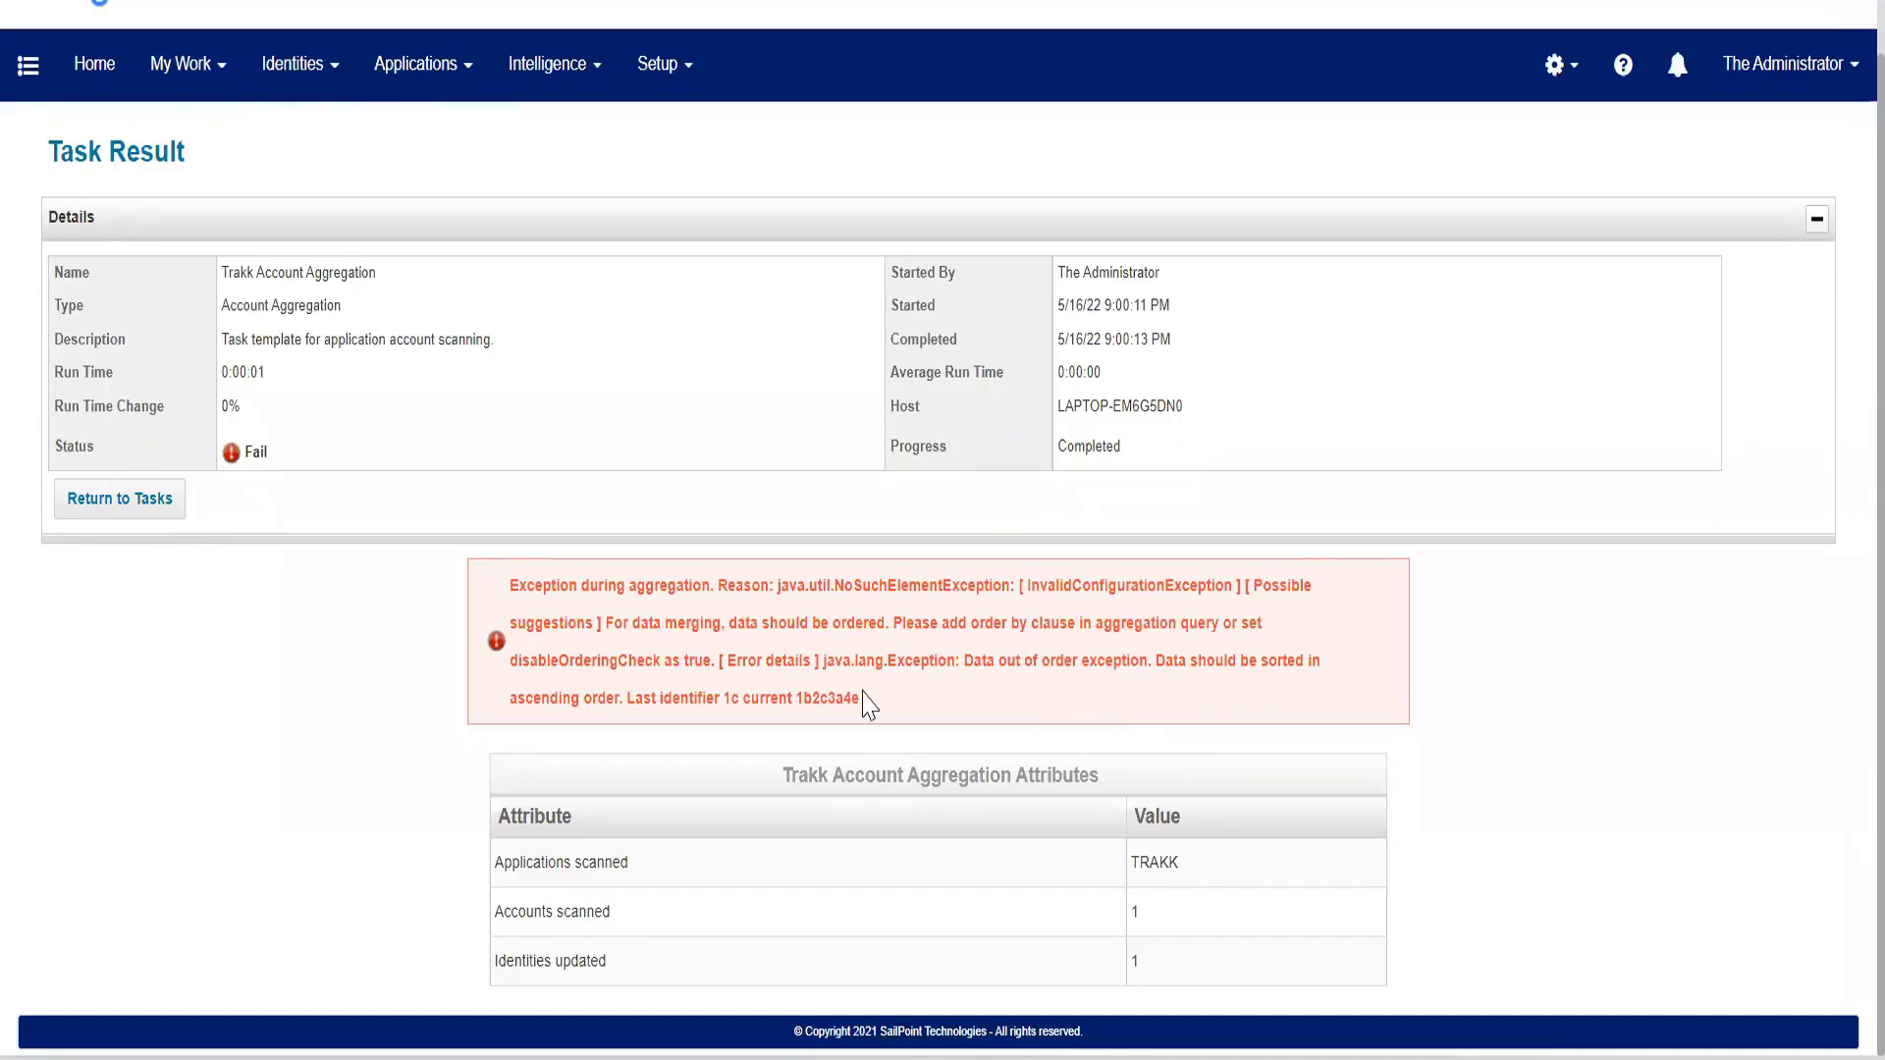
Select the property name disableOrderingCheck in the task result's message.
double_click(525, 660)
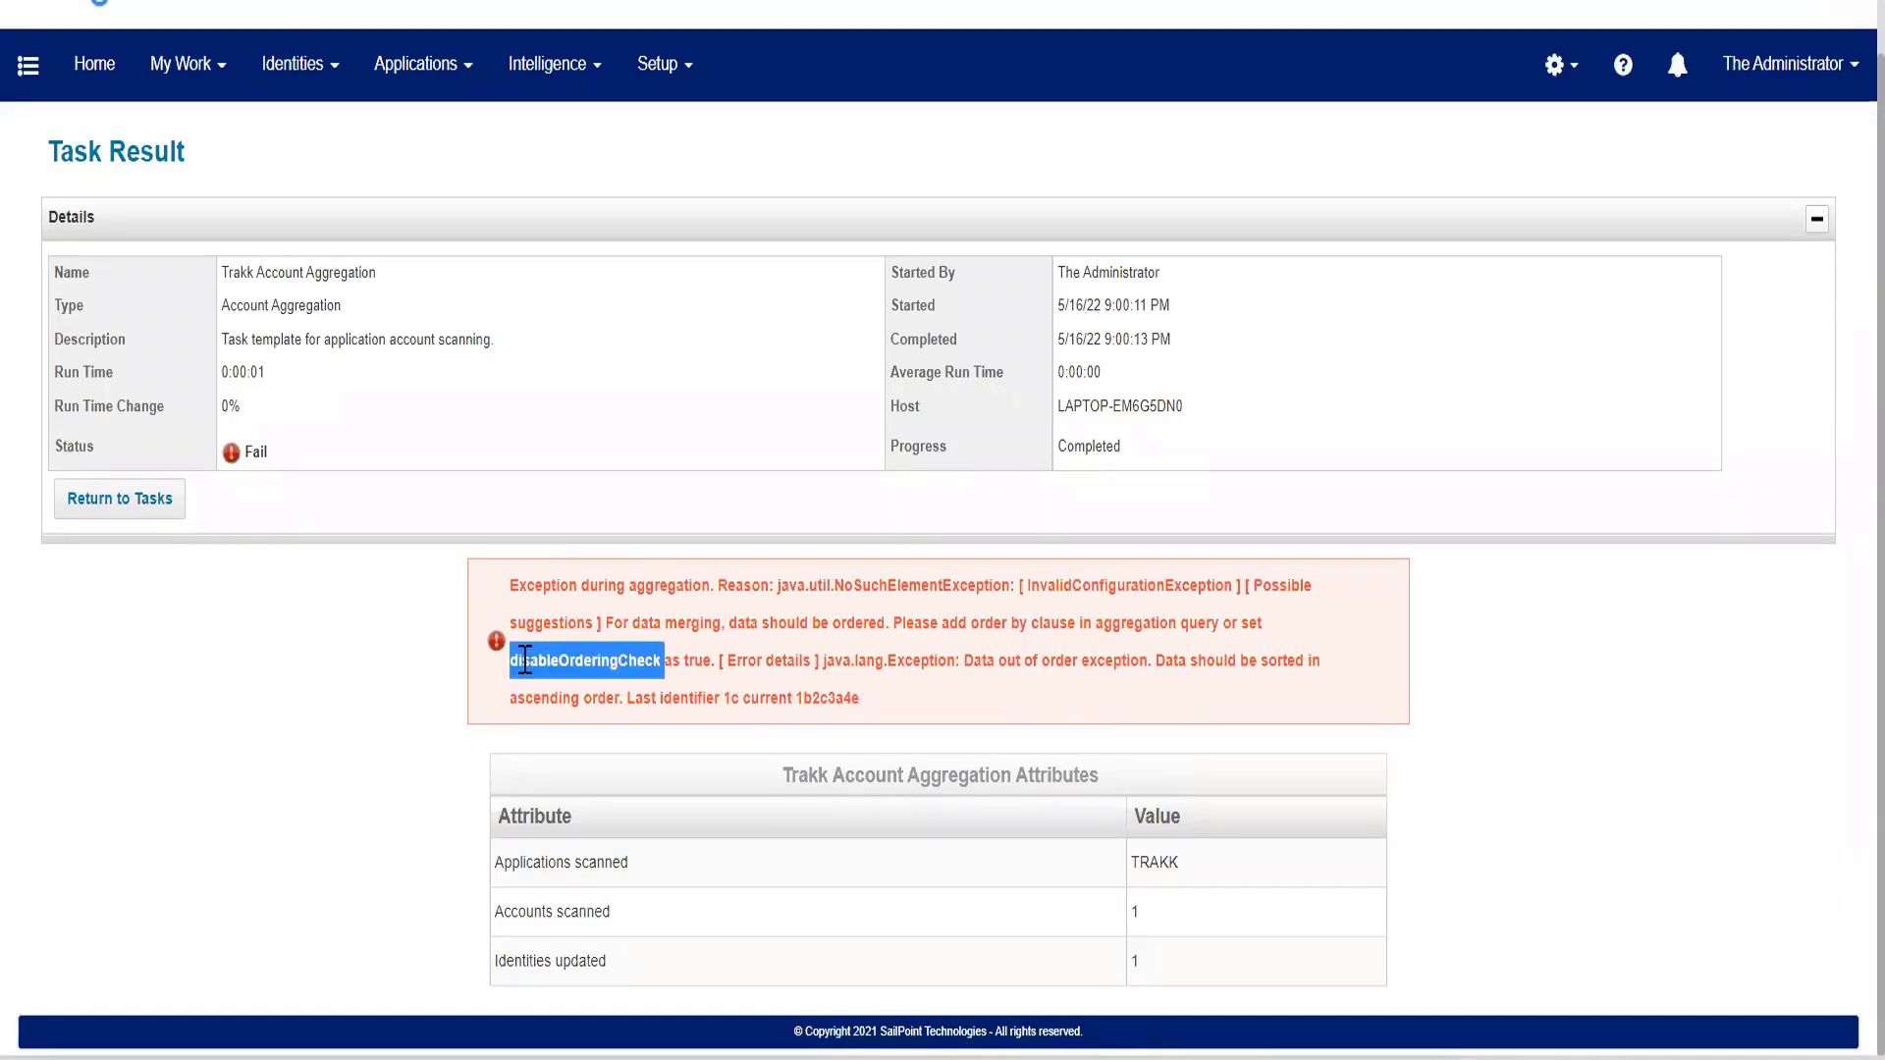
click(512, 629)
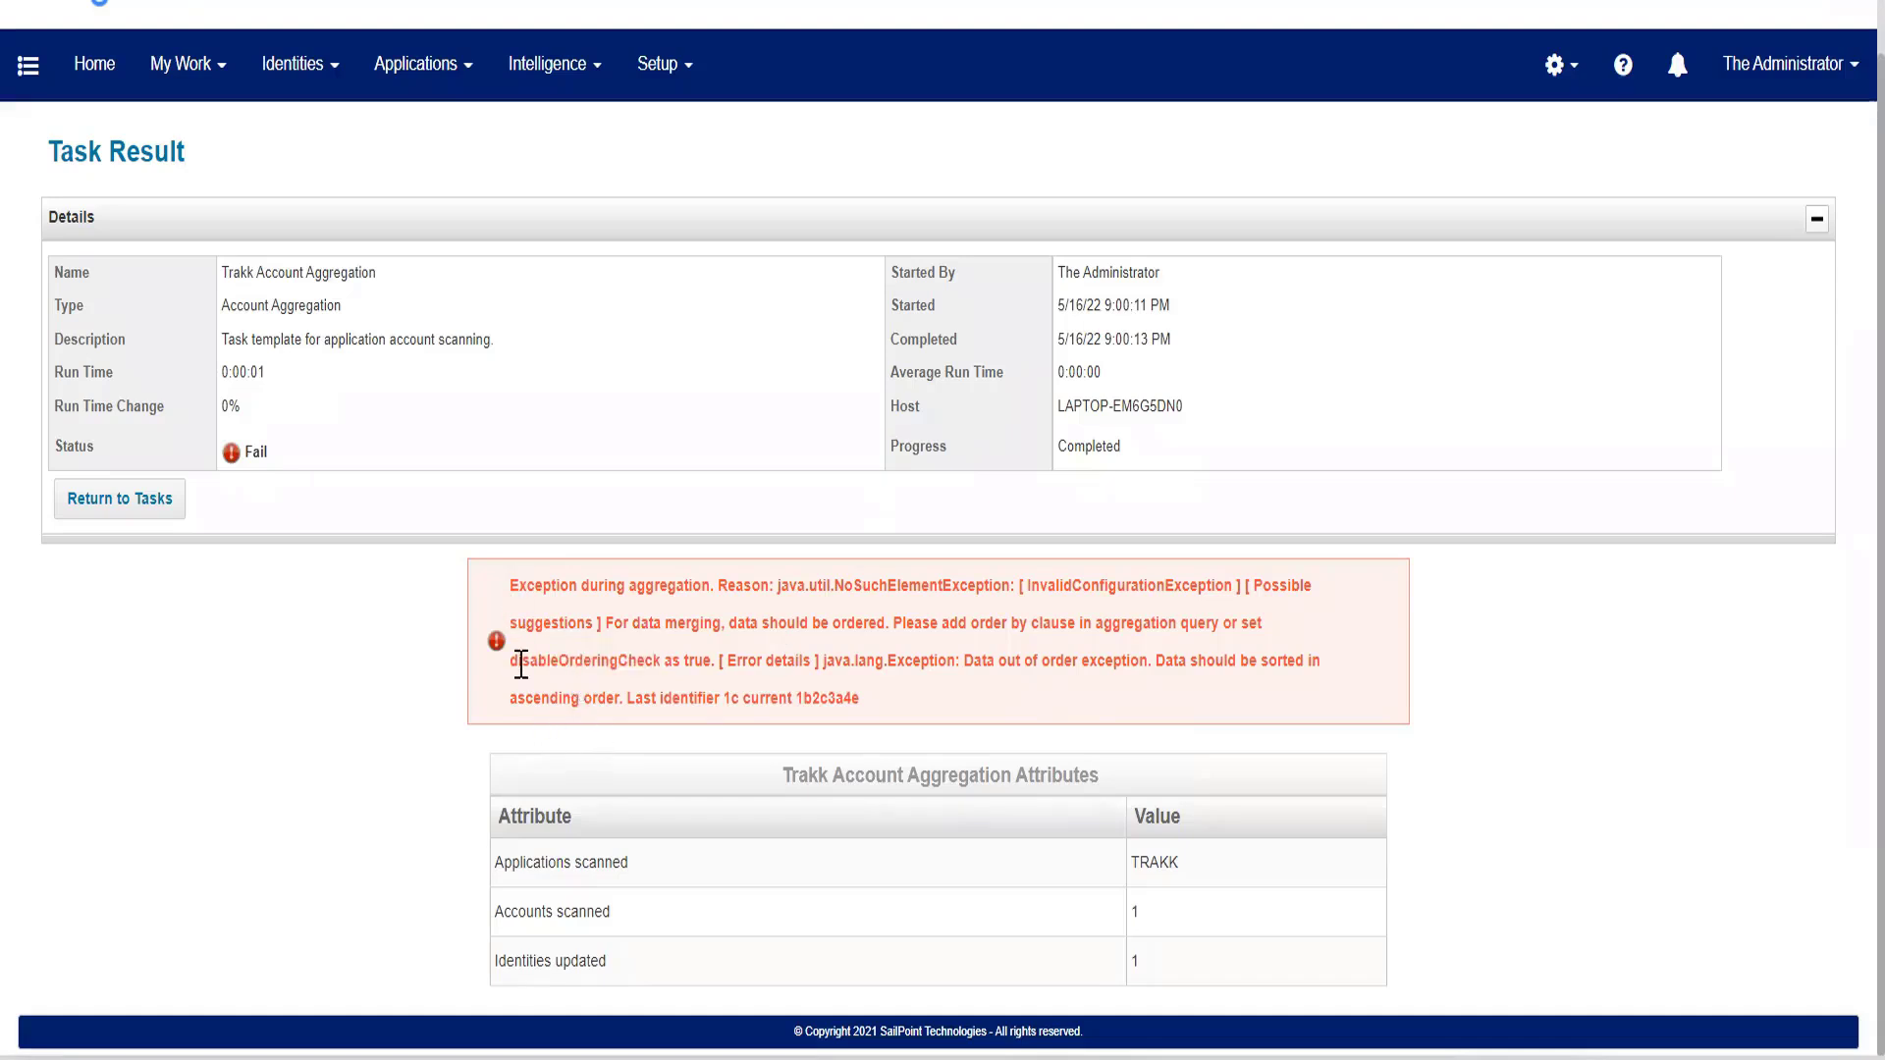
double_click(521, 662)
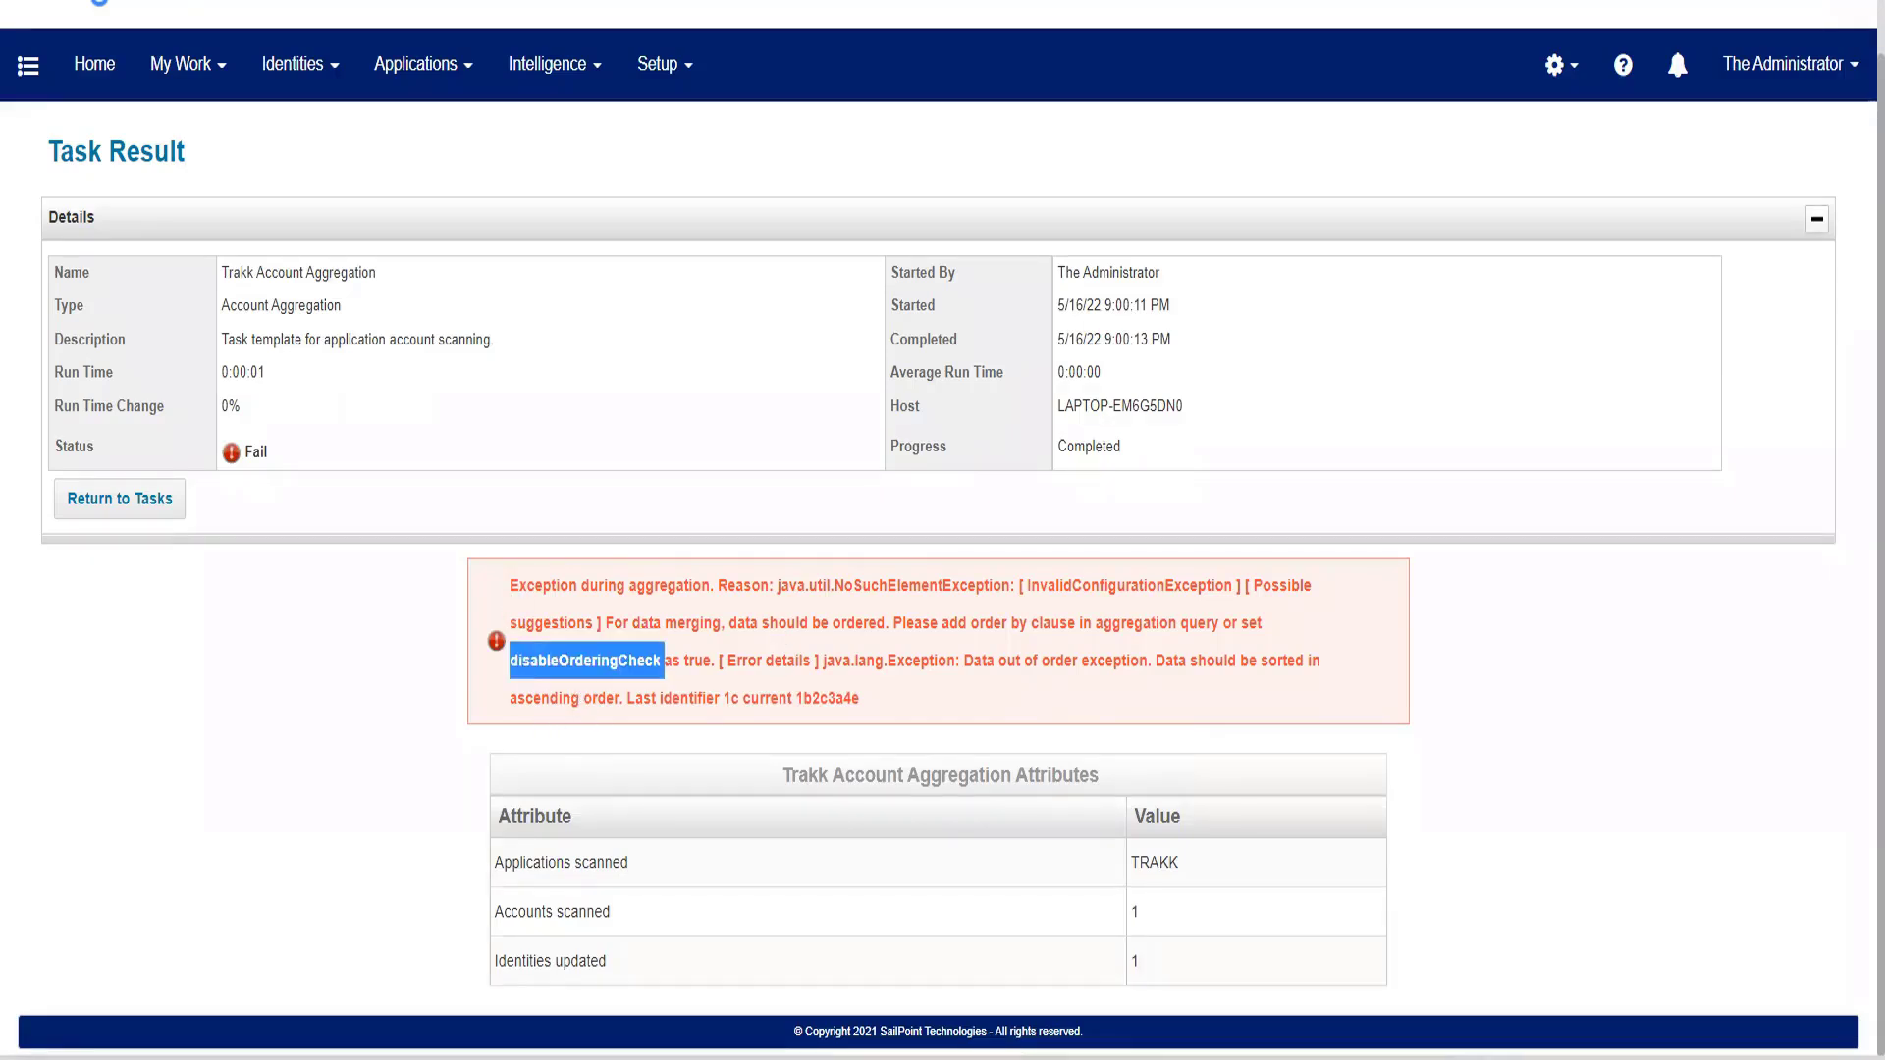
click(1451, 1)
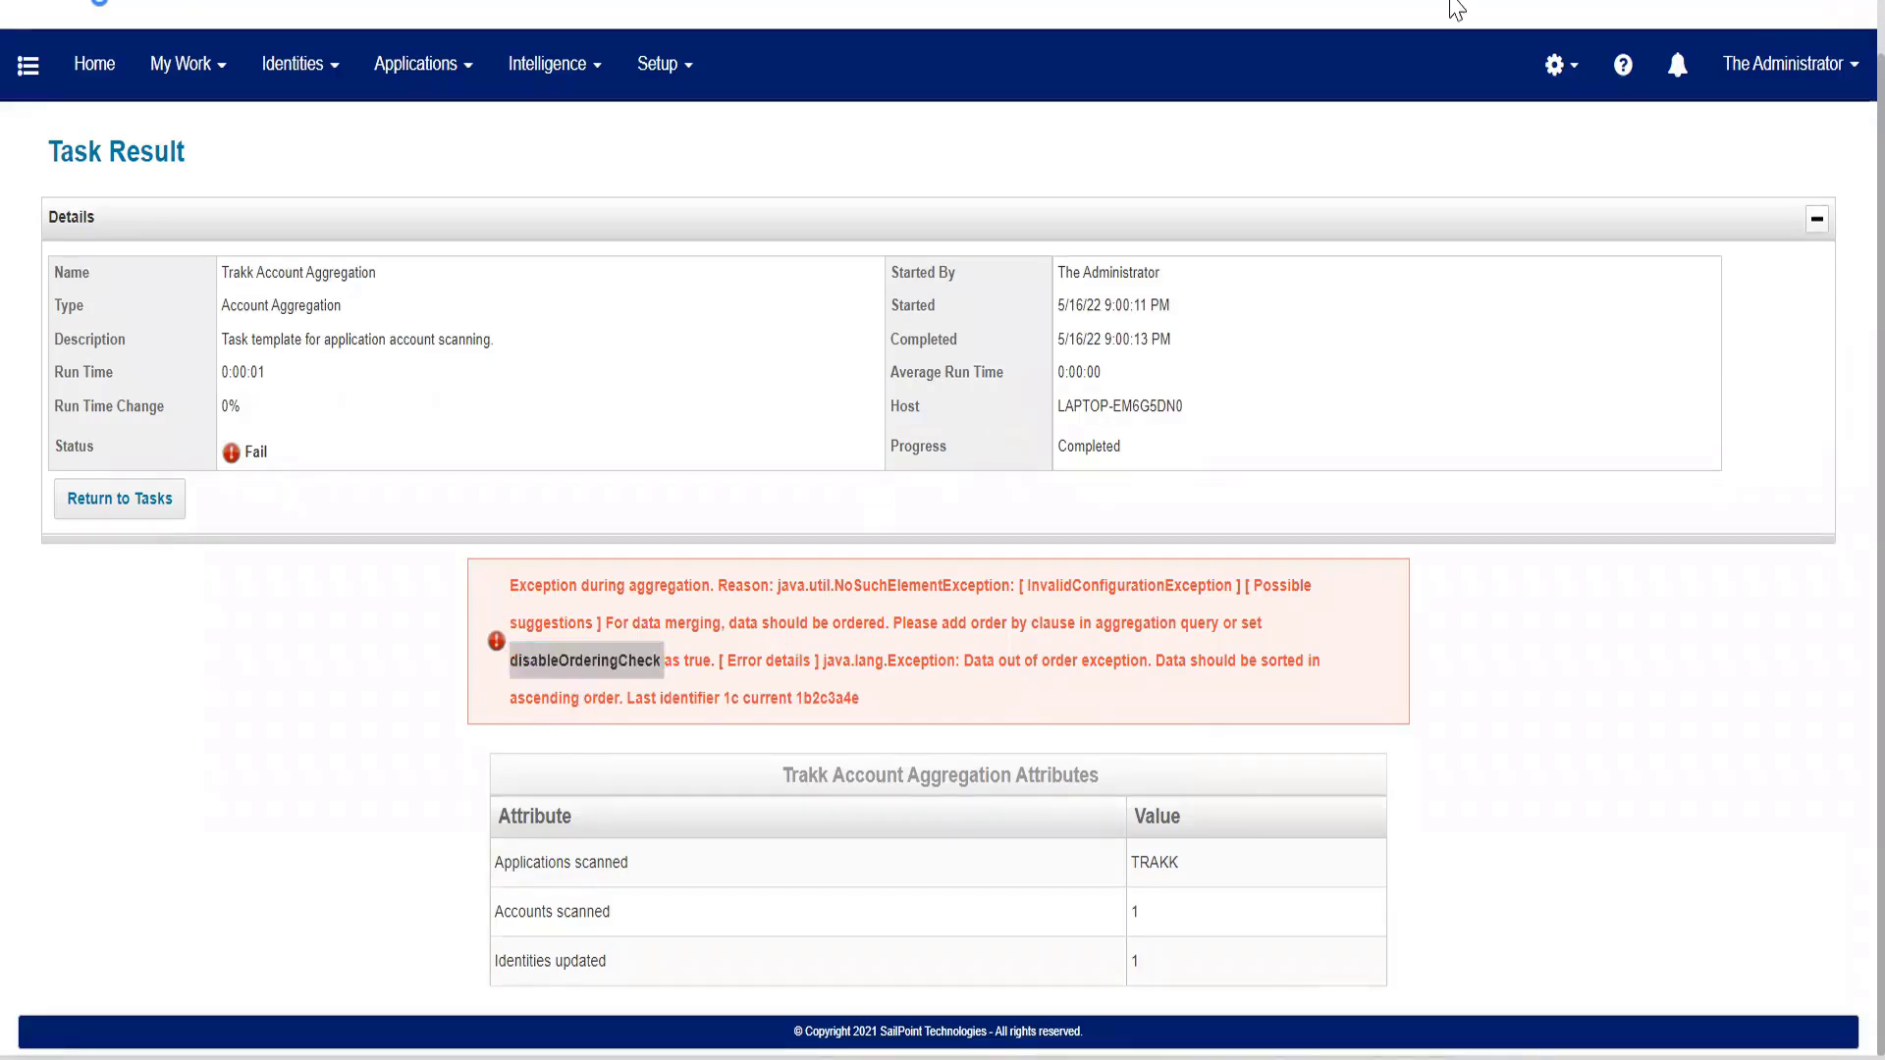